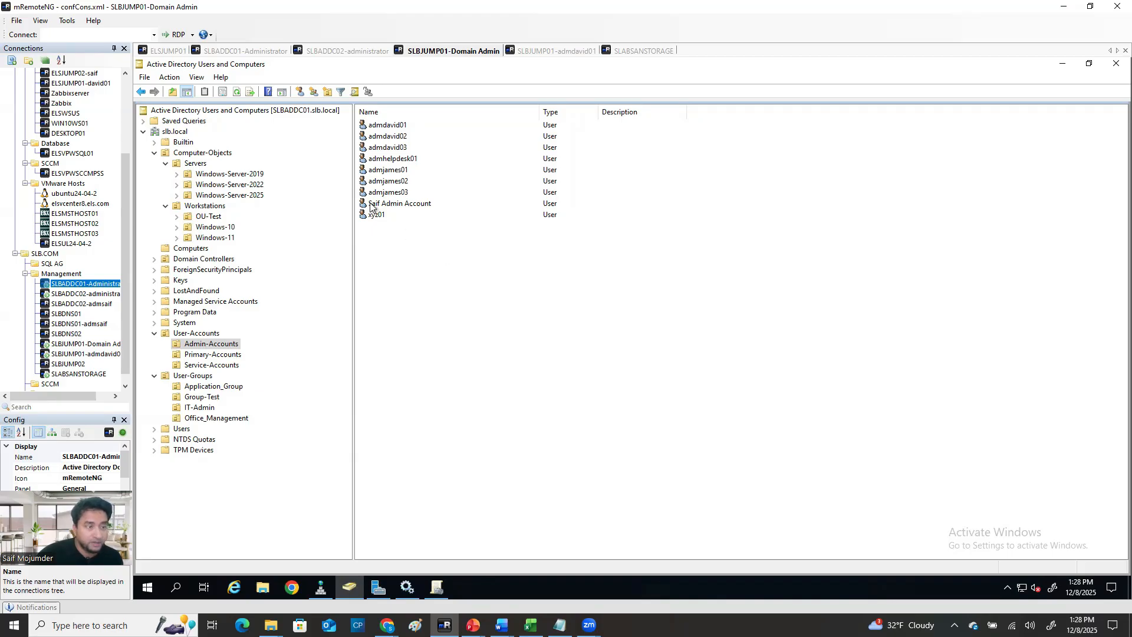
Review the slb.local organizational units, including User-Accounts, Admin-Accounts and the groups under User-Groups down to IT-Admin.
left_click(178, 132)
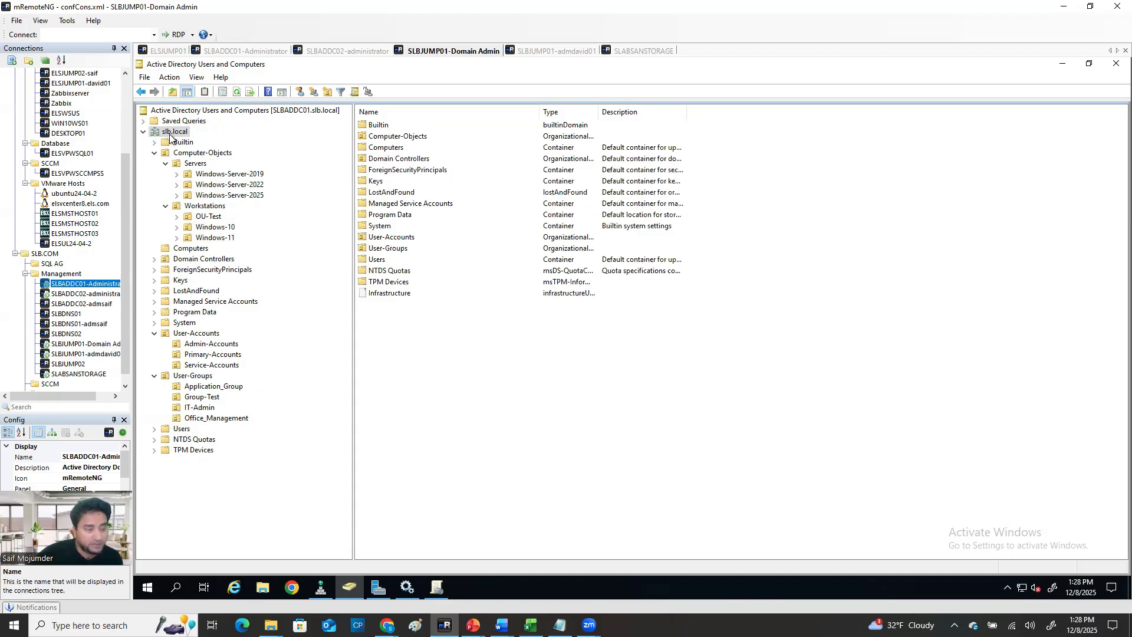
left_click(195, 334)
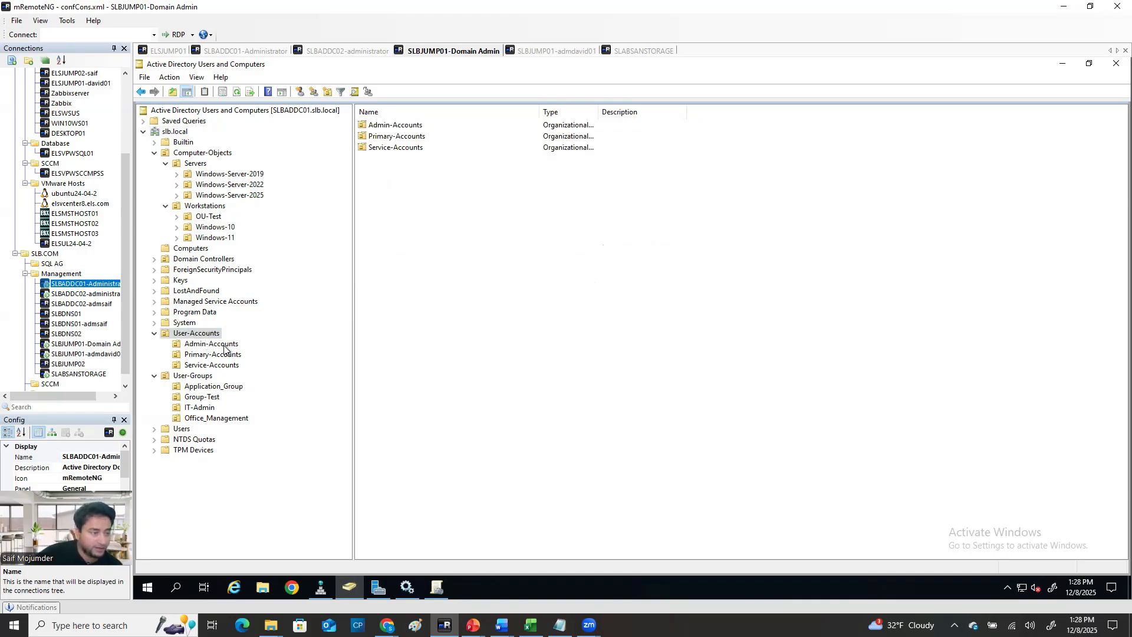
left_click(193, 376)
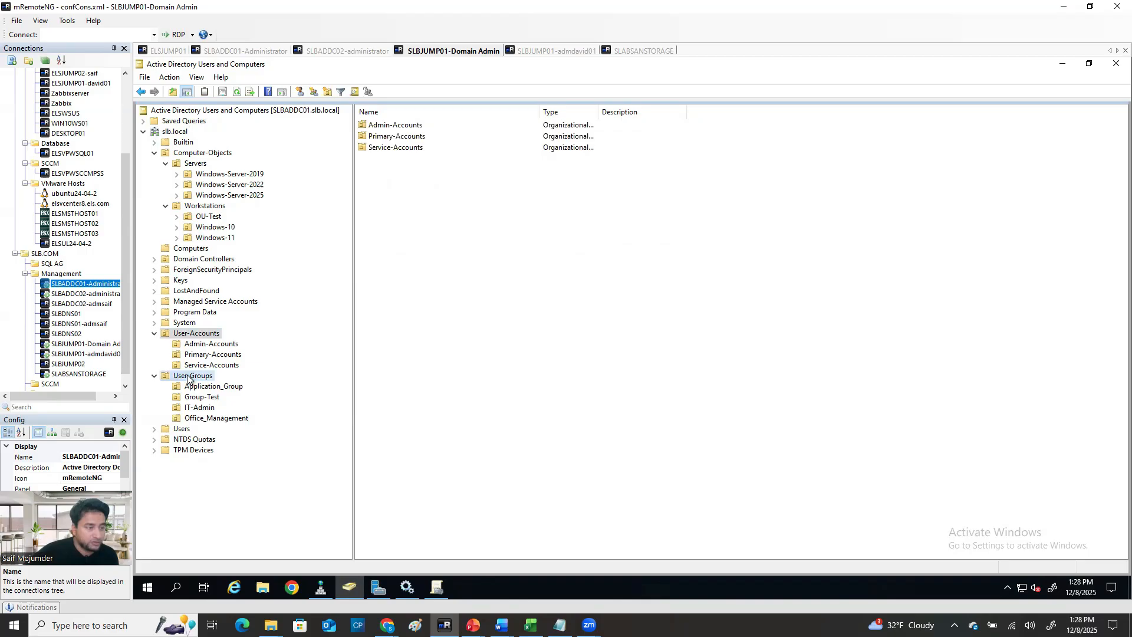
left_click(214, 345)
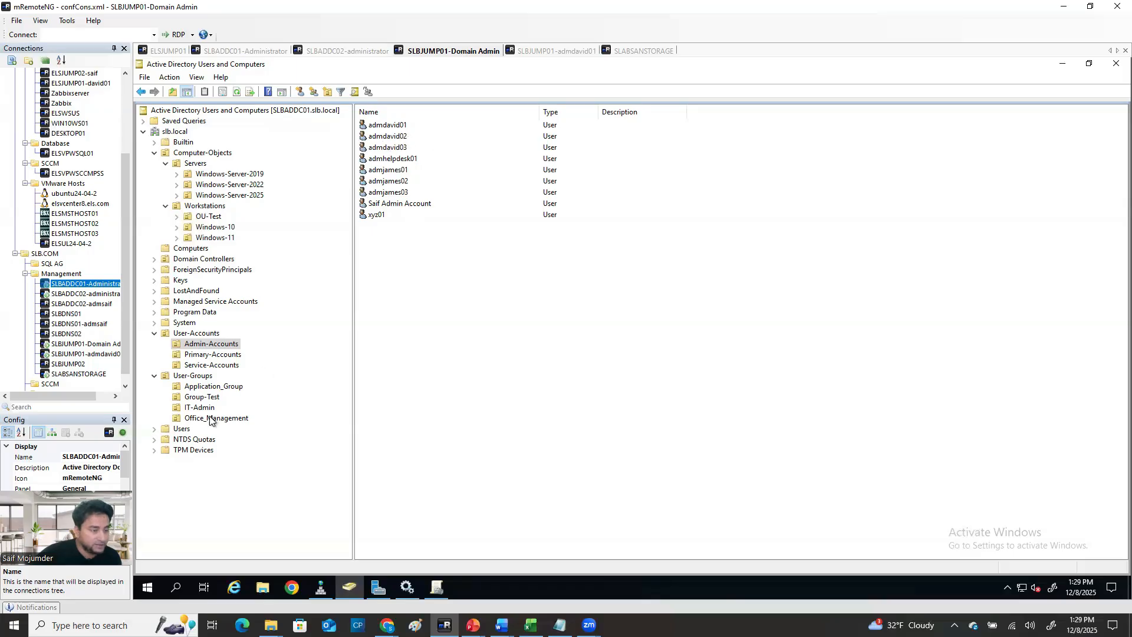
left_click(194, 387)
left_click(204, 397)
left_click(206, 408)
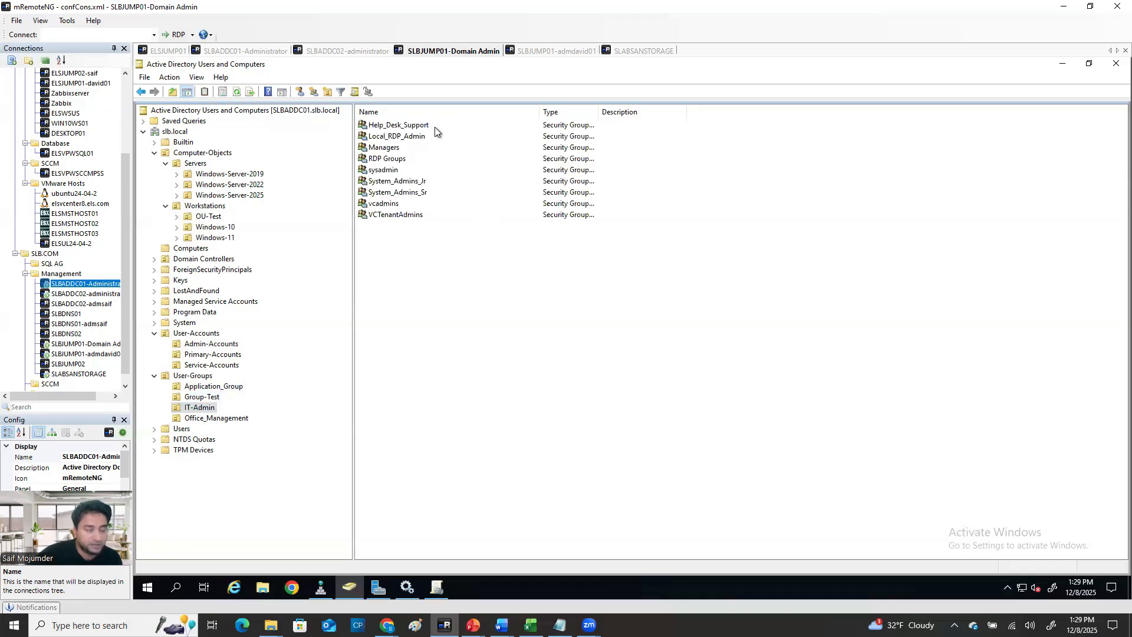
Inspect the member list of the Help_Desk_Support group in IT-Admin and close its properties.
left_click(412, 131)
right_click(412, 129)
left_click(455, 239)
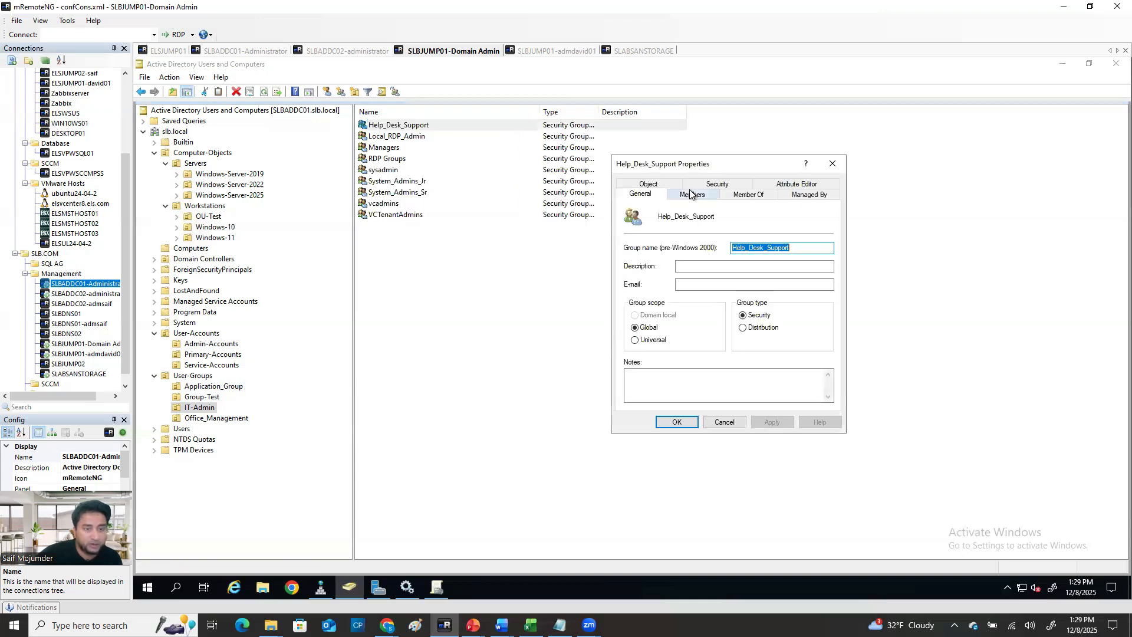
left_click(693, 195)
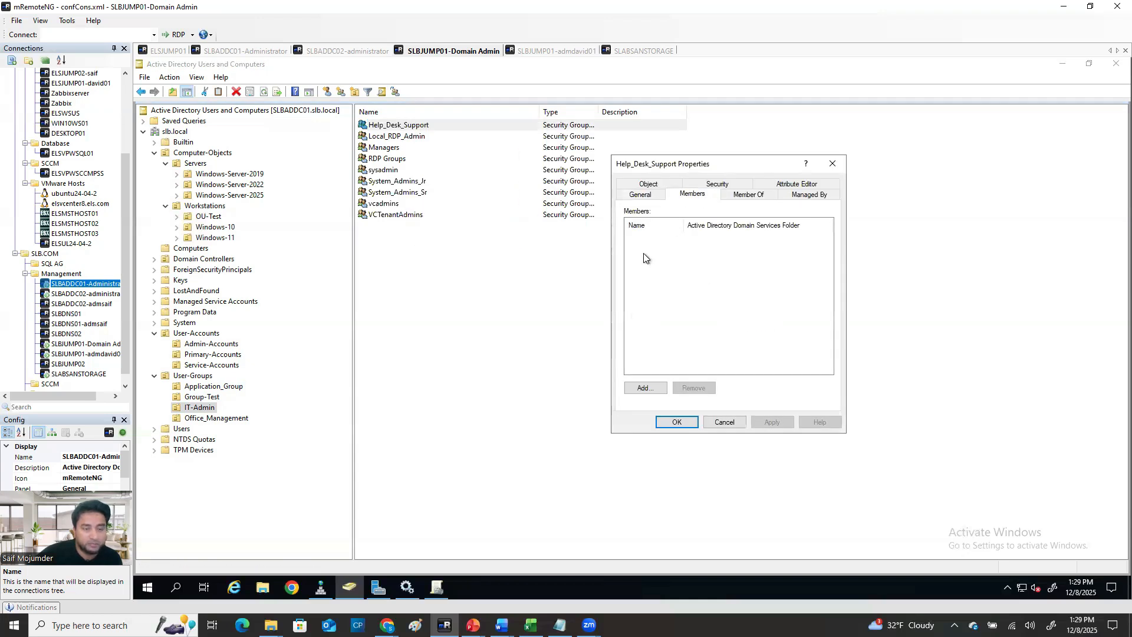
left_click(679, 423)
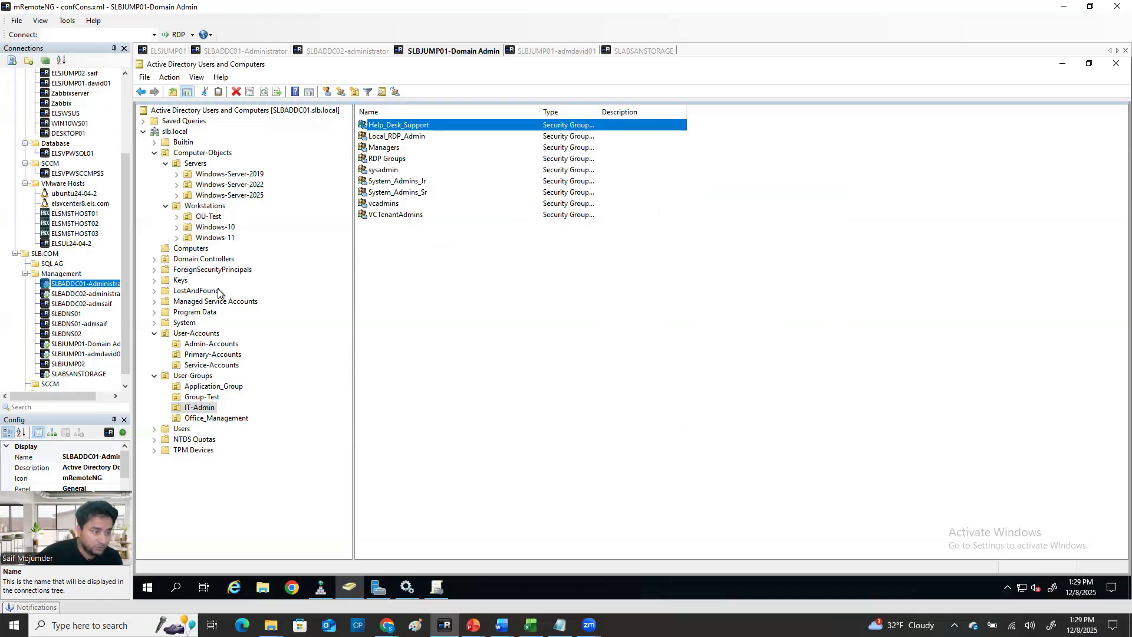
Examine the group memberships of the admdavid01 account in the Admin-Accounts organizational unit.
left_click(224, 345)
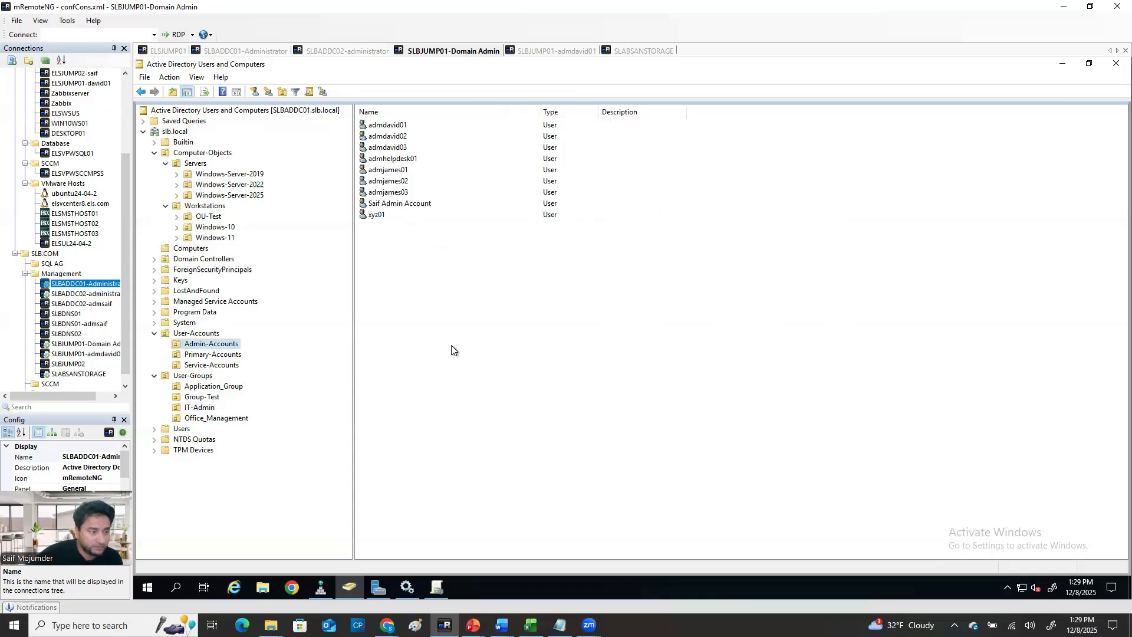
left_click(401, 127)
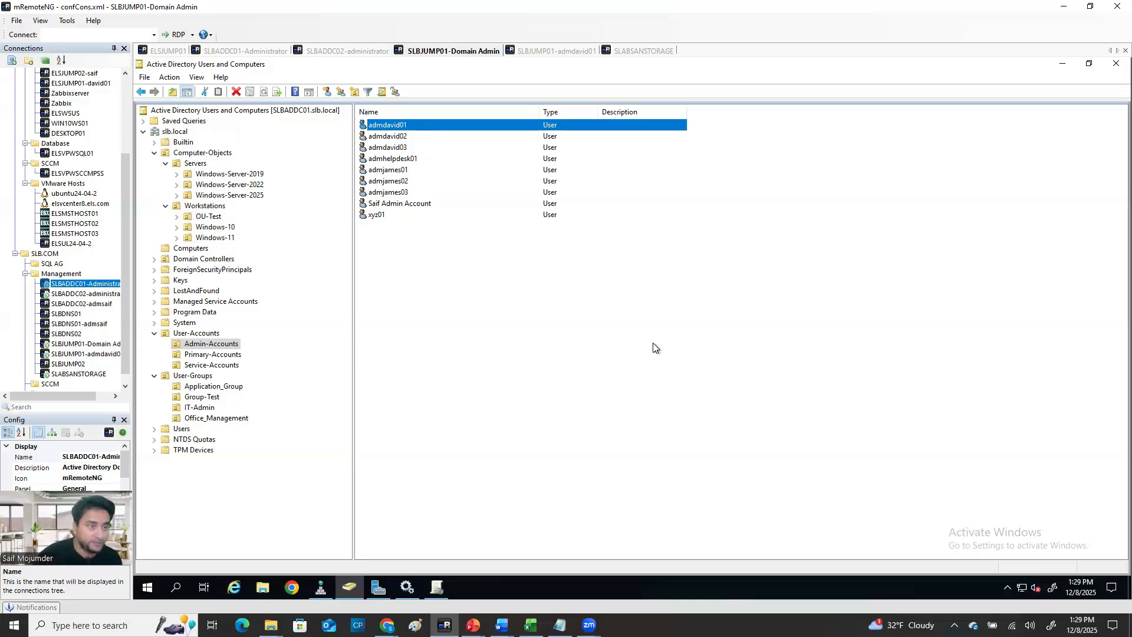
right_click(394, 129)
left_click(454, 303)
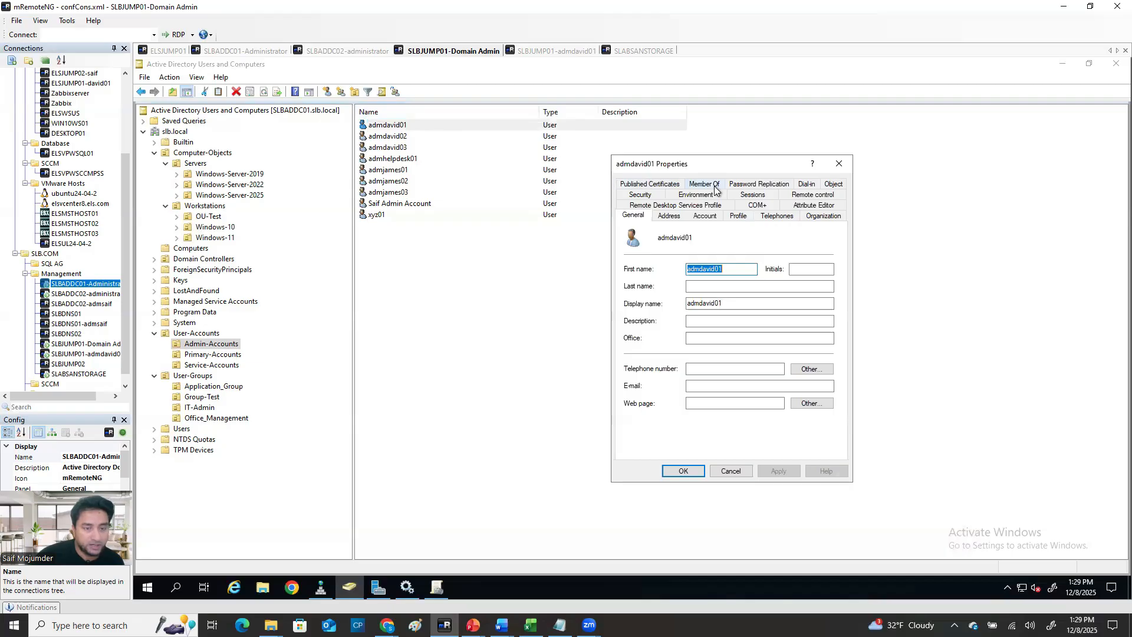
left_click(715, 187)
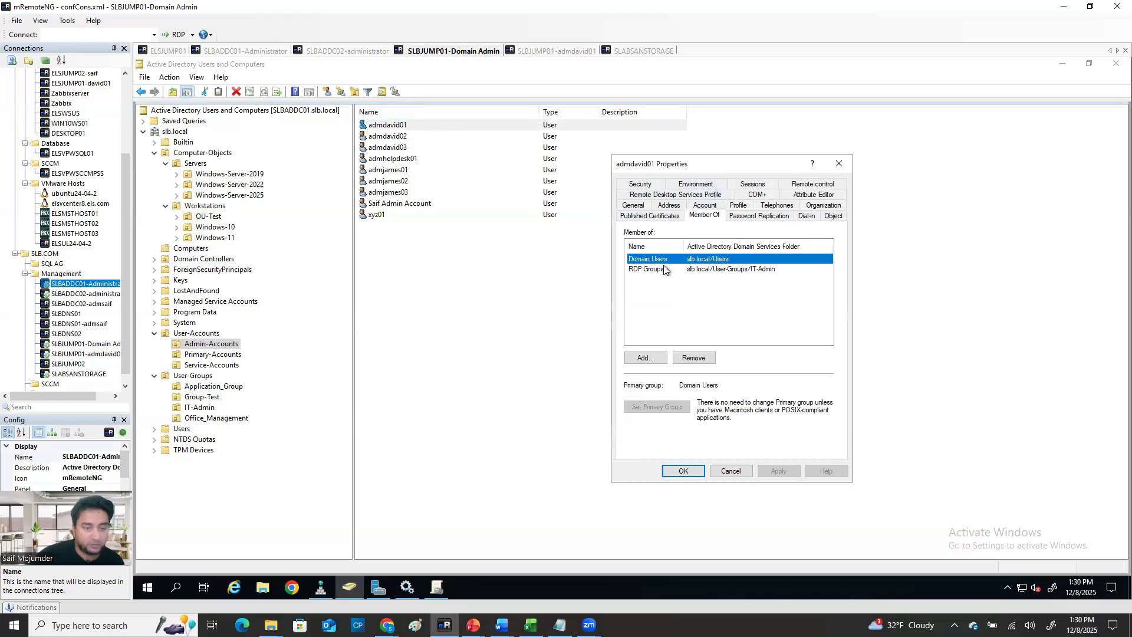
left_click(661, 271)
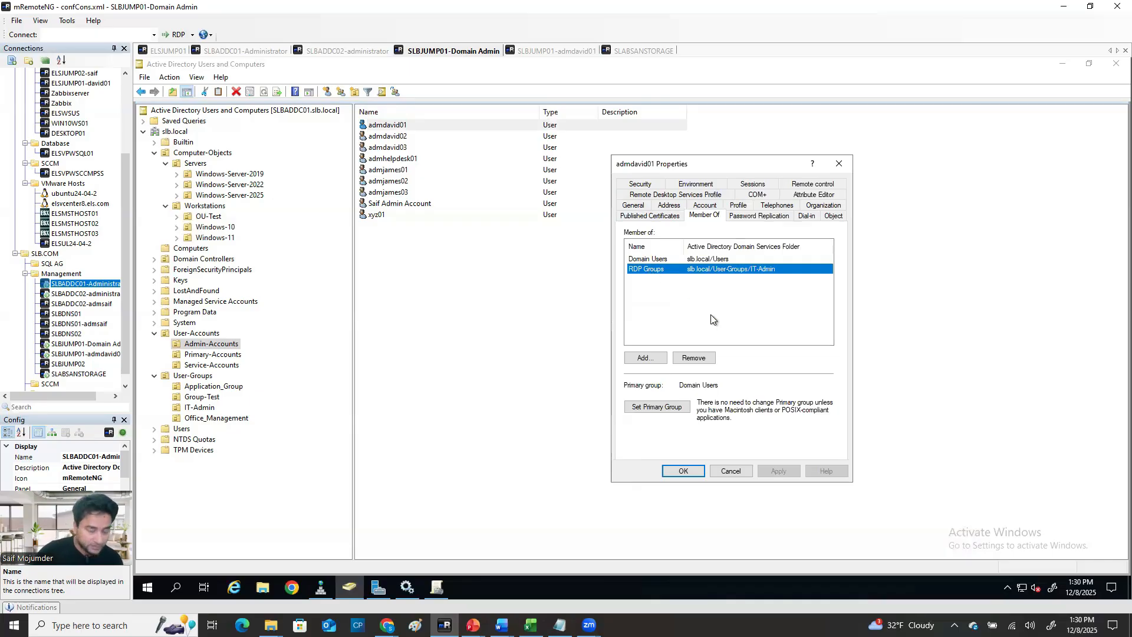
left_click(655, 257)
left_click(654, 270)
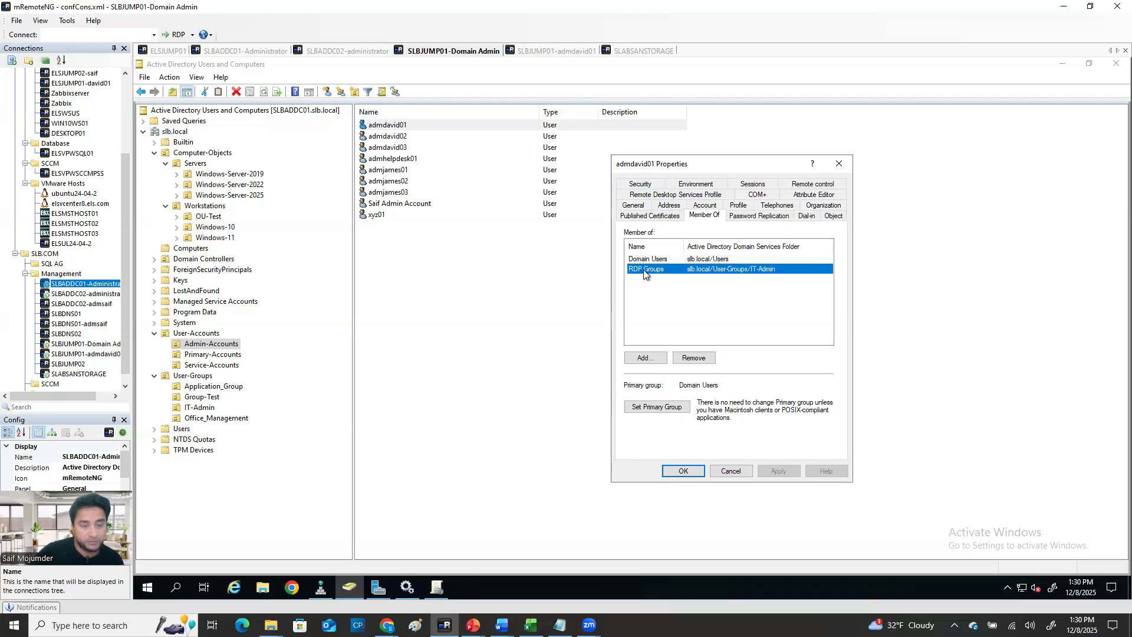
Compare the SLBJUMP01 session of admdavid01 with the SLBJUMP01 Domain Admin session, ending in the Domain Admin session.
left_click(547, 52)
left_click(429, 53)
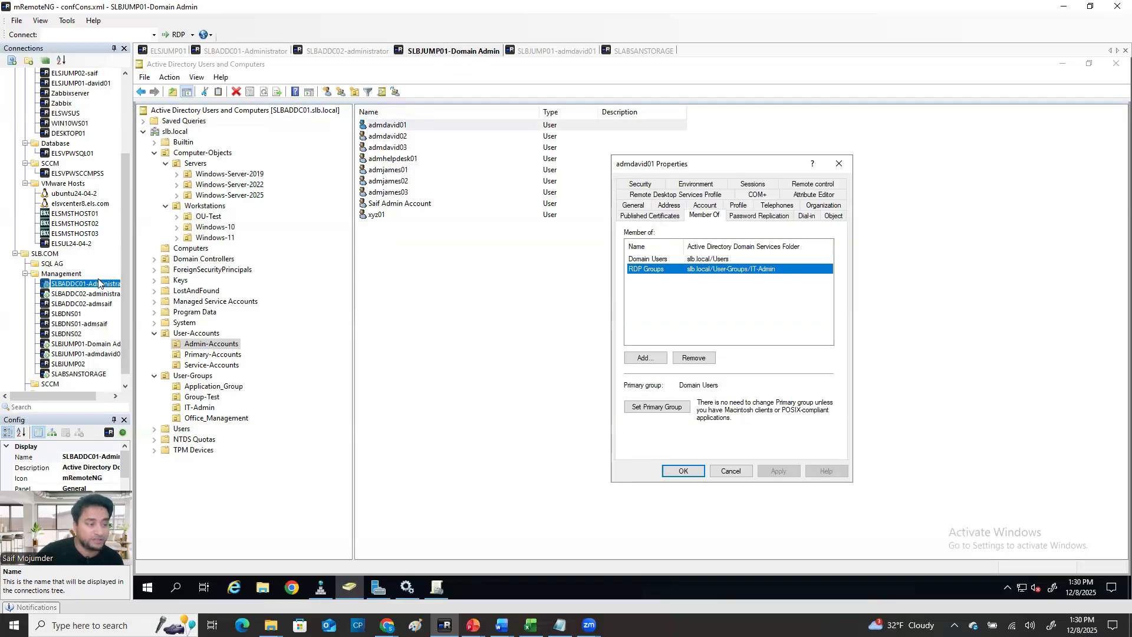
left_click(565, 52)
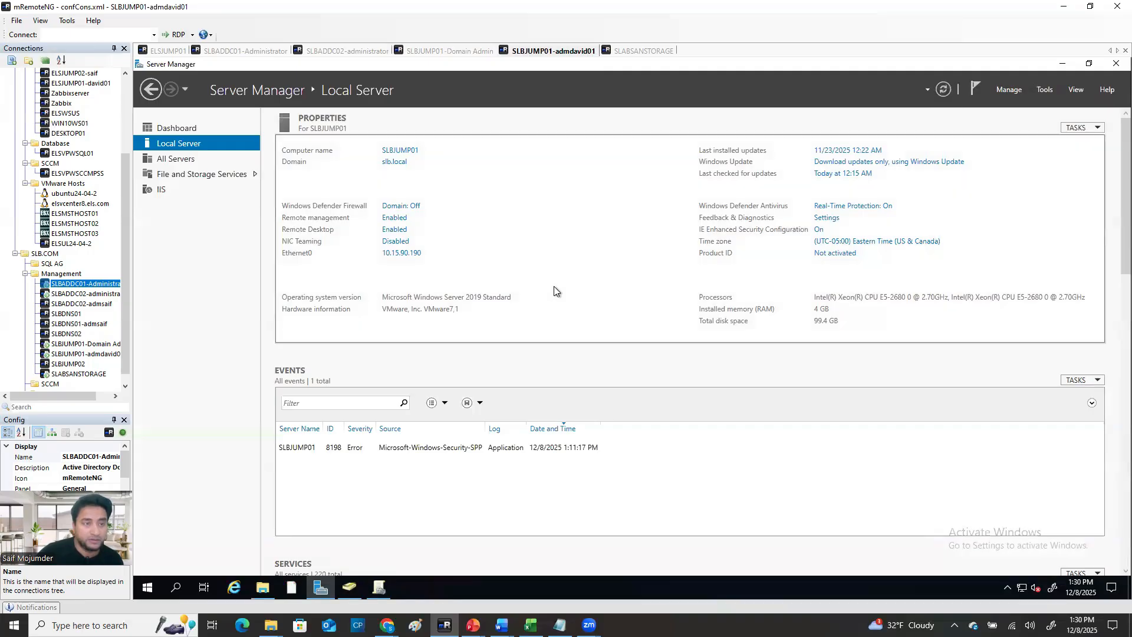
left_click(464, 54)
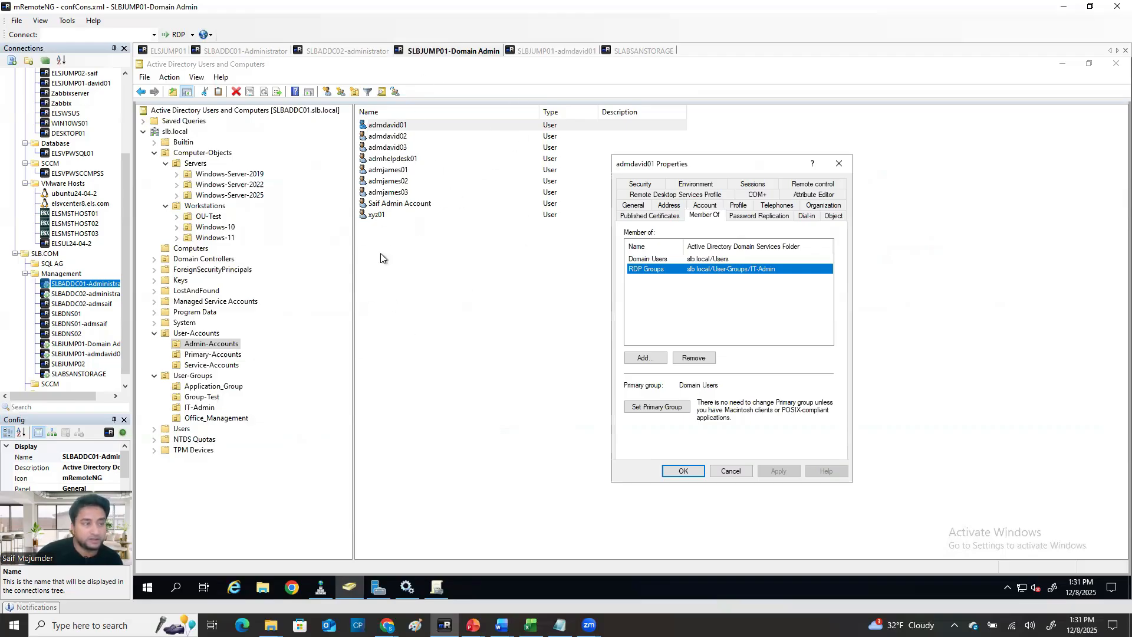
left_click(557, 51)
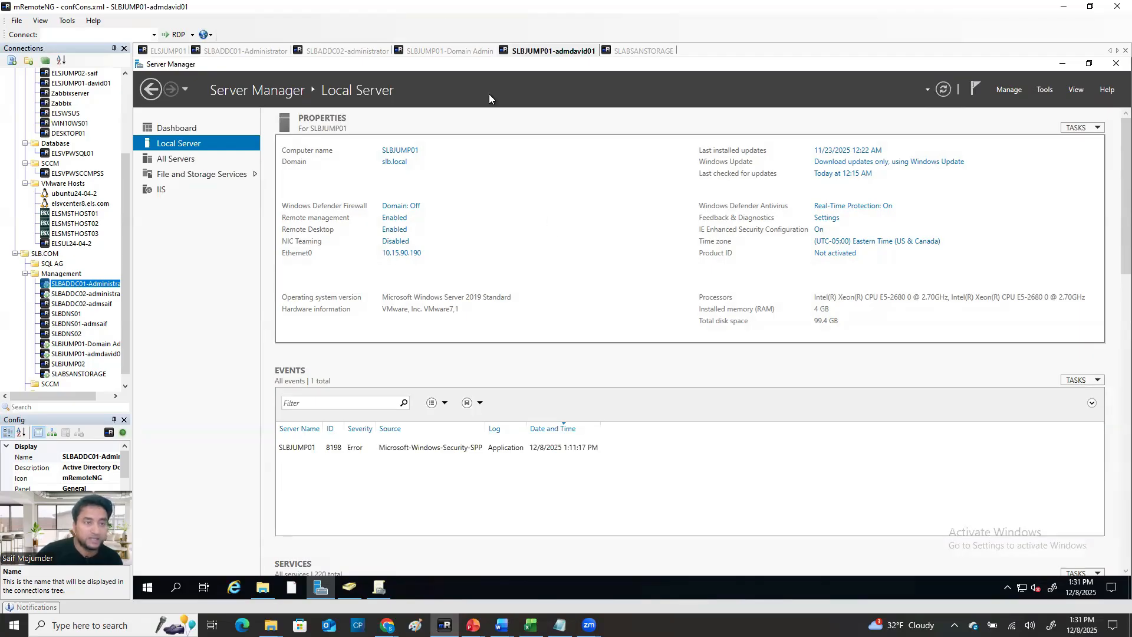
left_click(454, 52)
left_click(563, 53)
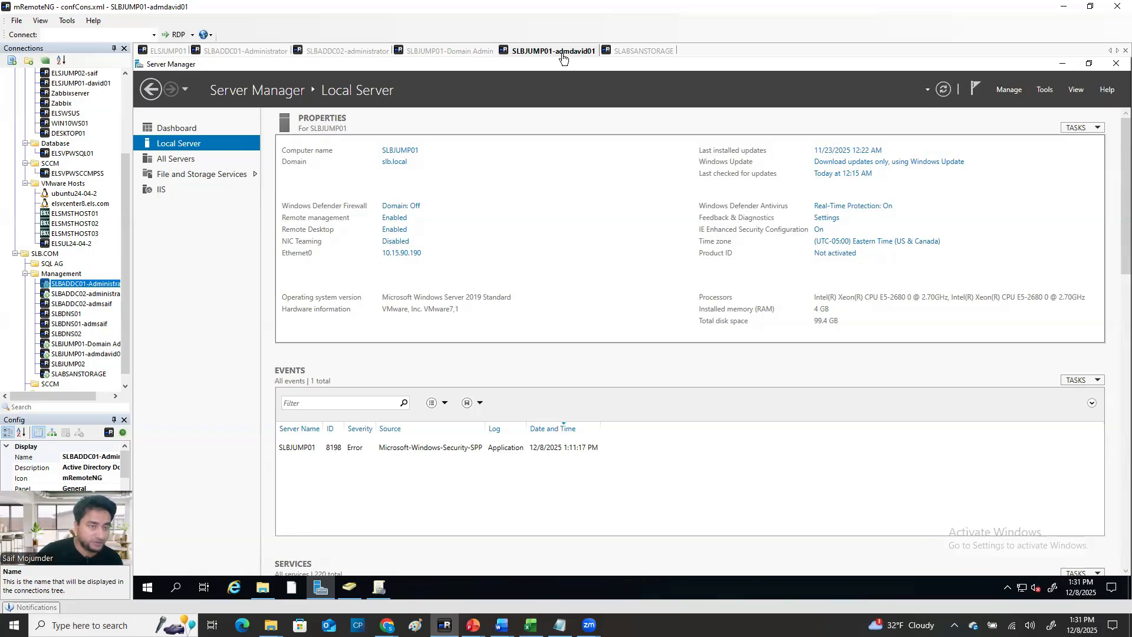
left_click(459, 52)
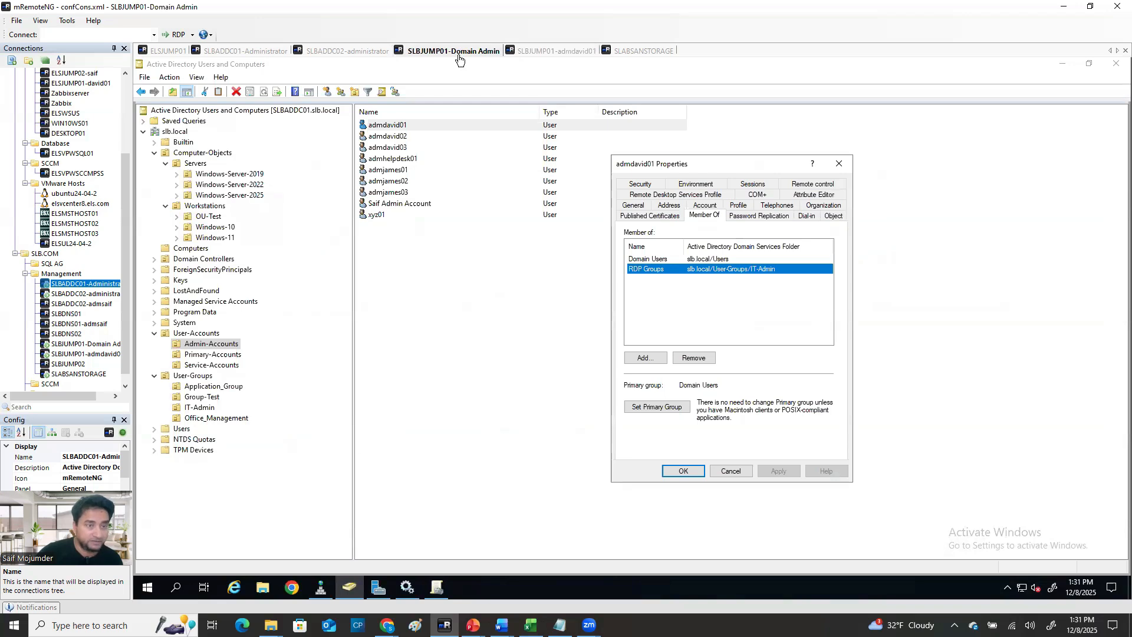
Check the local server properties of SLABSANSTORAGE and return to the SLBJUMP01 Domain Admin session.
left_click(635, 57)
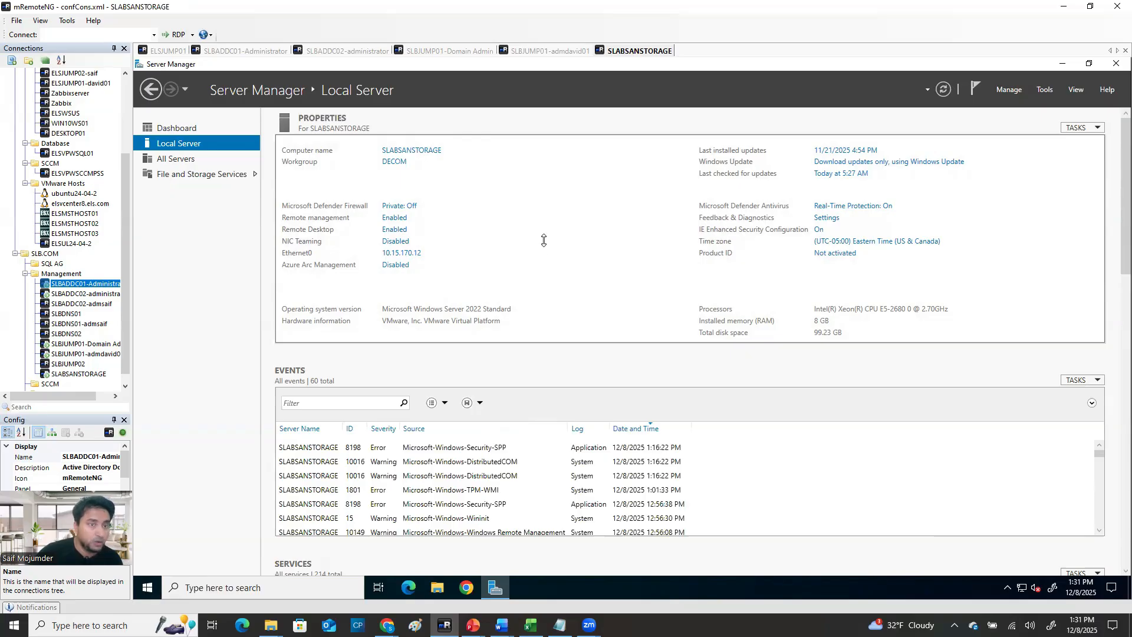
left_click(540, 52)
left_click(432, 51)
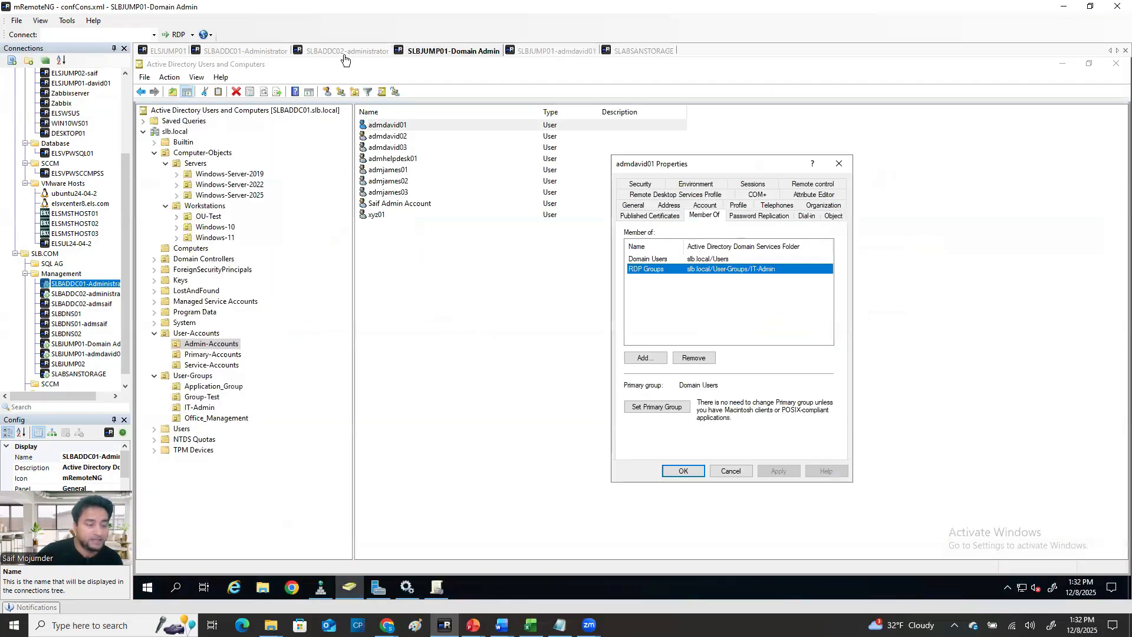
Switch to Word and read the section on why a regular domain user can join computers, highlighting the default right and its limit.
left_click(512, 606)
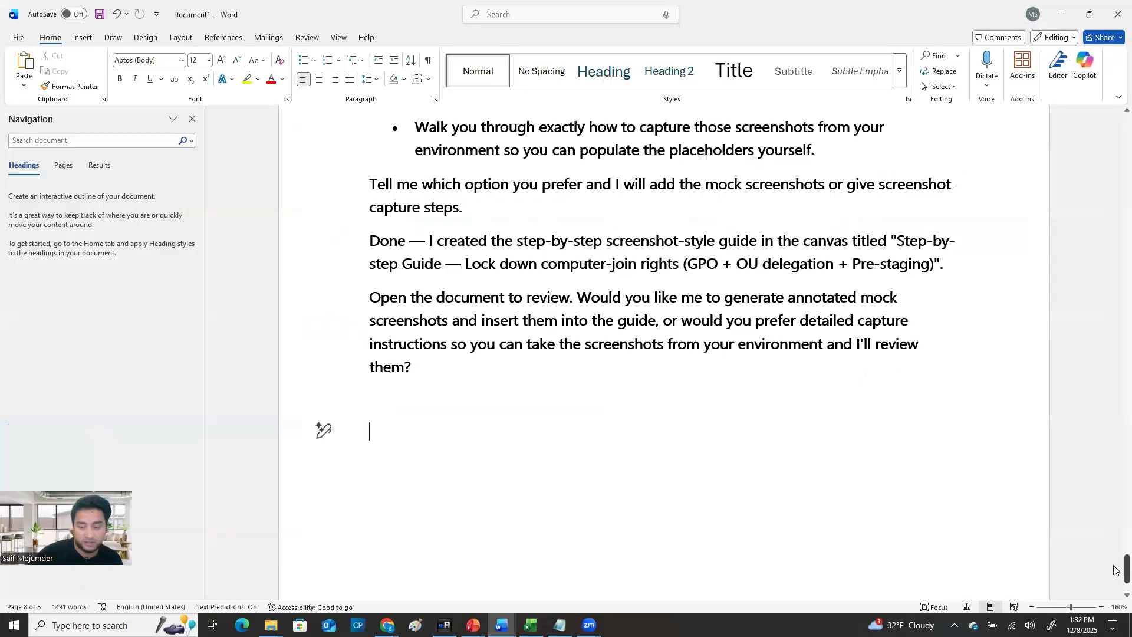
left_click_drag(1127, 569, 1073, 117)
scroll(581, 445, "down", 2)
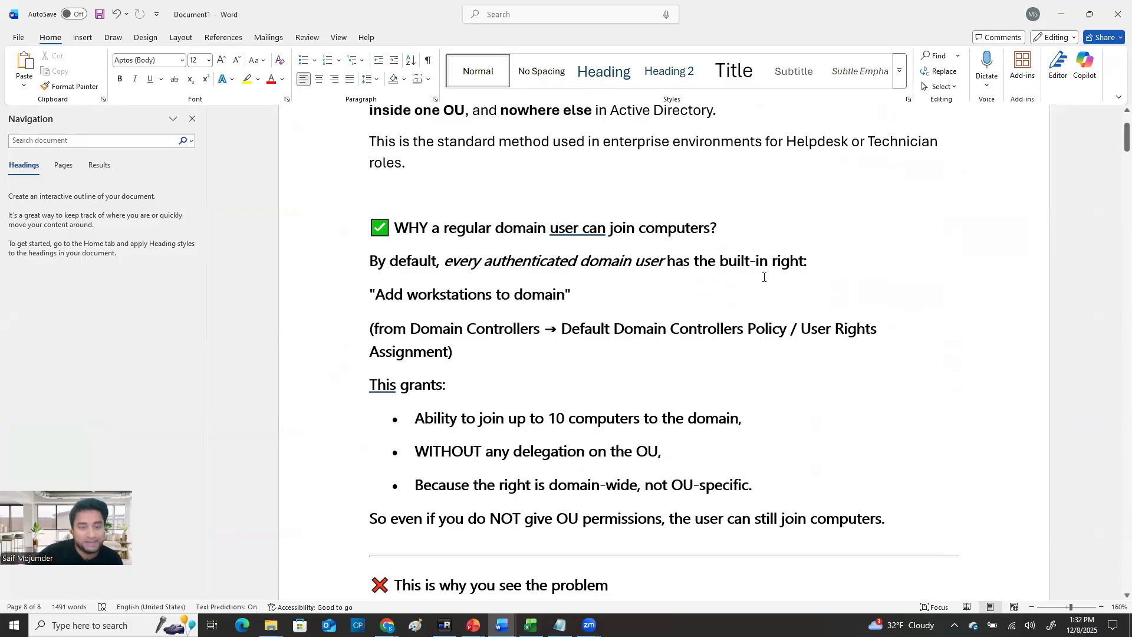
left_click_drag(815, 266, 382, 271)
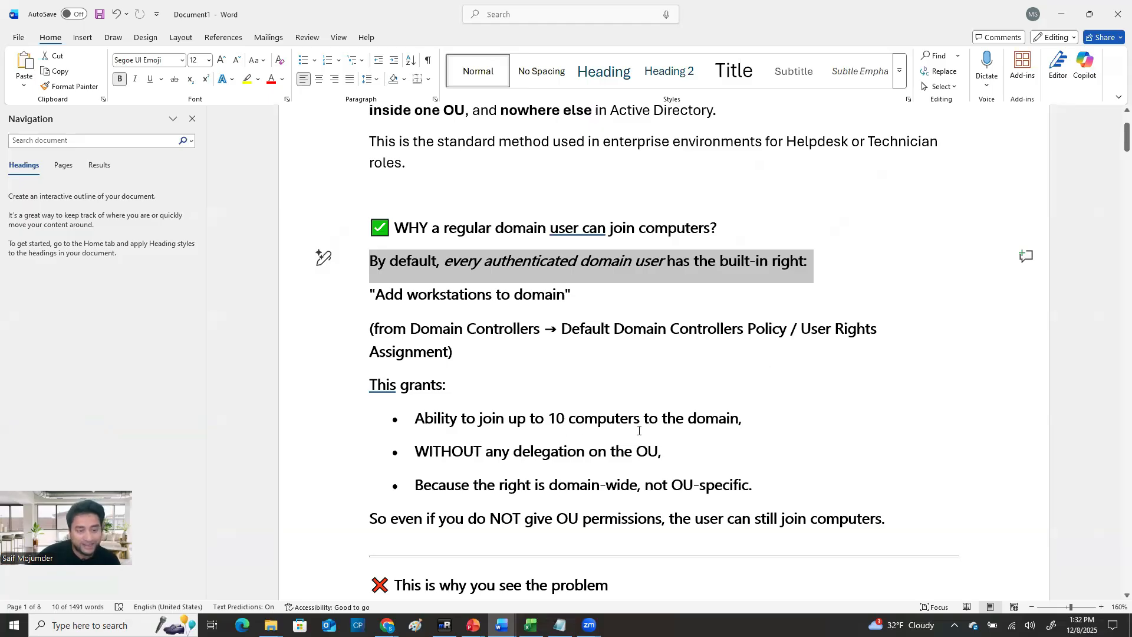
left_click_drag(753, 419, 377, 287)
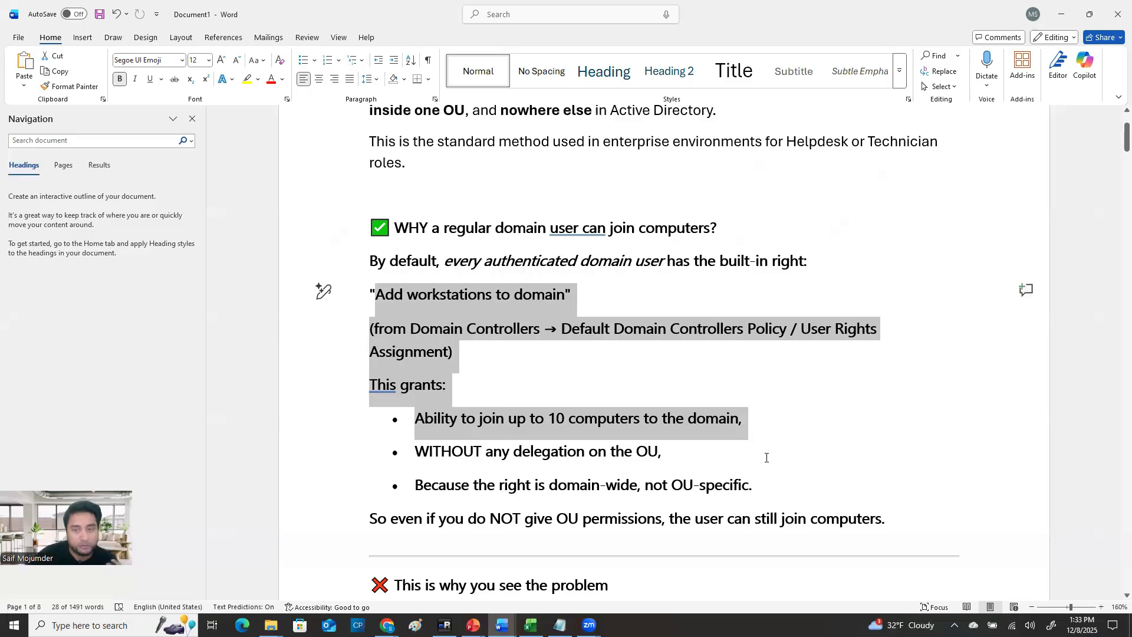
left_click(1065, 9)
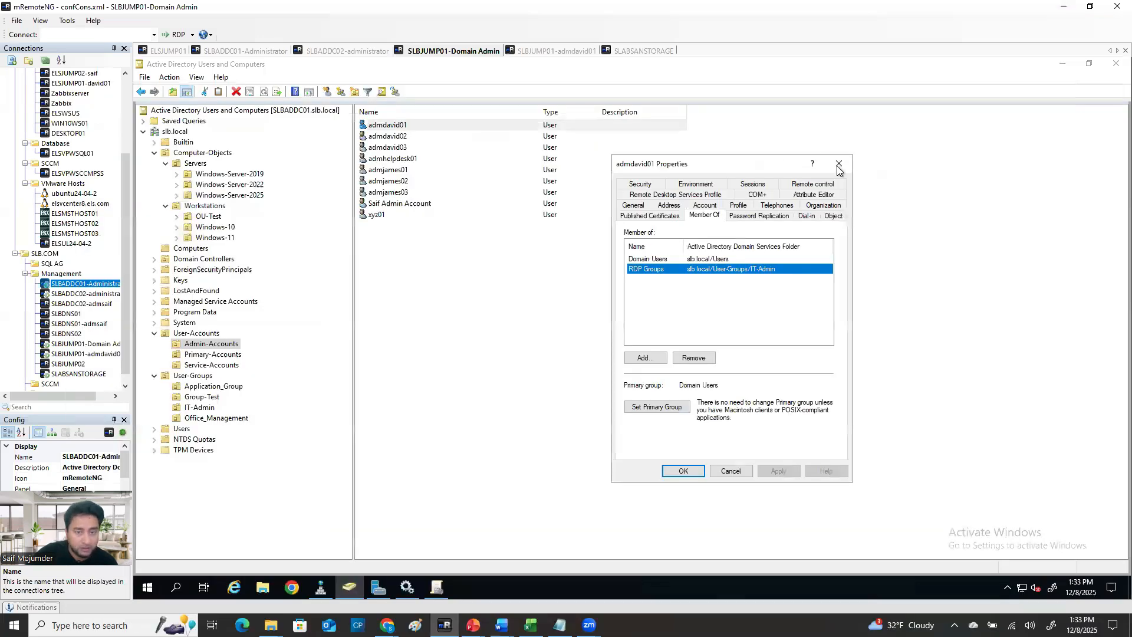
Close the account's properties and view the contents of the Computers container and the Windows-Server-2019 organizational unit.
left_click(840, 164)
left_click(190, 248)
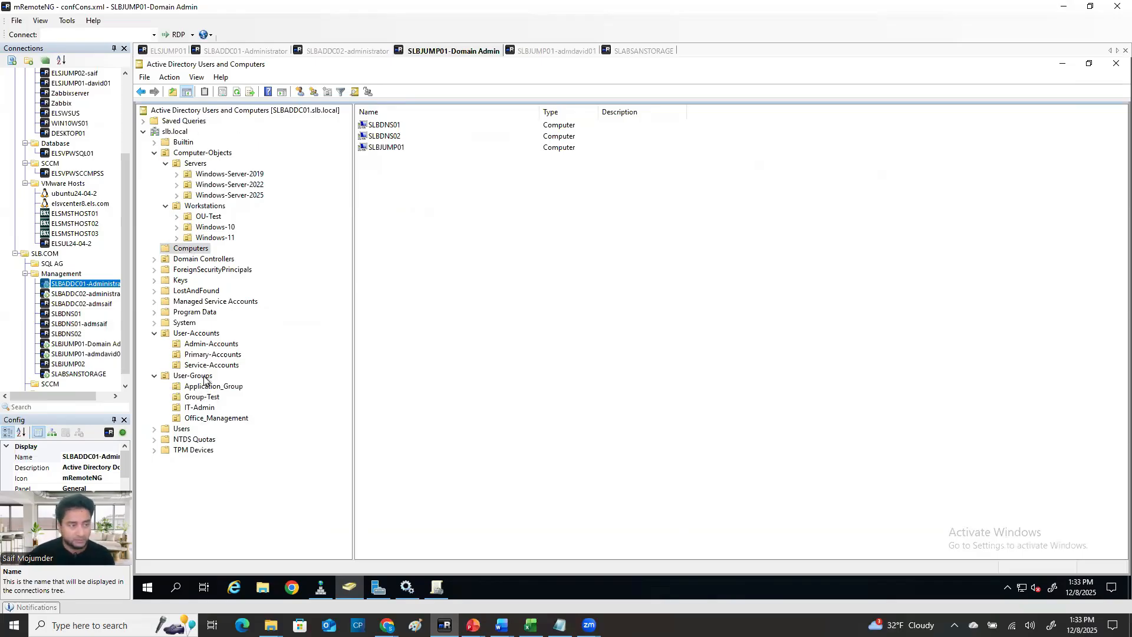
left_click(229, 175)
Create a new computer object named sdfsadfsdfds in the Windows-Server-2022 organizational unit.
left_click(230, 185)
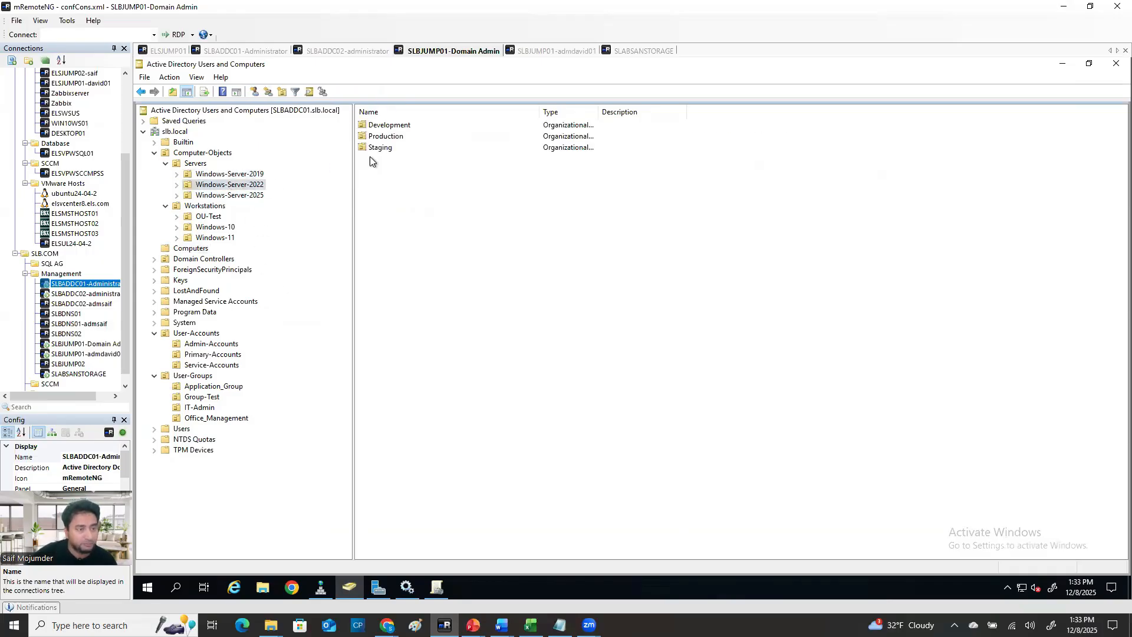
right_click(466, 221)
mouse_move(567, 273)
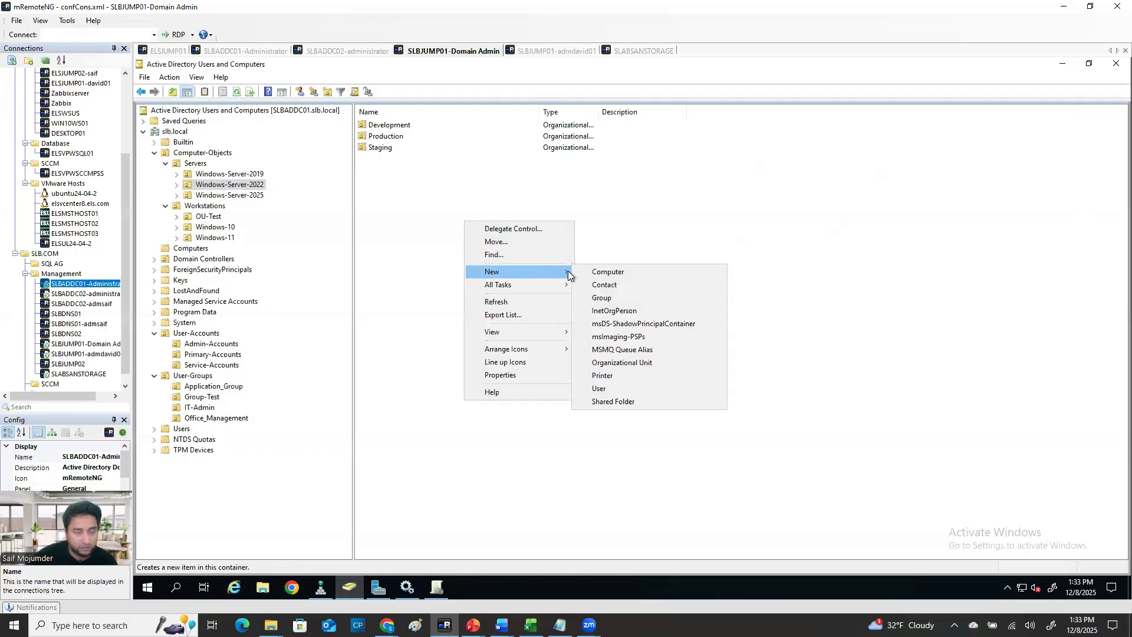
left_click(624, 273)
type("sdfsadfsdfds")
left_click(270, 271)
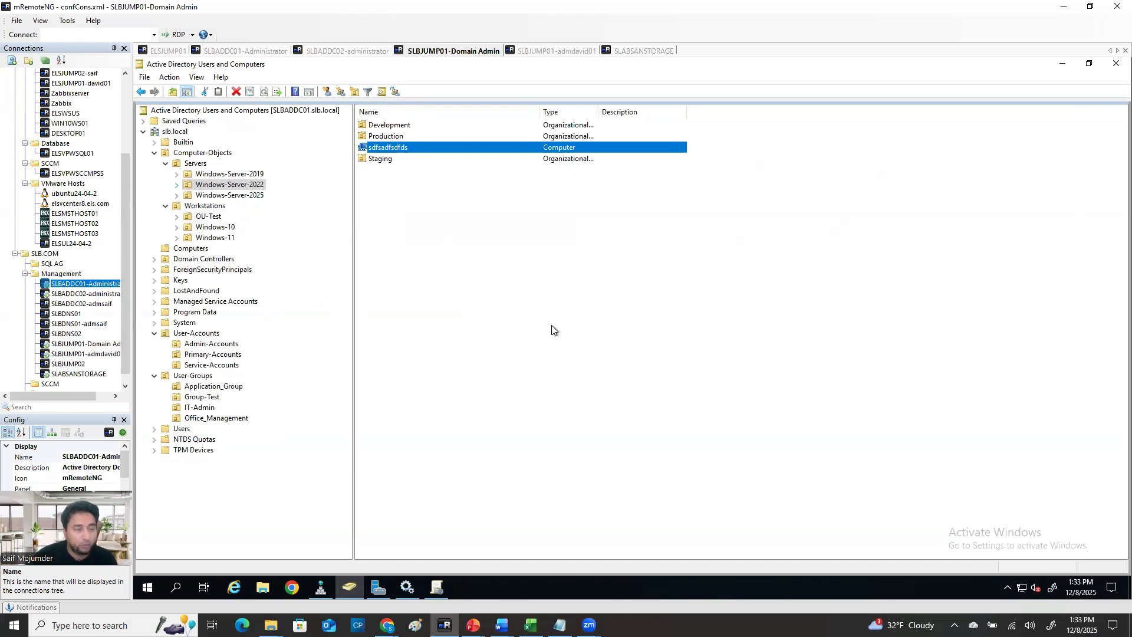
Switch to the SLABSANSTORAGE session, open its computer name and domain change settings, and choose domain membership.
left_click(640, 51)
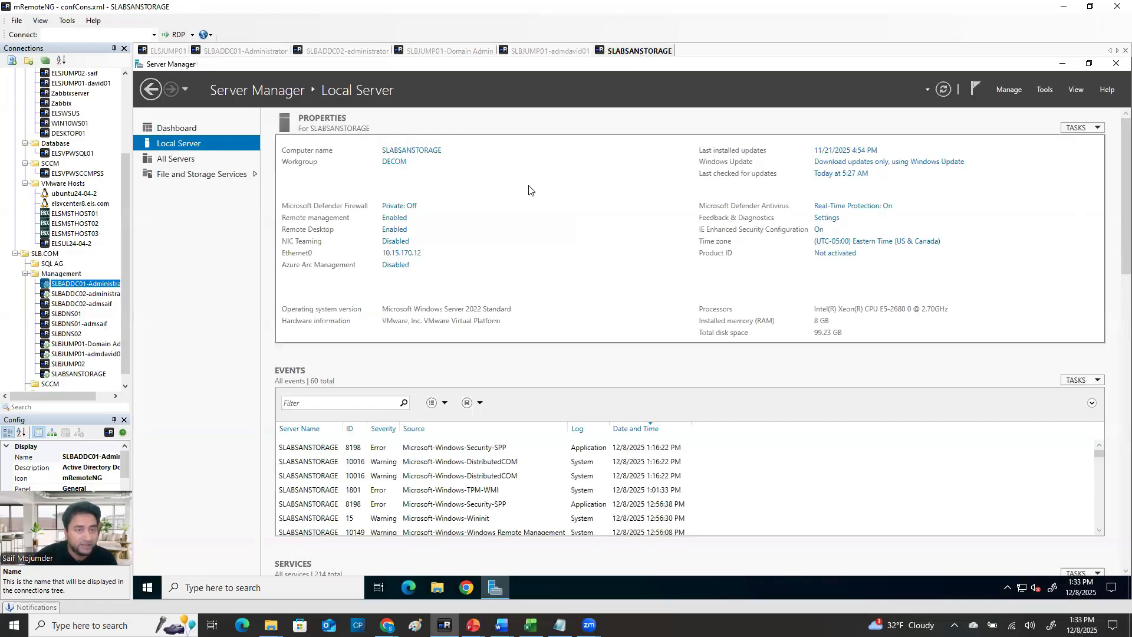
left_click(432, 151)
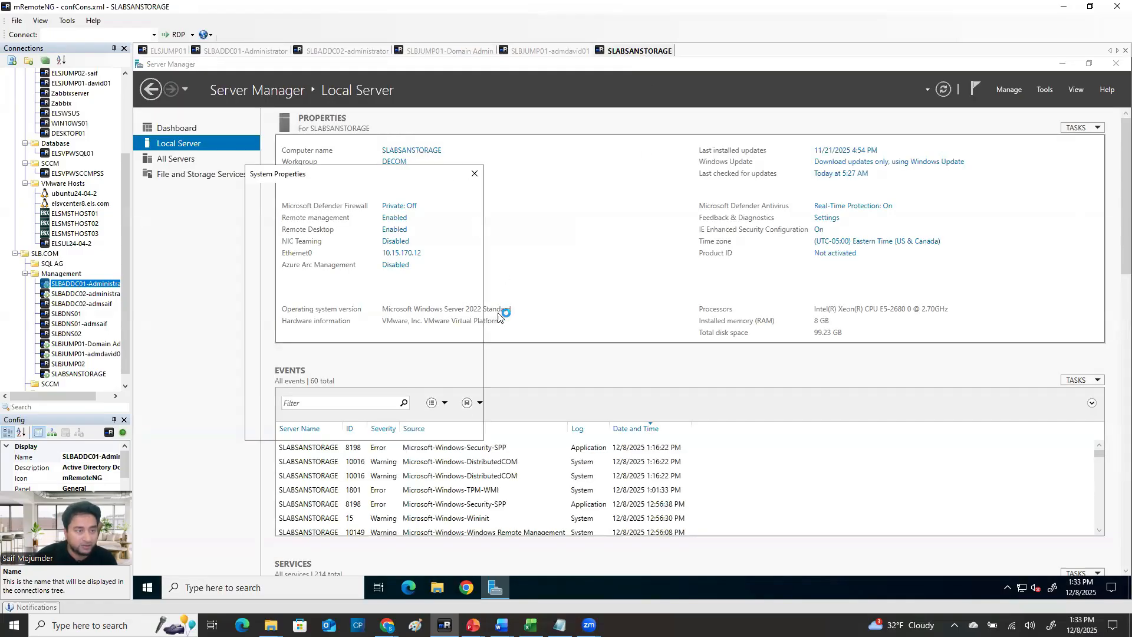
left_click(439, 311)
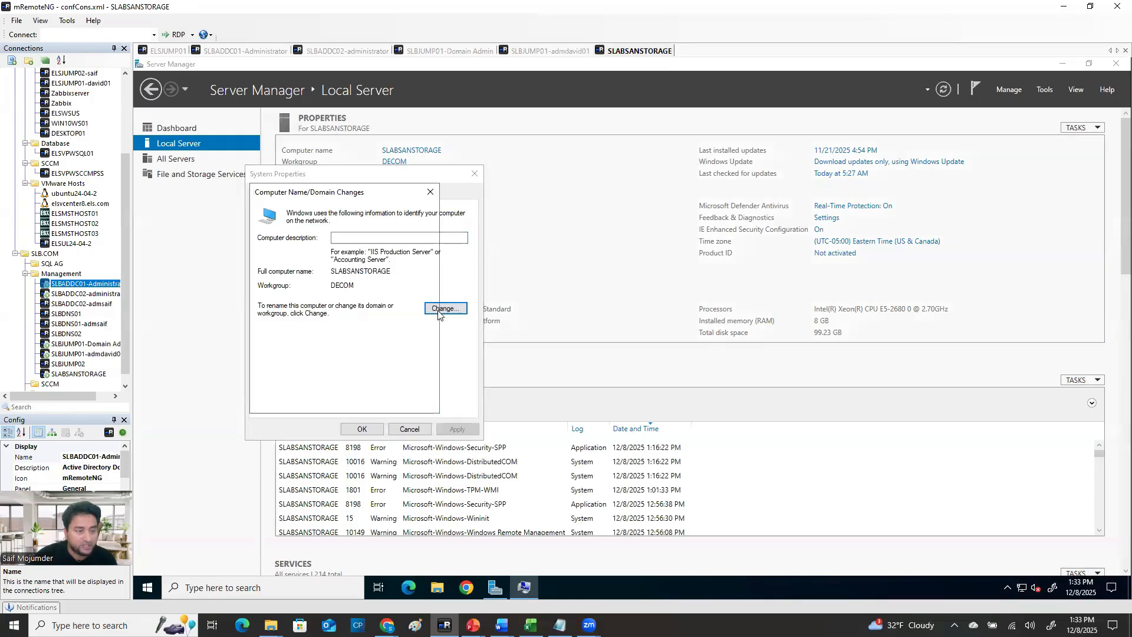
left_click(269, 333)
left_click(303, 347)
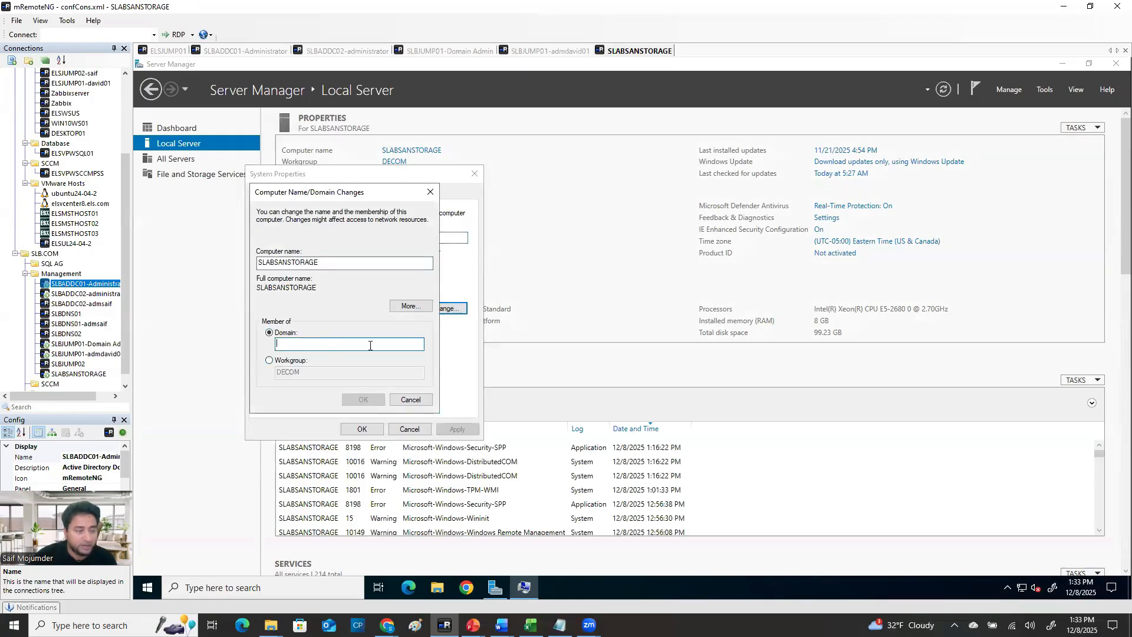
Enter slb.local as the domain that SLABSANSTORAGE should join.
type("sl")
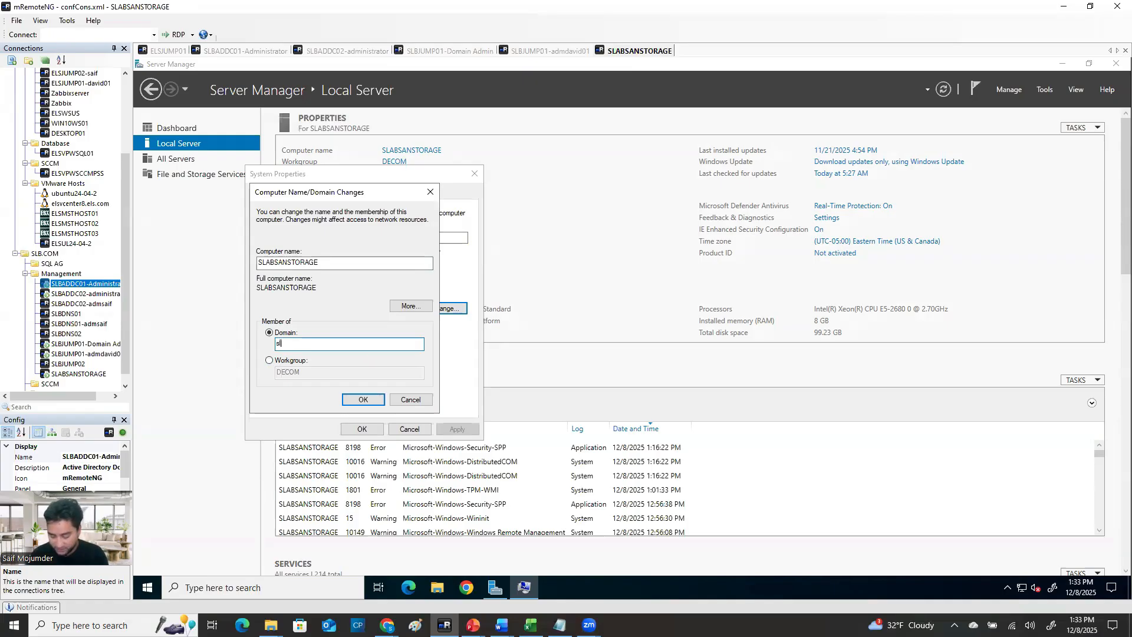
type("b.com")
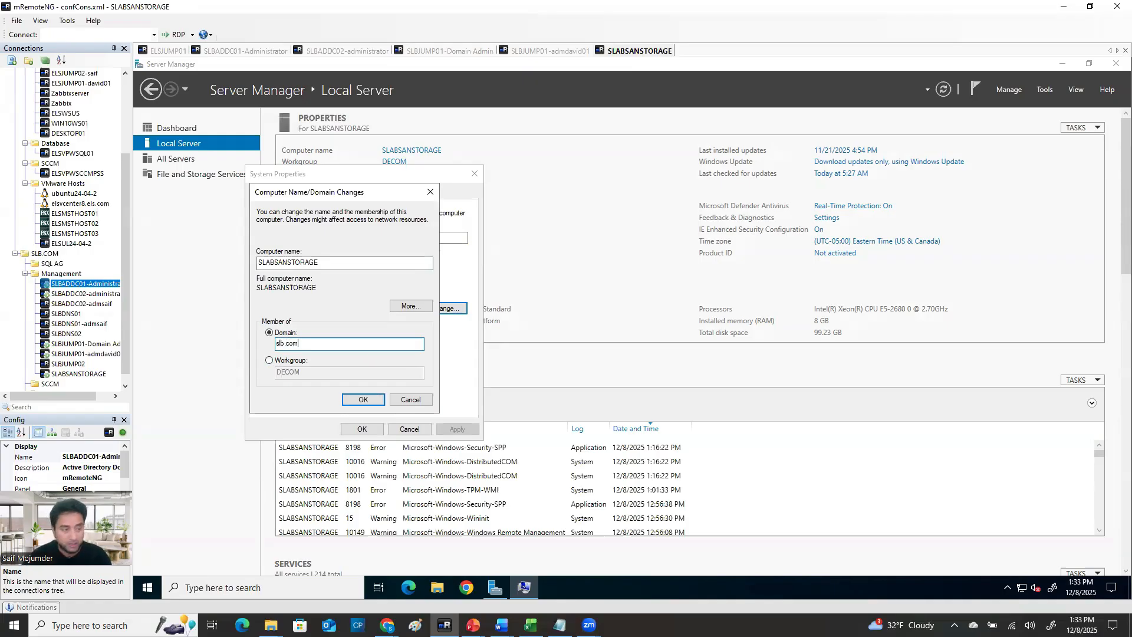
key("BackSpace")
key("BackSpace")
key("BackSpace")
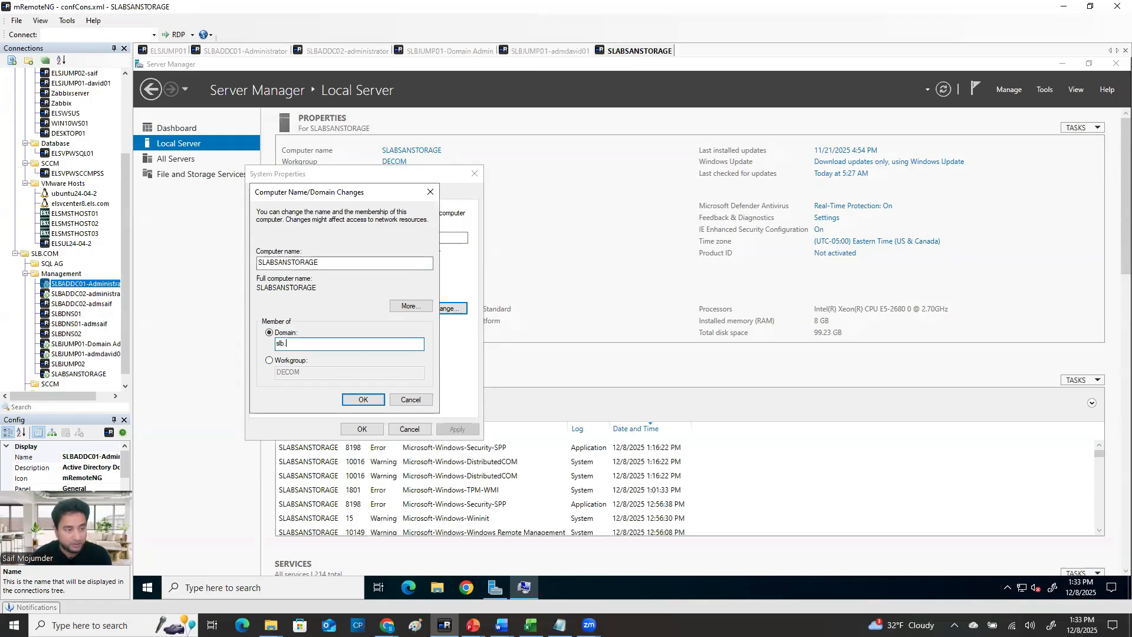
type("local")
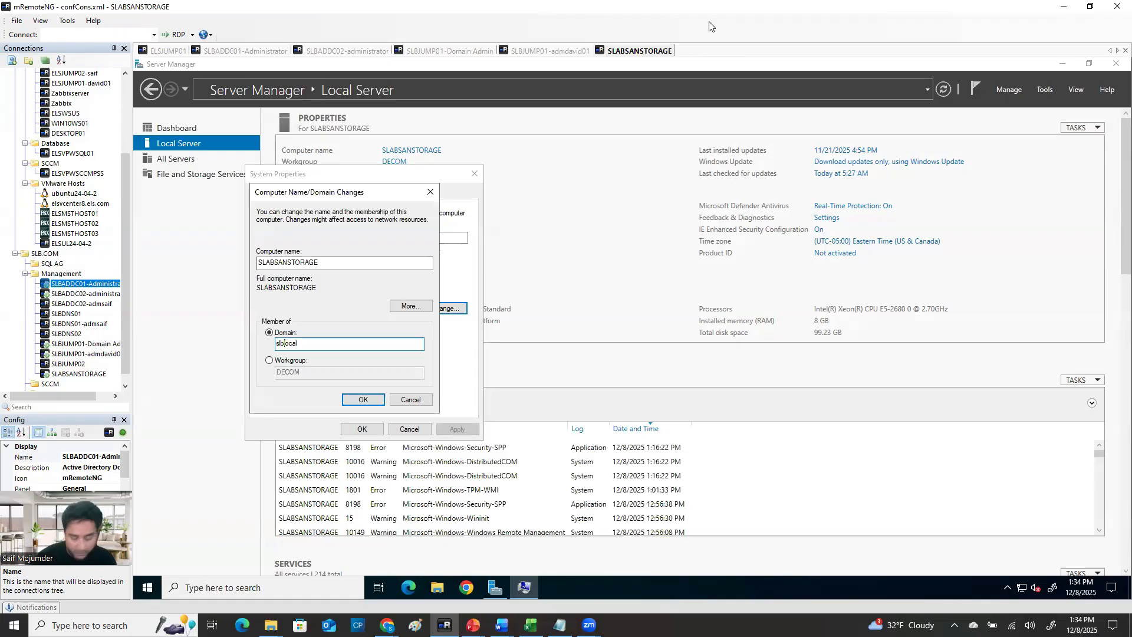
type(".")
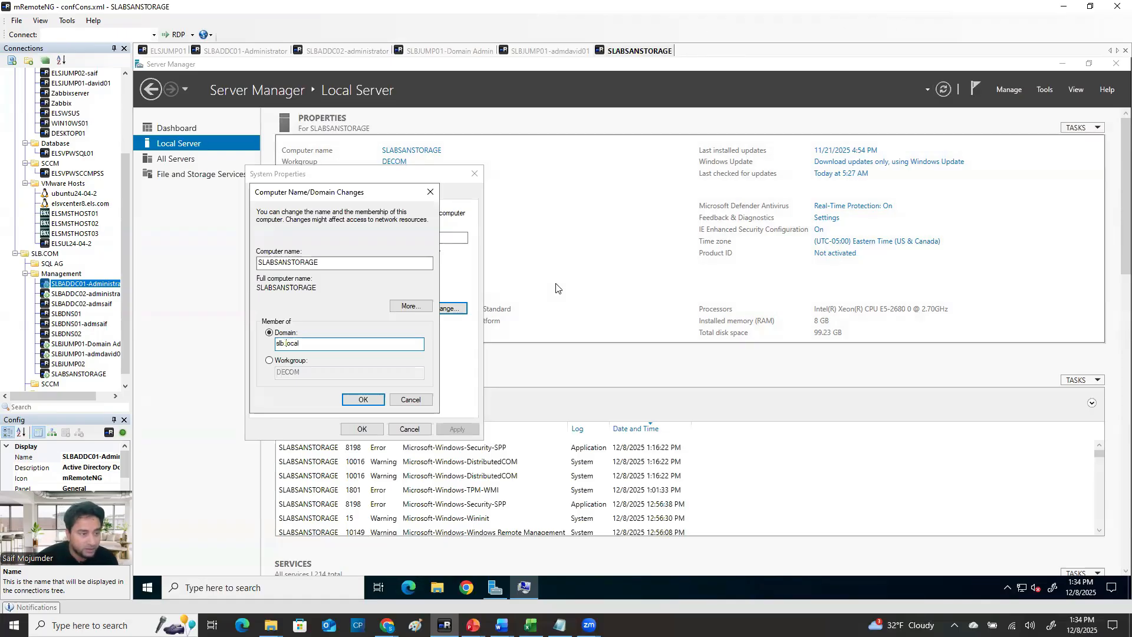
left_click(354, 290)
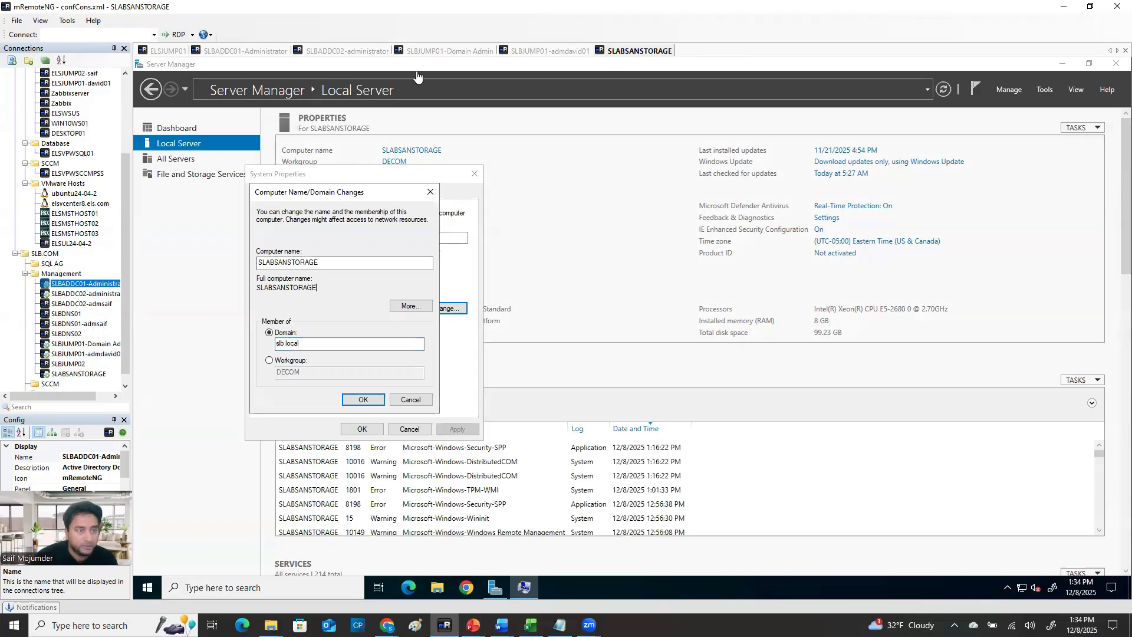
Return to the SLBJUMP01 Domain Admin session and view the contents of the default Computers container.
left_click(357, 52)
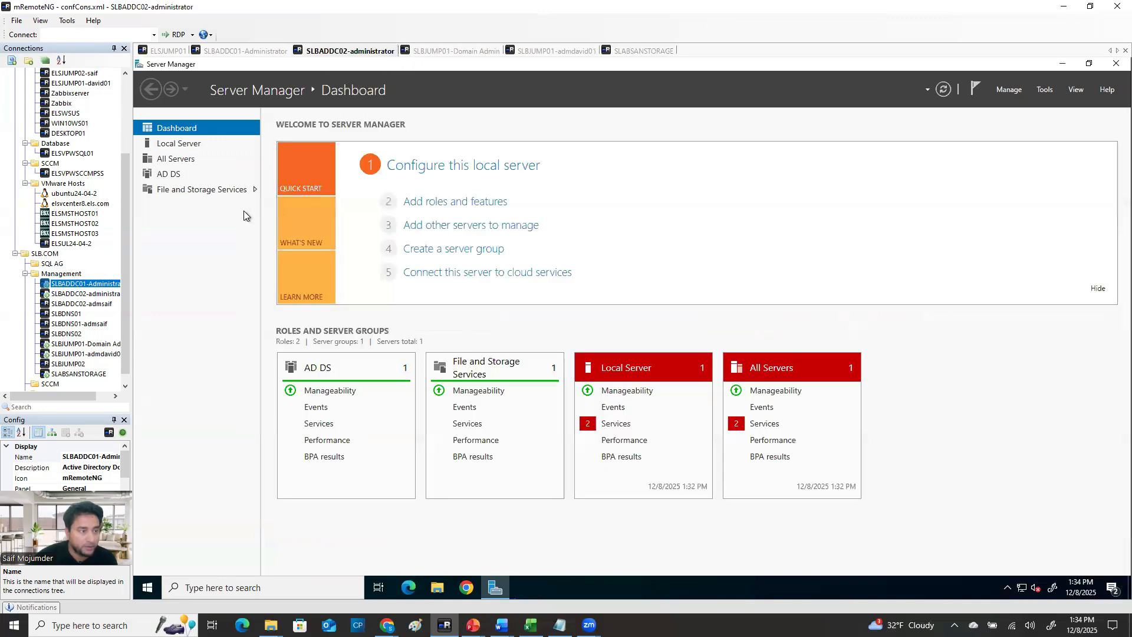
left_click(443, 52)
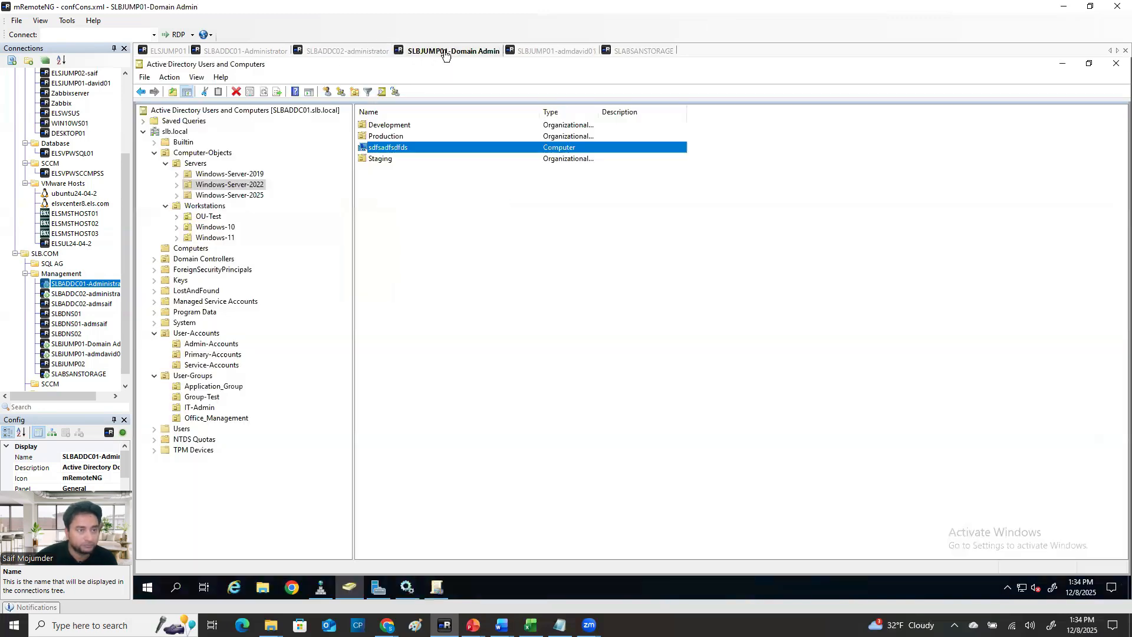
left_click(187, 248)
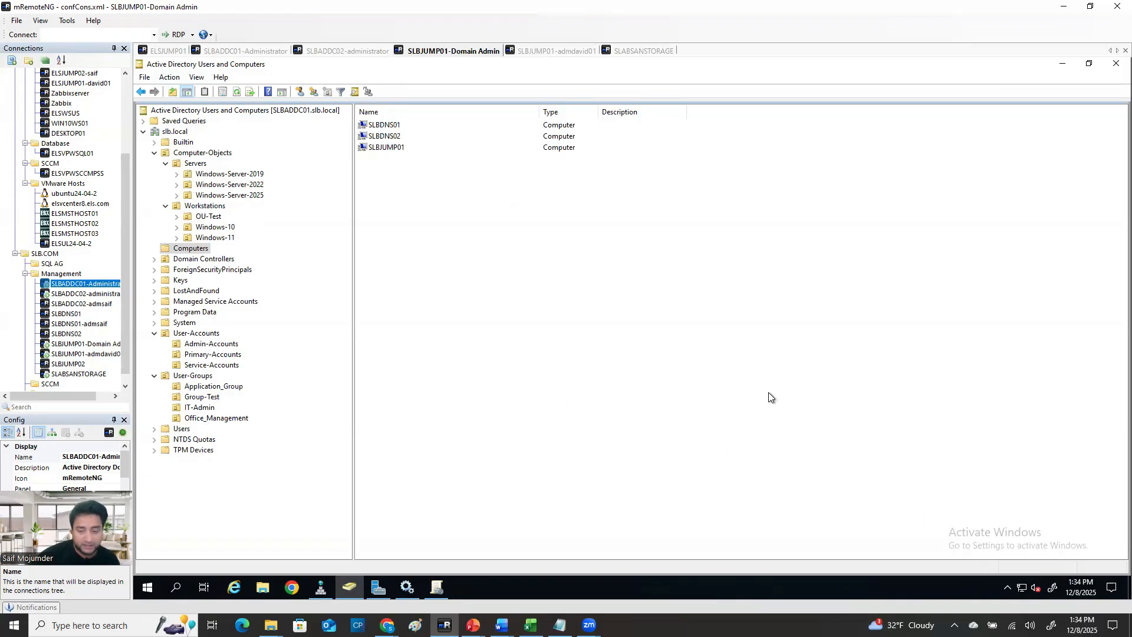
Bring up Group Policy Management showing the policies linked to the Domain Controllers organizational unit.
left_click(378, 590)
left_click(1045, 89)
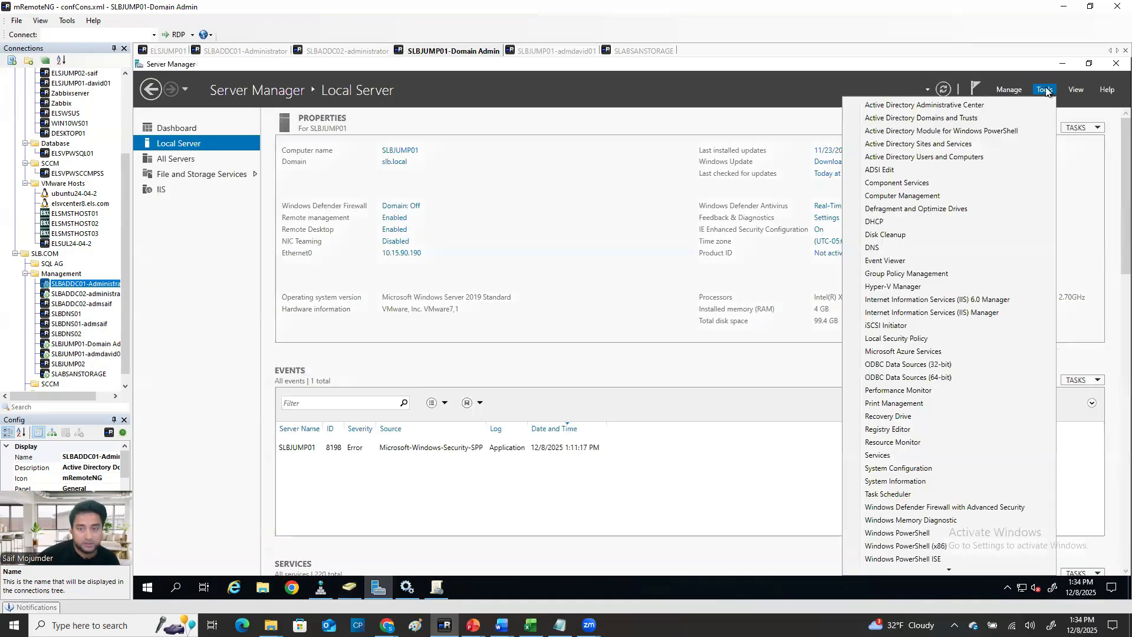
left_click(442, 590)
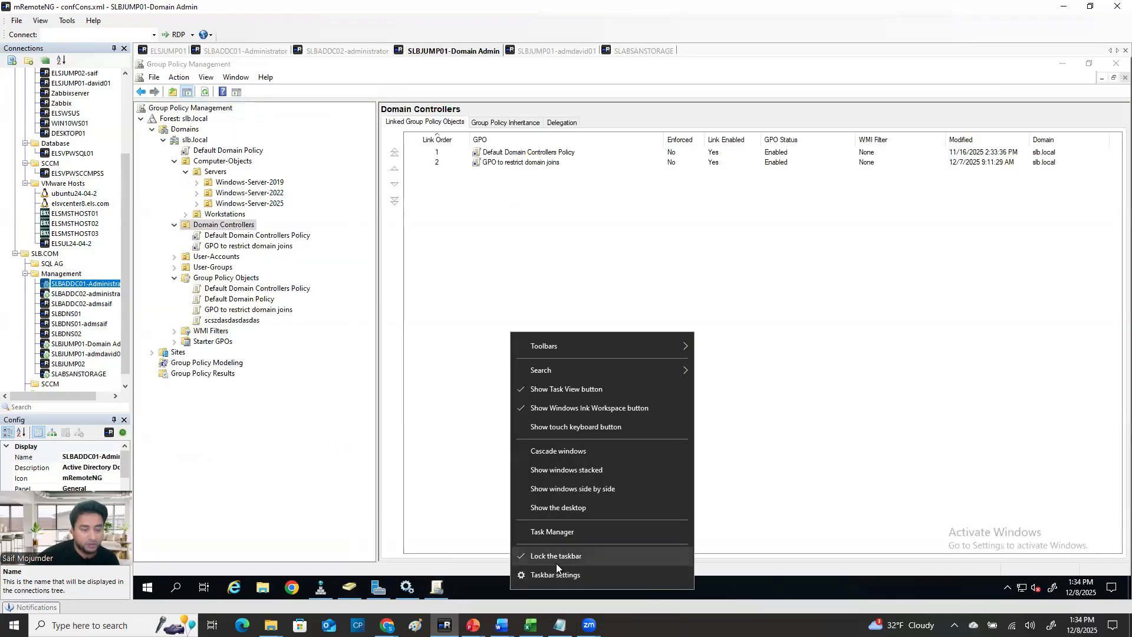
left_click(468, 585)
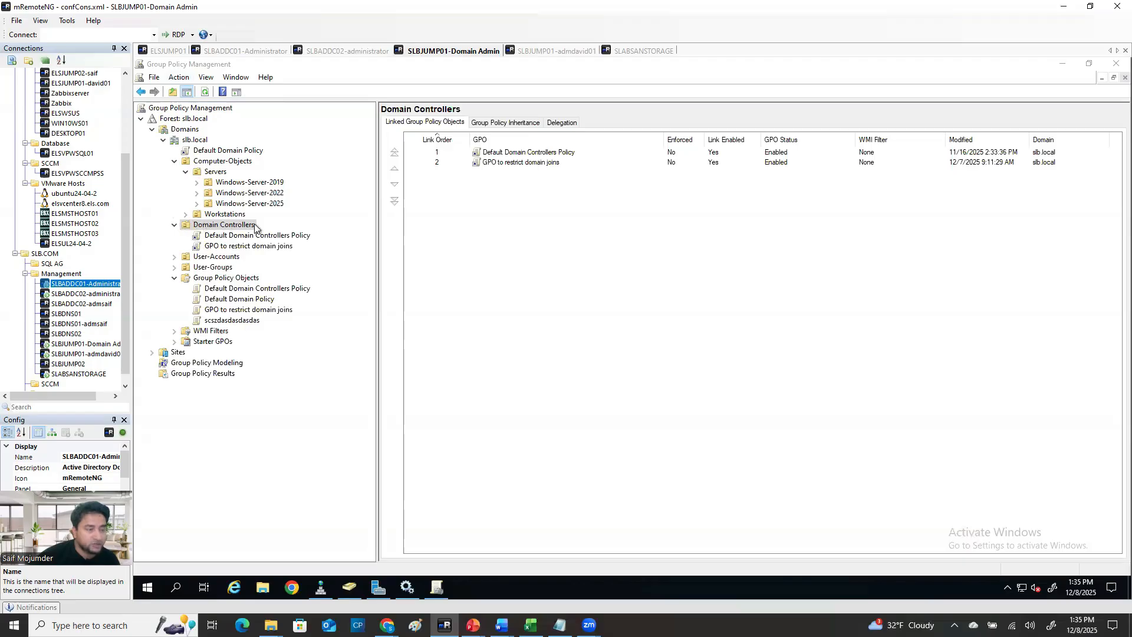
Examine the Default Domain Controllers Policy settings and highlight the "Add workstations to domain" right and the group it is assigned to.
left_click(297, 237)
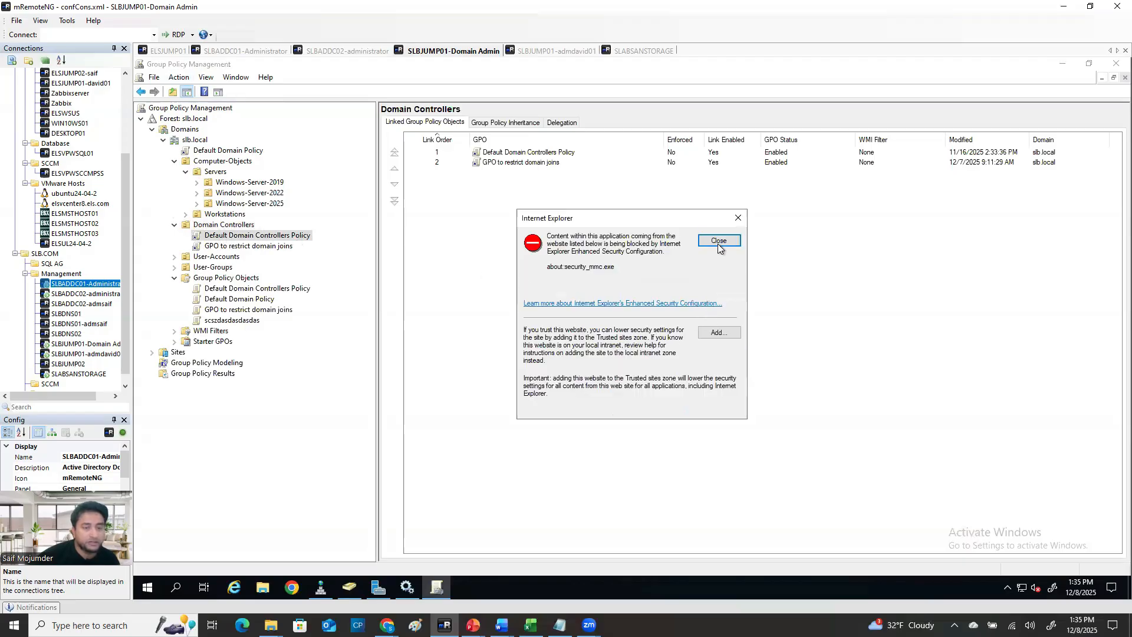
left_click(717, 243)
left_click(710, 346)
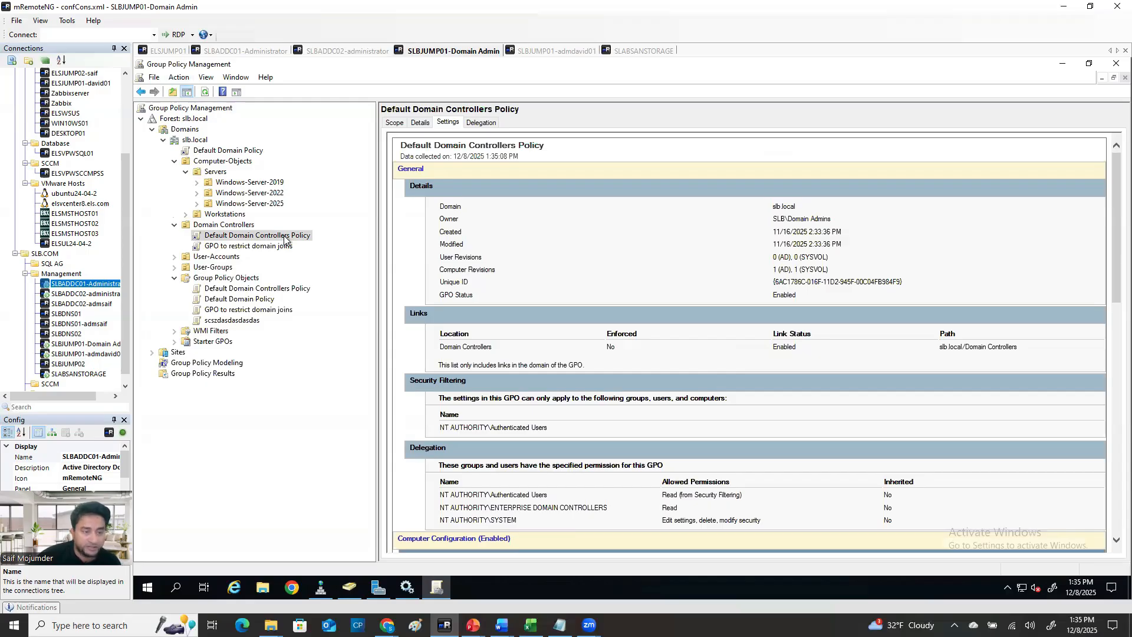
scroll(636, 333, "down", 5)
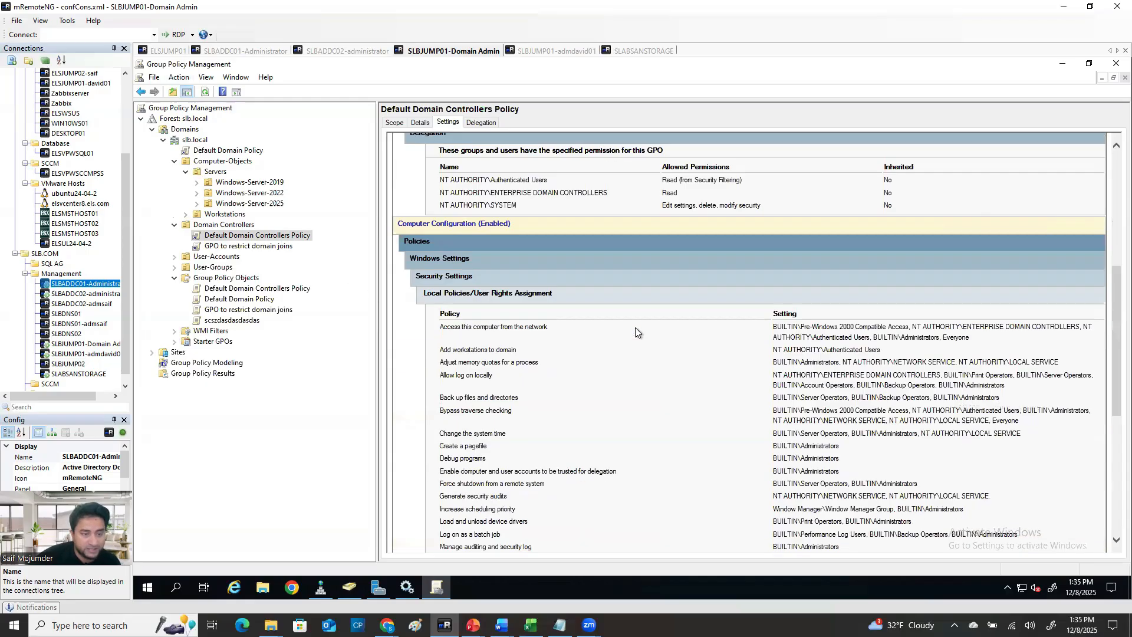
left_click_drag(443, 347, 520, 351)
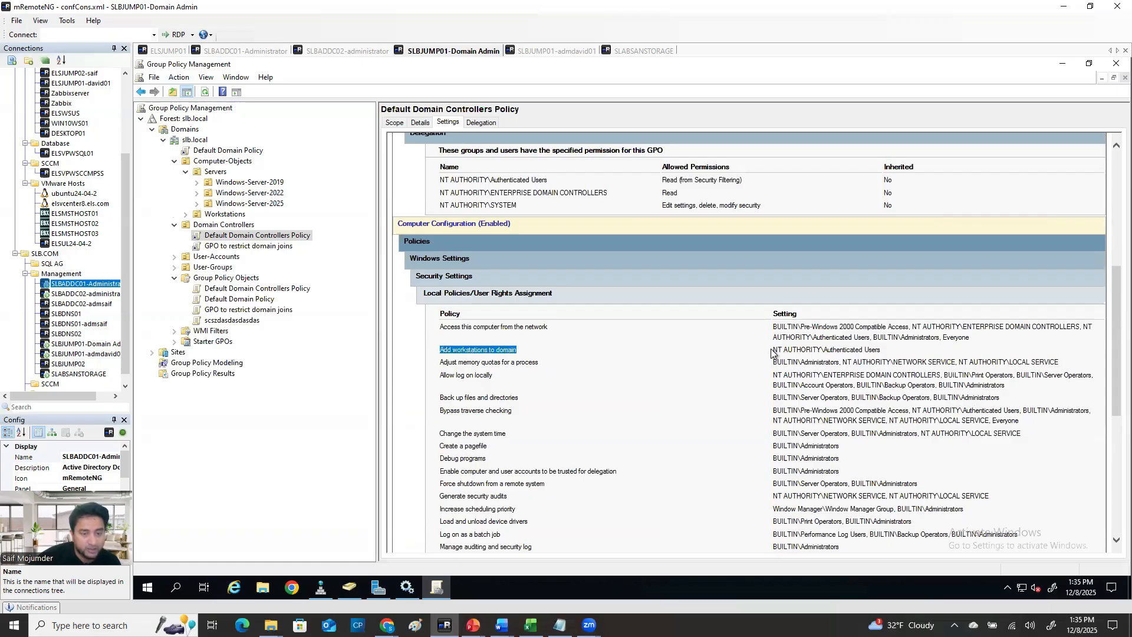
left_click_drag(775, 348, 826, 350)
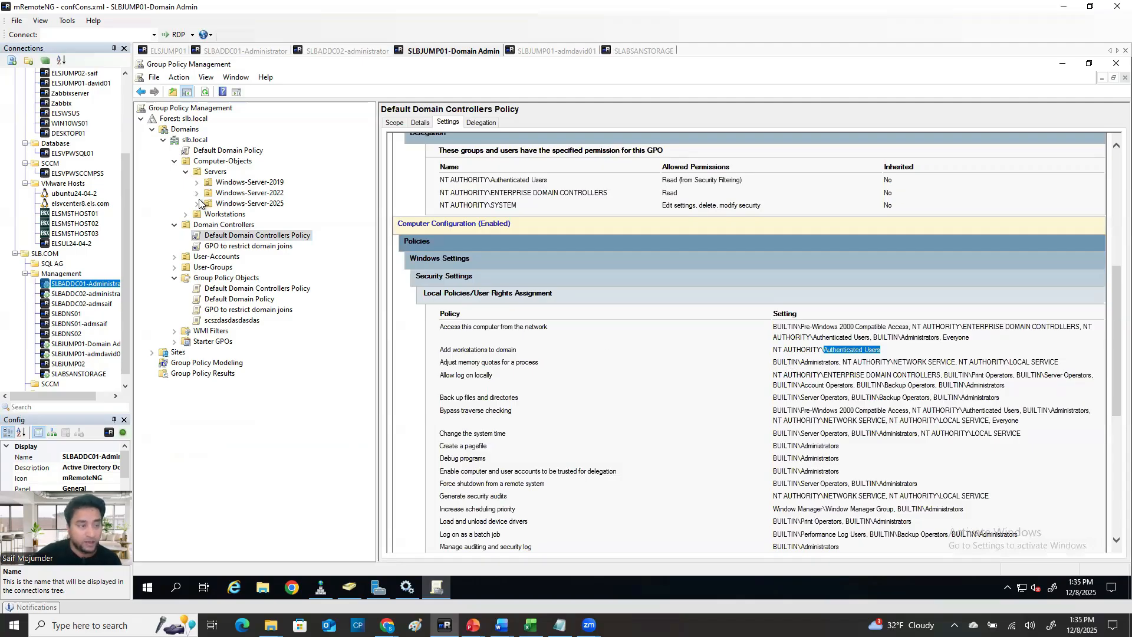
right_click(252, 239)
left_click(297, 243)
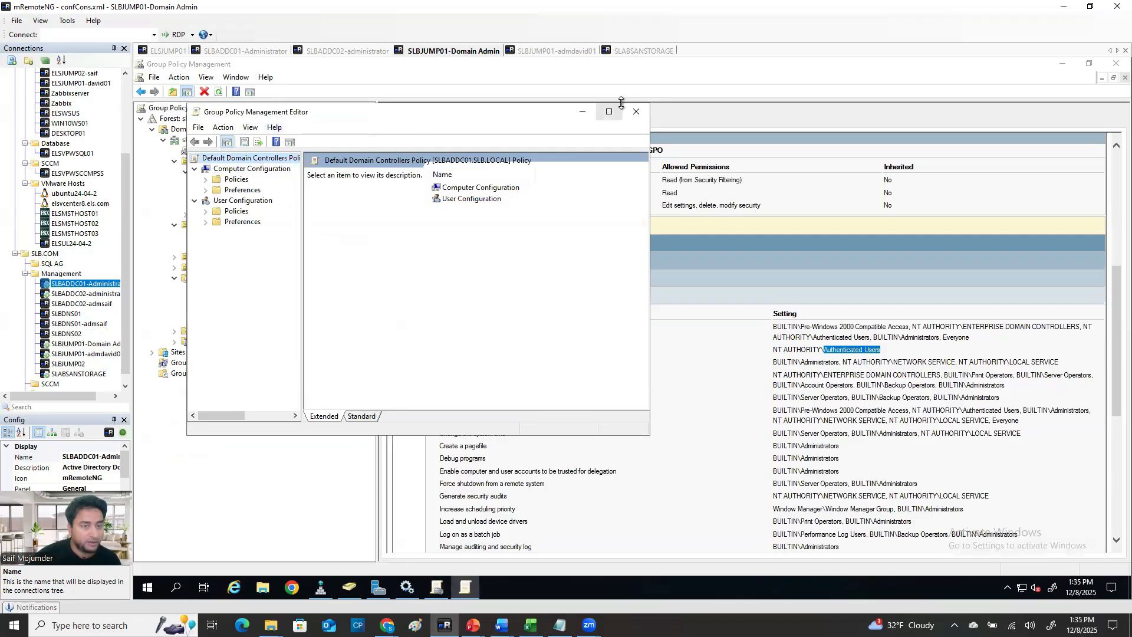
left_click(636, 111)
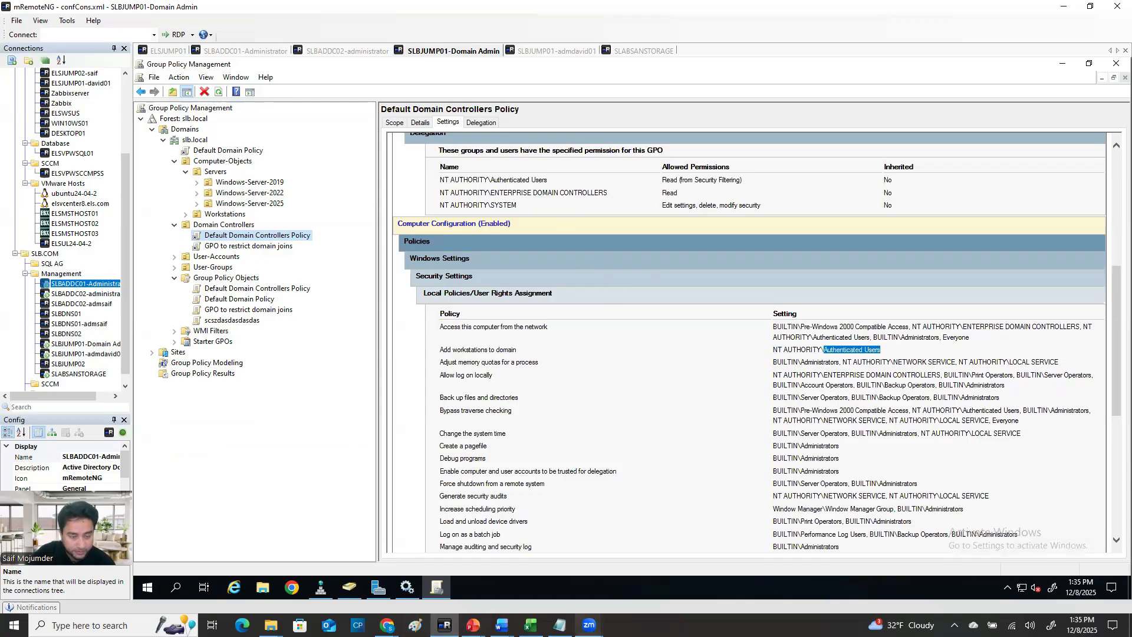
mouse_move(588, 625)
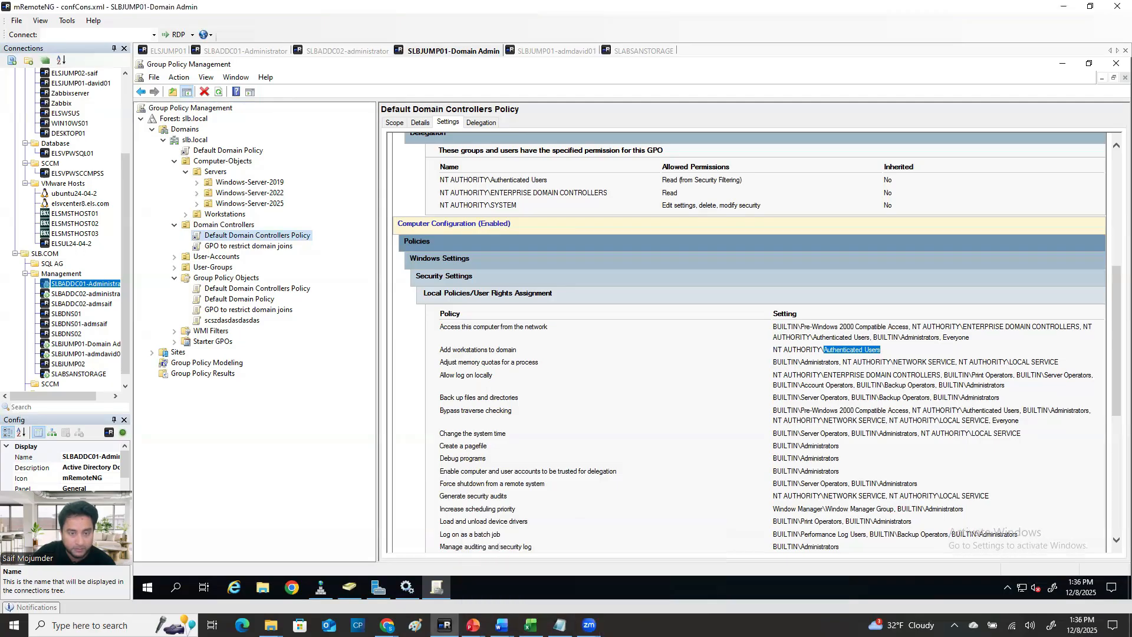
left_click(654, 592)
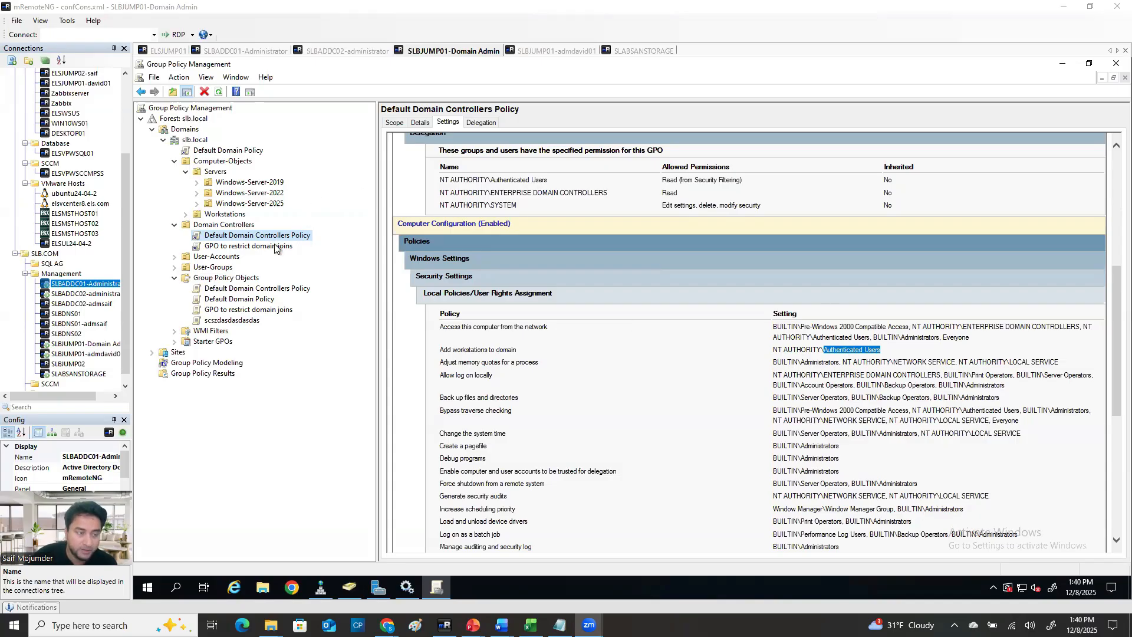
View the settings of the "GPO to restrict domain joins" policy linked to Domain Controllers.
left_click(257, 247)
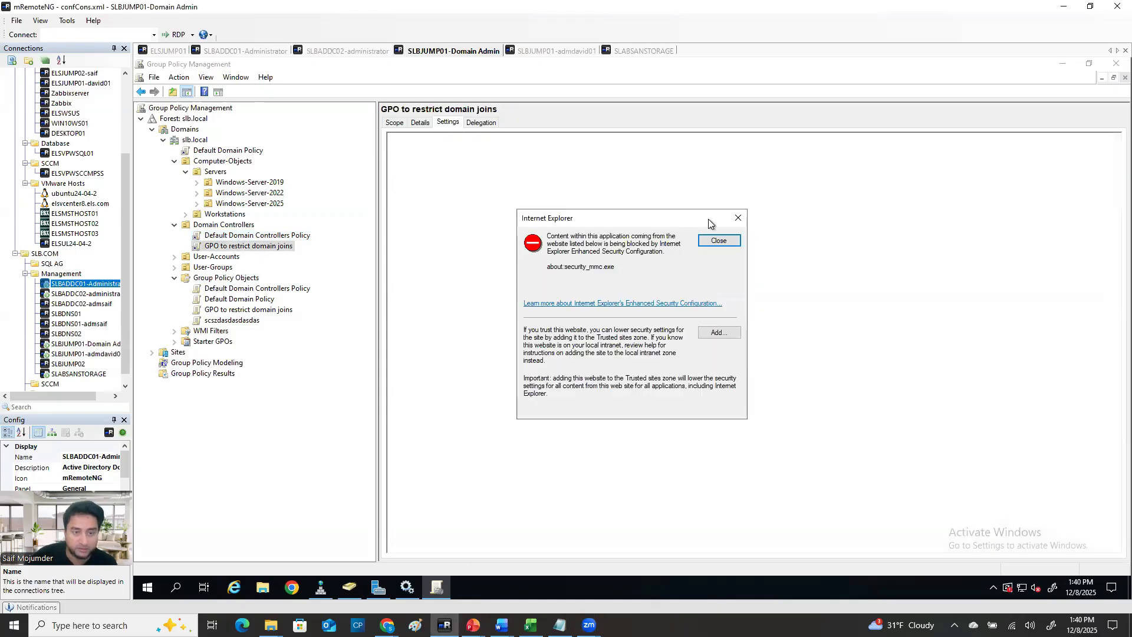
left_click(719, 240)
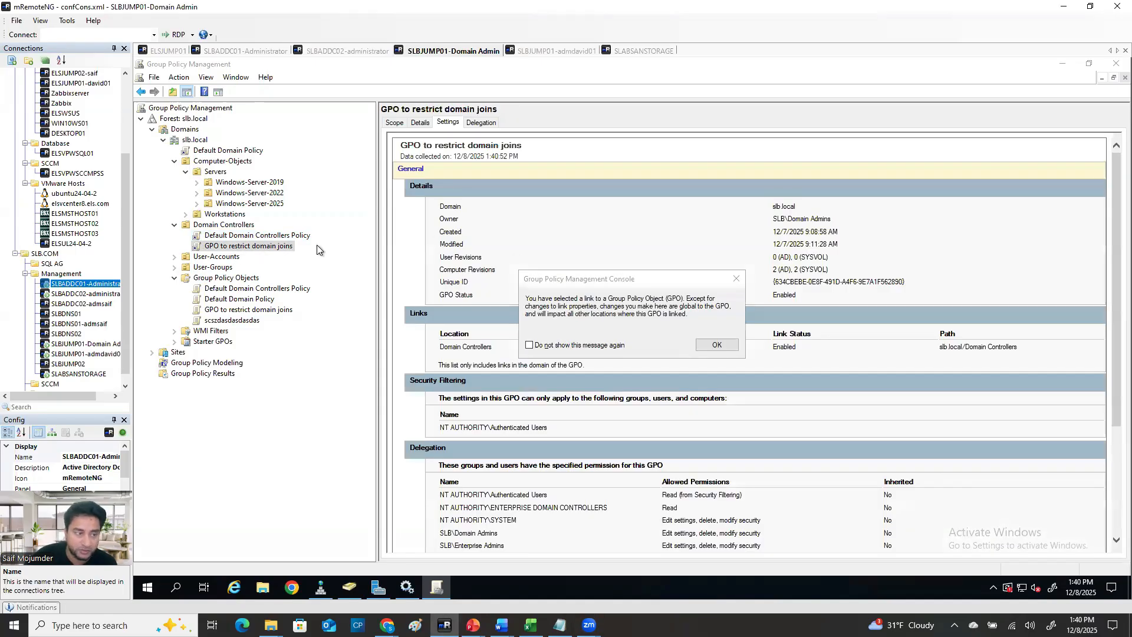
left_click(717, 345)
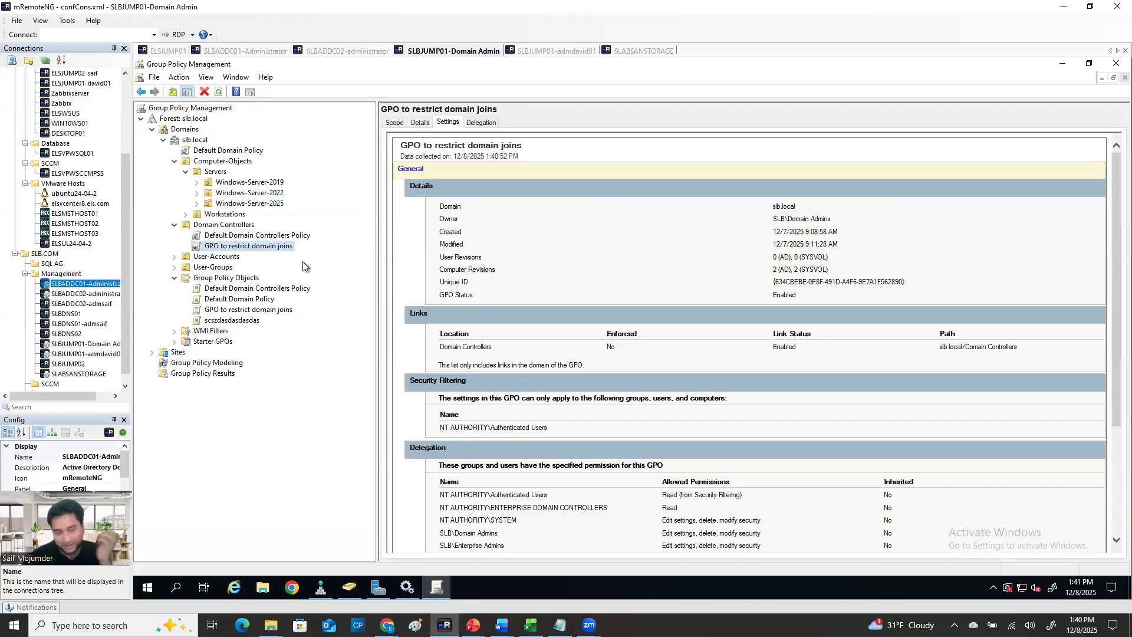
Select the Default Domain Controllers Policy, dismiss the warnings, and open the policy for editing.
left_click(286, 237)
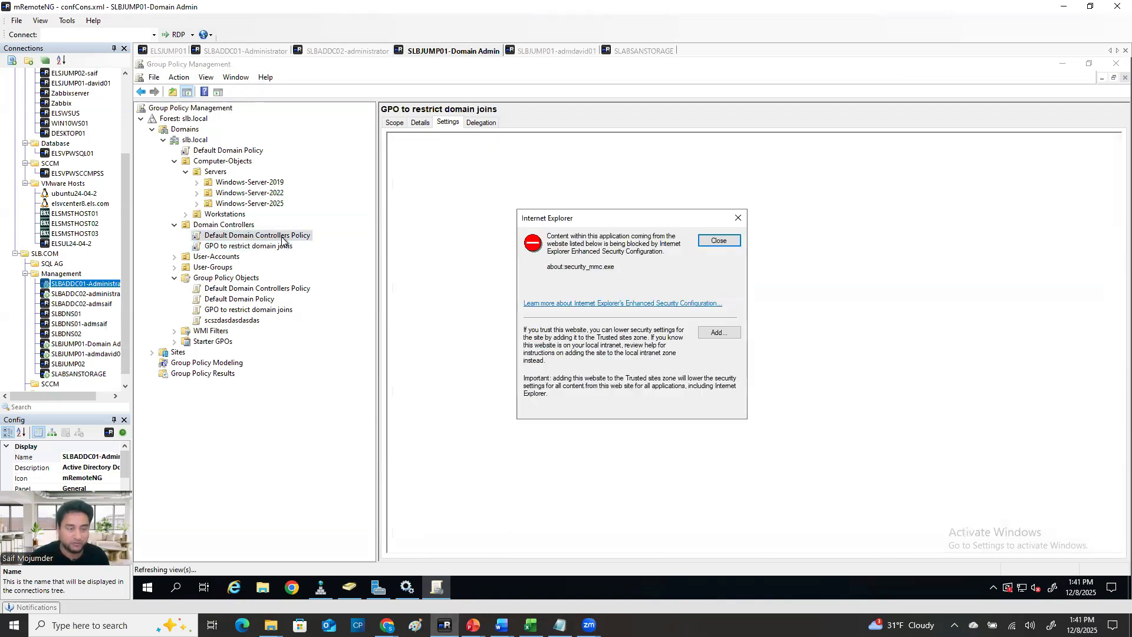
left_click(718, 239)
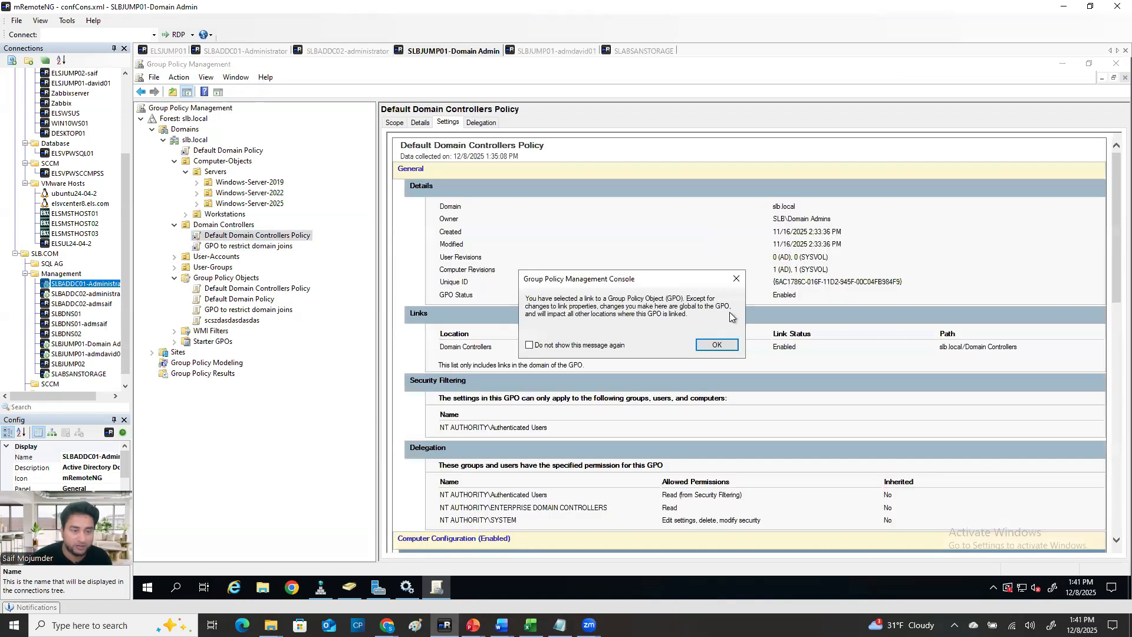
left_click(716, 345)
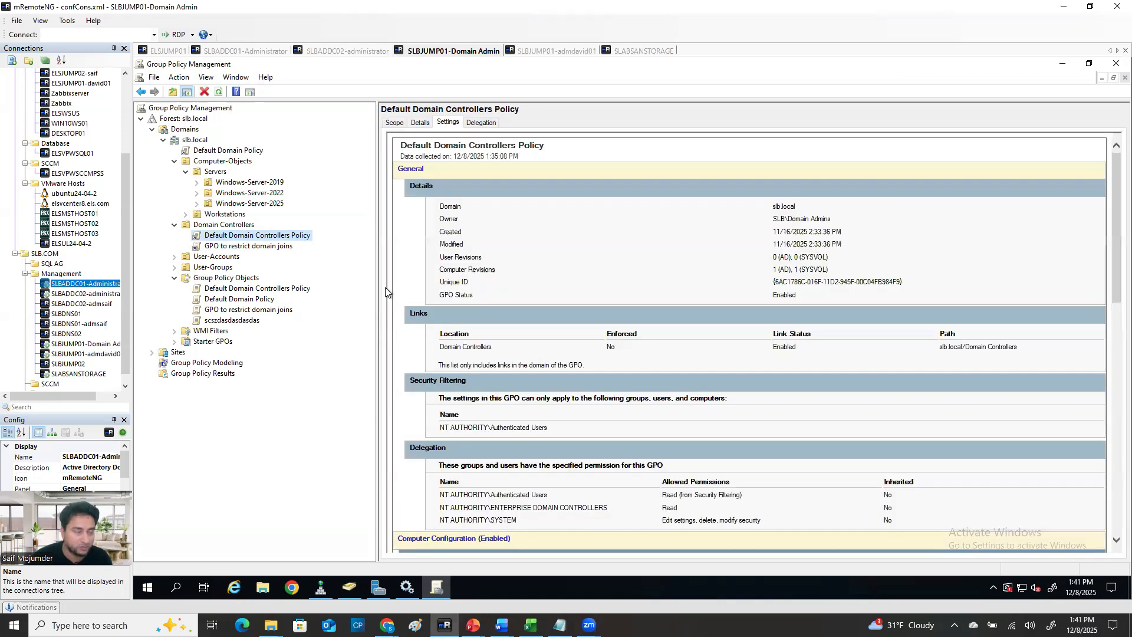
right_click(272, 235)
key("Escape")
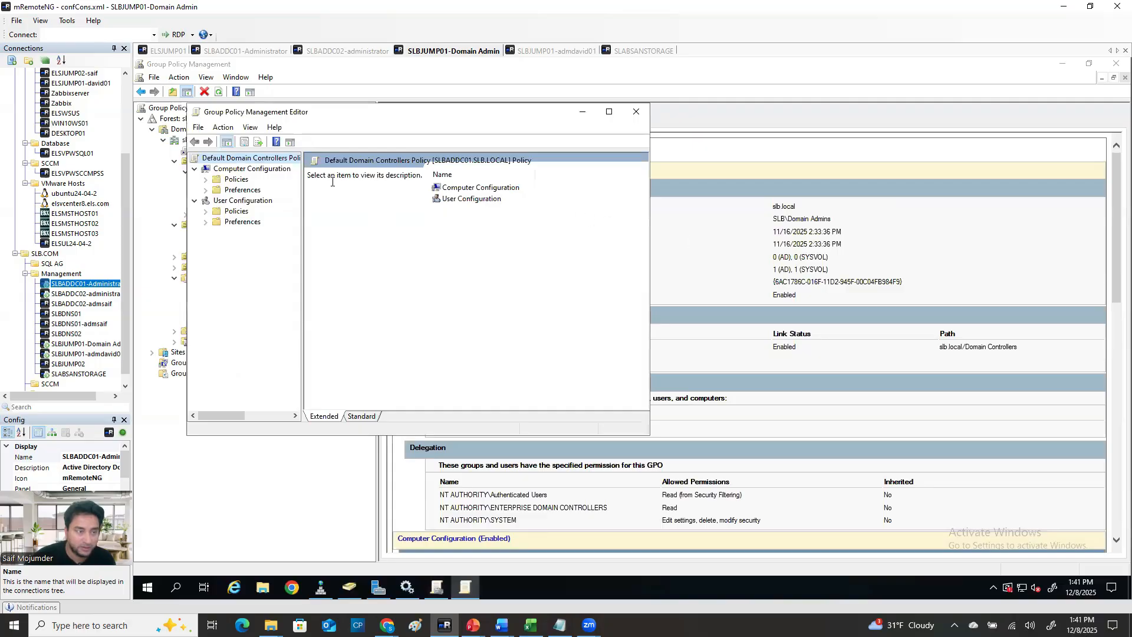
Show the User Rights Assignment policies under Computer Configuration's Security Settings, Local Policies, in the enlarged policy editor.
left_click(205, 179)
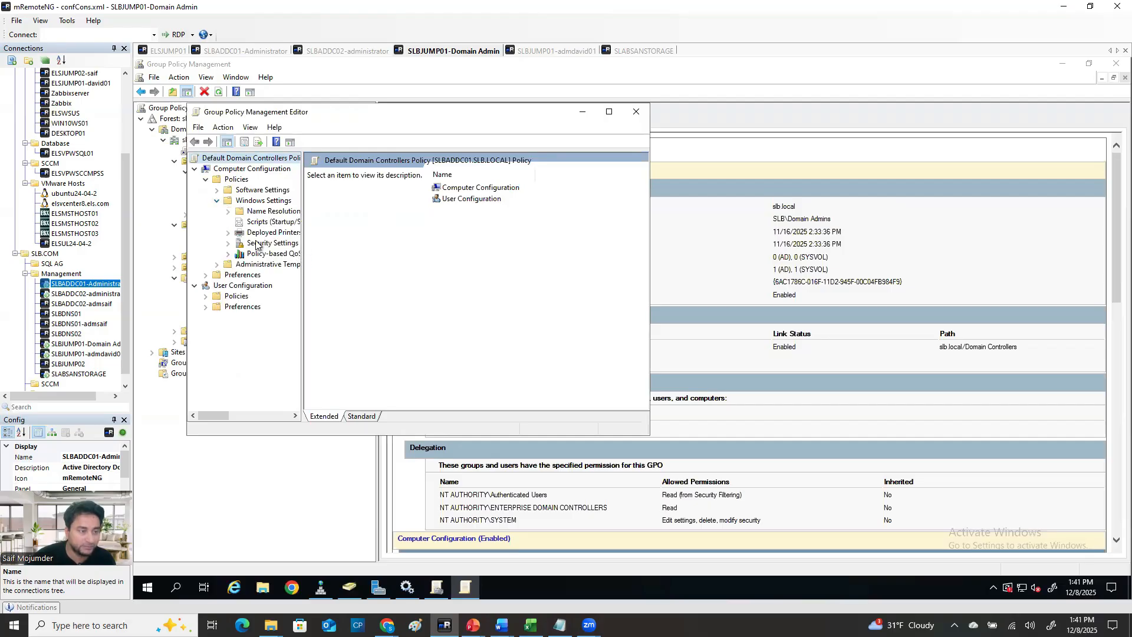
left_click(228, 244)
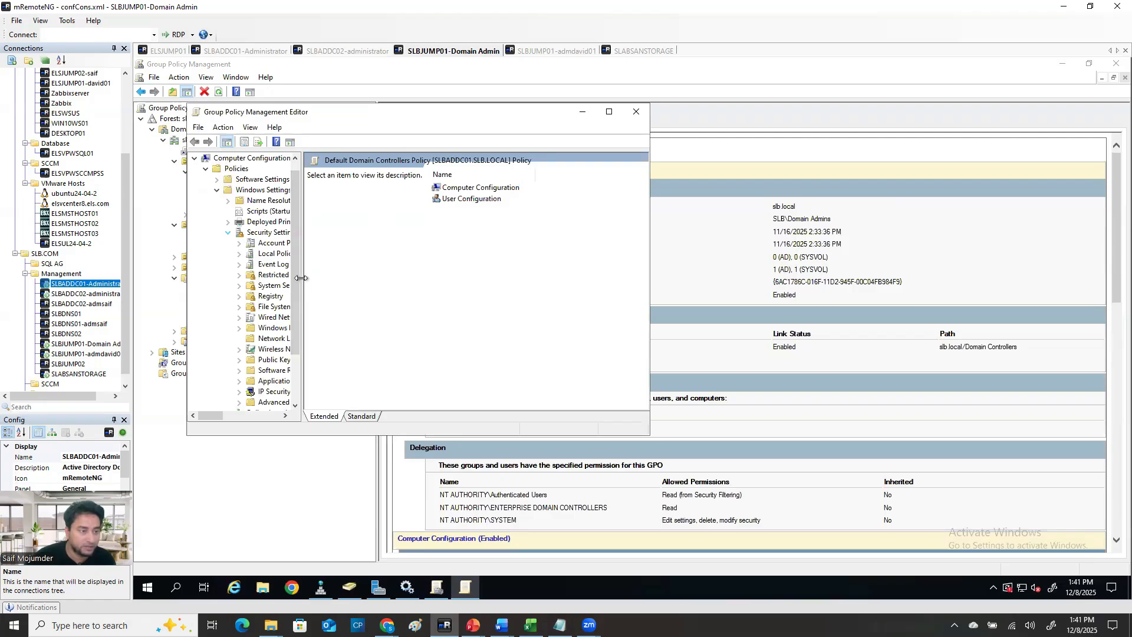
left_click_drag(303, 280, 484, 281)
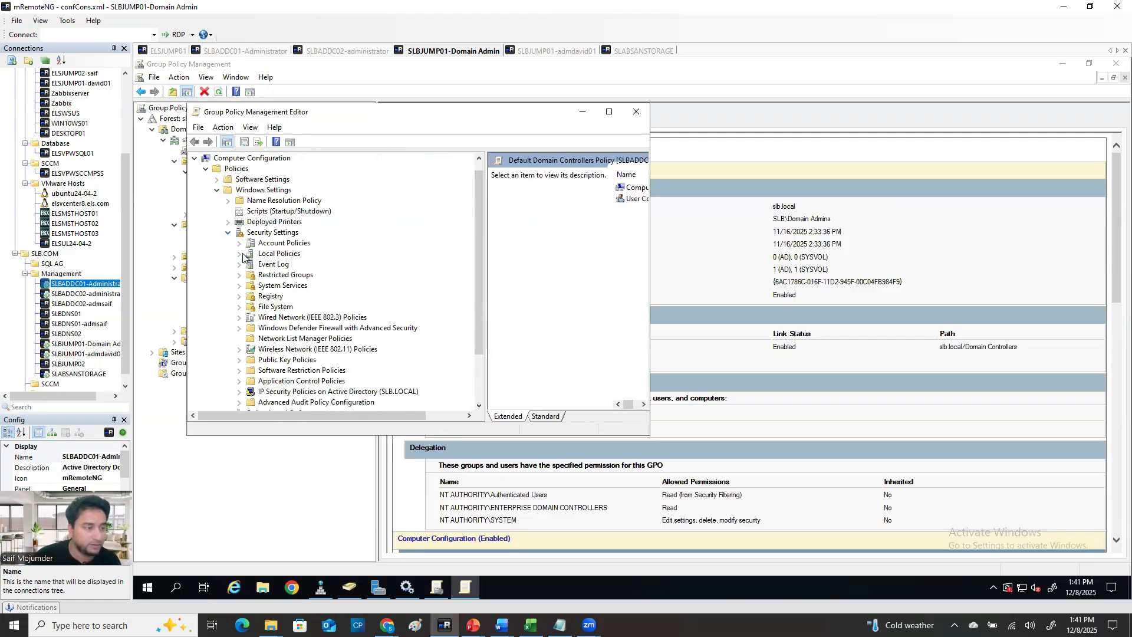
left_click(239, 254)
left_click(298, 275)
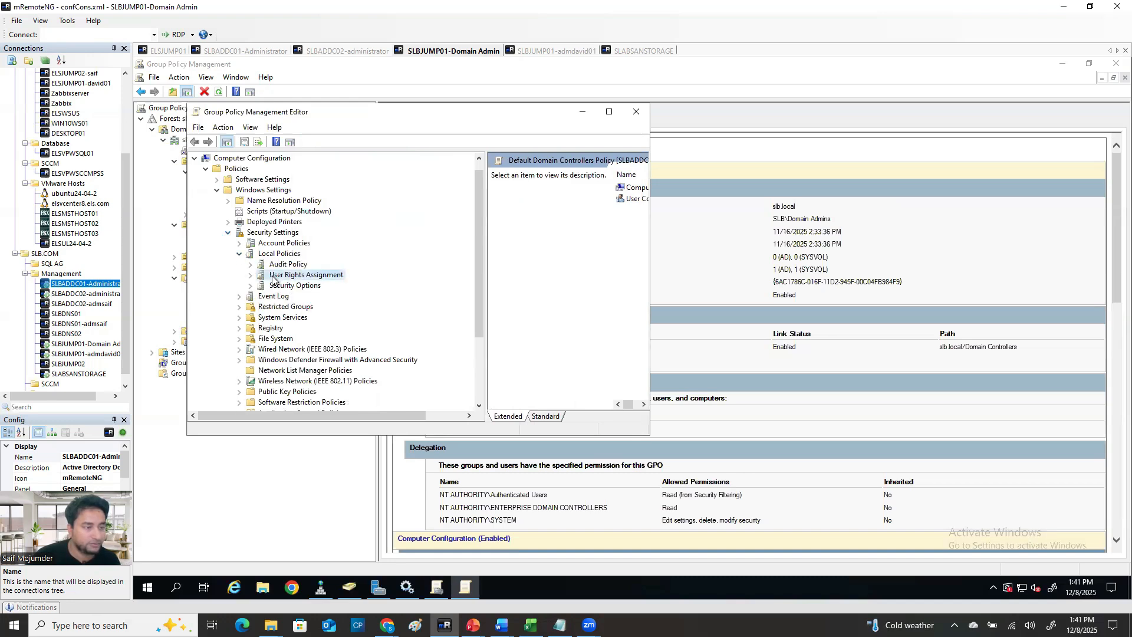
left_click(609, 112)
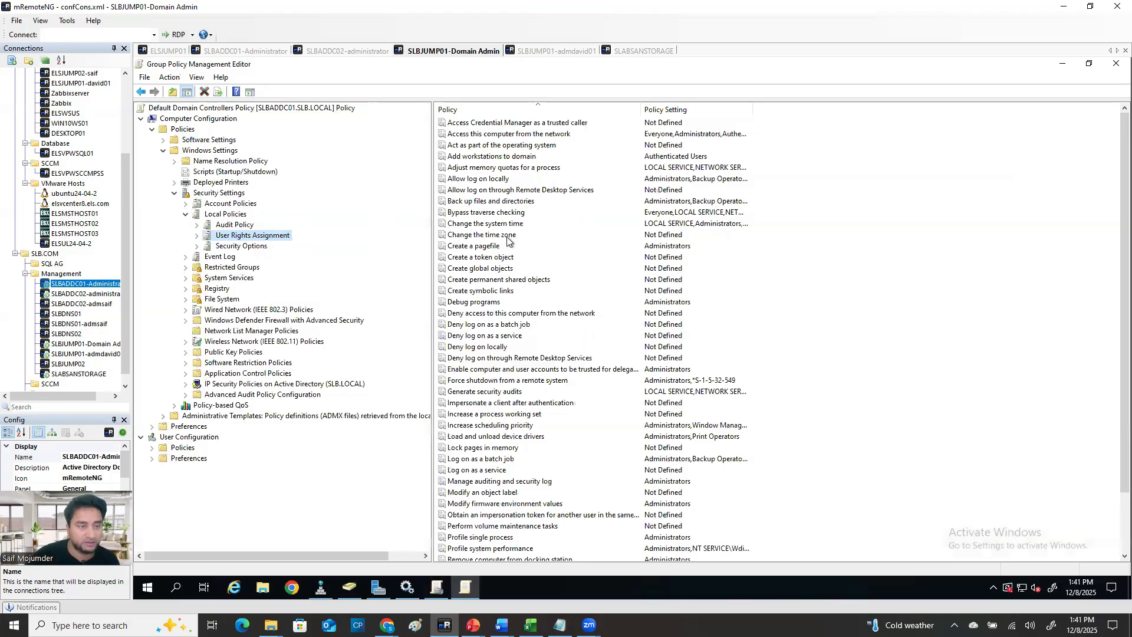
Open the properties of the "Add workstations to domain" right and select its Authenticated Users entry.
left_click(471, 158)
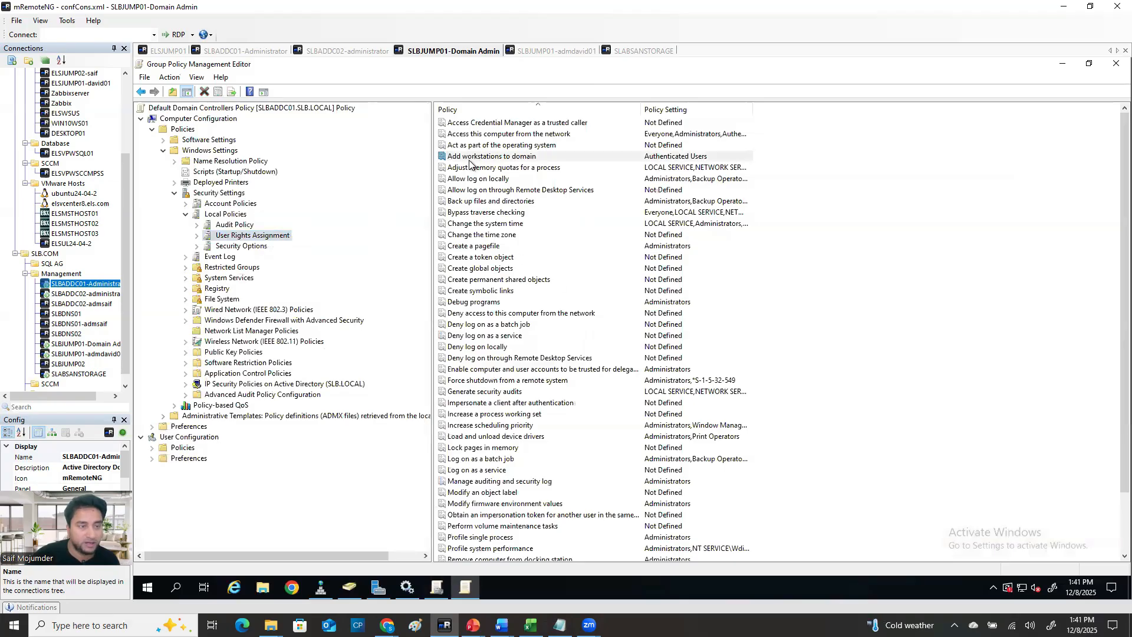
double_click(689, 159)
left_click(546, 255)
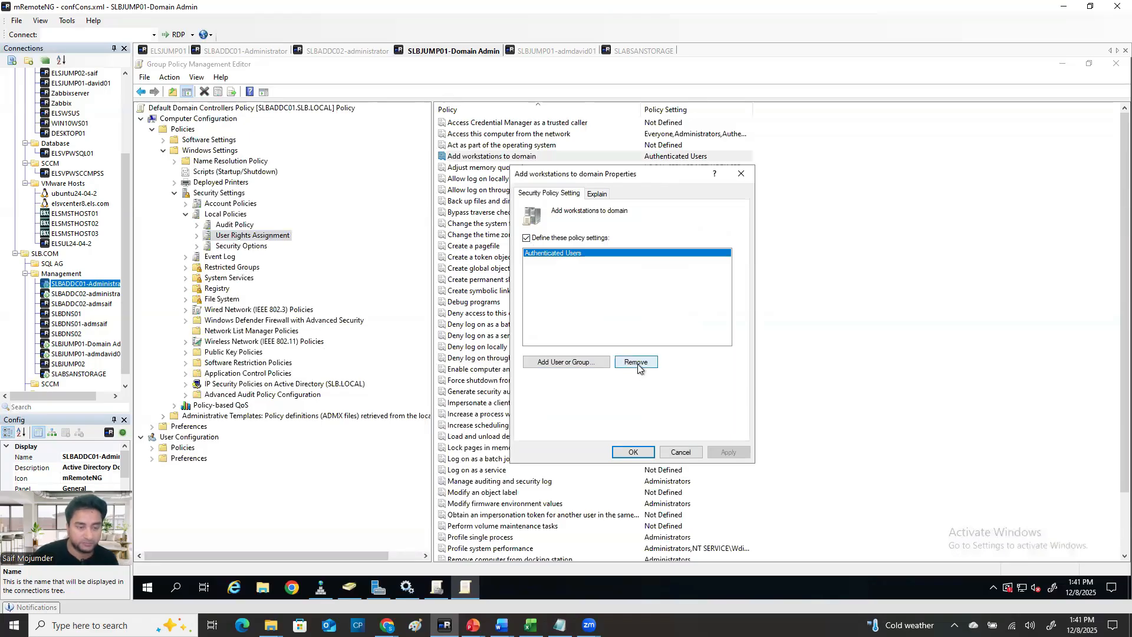
Try adding the SLB\Domain Admins group from slb.local to the "Add workstations to domain" right.
left_click(575, 363)
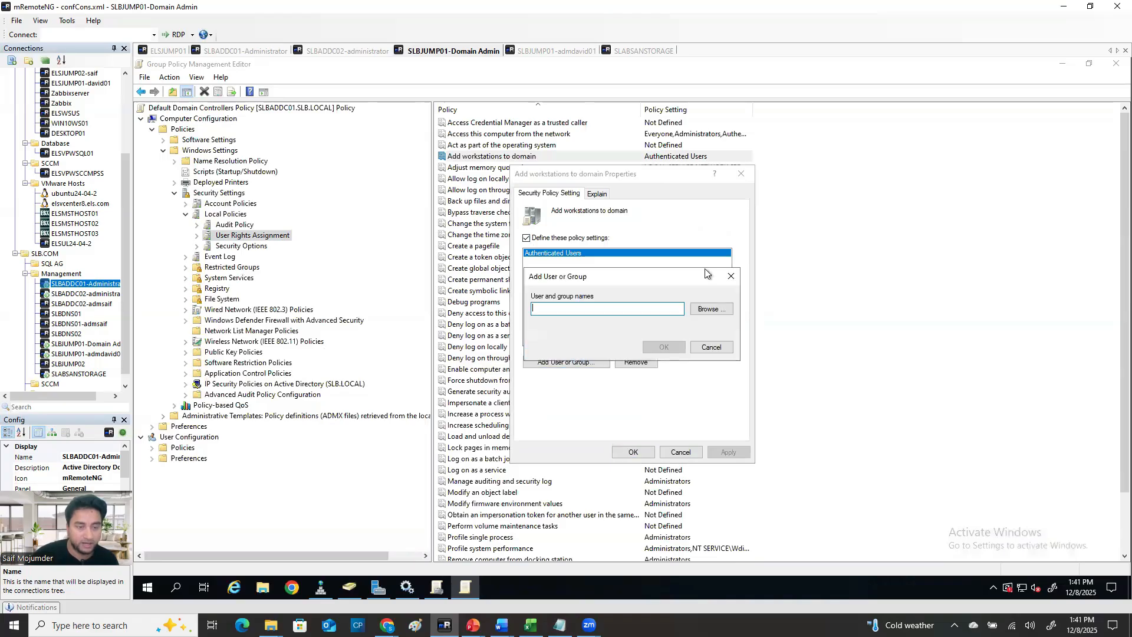
left_click(704, 310)
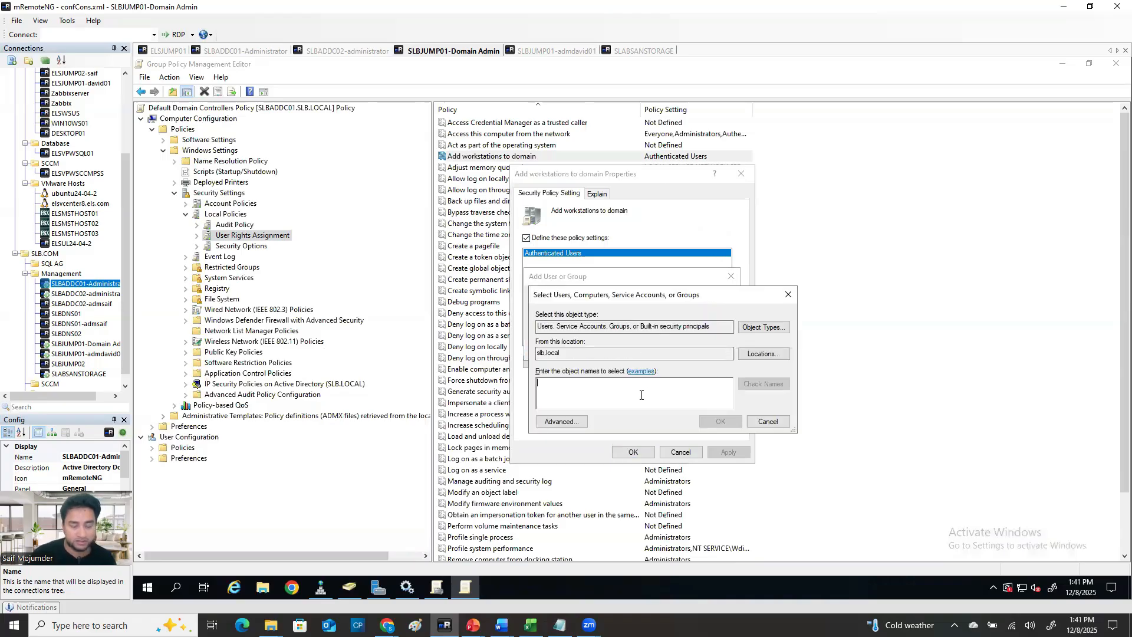
type("dom")
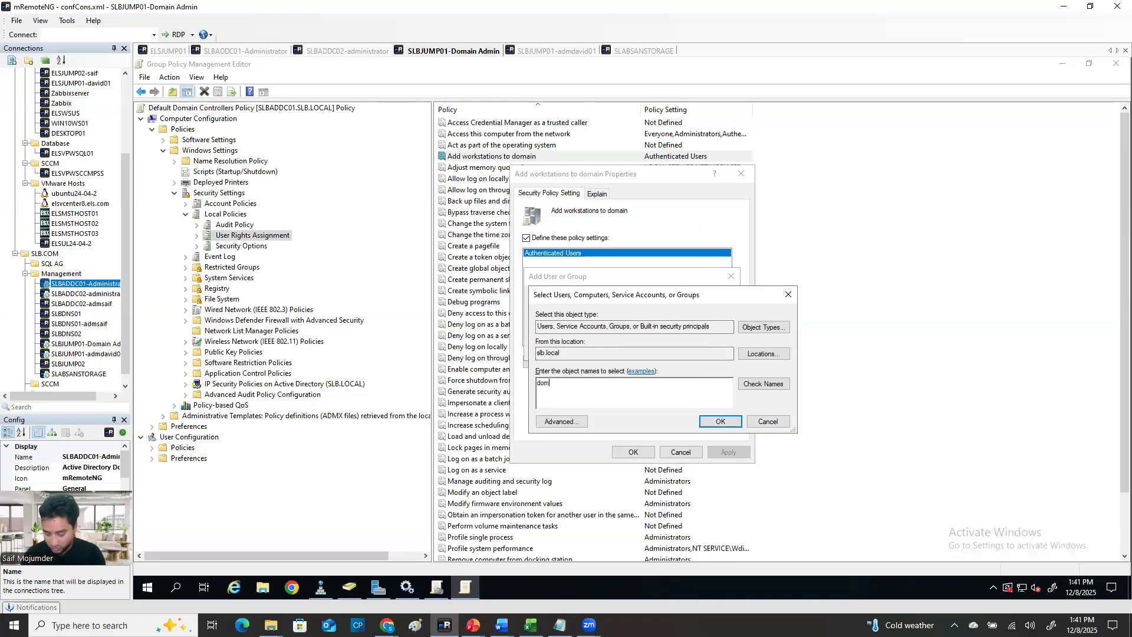
type("ain ad")
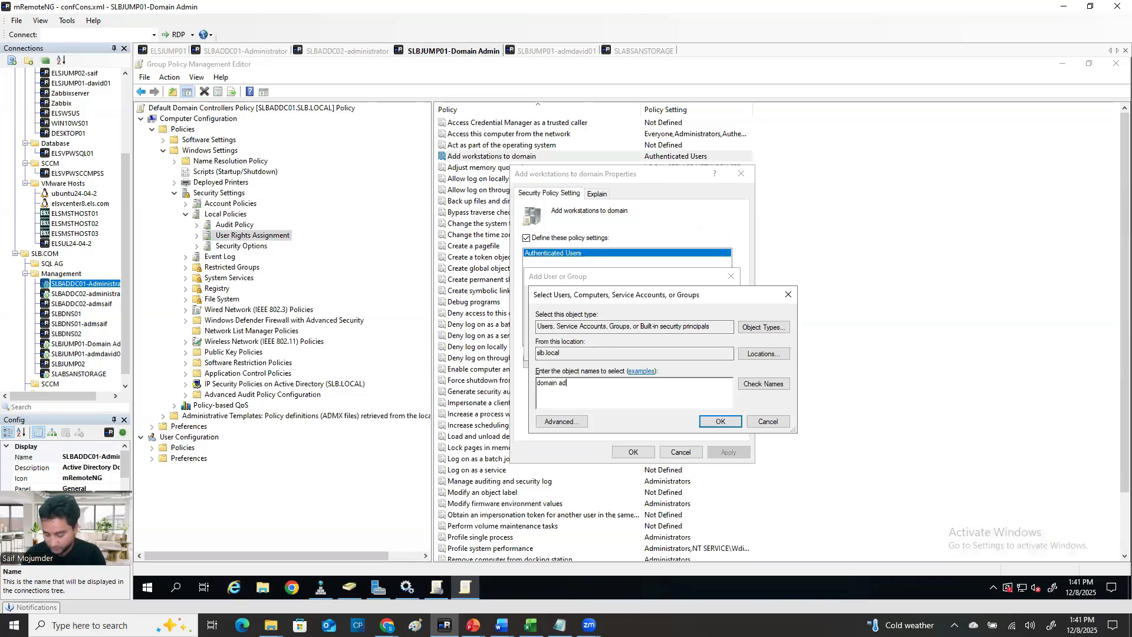
type("mins")
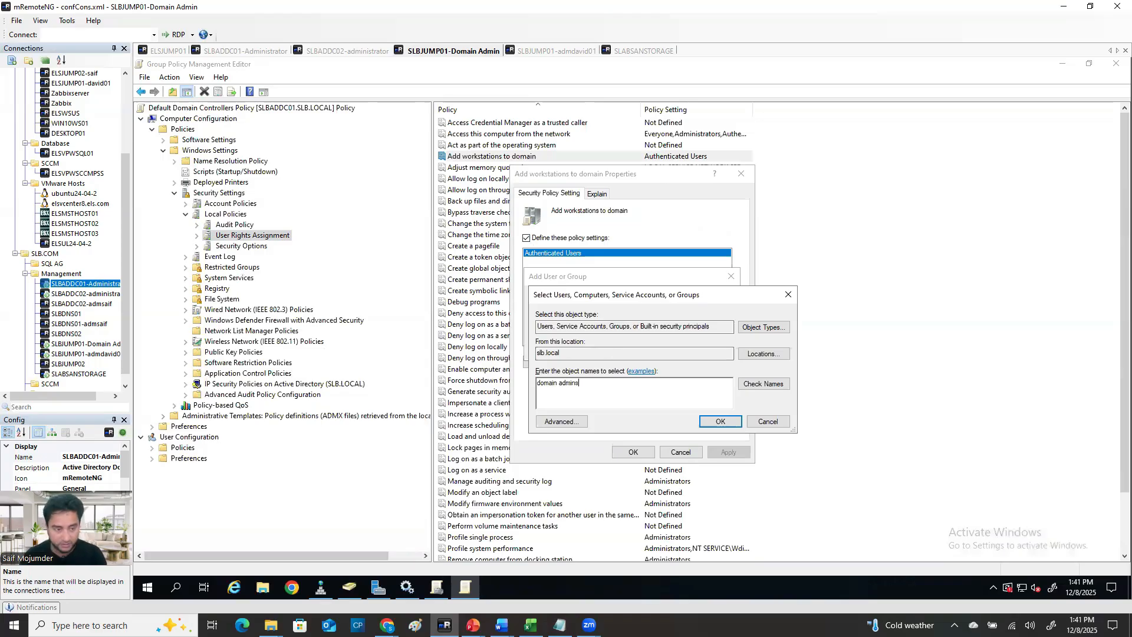
left_click(765, 388)
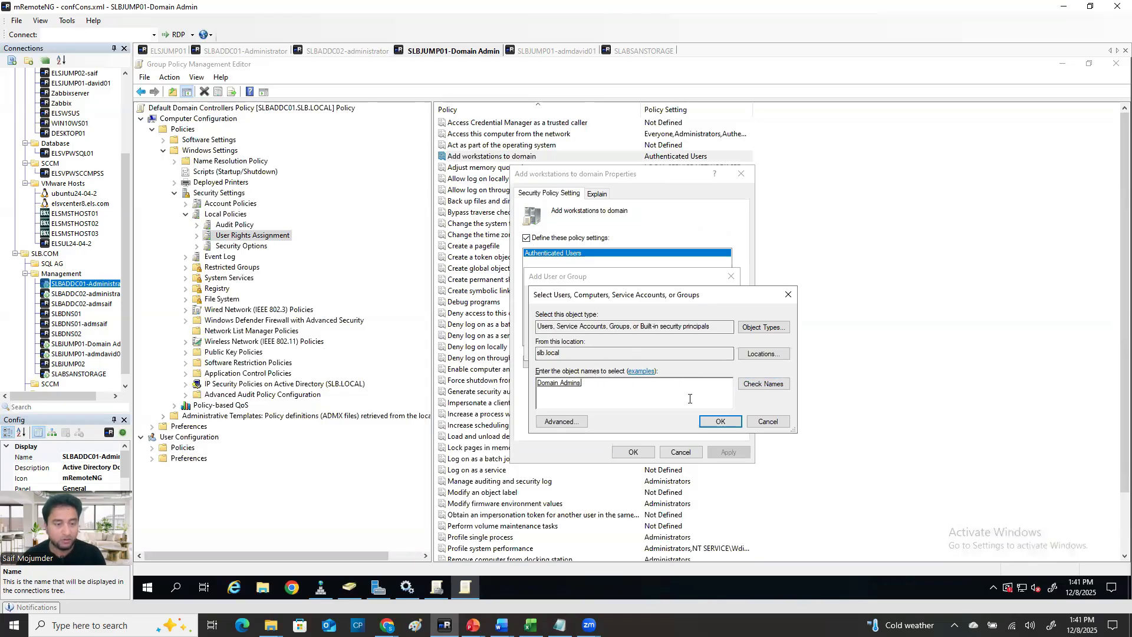
left_click(725, 420)
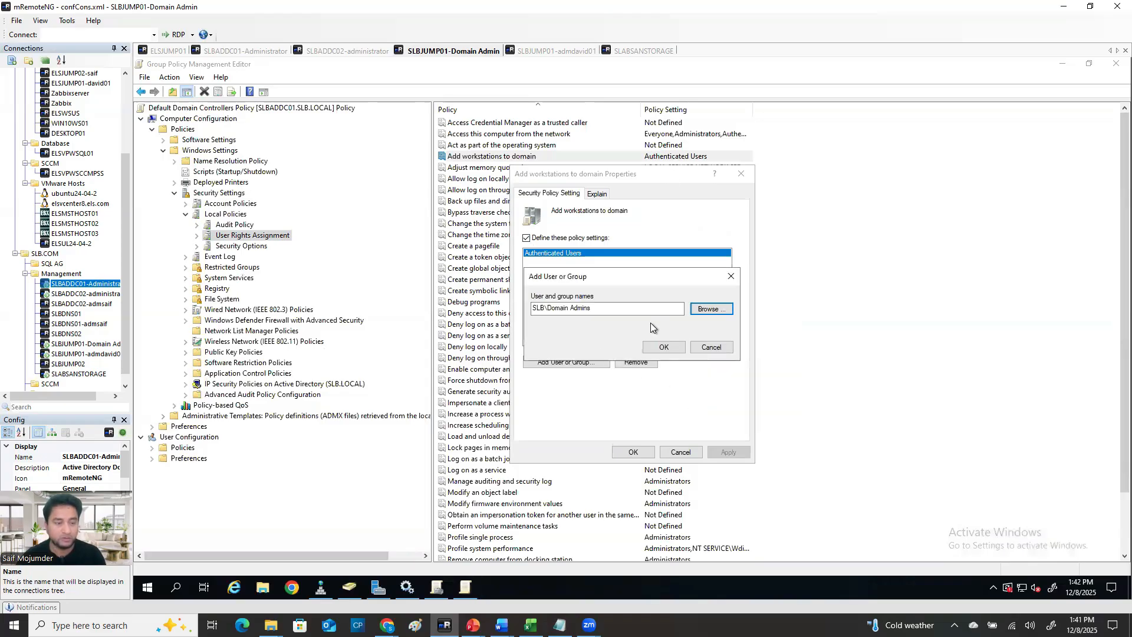
left_click(664, 347)
Discard the changes to the "Add workstations to domain" right and close the Default Domain Controllers Policy editor.
left_click(567, 261)
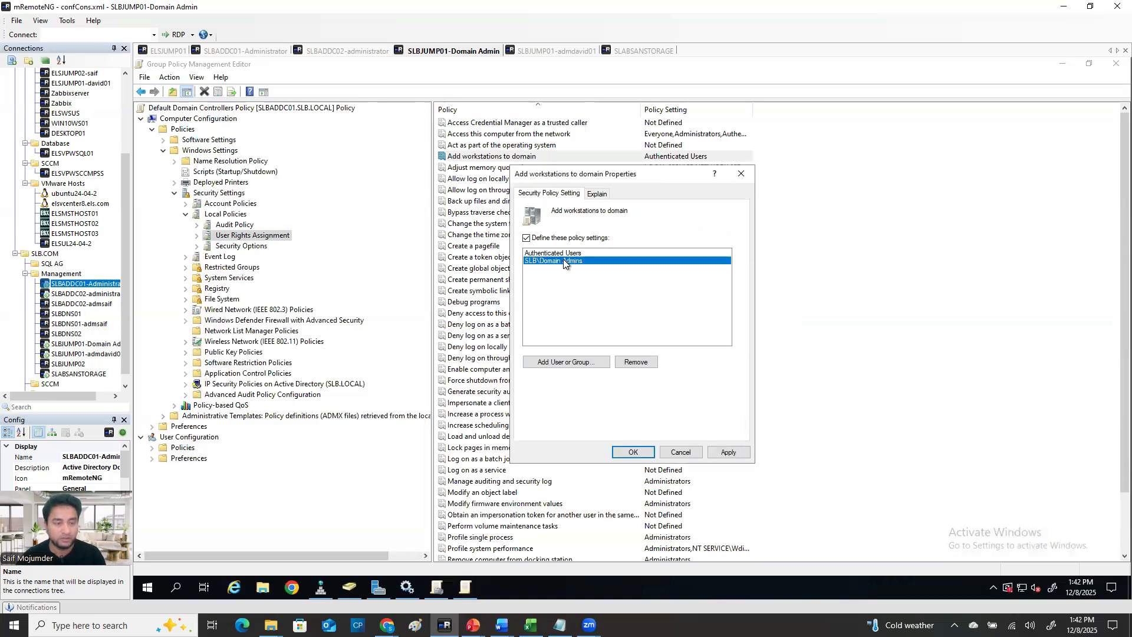
left_click(572, 253)
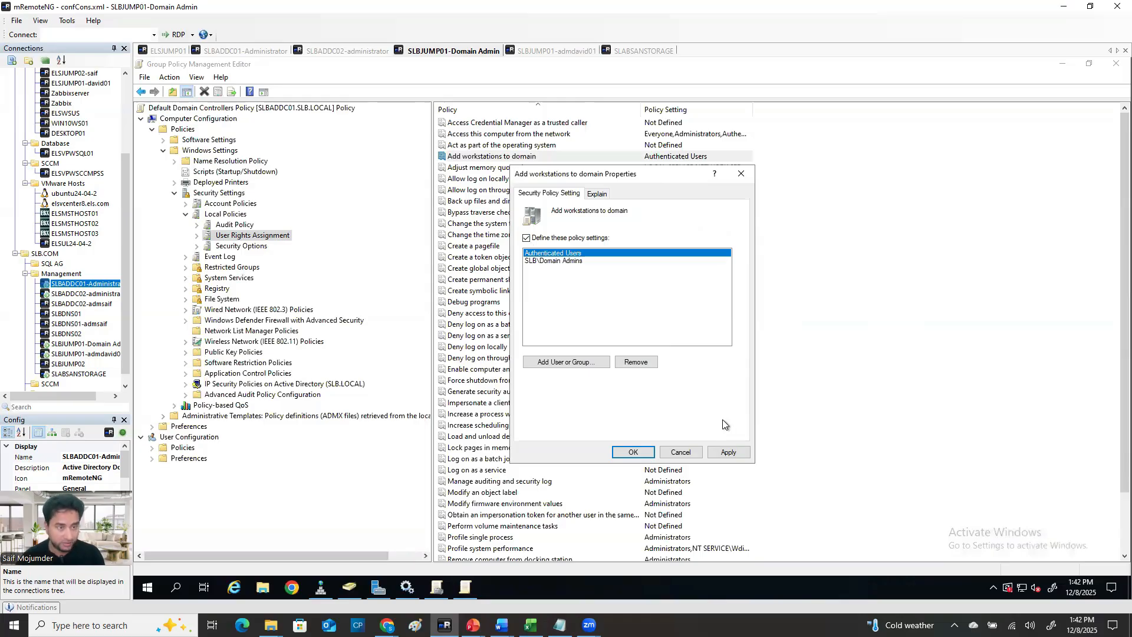
left_click(682, 453)
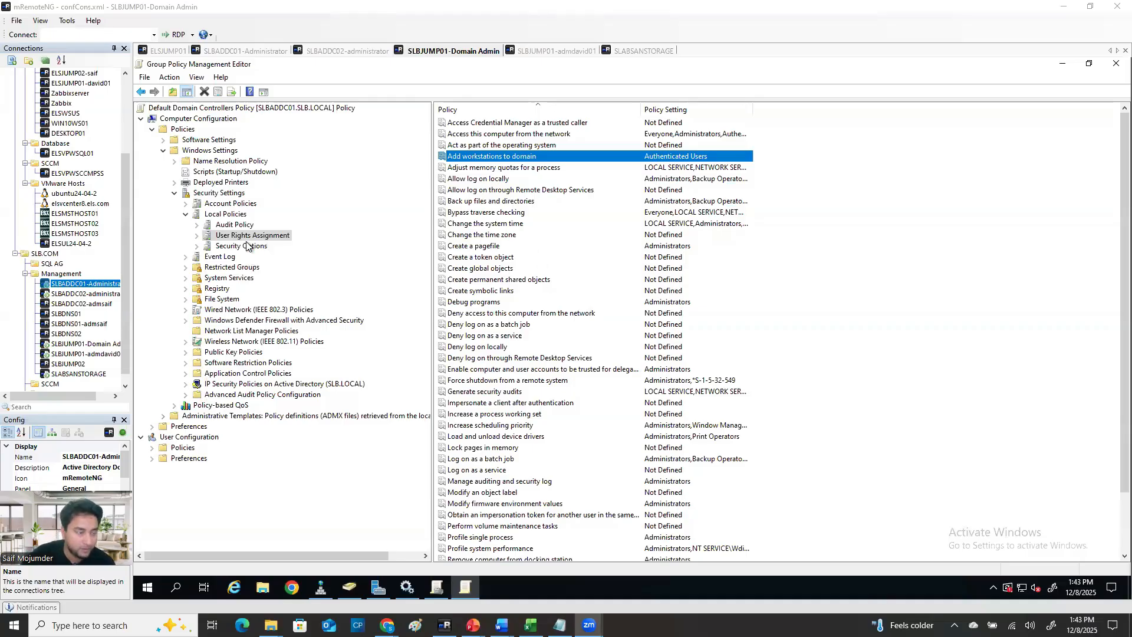
left_click(180, 195)
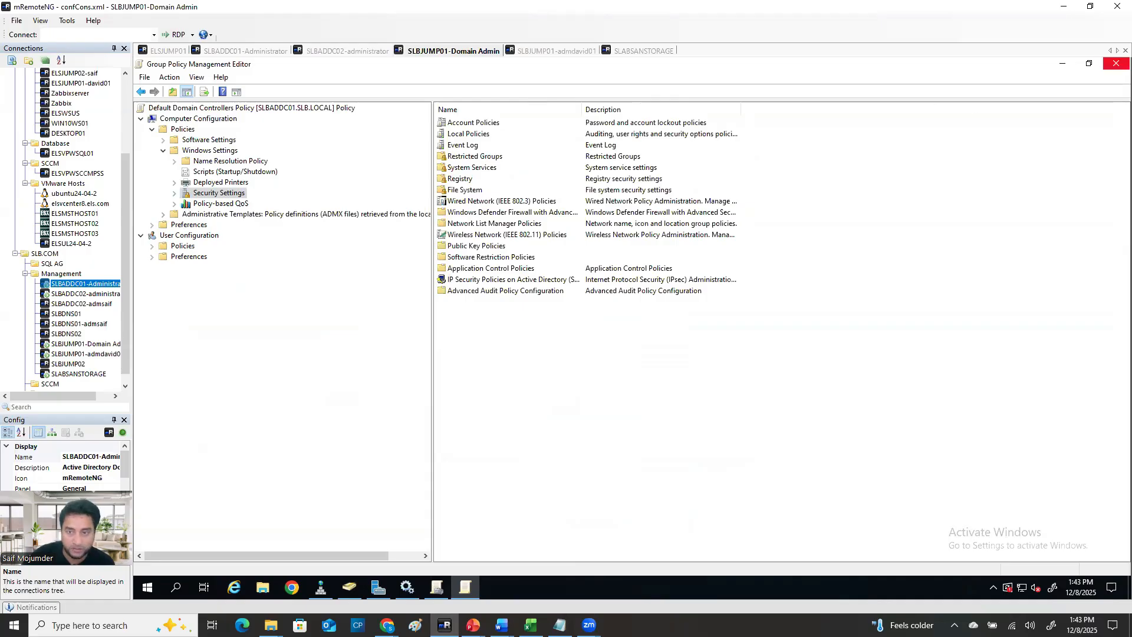
left_click(1111, 65)
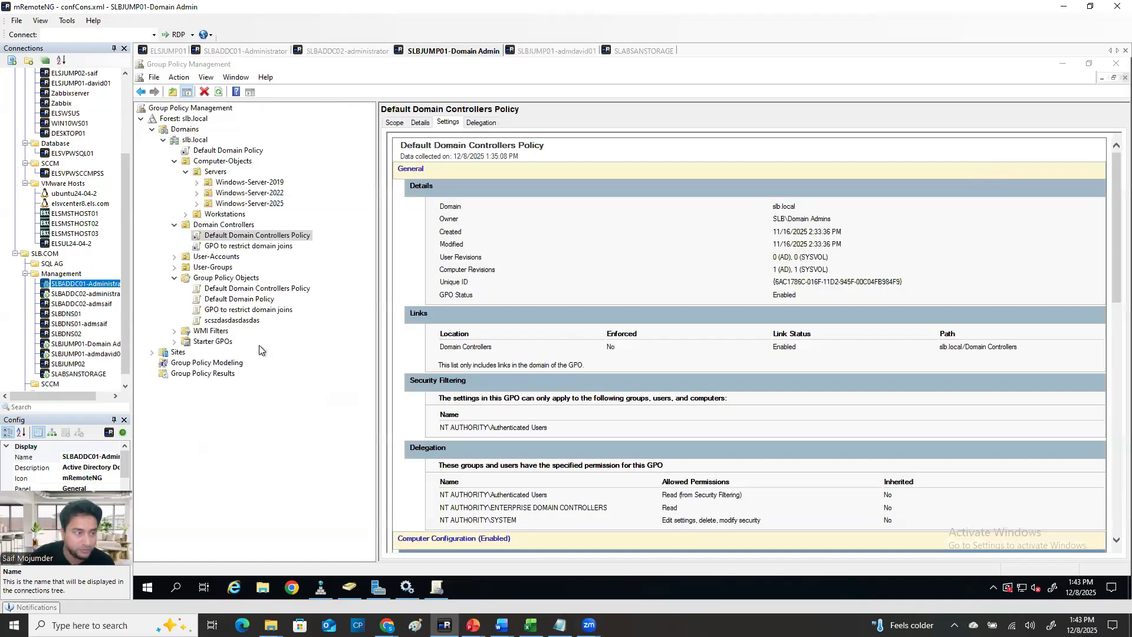
Create a new policy named "ddasdsdsadssdfsdf" in the Group Policy Objects container of slb.local, without a source starter GPO.
right_click(196, 140)
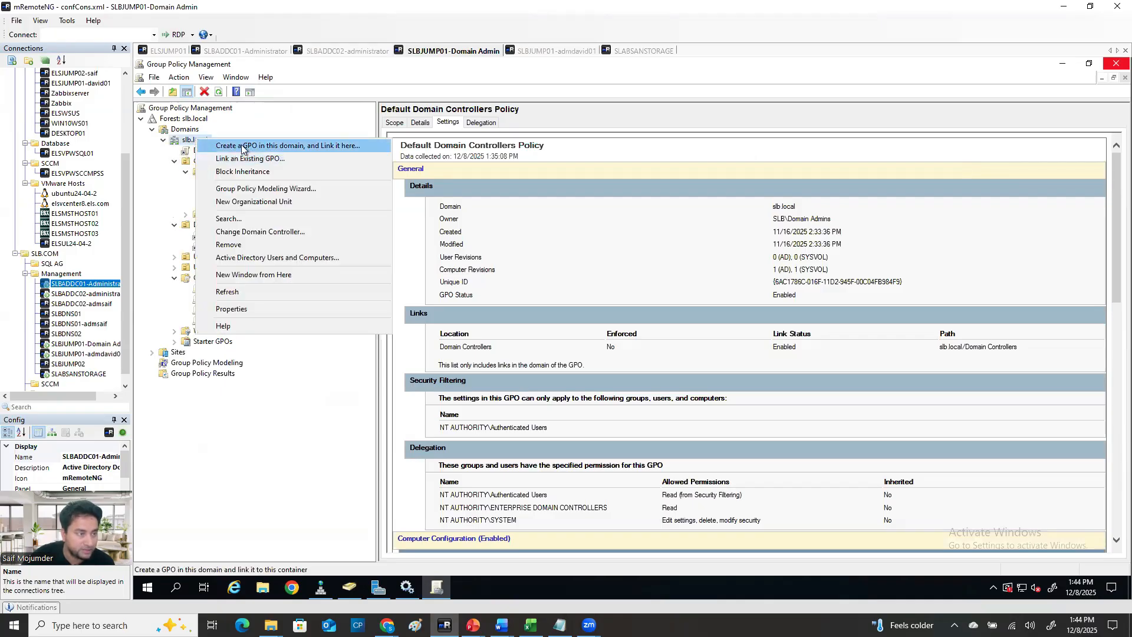
left_click(163, 168)
left_click(198, 277)
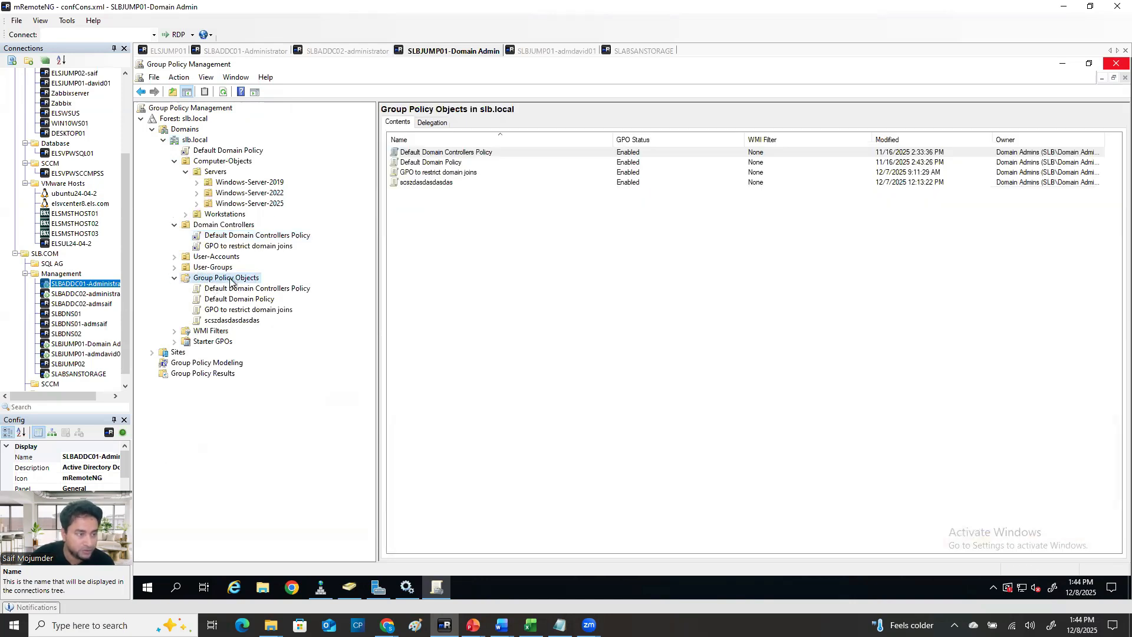
right_click(232, 278)
left_click(254, 289)
type("ddasdsdsads")
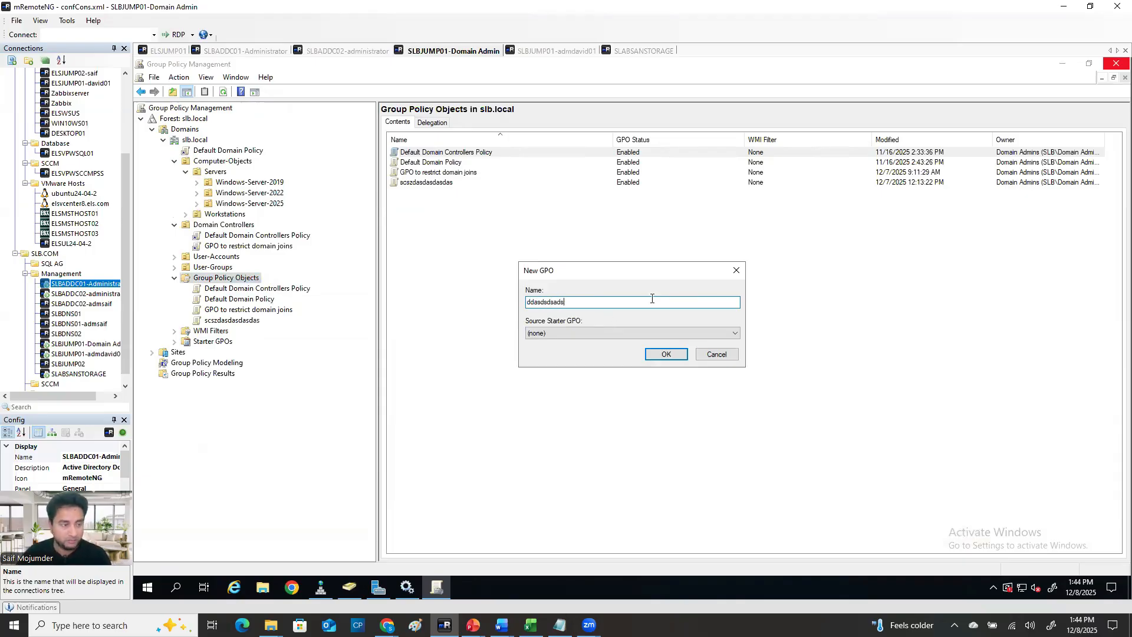
type("sdfsdf")
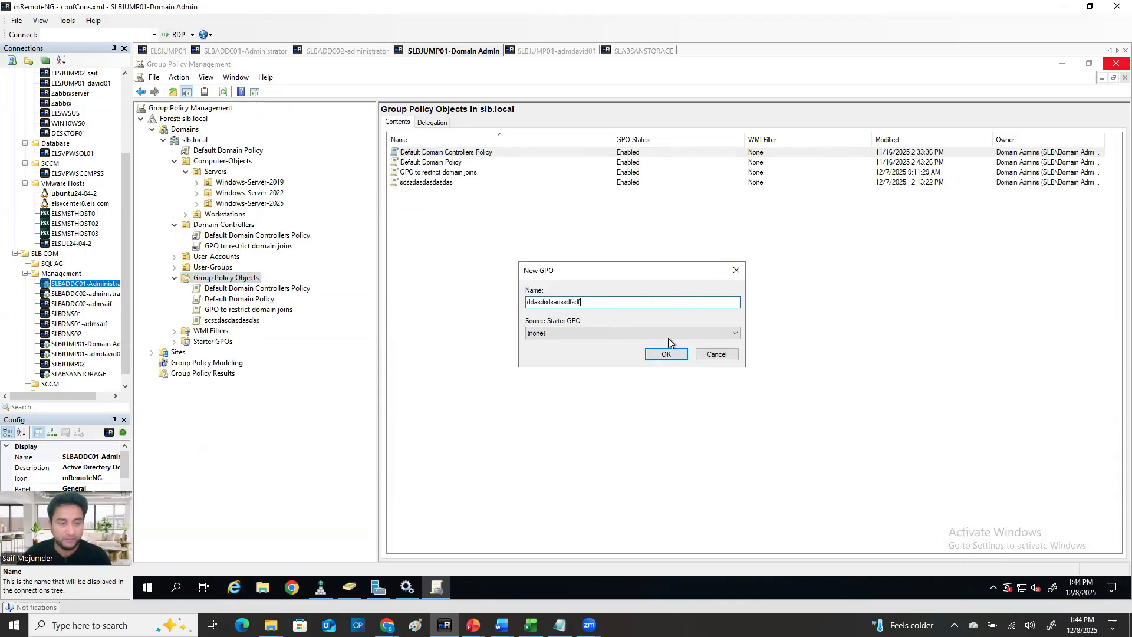
left_click(666, 354)
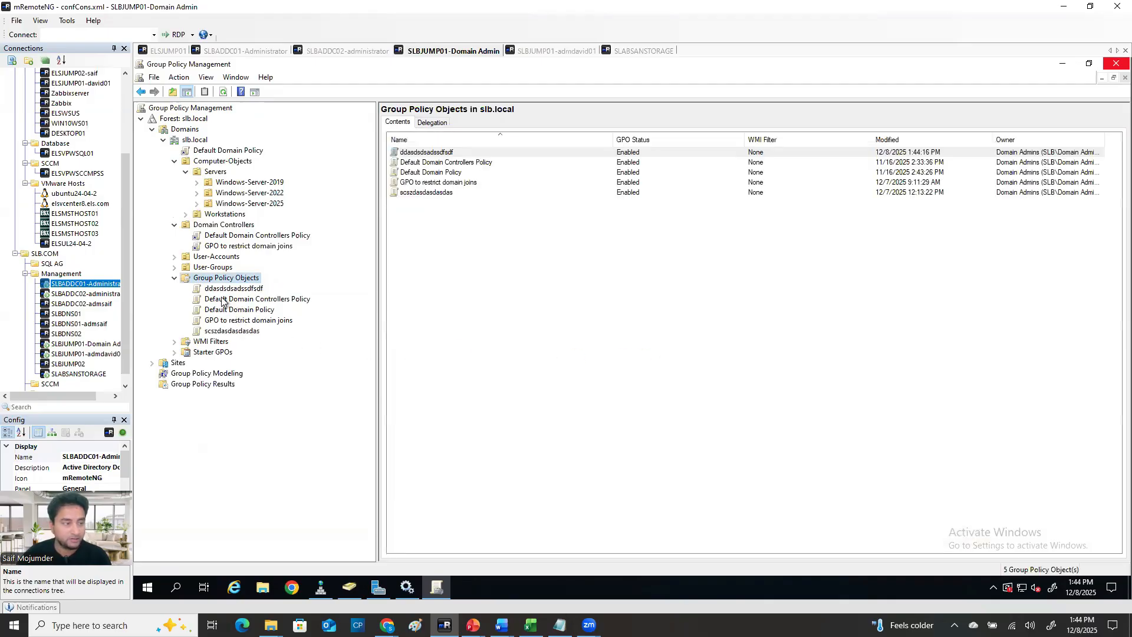
Select the "ddasdsdsadssdfsdf" policy, dismiss the security warning, and open the policy for editing.
left_click(224, 290)
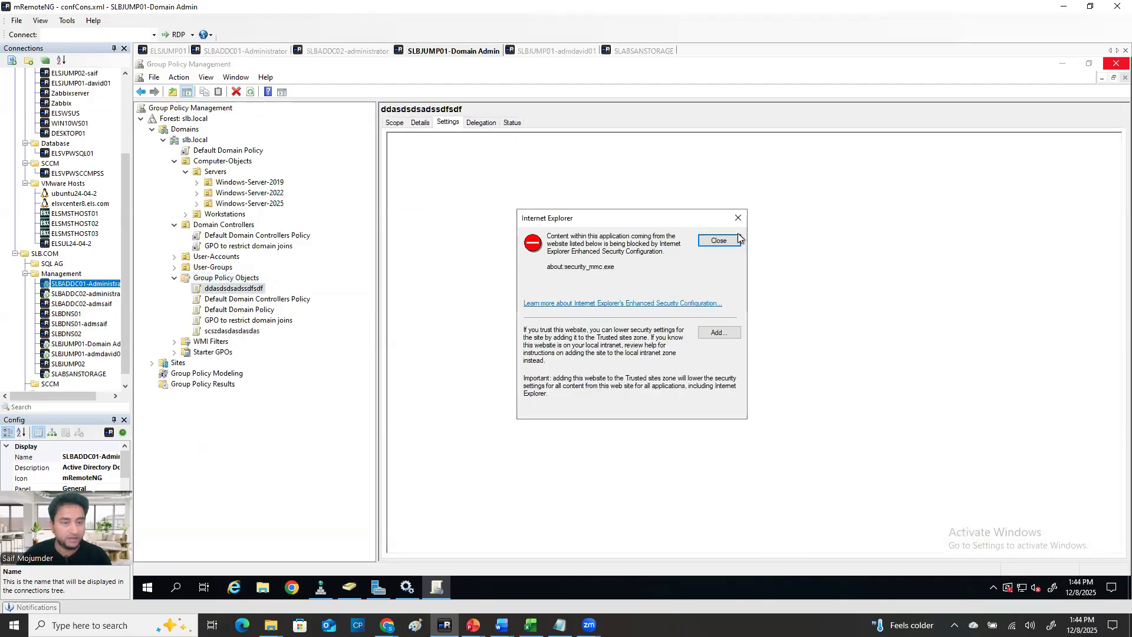
left_click(730, 240)
right_click(243, 290)
left_click(263, 298)
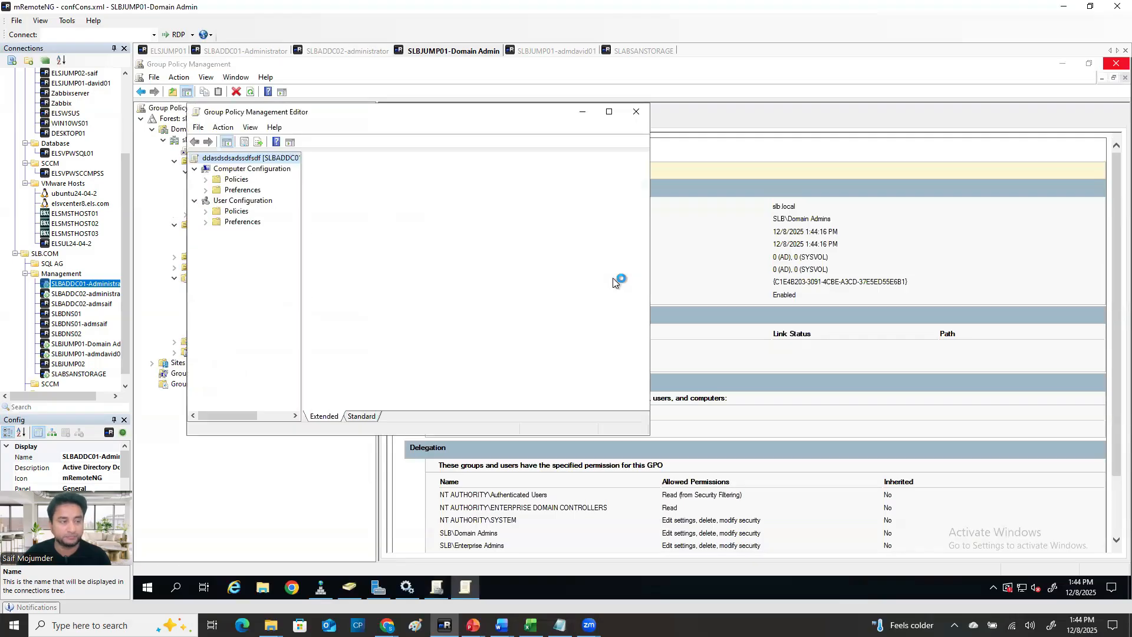
Bring up User Rights Assignment in the new policy's Computer Configuration, under Security Settings and Local Policies.
left_click(206, 179)
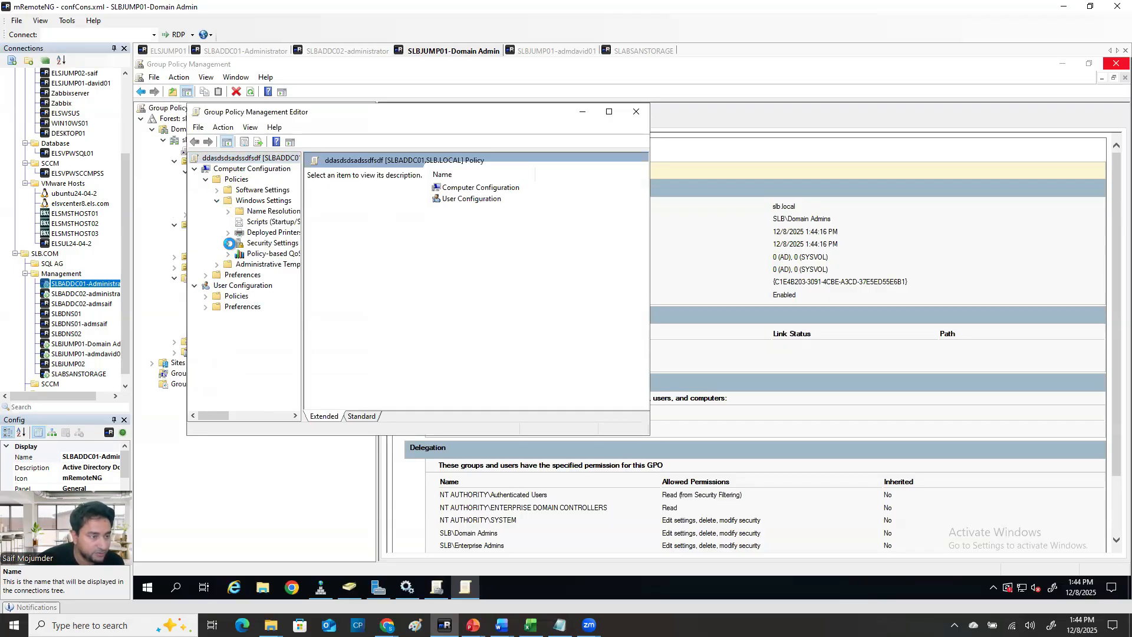
left_click(229, 243)
left_click_drag(302, 258, 498, 293)
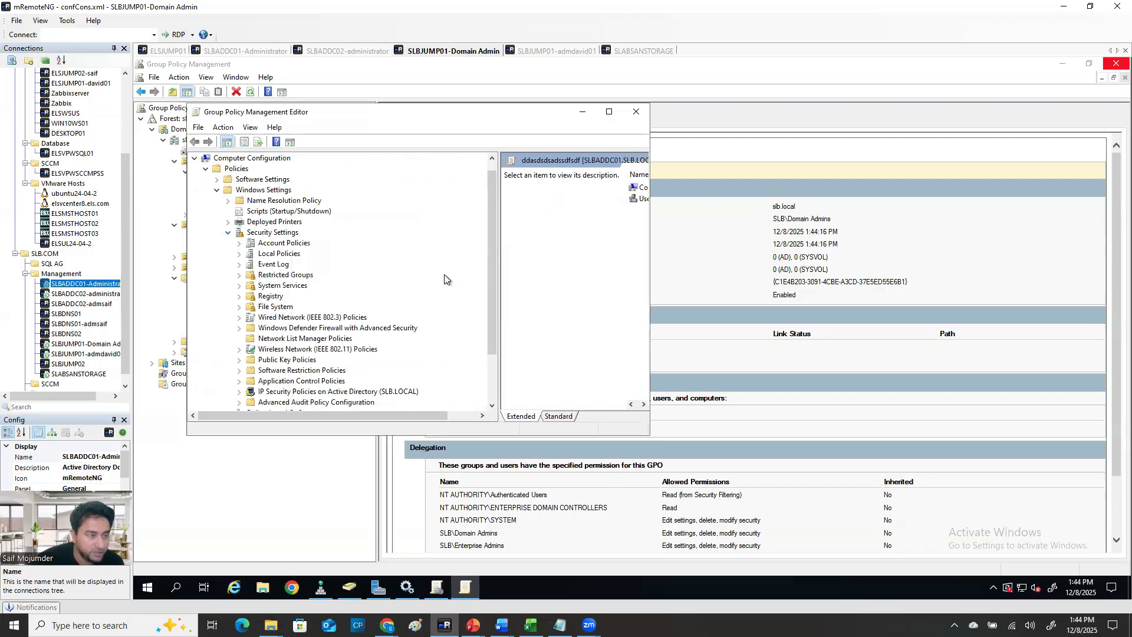
left_click(240, 254)
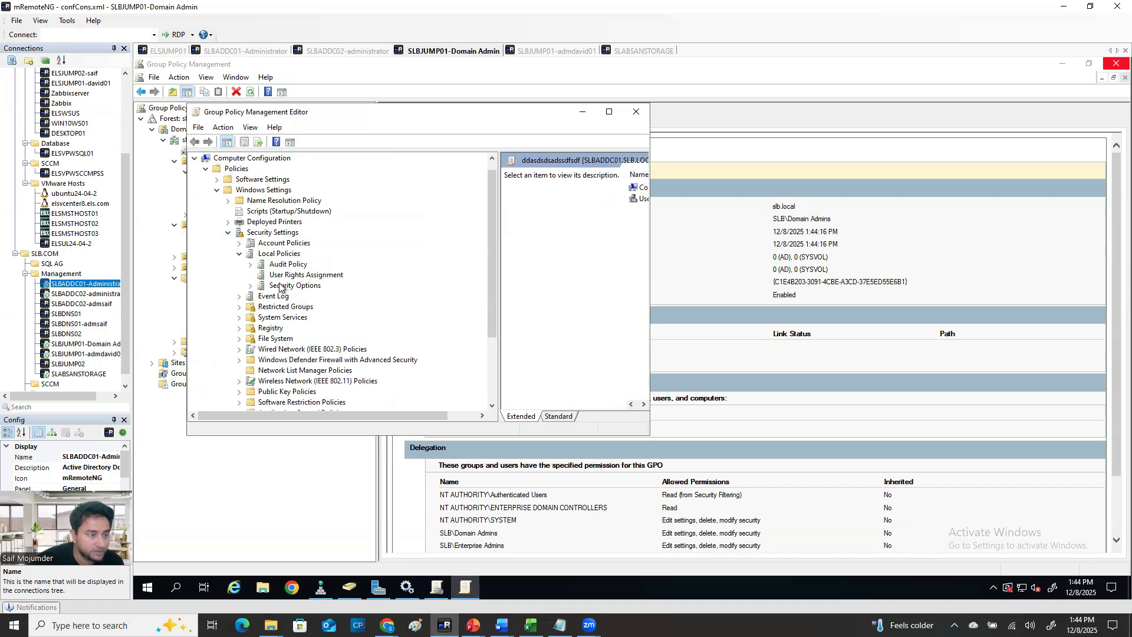
left_click(281, 275)
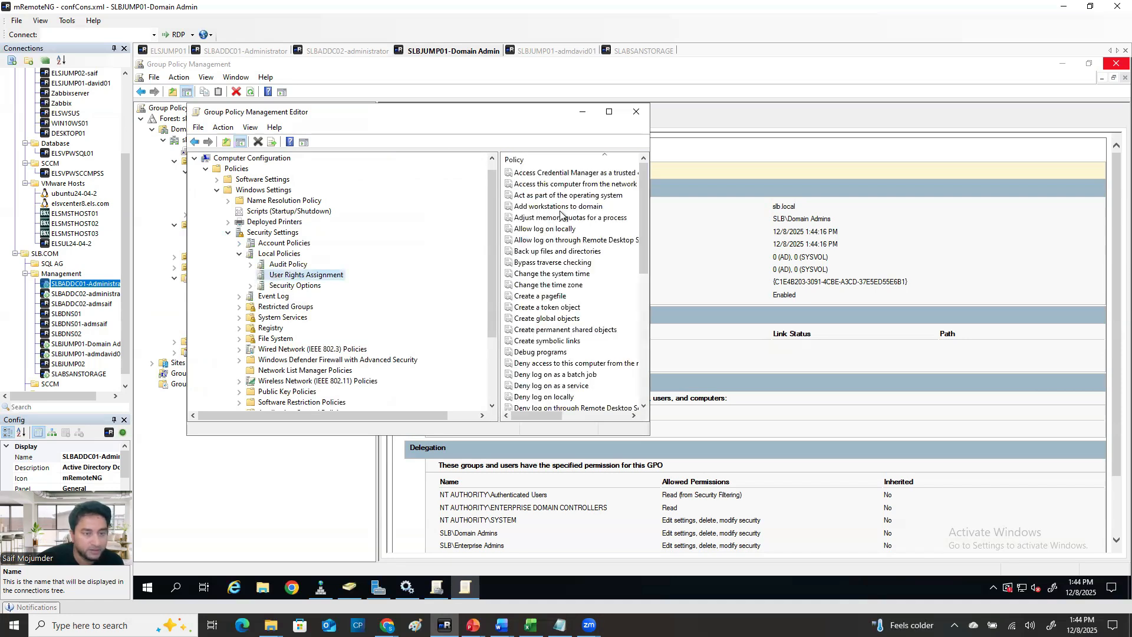
Define the "Add workstations to domain" policy setting and add the slb.local group Domain Admins to it.
left_click(562, 210)
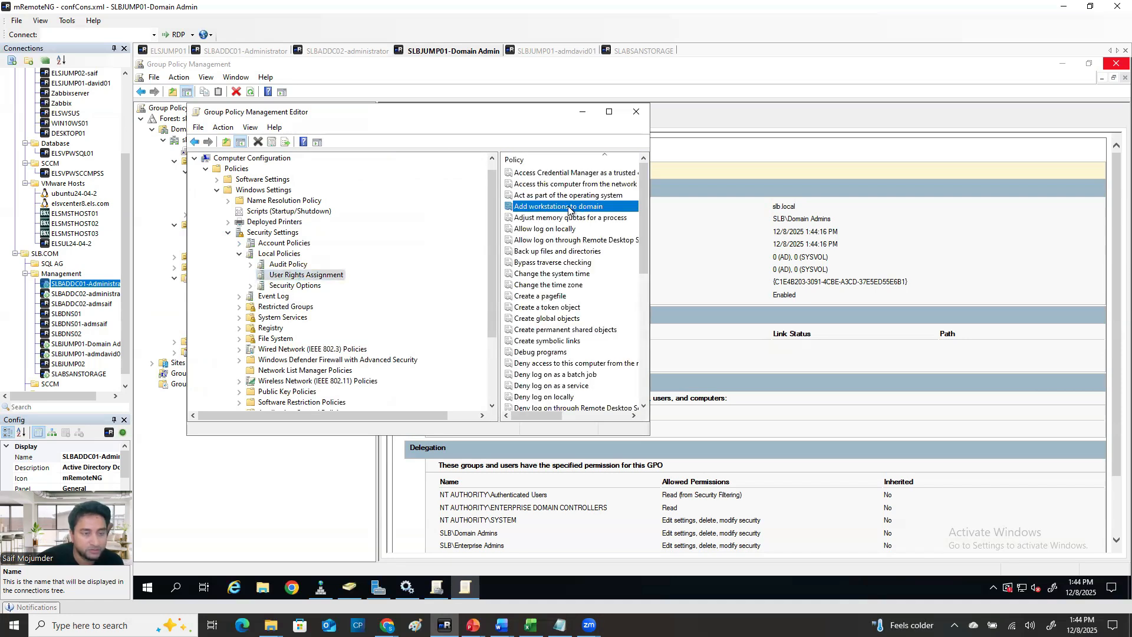
double_click(569, 210)
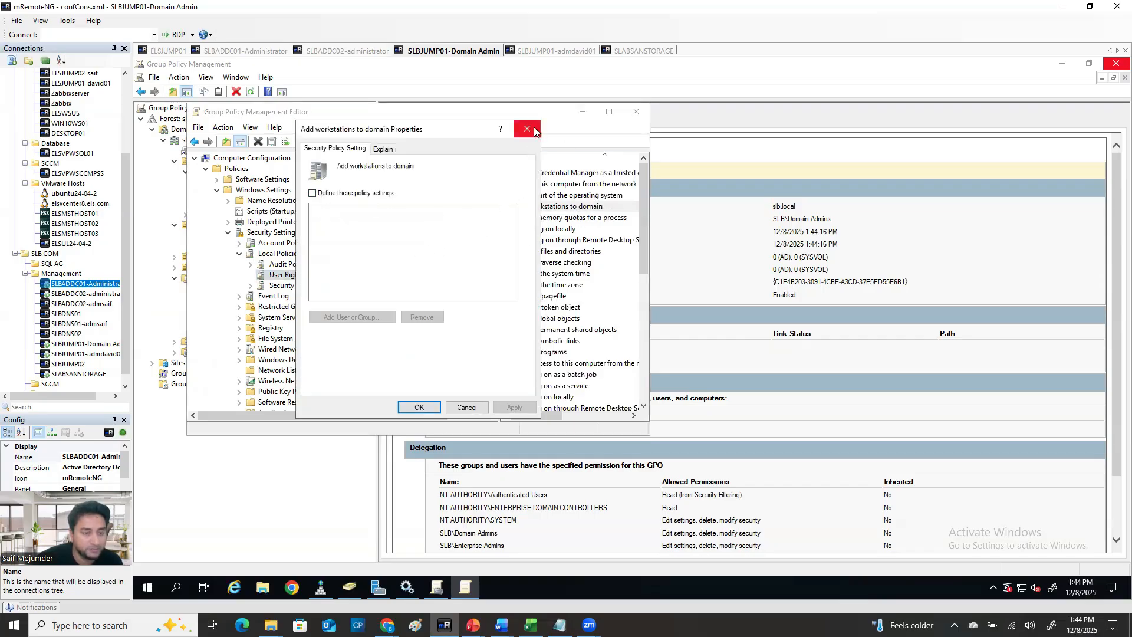
left_click(312, 194)
left_click(352, 318)
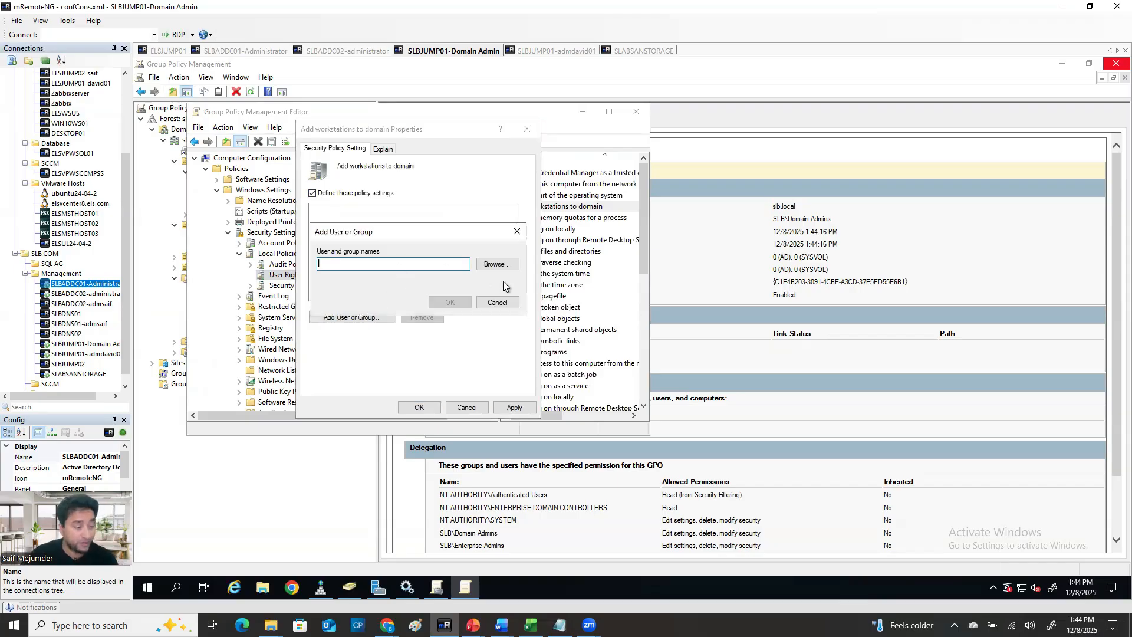
left_click(494, 264)
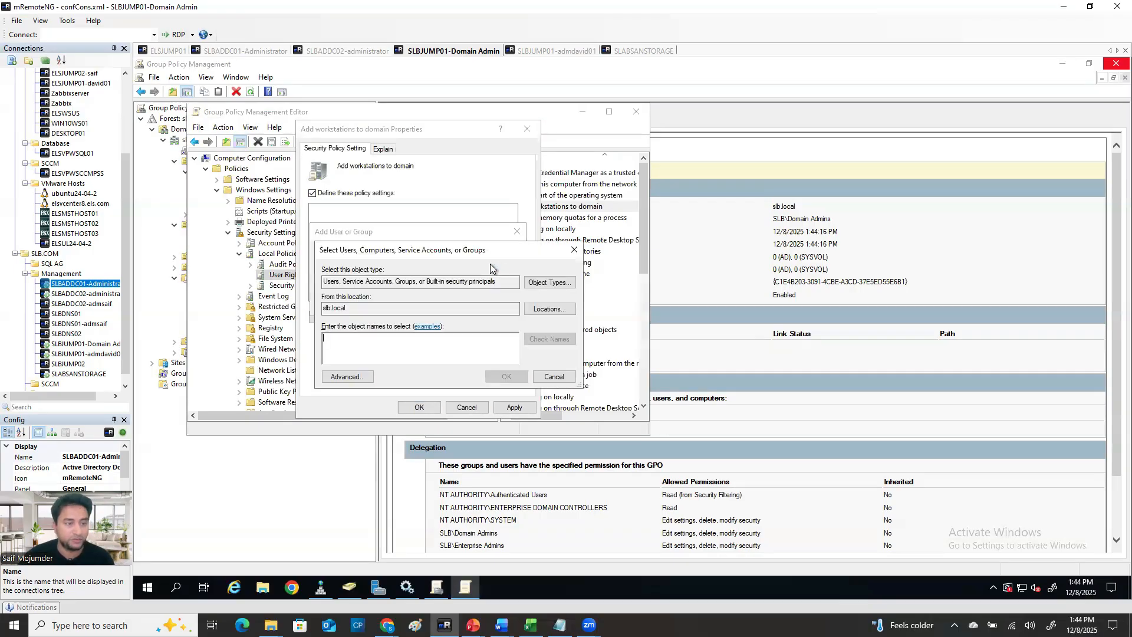
type("domain admins")
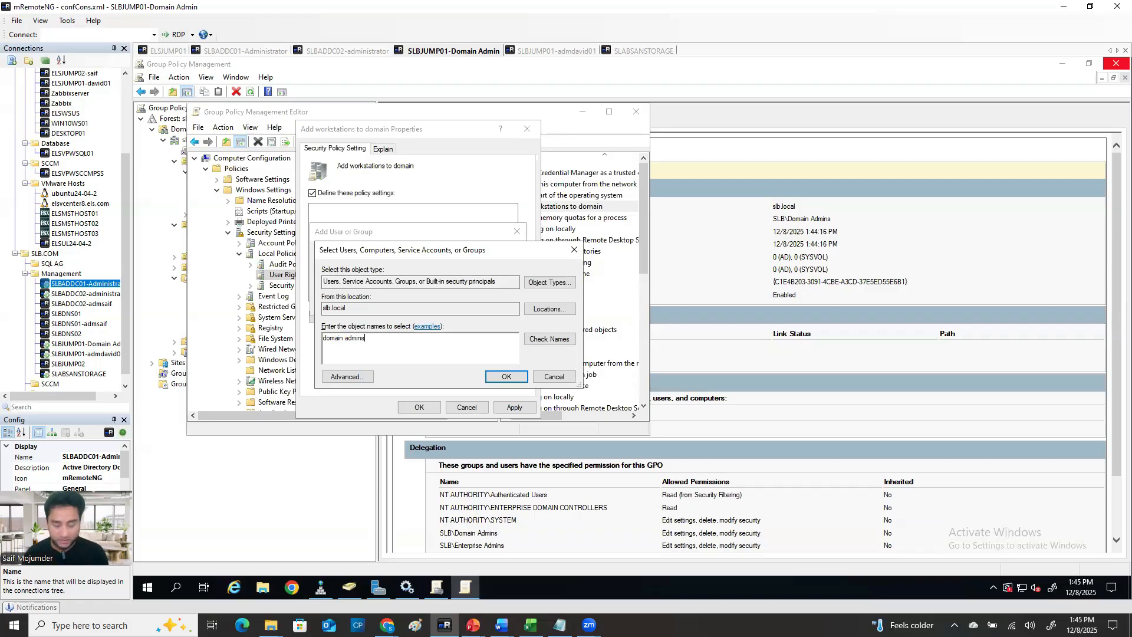
left_click(548, 339)
left_click(507, 375)
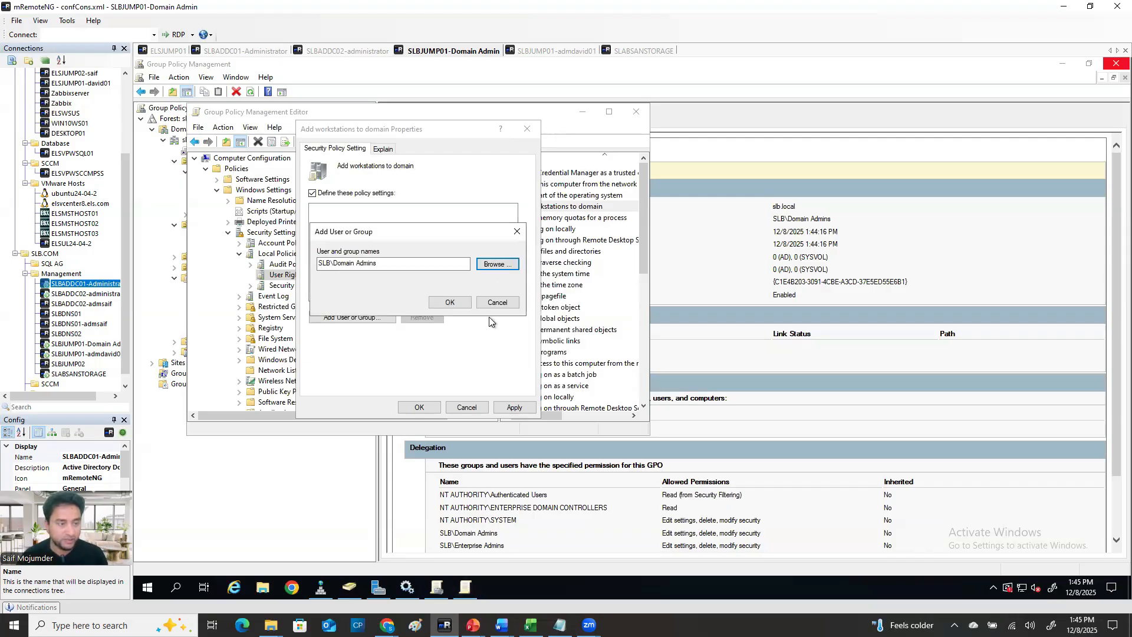
left_click(449, 303)
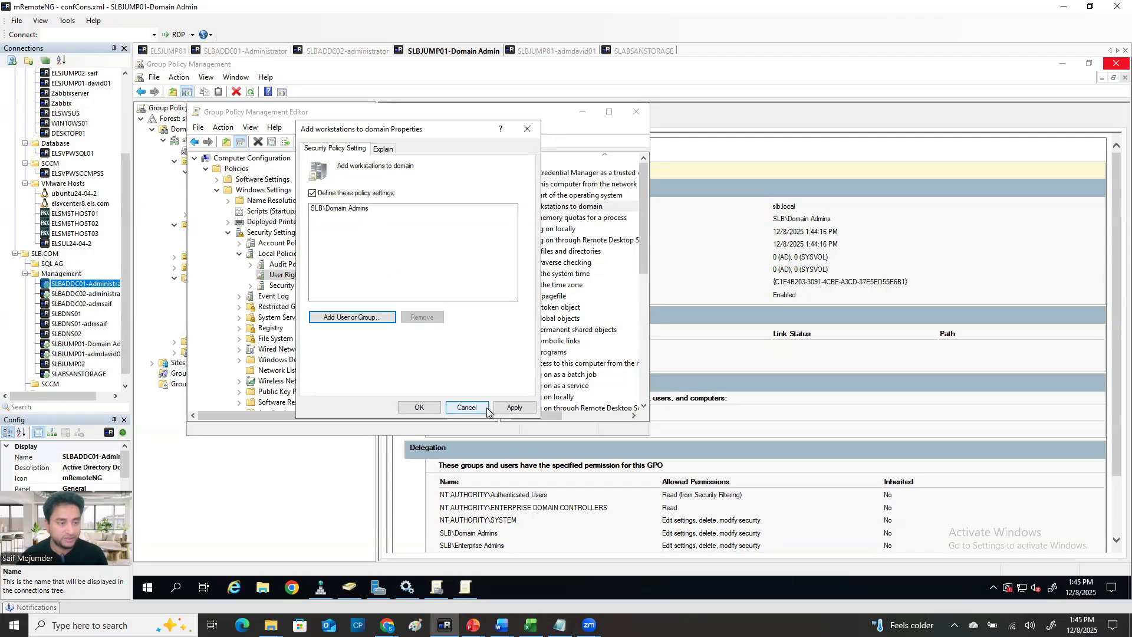
Apply the "Add workstations to domain" setting and close the policy editor.
left_click(514, 408)
left_click(419, 407)
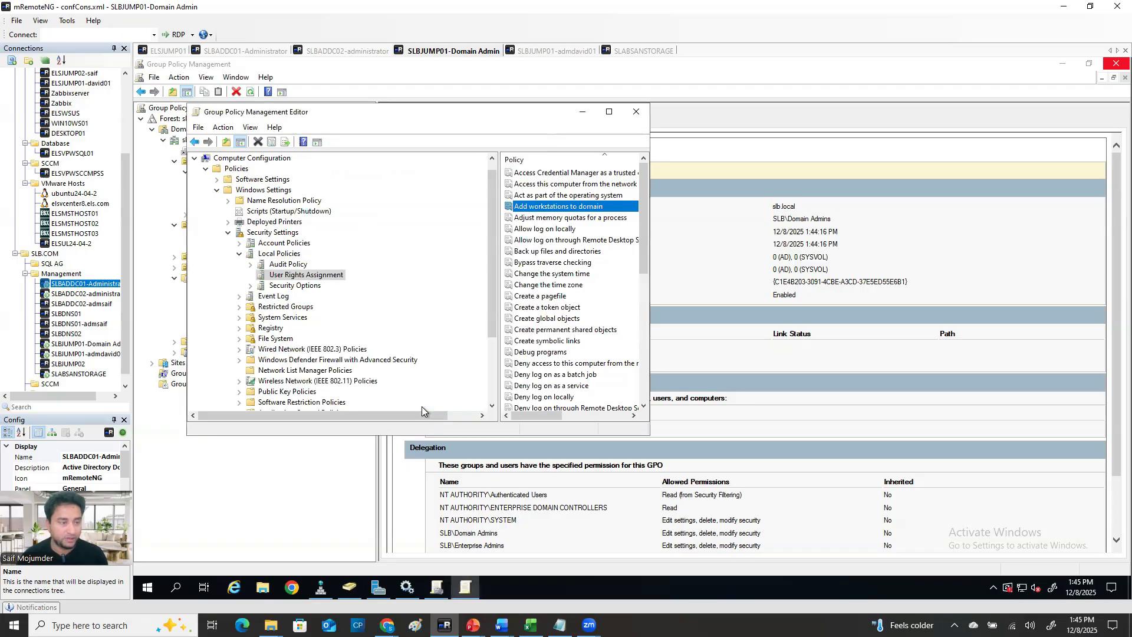
left_click(637, 111)
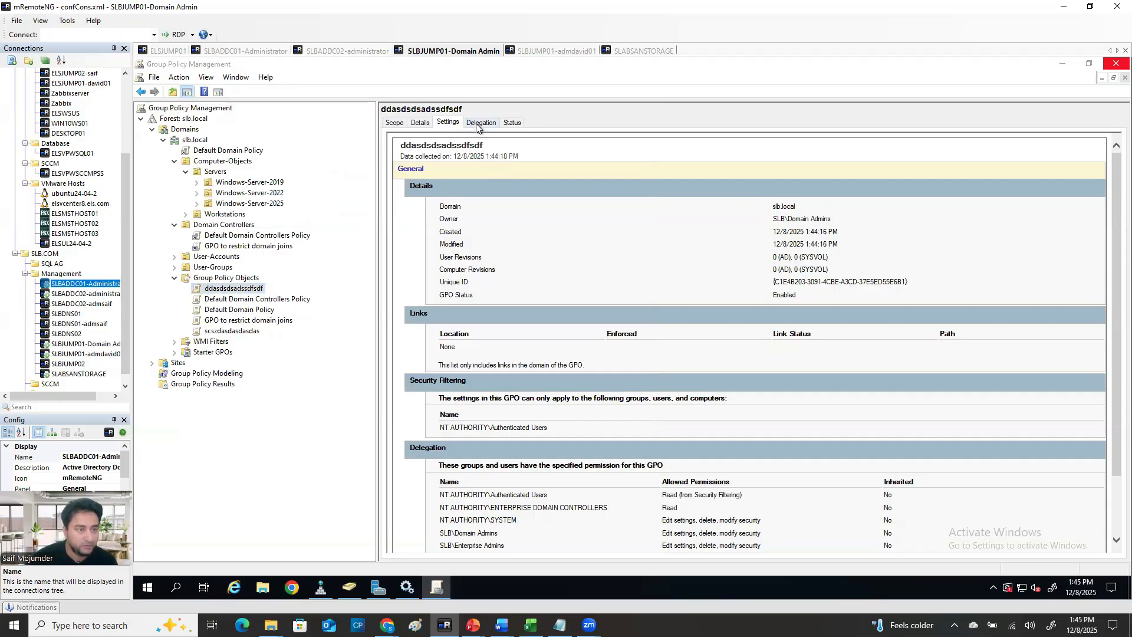
Refresh the "ddasdsdsadssdfsdf" policy's settings report and examine the group assigned to "Add workstations to domain".
left_click(712, 241)
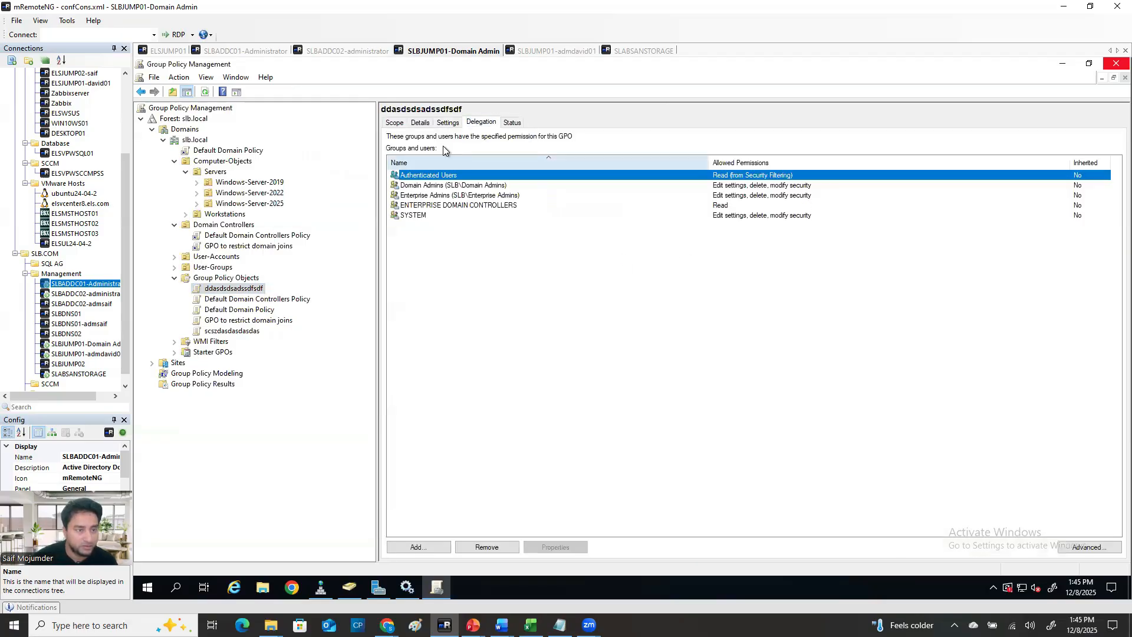
left_click(512, 122)
left_click(447, 122)
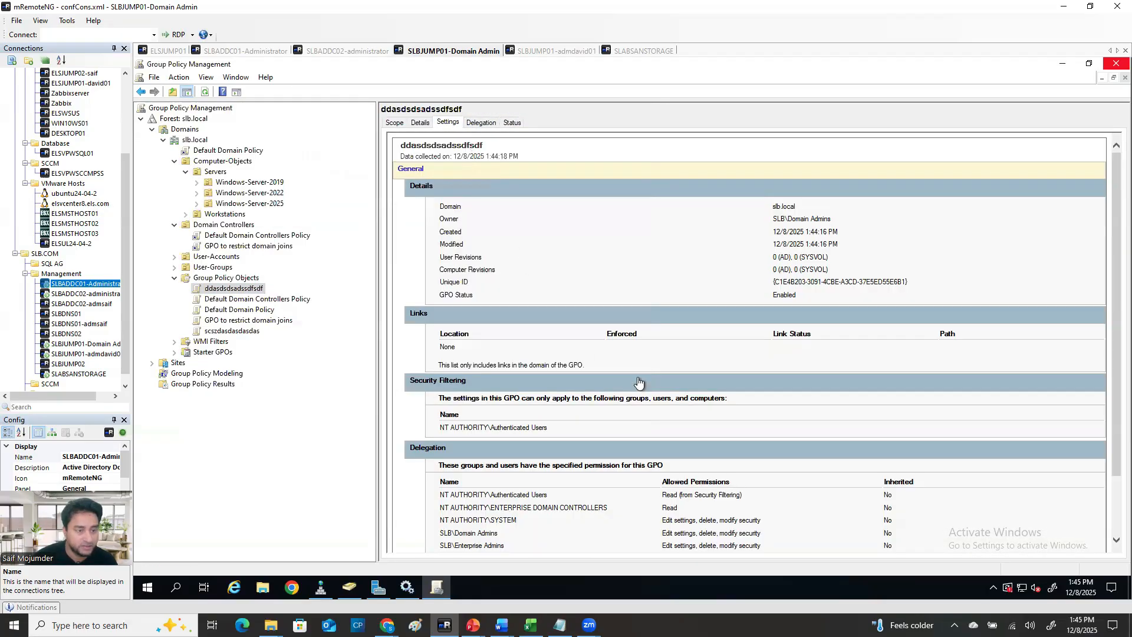
scroll(619, 392, "down", 3)
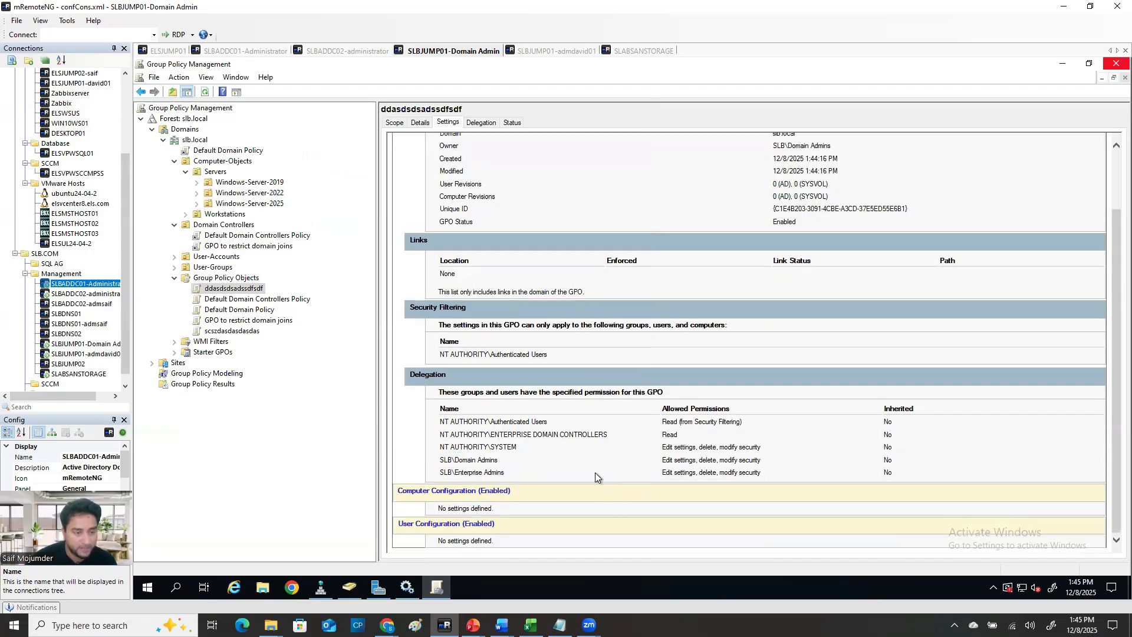
left_click(205, 92)
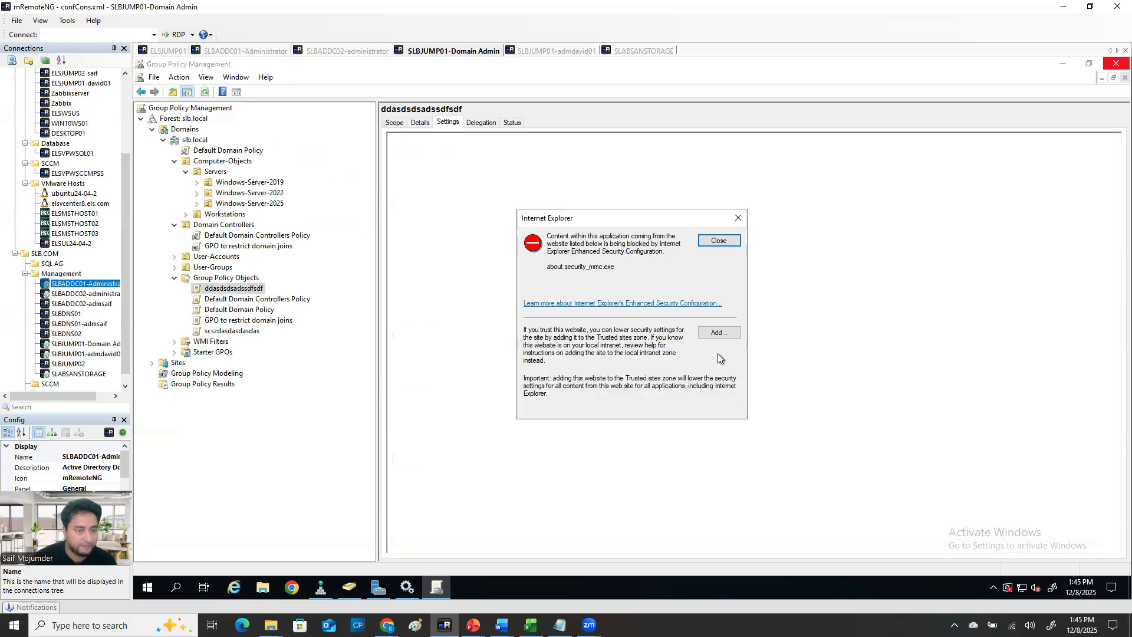
left_click(718, 241)
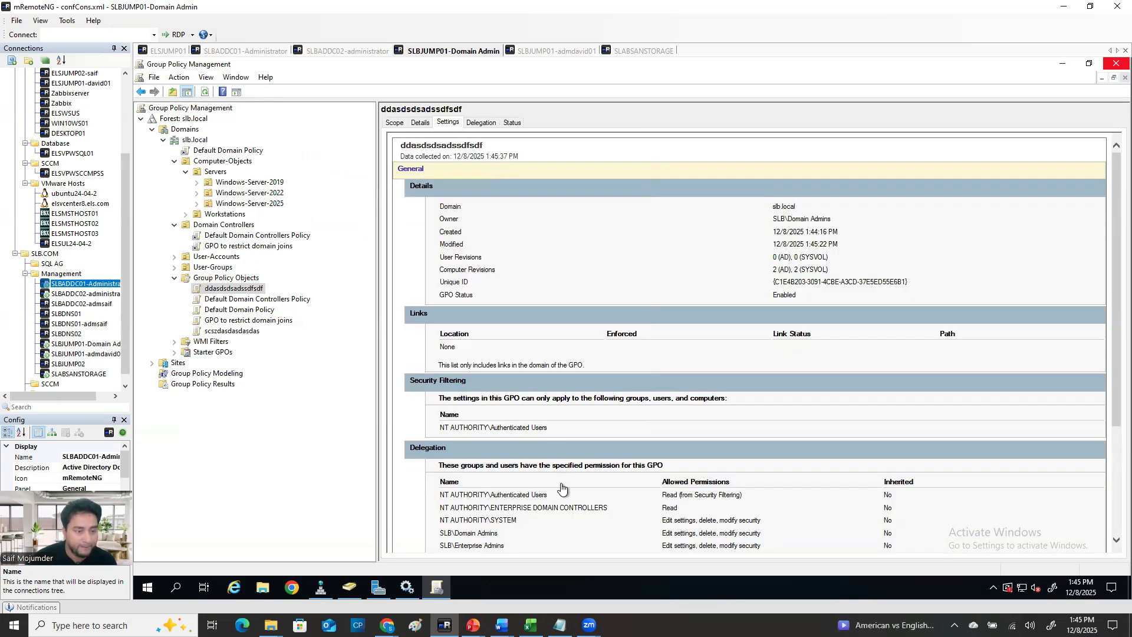
scroll(565, 484, "down", 9)
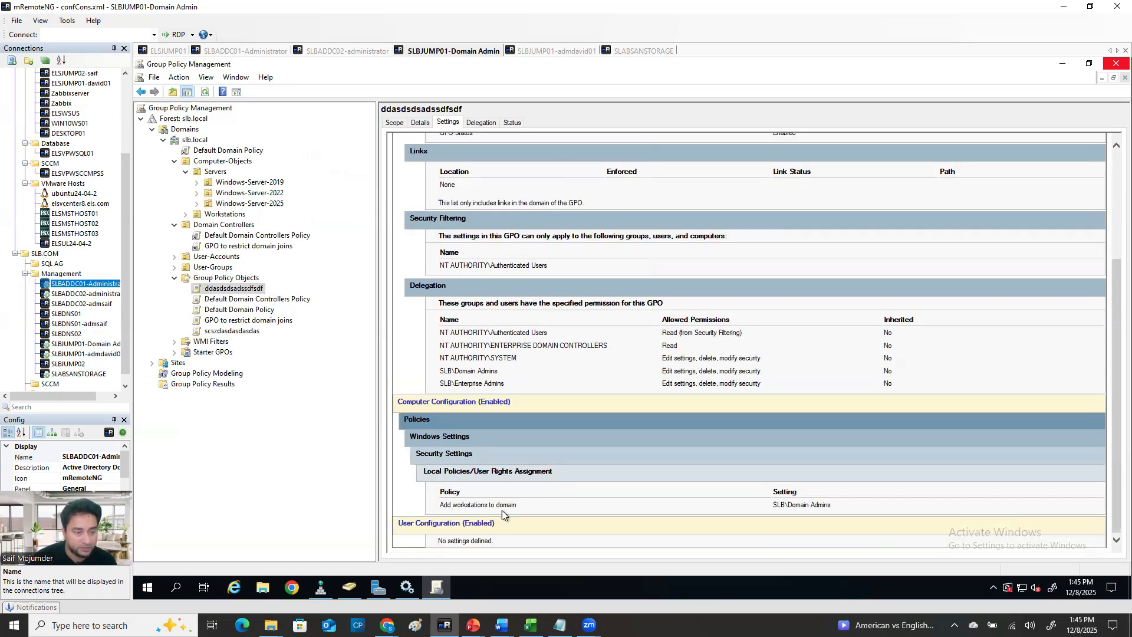
left_click_drag(774, 505, 833, 502)
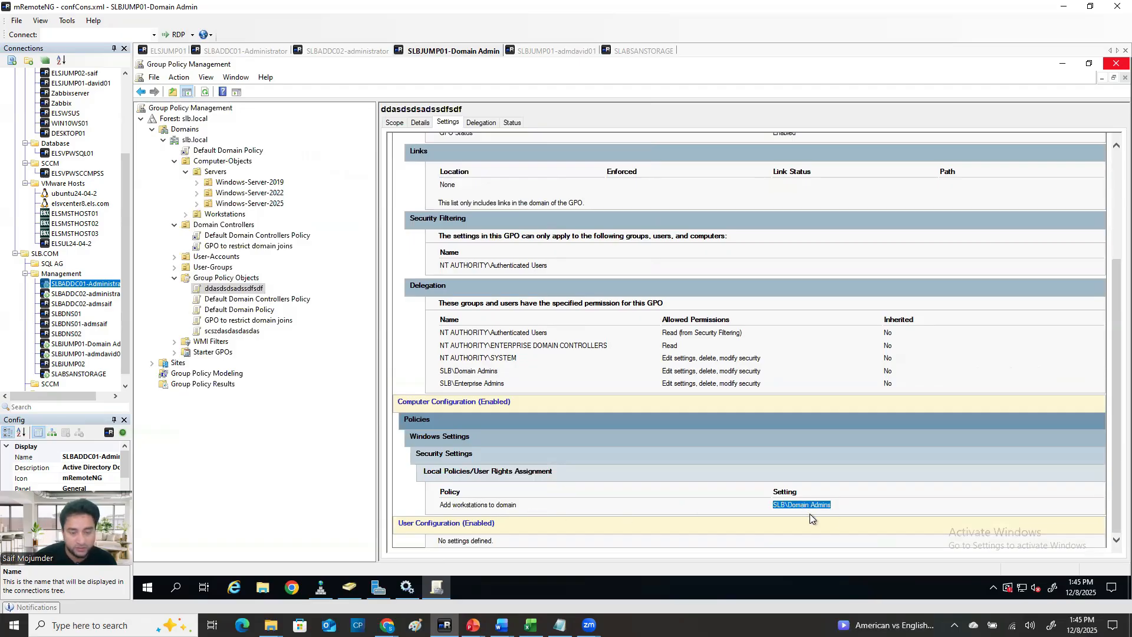
left_click(836, 503)
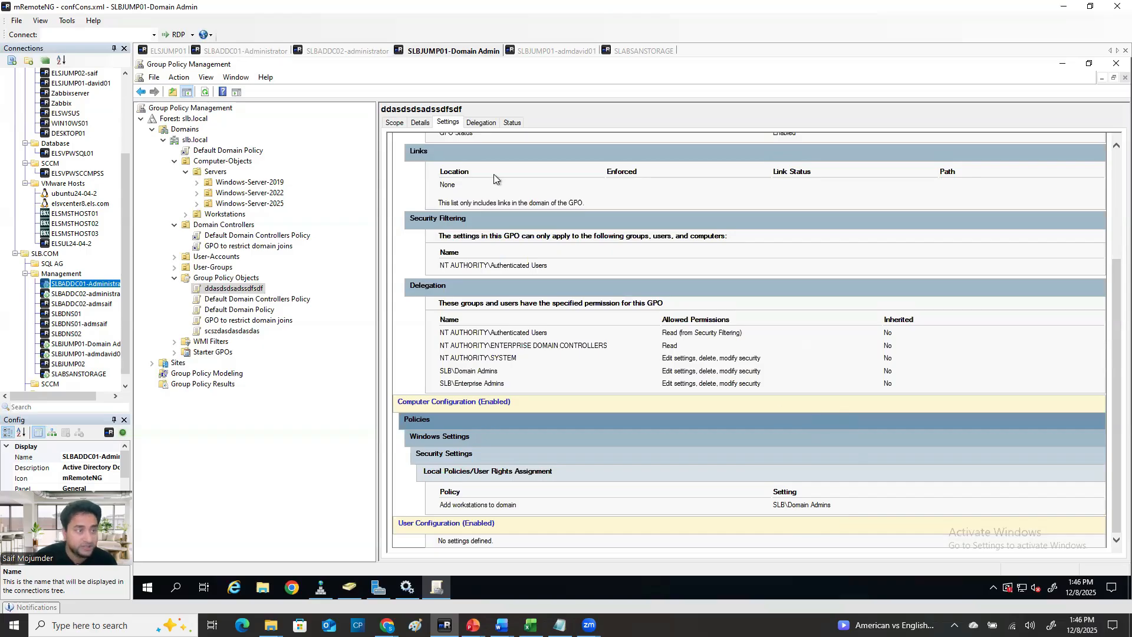
Switch to Active Directory Users and Computers in the SLBJUMP01 Domain Admin session.
left_click(323, 52)
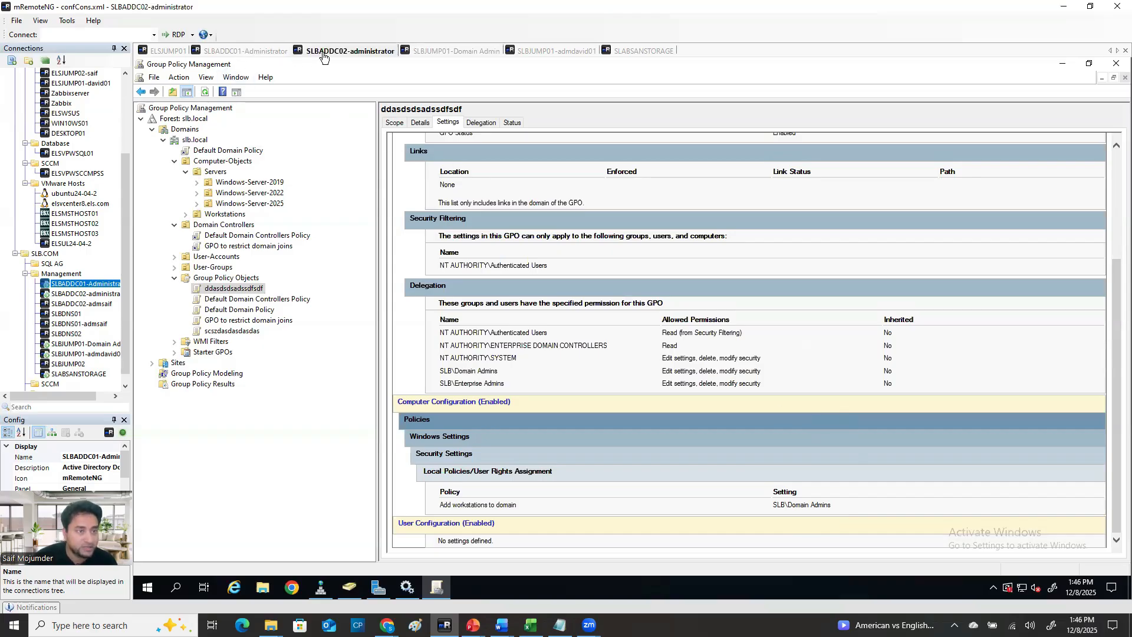
left_click(472, 51)
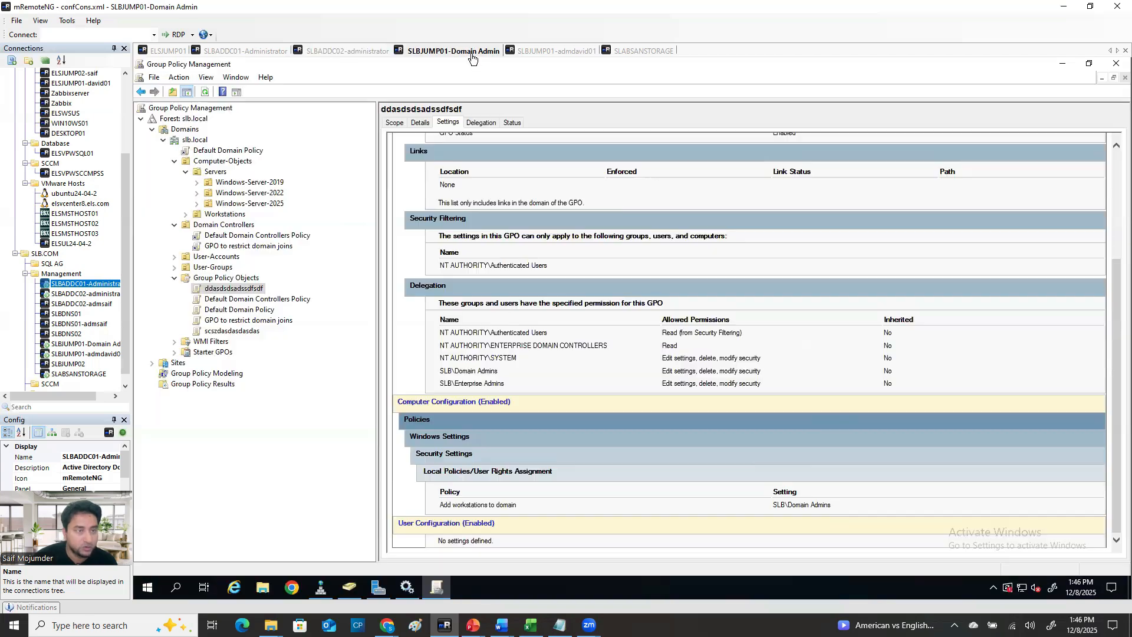
left_click(352, 588)
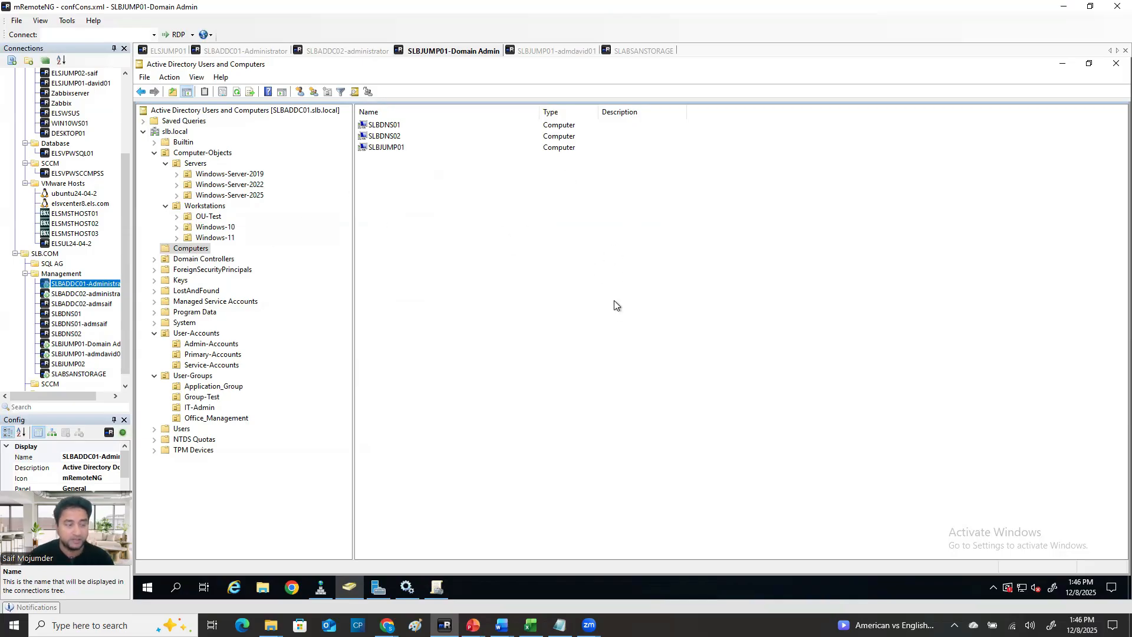
left_click(570, 51)
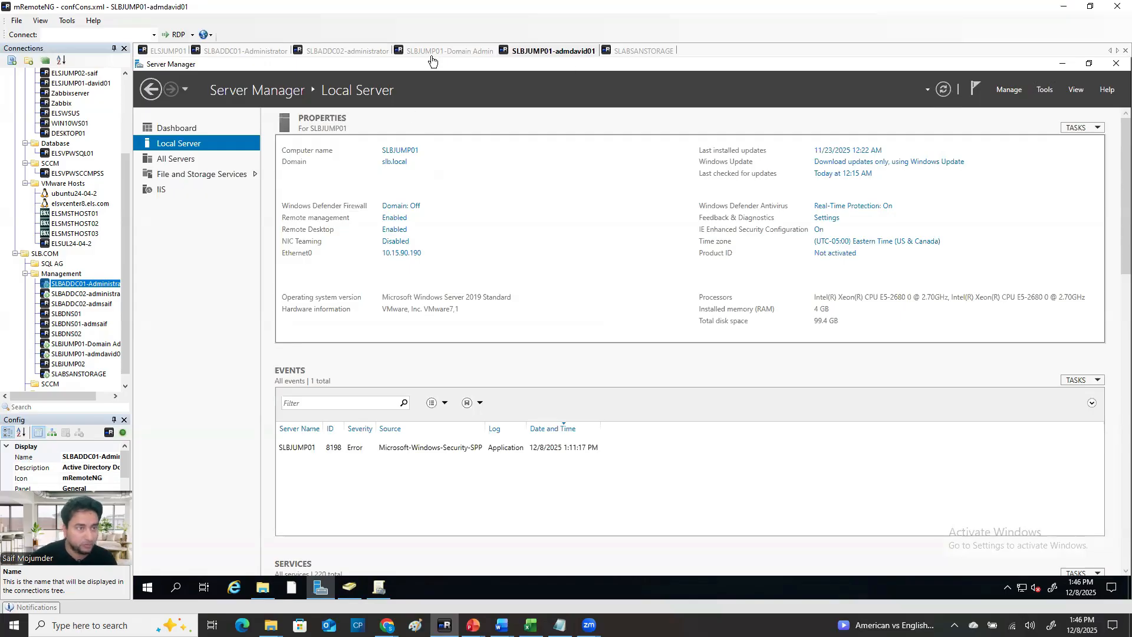
left_click(365, 52)
left_click(253, 51)
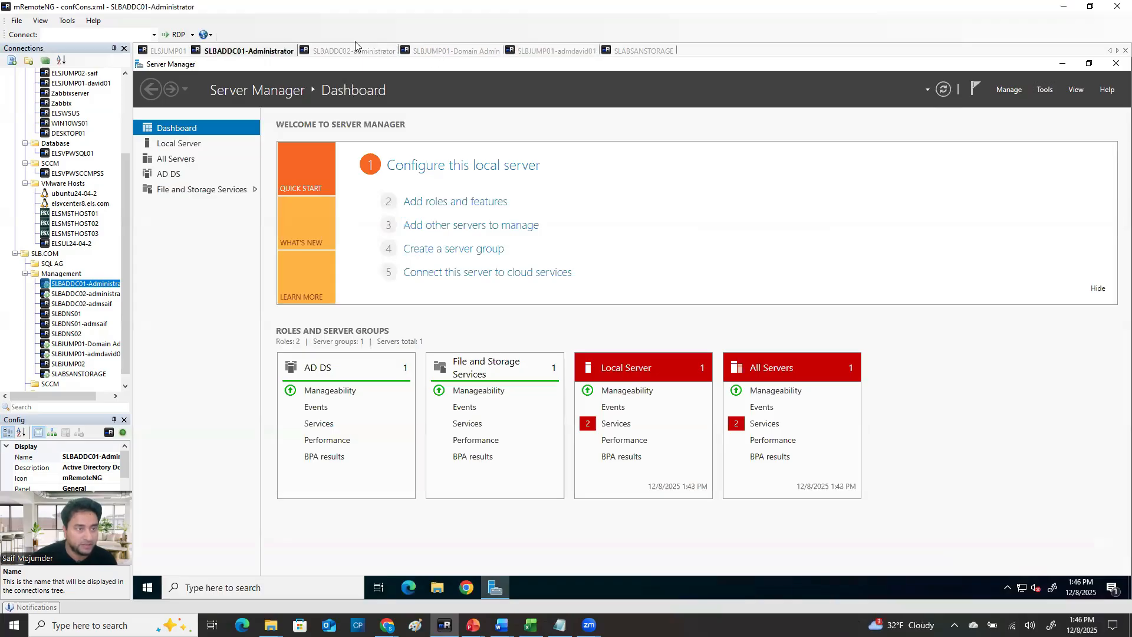
left_click(451, 52)
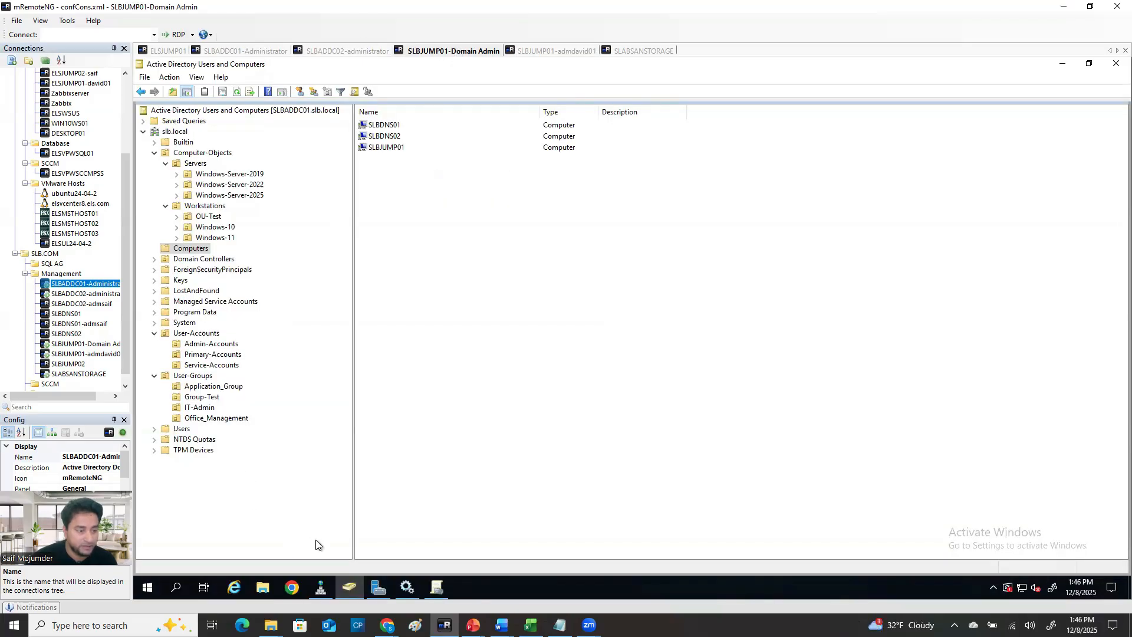
Open the properties of the first account in the Admin-Accounts OU and examine its group memberships.
left_click(347, 588)
left_click(342, 588)
left_click(207, 344)
left_click(397, 125)
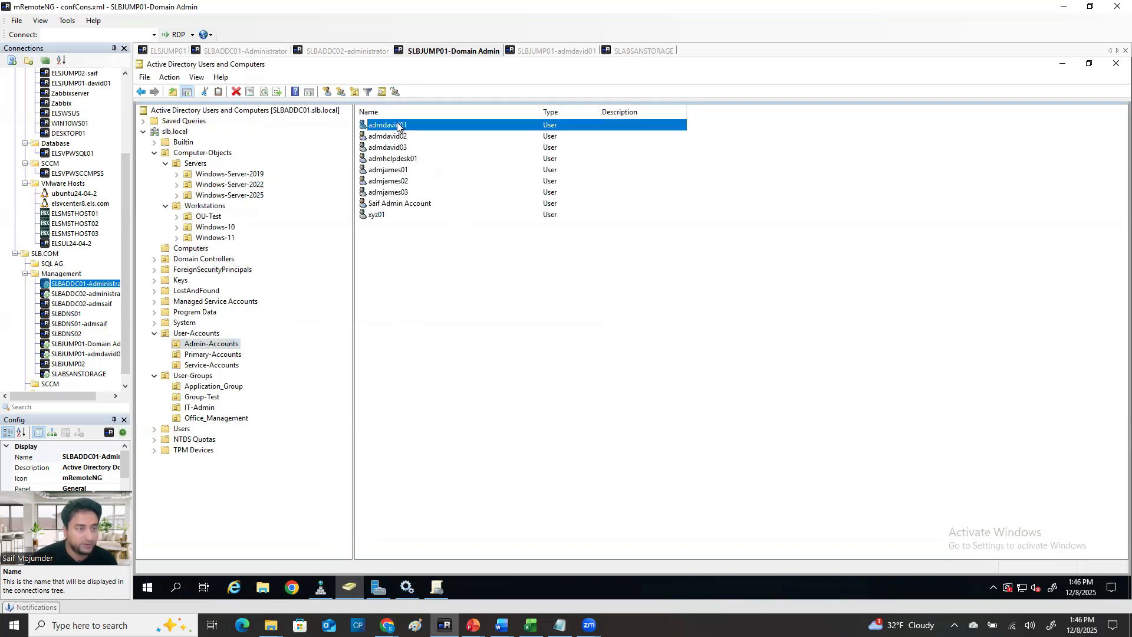
right_click(398, 125)
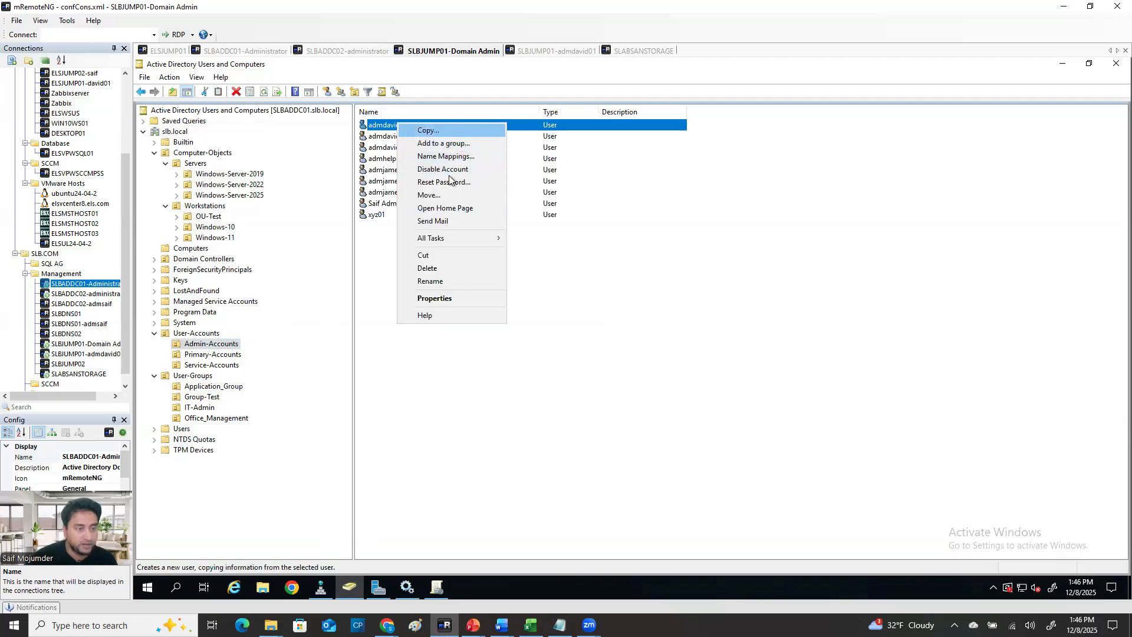
left_click(442, 299)
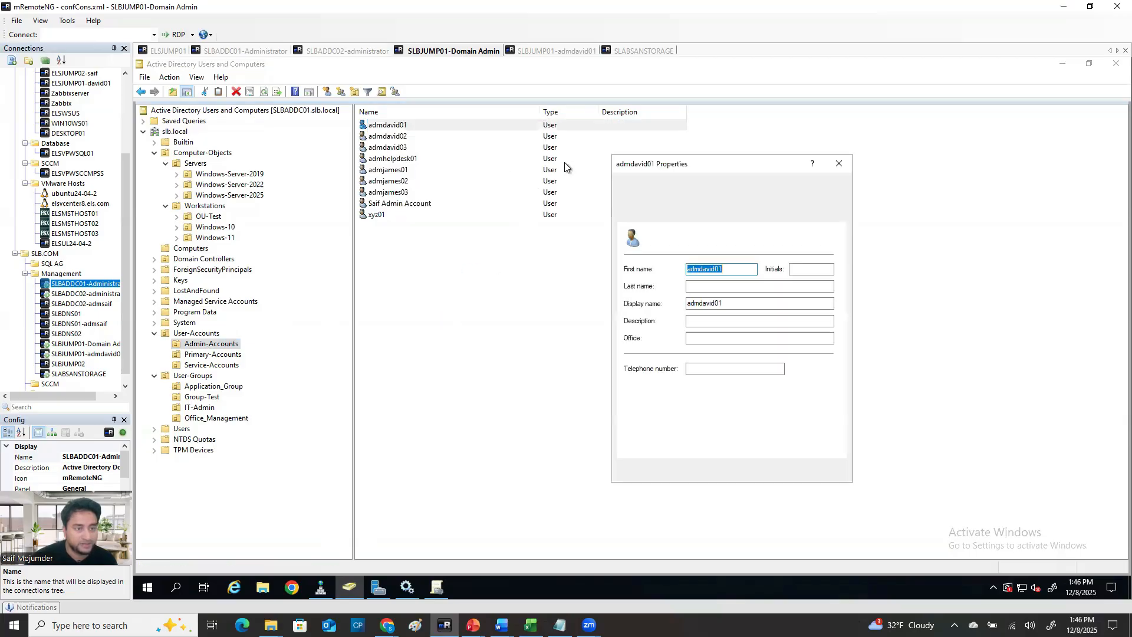
left_click(704, 184)
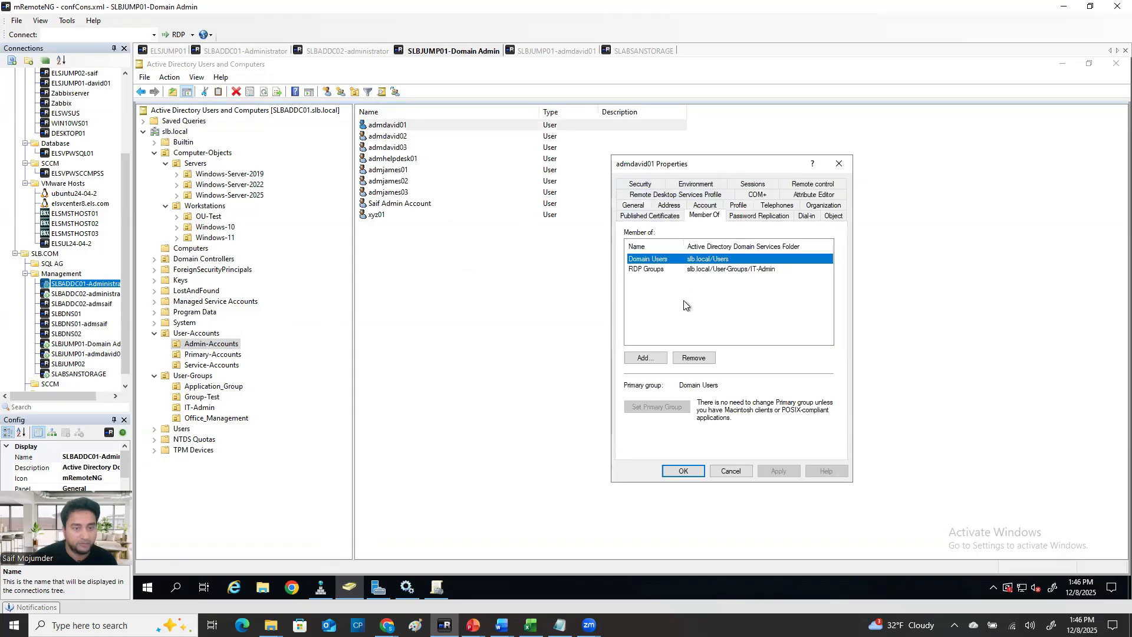
Add the account to the Domain Admins group of slb.local.
left_click(643, 357)
type("domain")
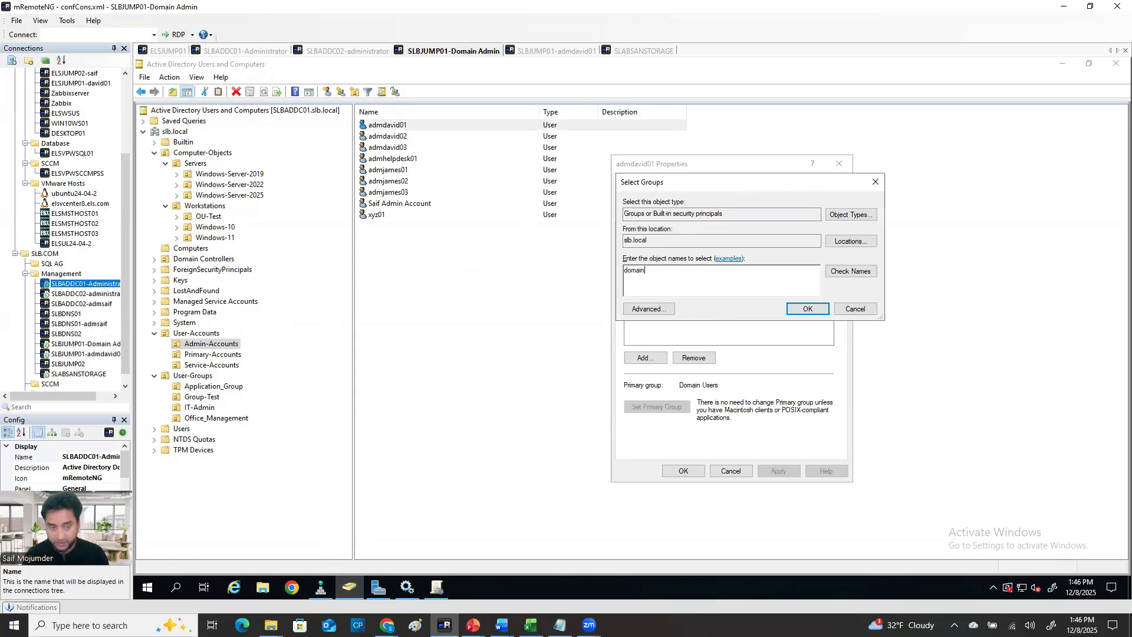
type(" admins")
left_click(854, 271)
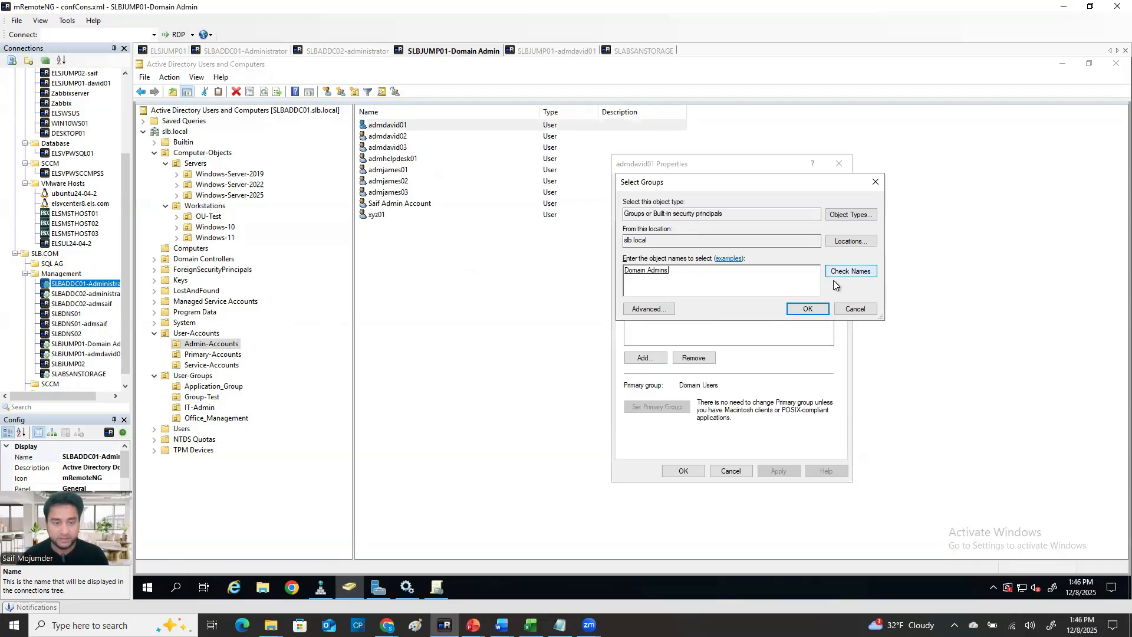
left_click(807, 309)
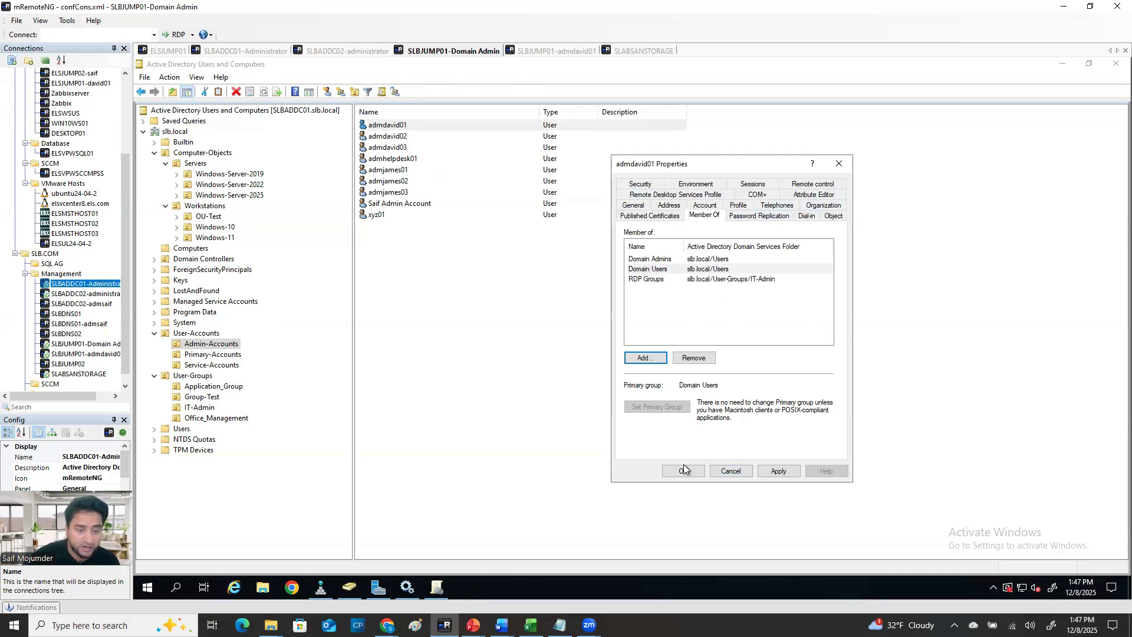
Remove the account from Domain Admins, then apply the membership list and close the account's properties.
left_click(639, 259)
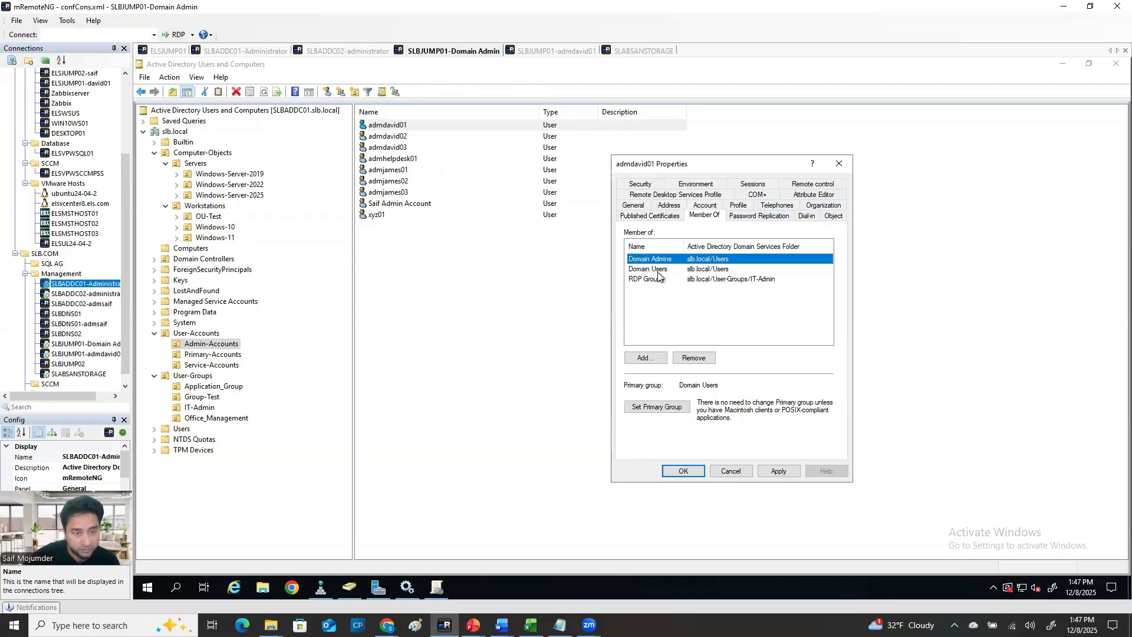
left_click(696, 358)
left_click(667, 366)
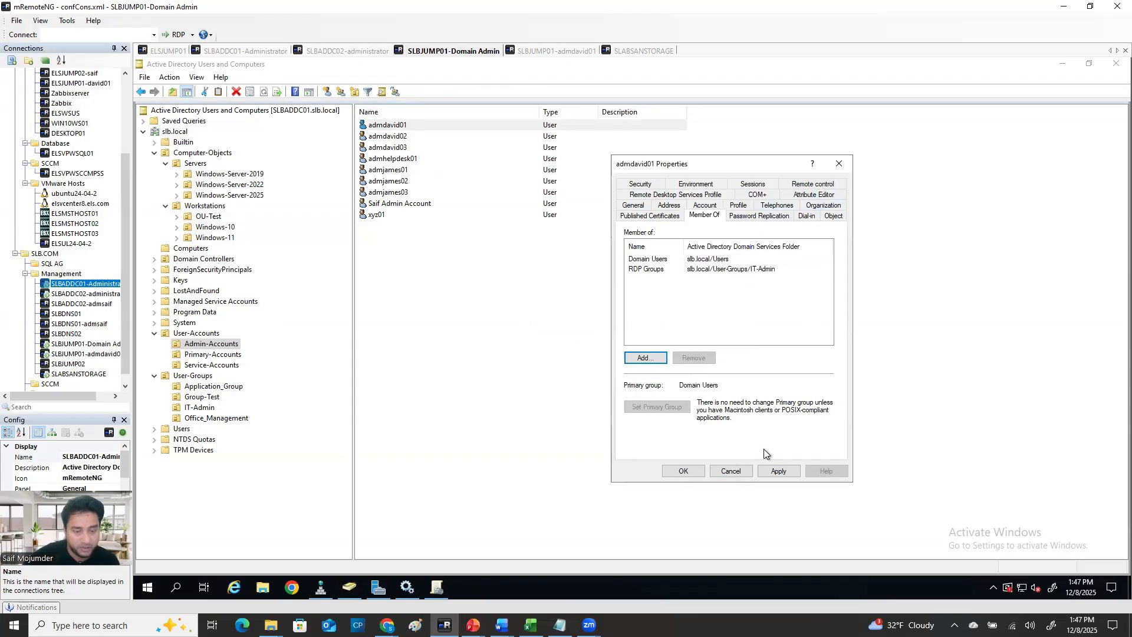
left_click(766, 471)
left_click(681, 472)
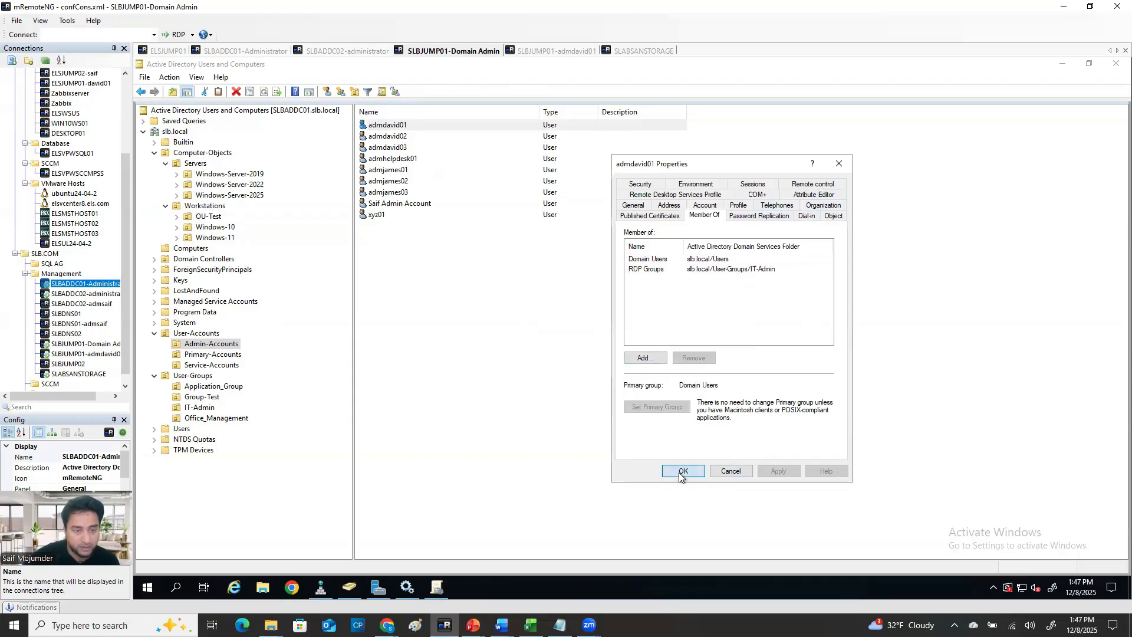
Reopen the first admin account's properties and review the groups it is a member of.
right_click(398, 125)
left_click(436, 302)
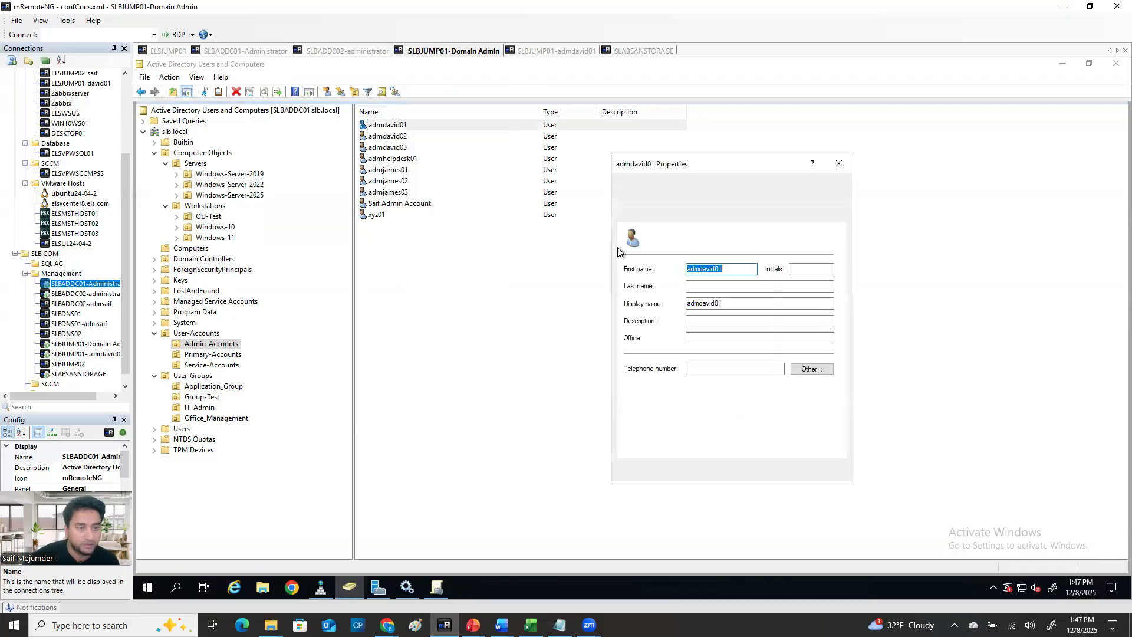
left_click(708, 184)
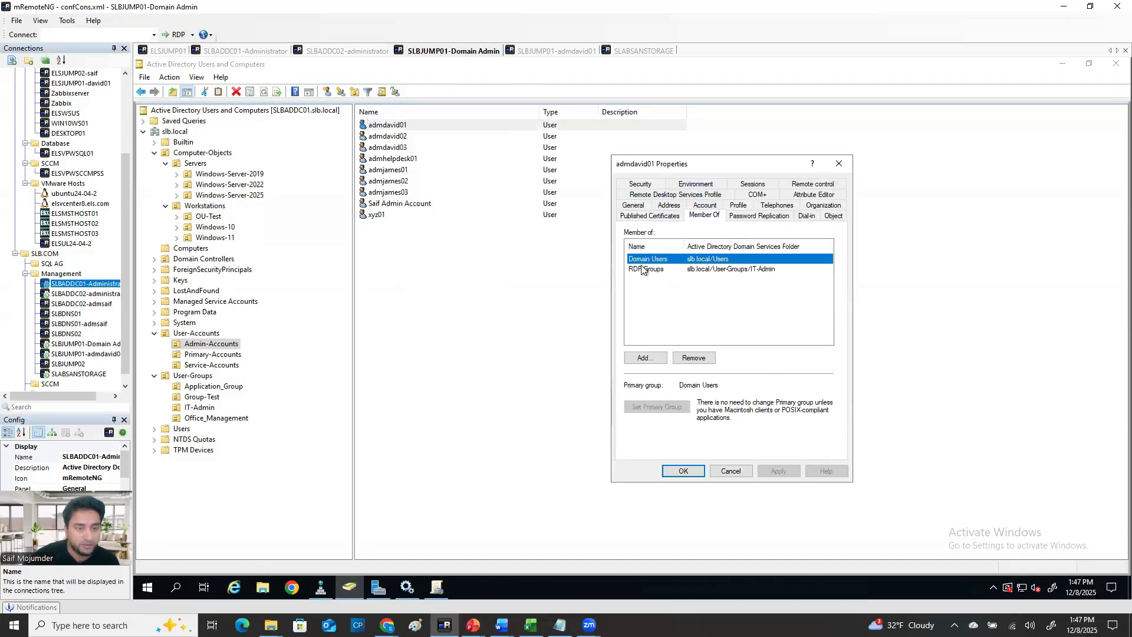
Close the account's properties and, in Group Policy Management, delete the unlinked GPO ddasdsdsadssdfsdf.
left_click(839, 164)
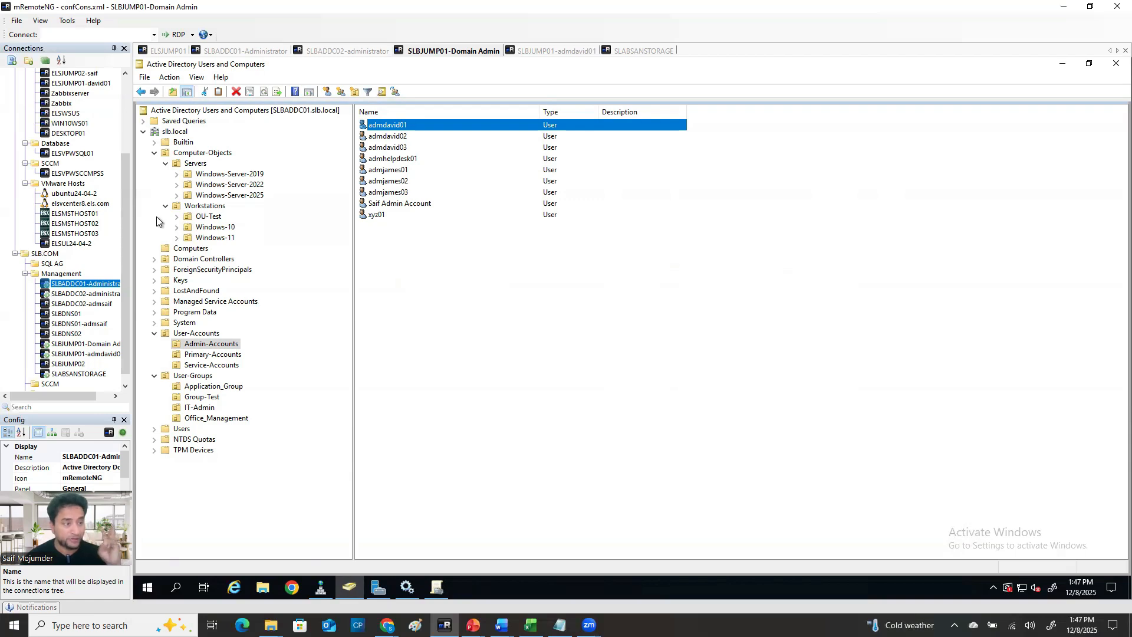
left_click(446, 591)
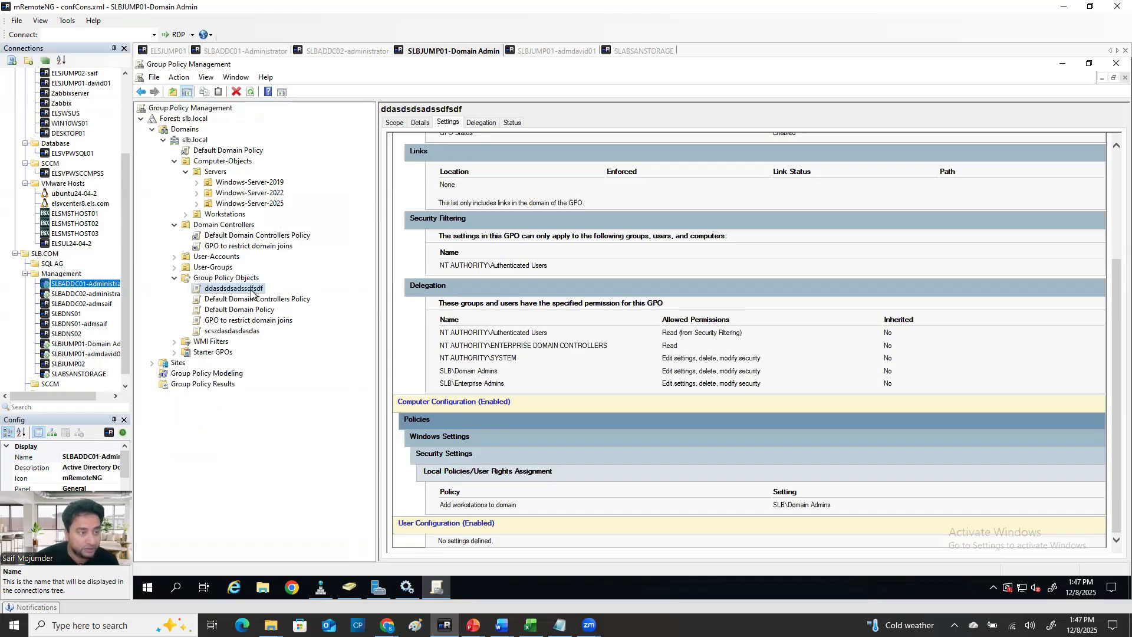
right_click(252, 290)
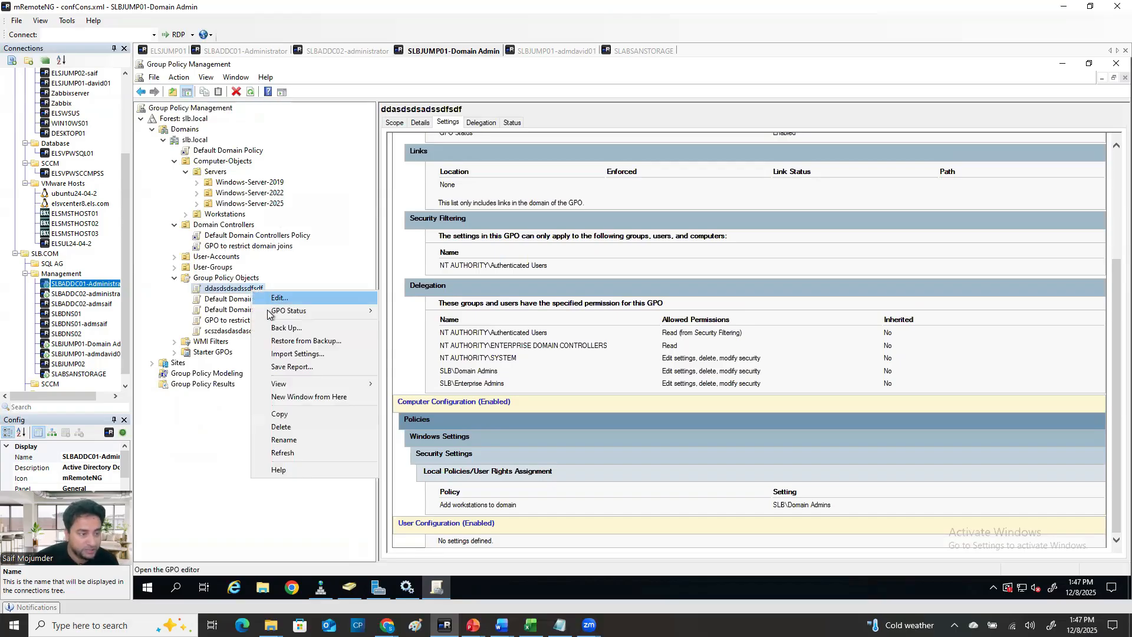
left_click(282, 426)
left_click(659, 328)
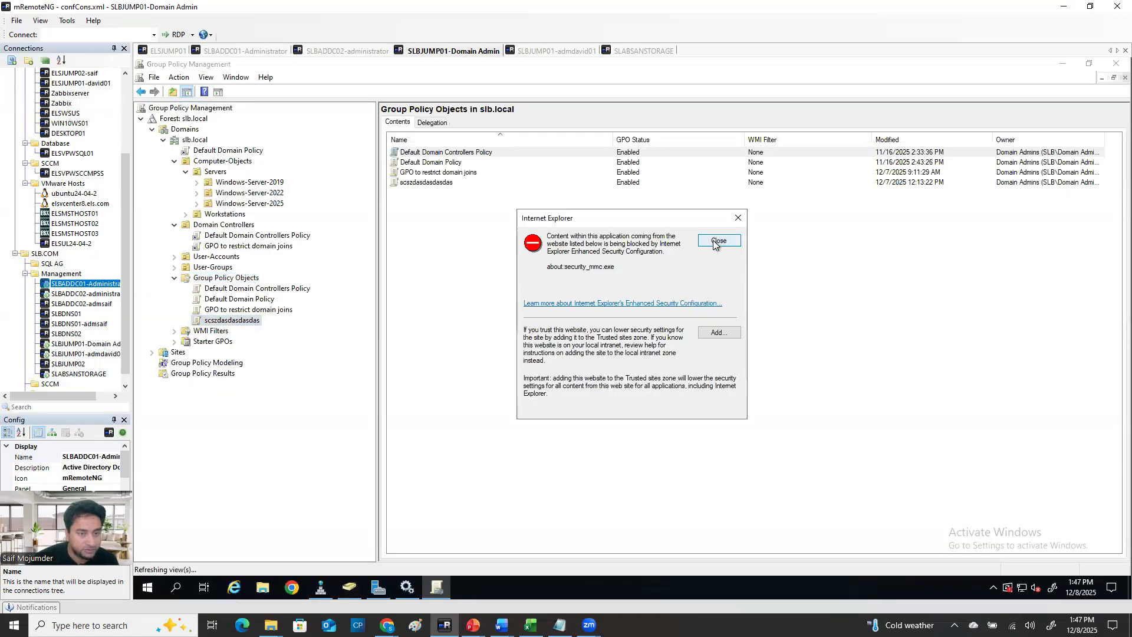
left_click(717, 240)
Delete the unlinked GPO scszdasdasdasdas from the Group Policy Objects of slb.local.
right_click(251, 320)
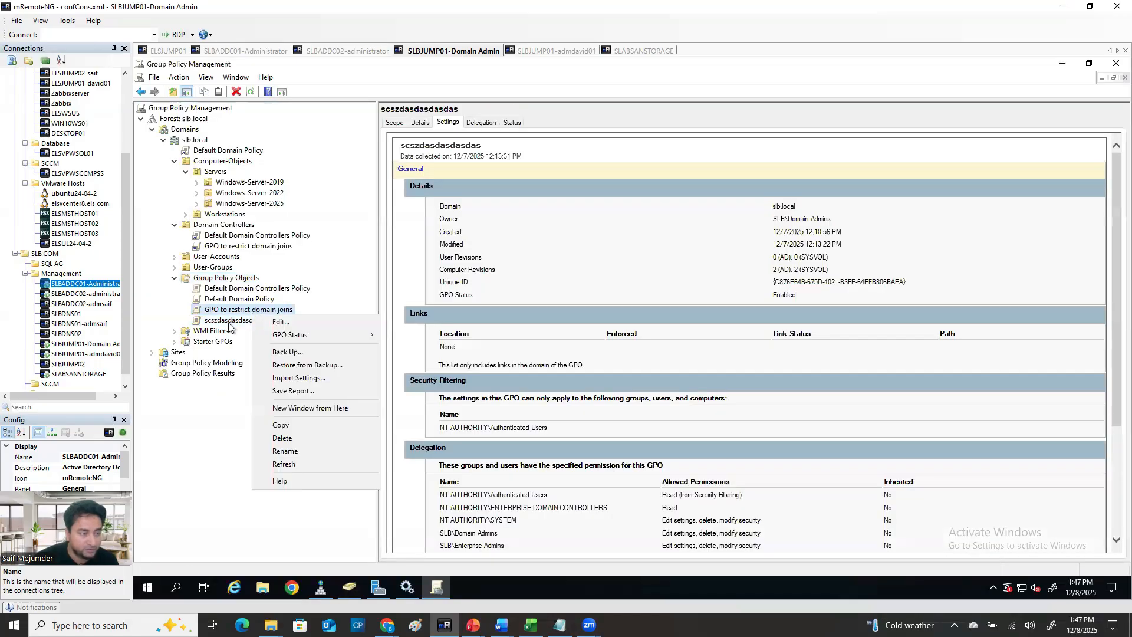
left_click(229, 326)
right_click(230, 323)
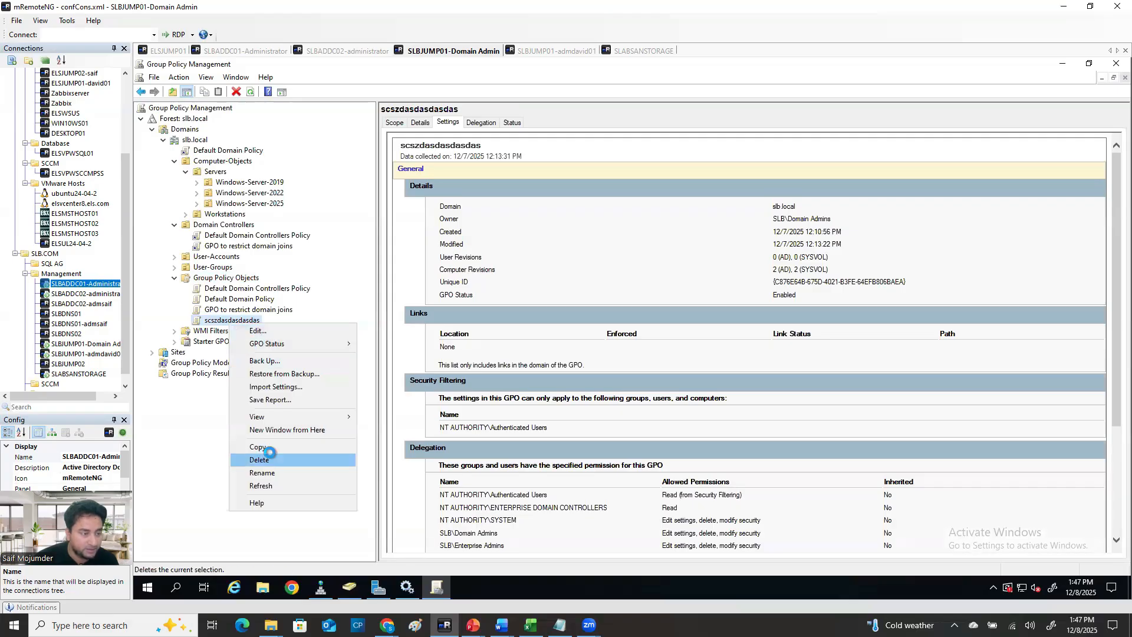
left_click(267, 459)
left_click(660, 328)
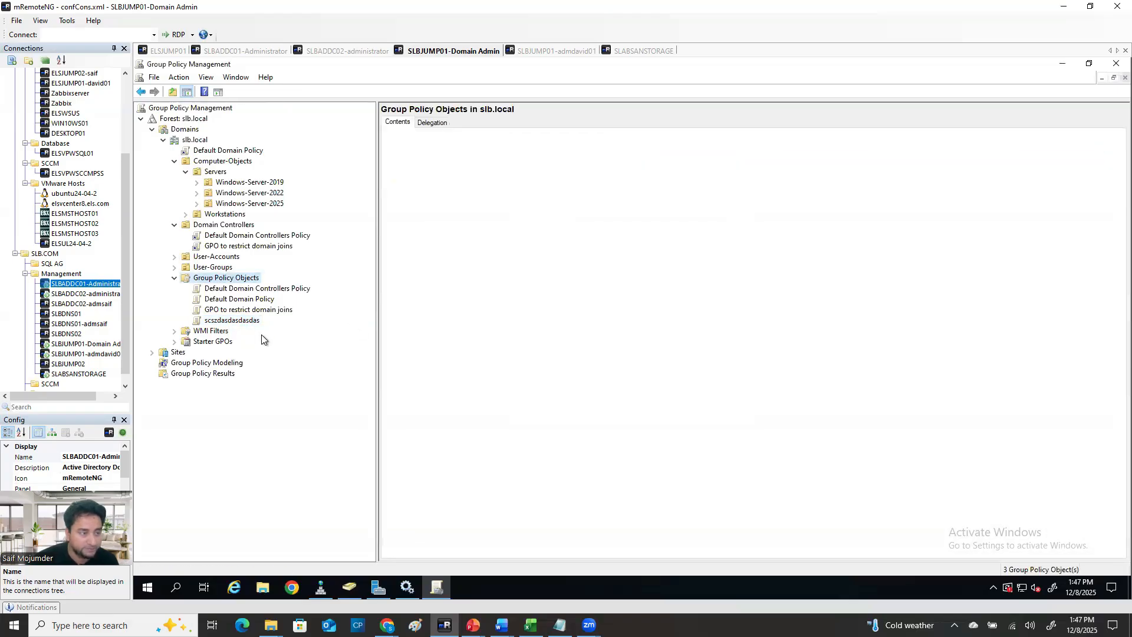
Examine the settings of the GPO to restrict domain joins and the policies linked to the Domain Controllers OU.
left_click(235, 310)
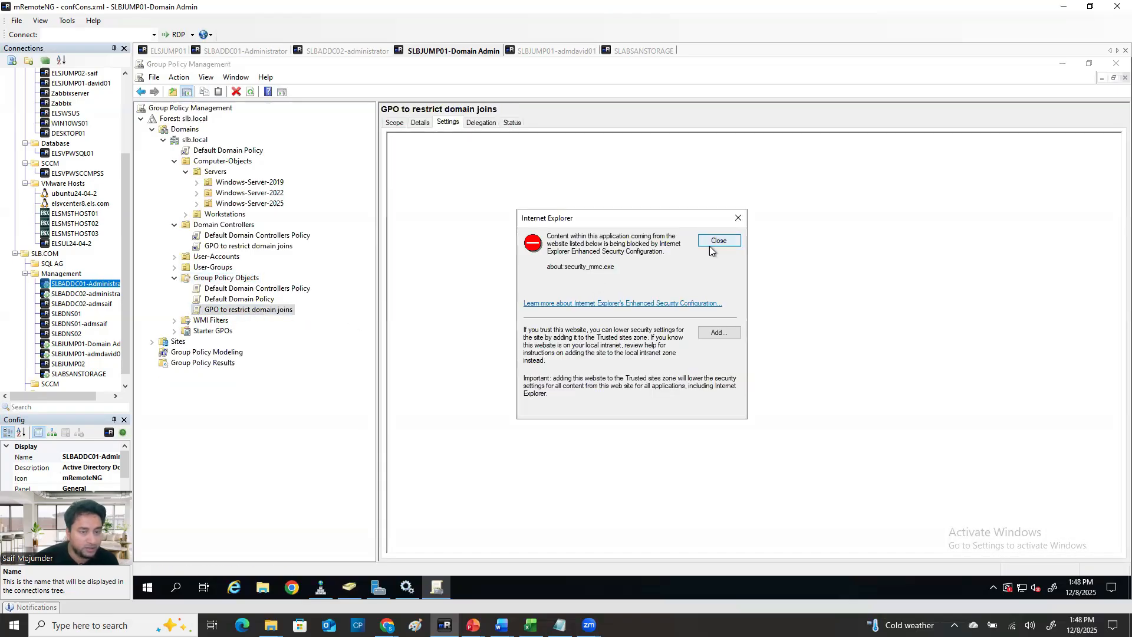
left_click(715, 241)
middle_click(667, 417)
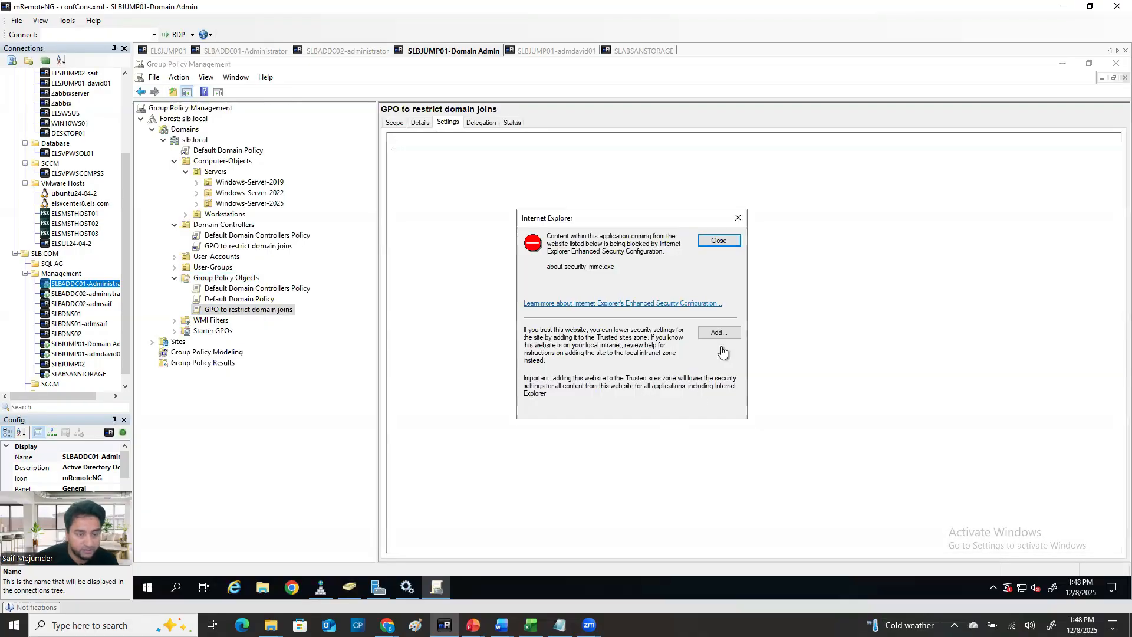
left_click(727, 238)
scroll(657, 482, "down", 3)
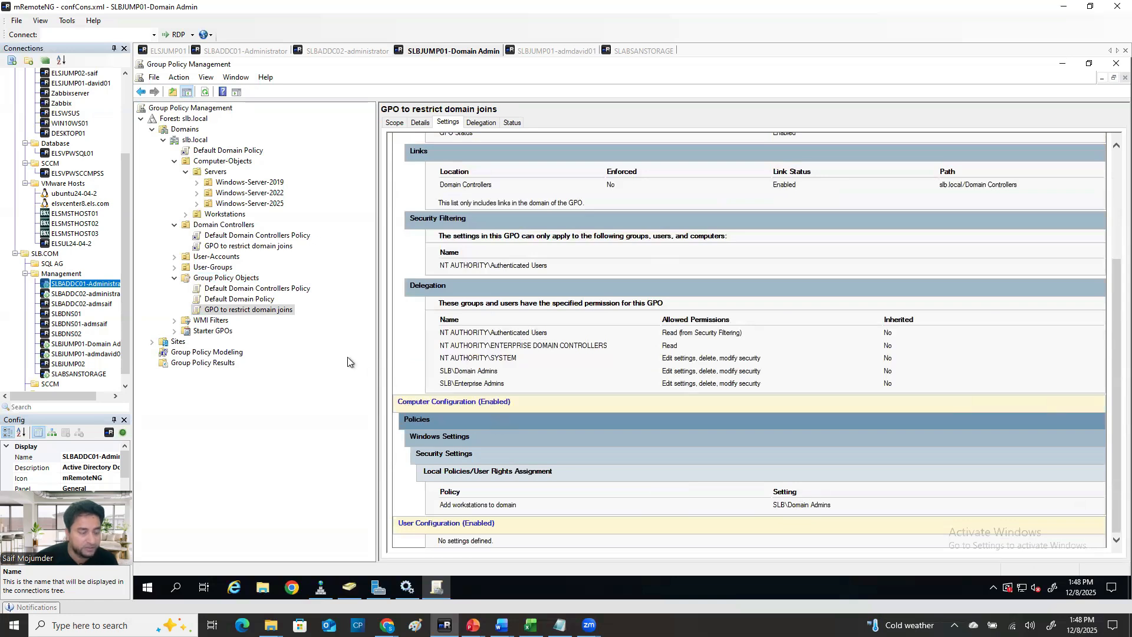
left_click(293, 327)
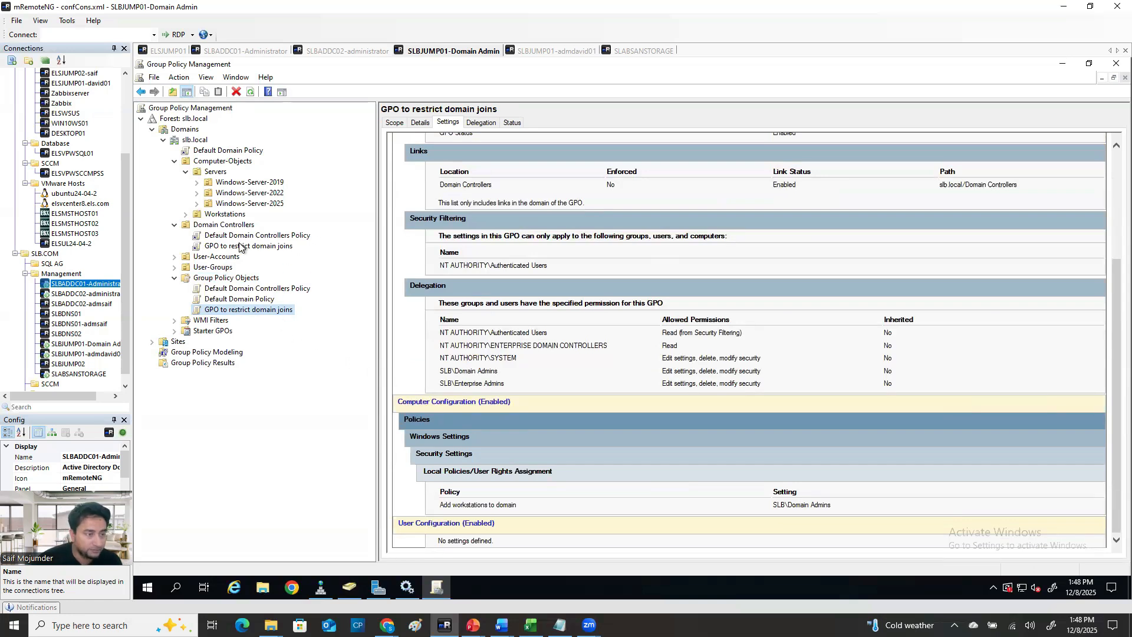
left_click(263, 250)
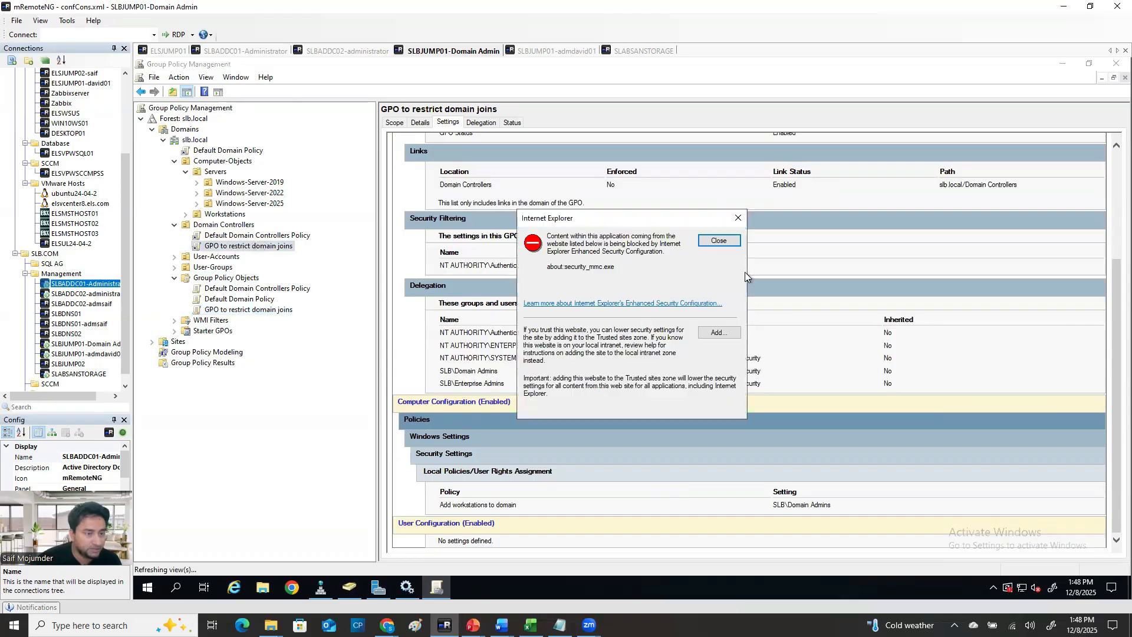
left_click(717, 241)
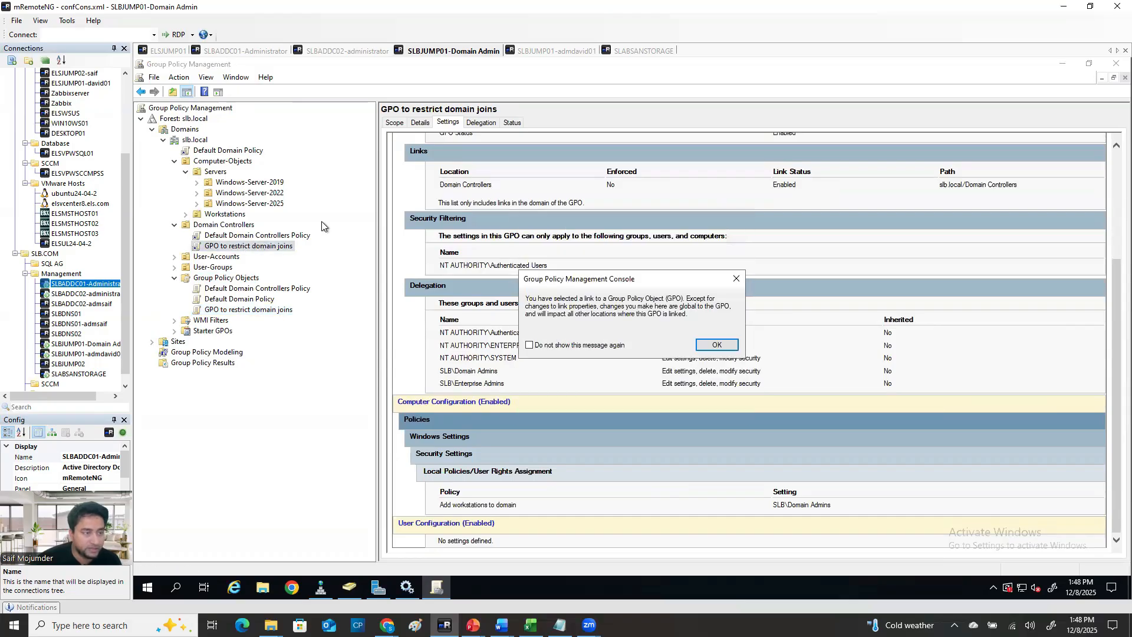
left_click(717, 345)
left_click(237, 225)
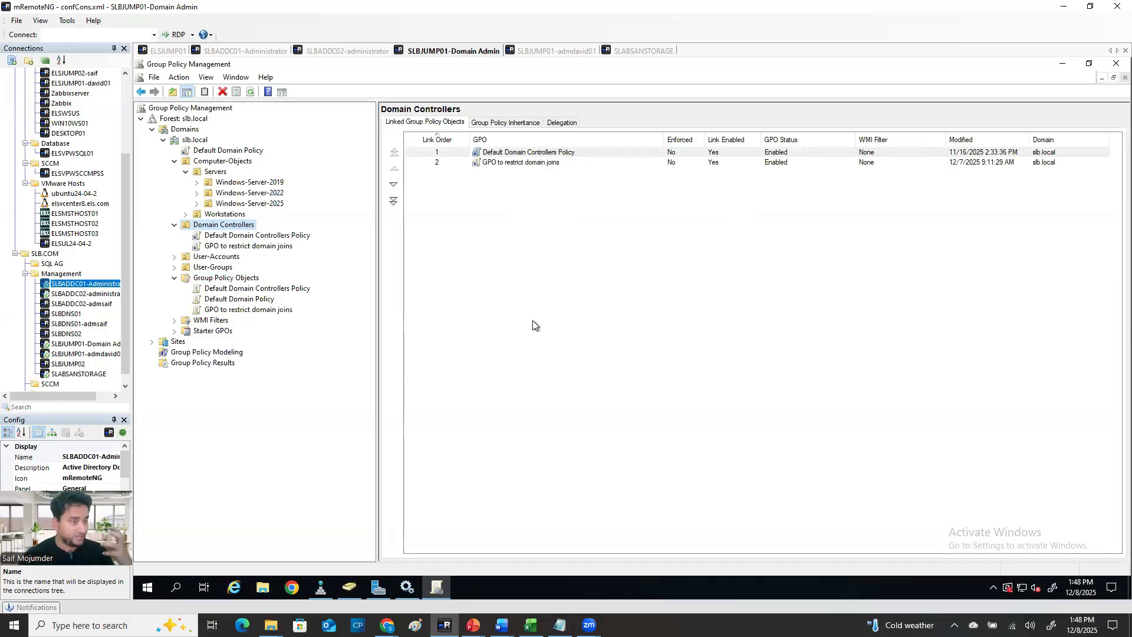
Disable the link of the GPO to restrict domain joins under Domain Controllers and delete that link.
left_click(253, 247)
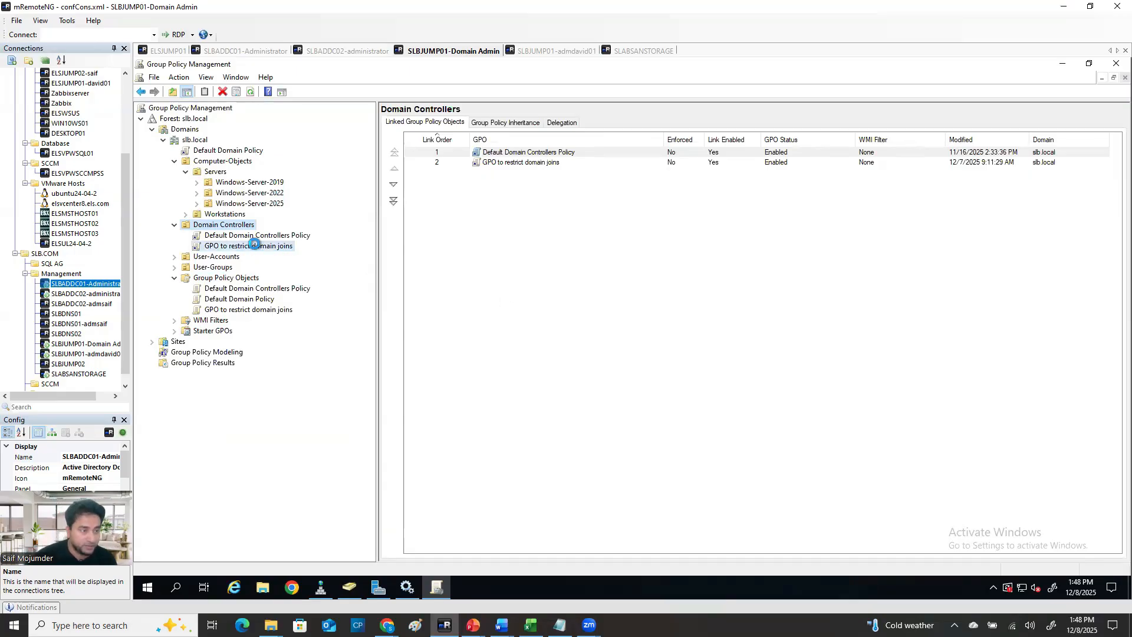
left_click(721, 245)
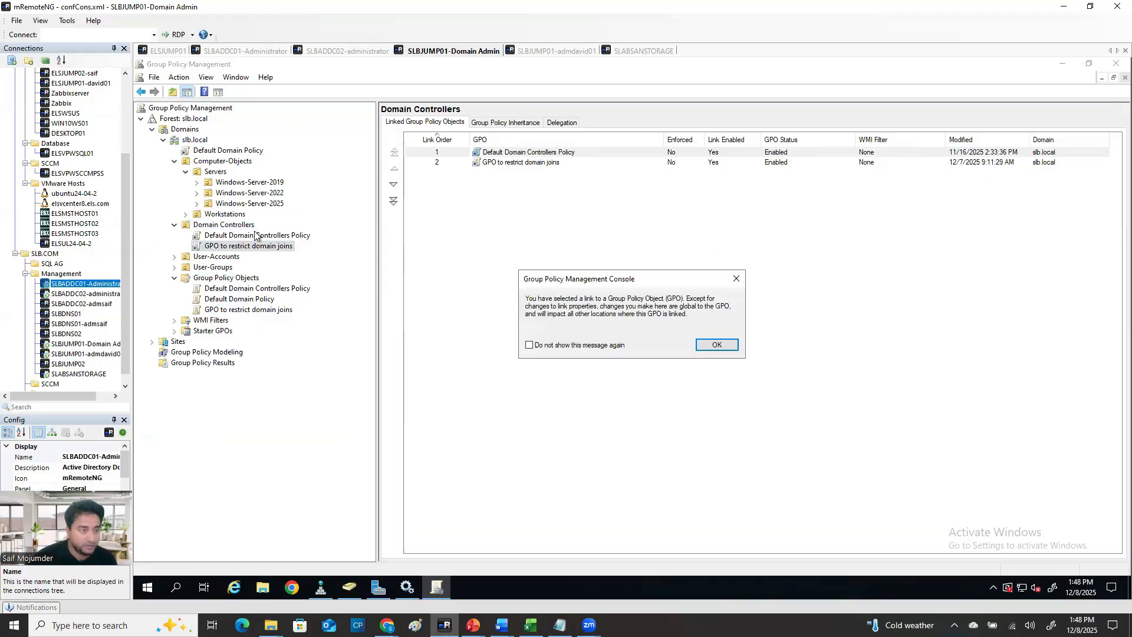
left_click(717, 344)
right_click(271, 246)
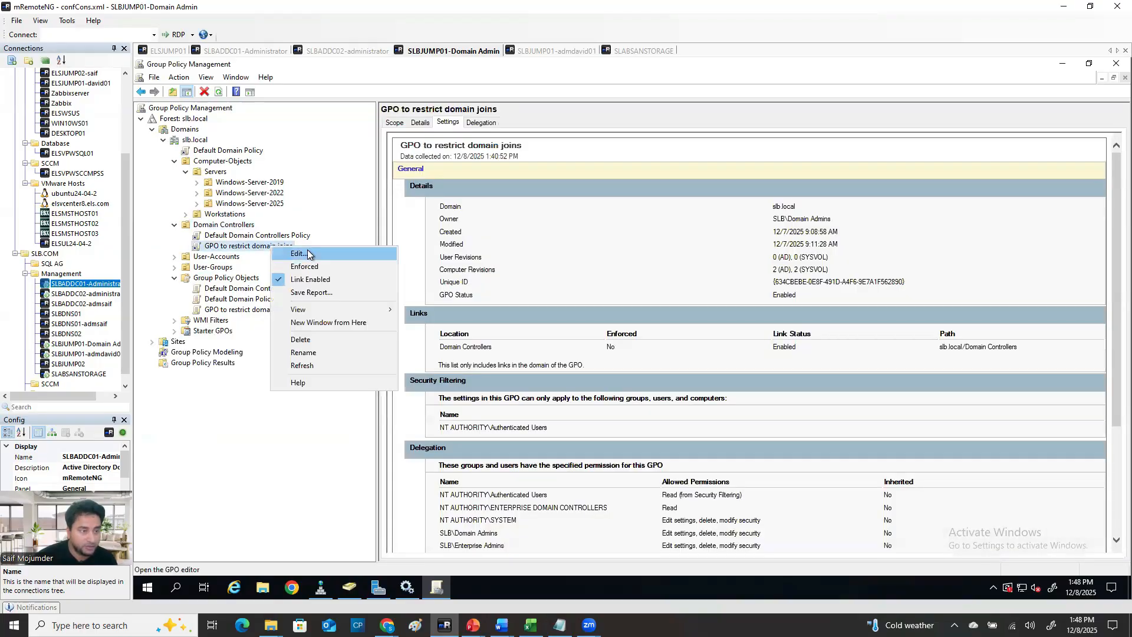
left_click(310, 280)
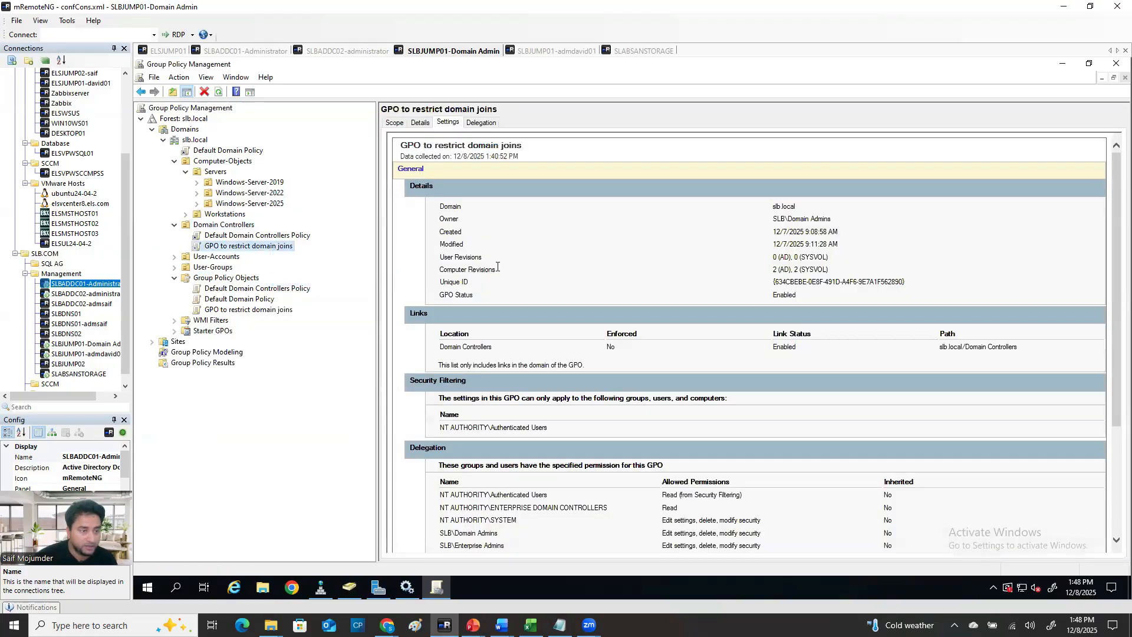
right_click(244, 247)
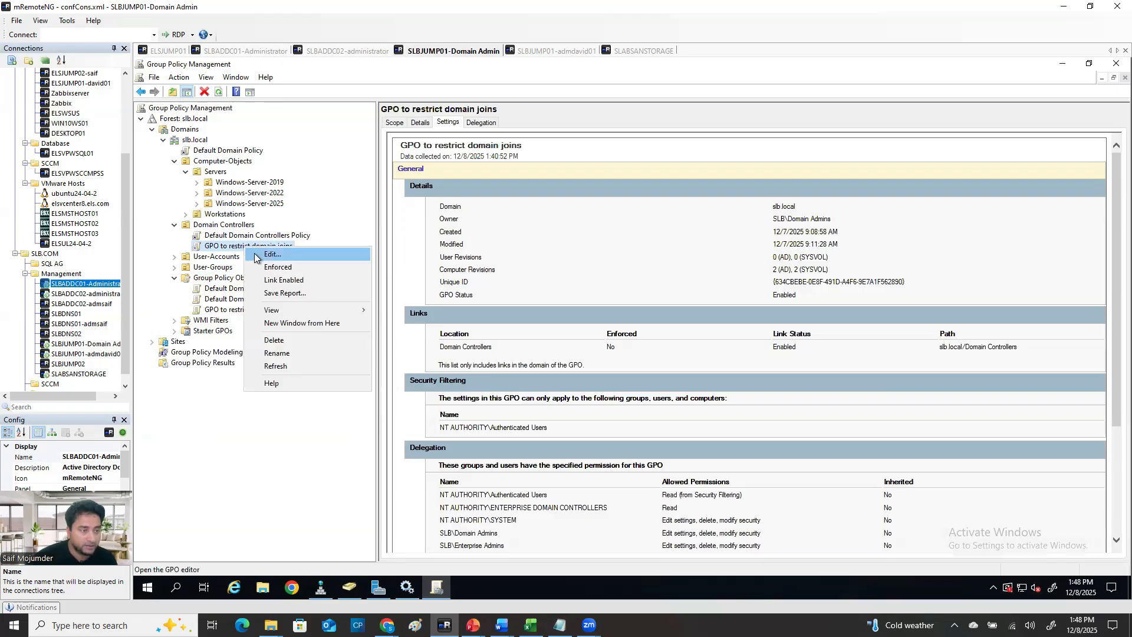
left_click(276, 340)
left_click(626, 347)
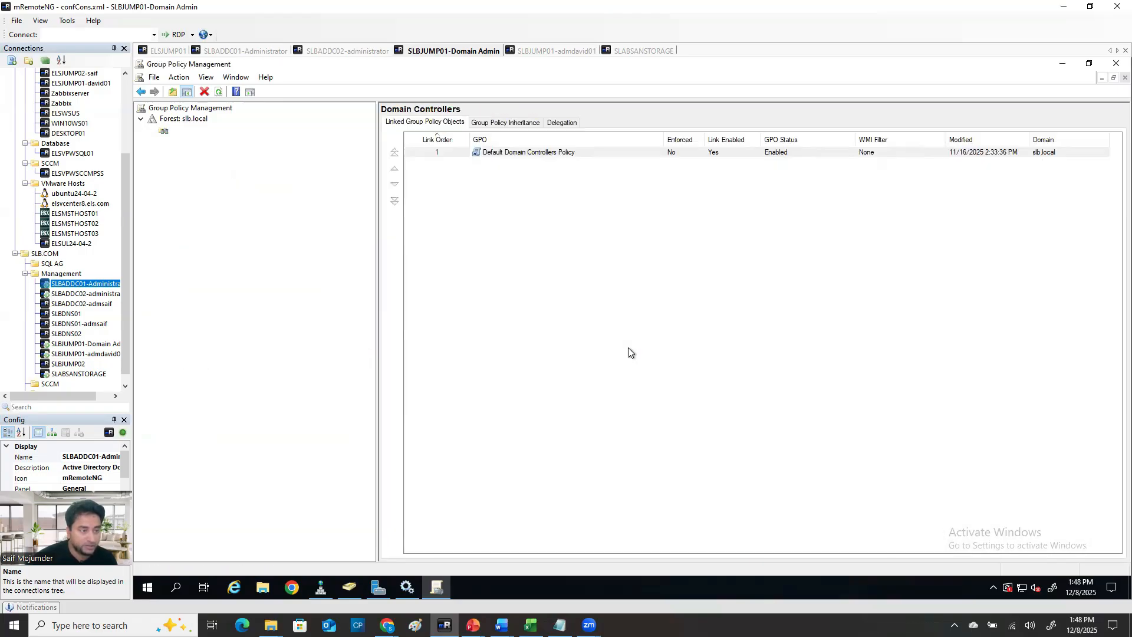
Review the settings of the Default Domain Controllers Policy linked to Domain Controllers.
left_click(217, 237)
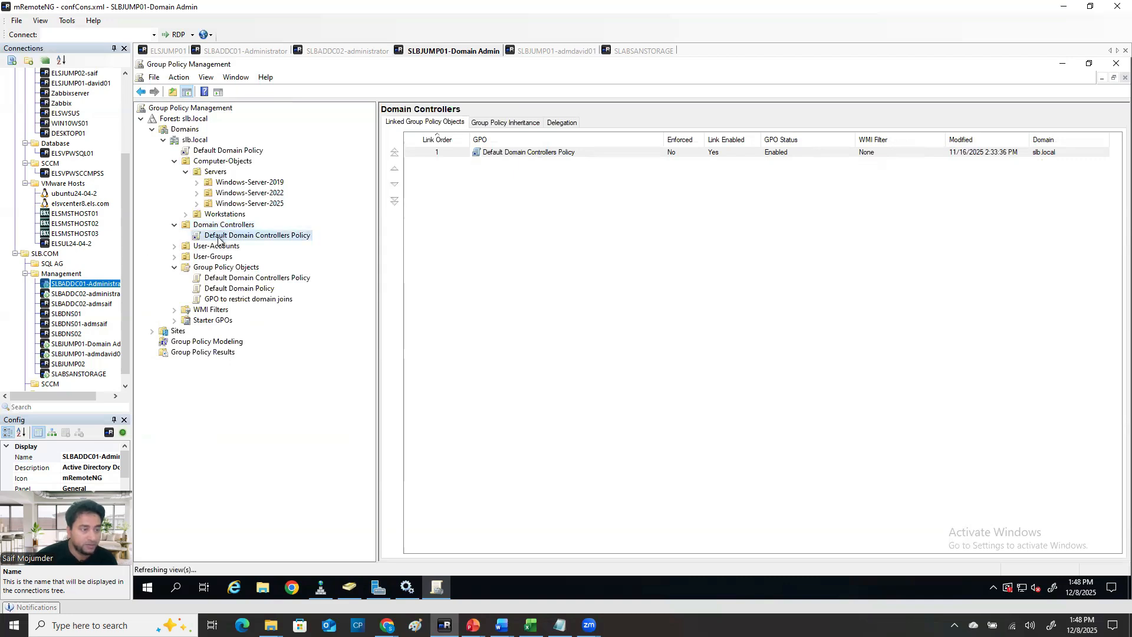
left_click(708, 241)
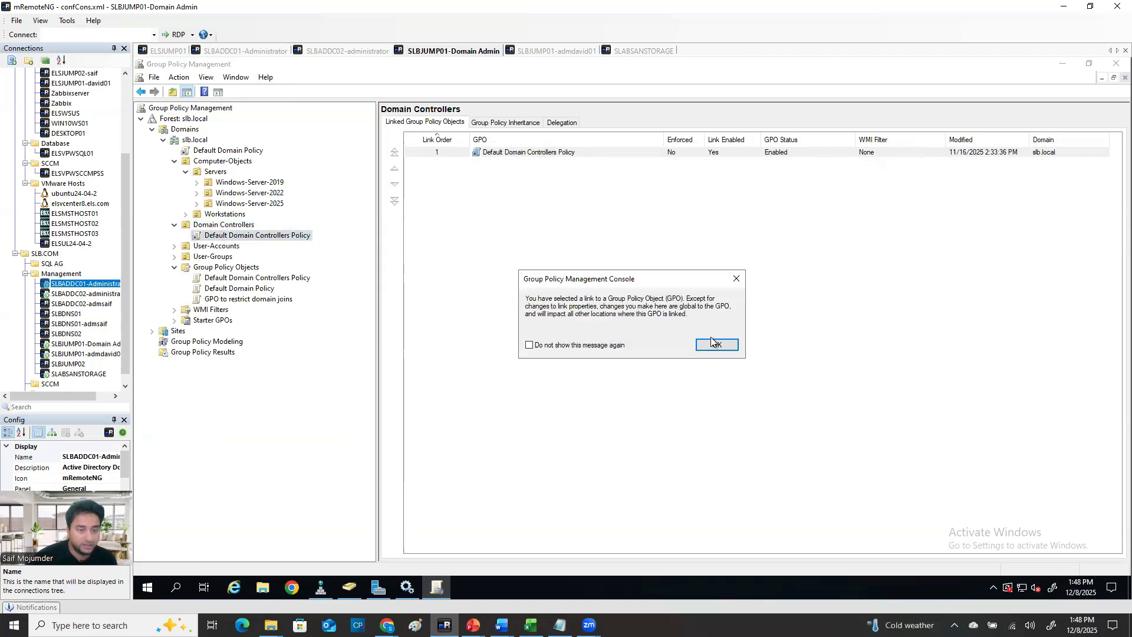
key("Return")
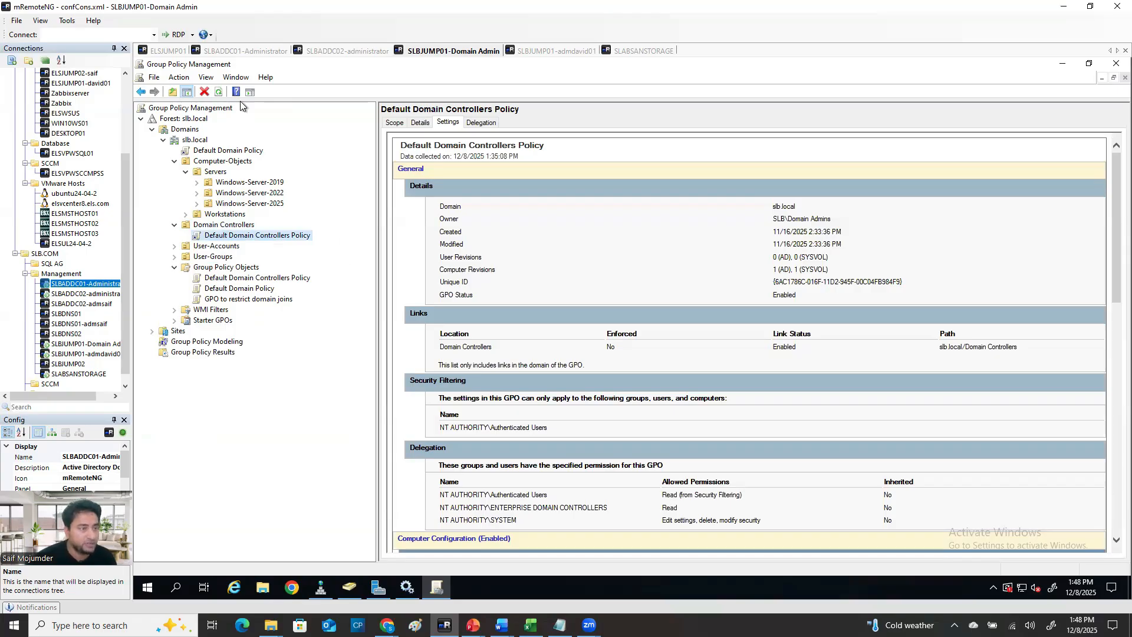
Select the first account in Active Directory Users and Computers, and check the slb.local domain change settings on SLABSANSTORAGE.
left_click(350, 589)
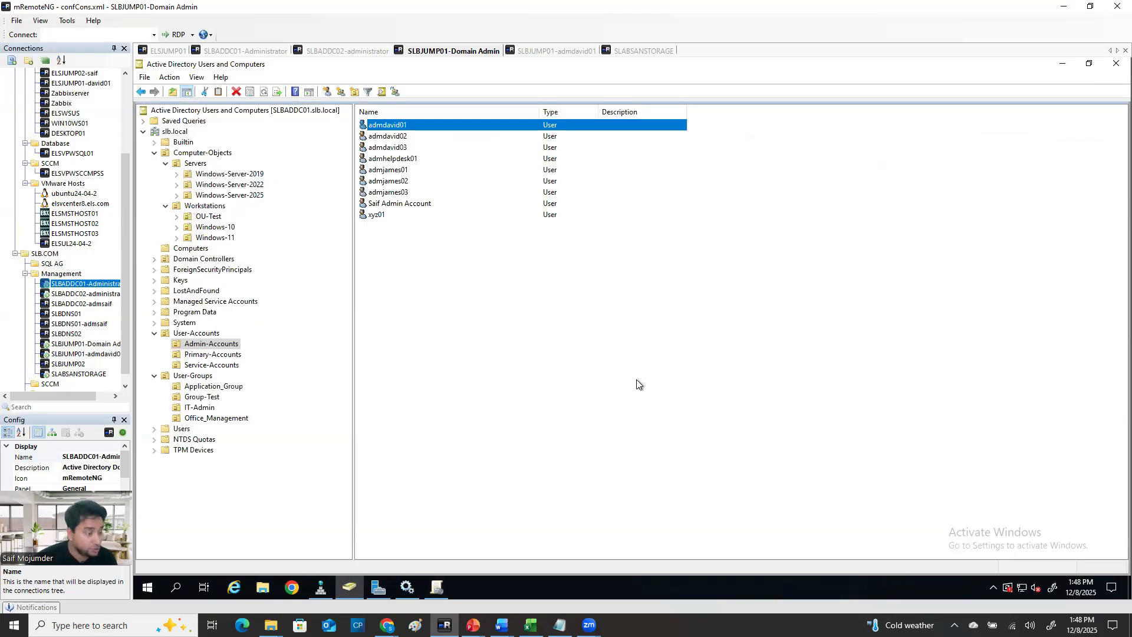
left_click(599, 361)
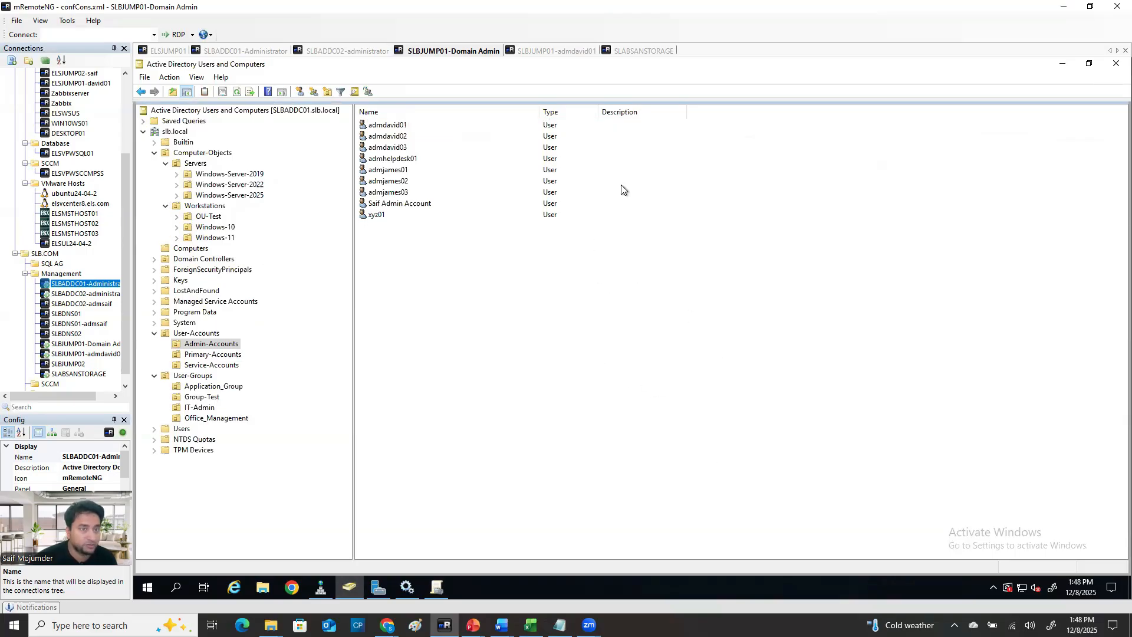
left_click(388, 126)
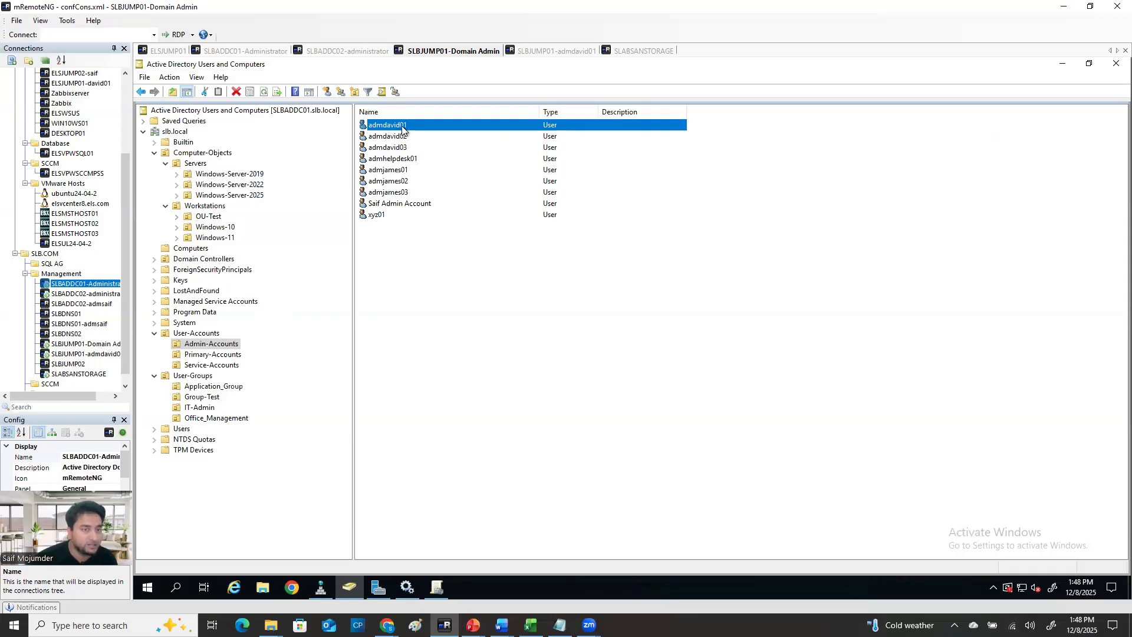
left_click(638, 52)
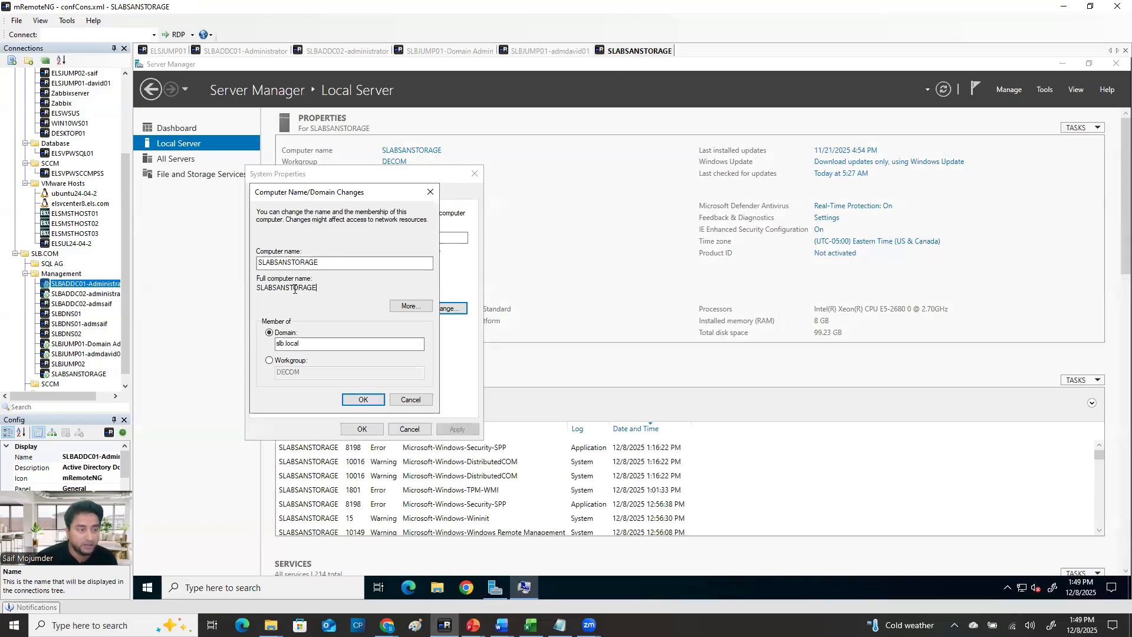
left_click(373, 403)
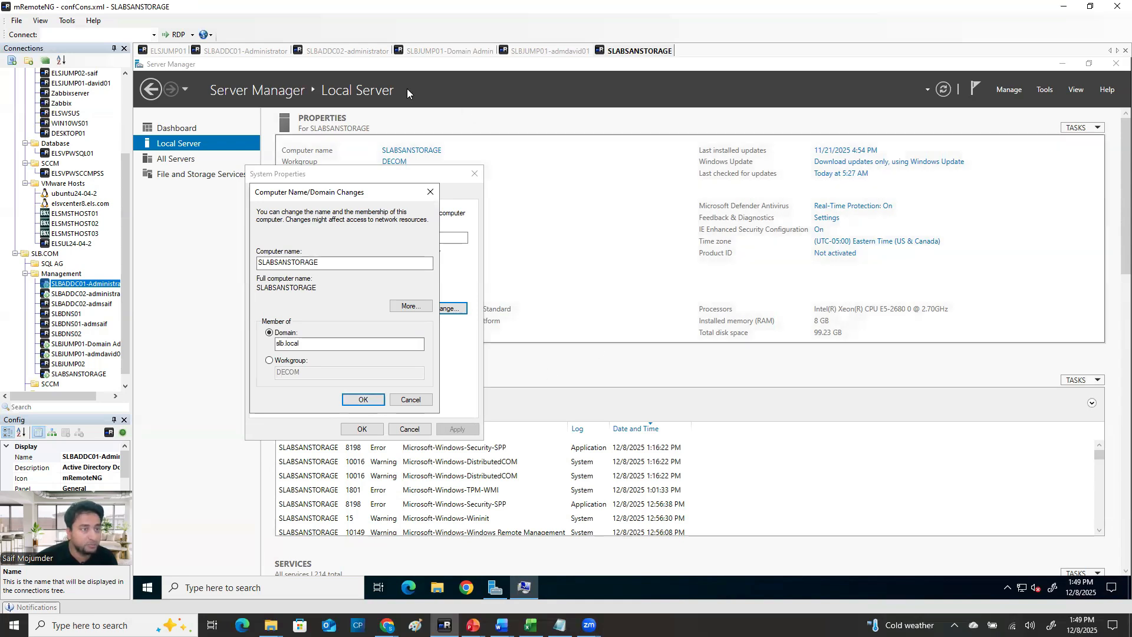
Return to the SLBJUMP01 Domain Admin session and look through Computer-Objects, the Computers container and the three Windows Server OUs.
left_click(425, 54)
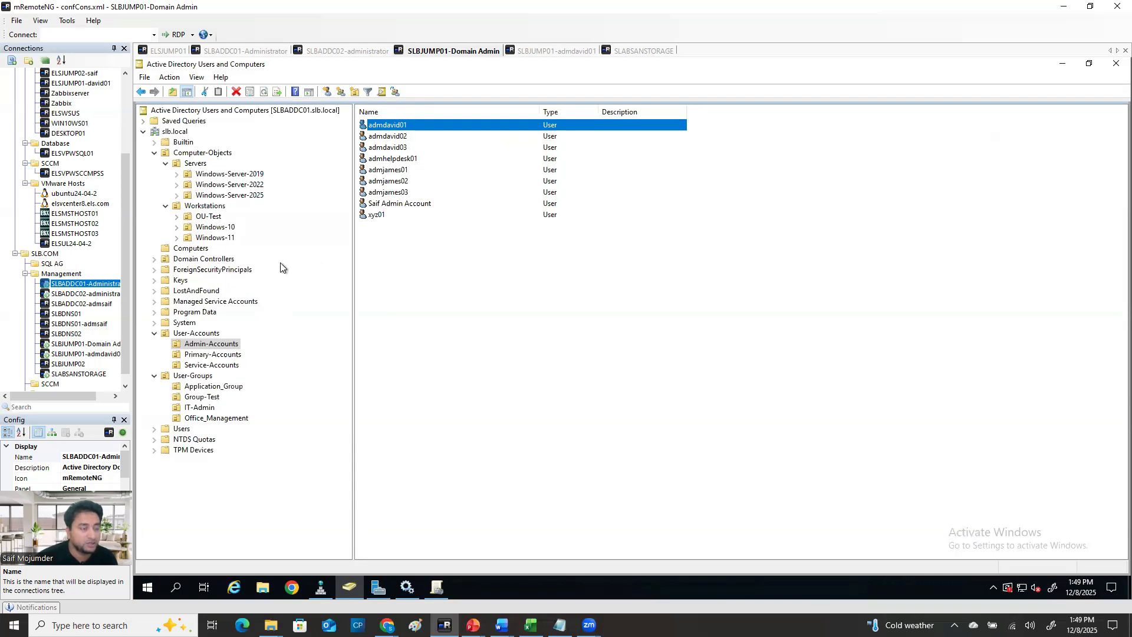
left_click(203, 153)
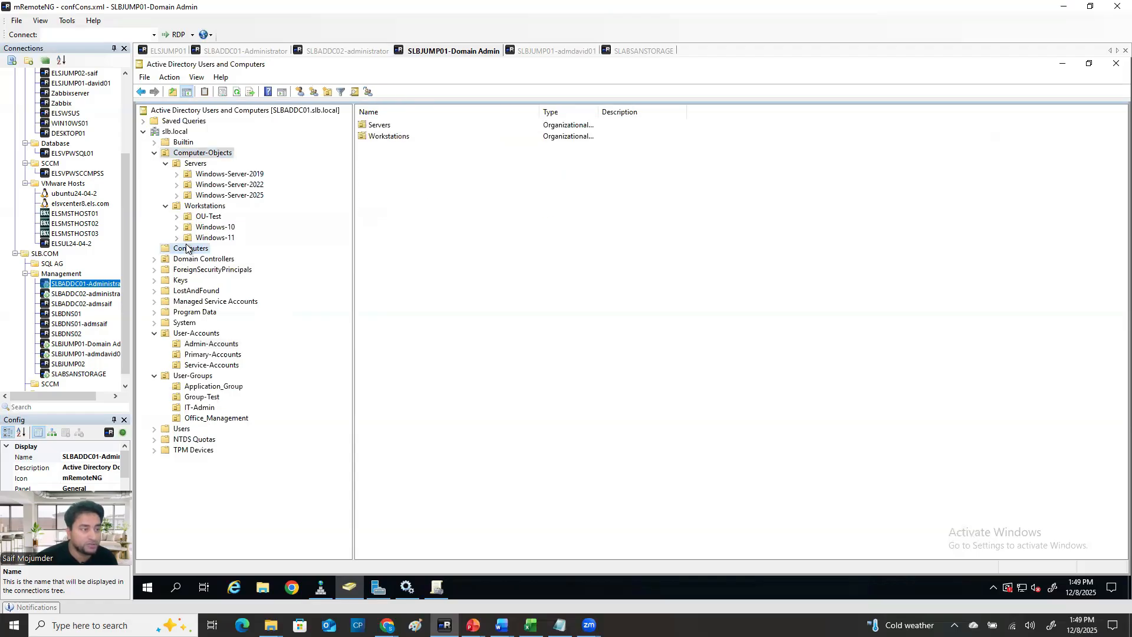
left_click(191, 248)
right_click(466, 222)
mouse_move(521, 256)
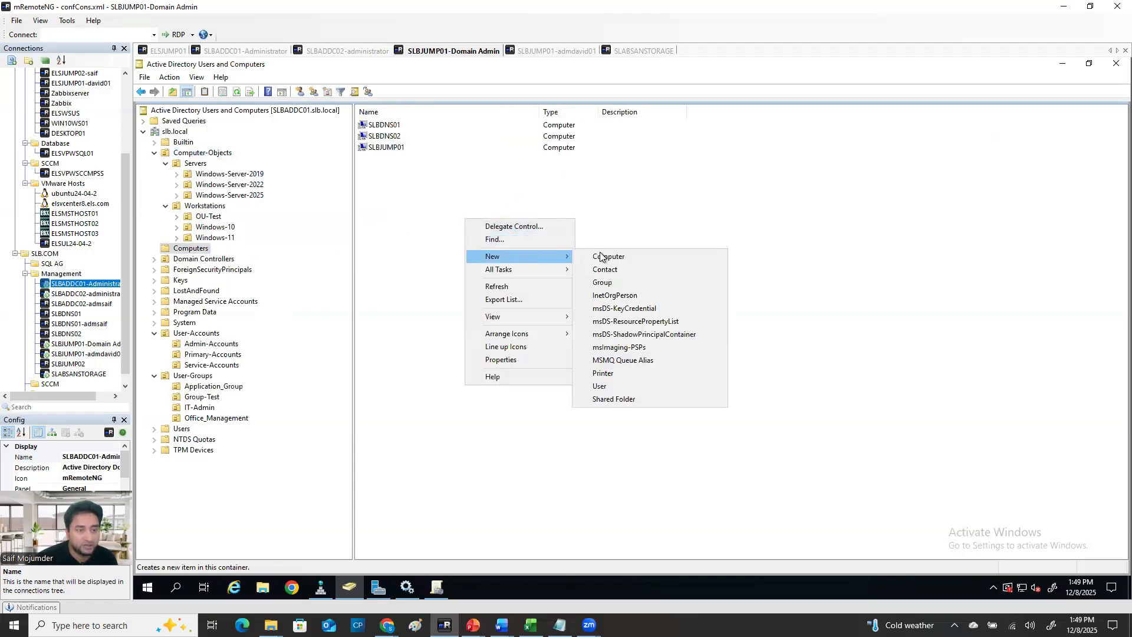
left_click(207, 175)
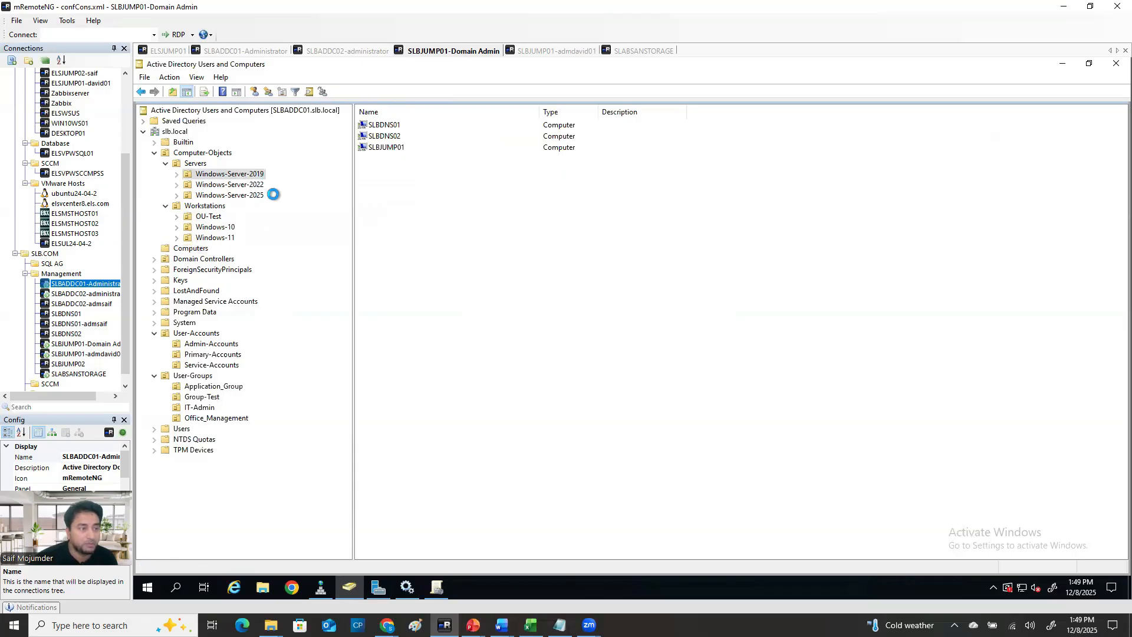
left_click(252, 184)
left_click(252, 196)
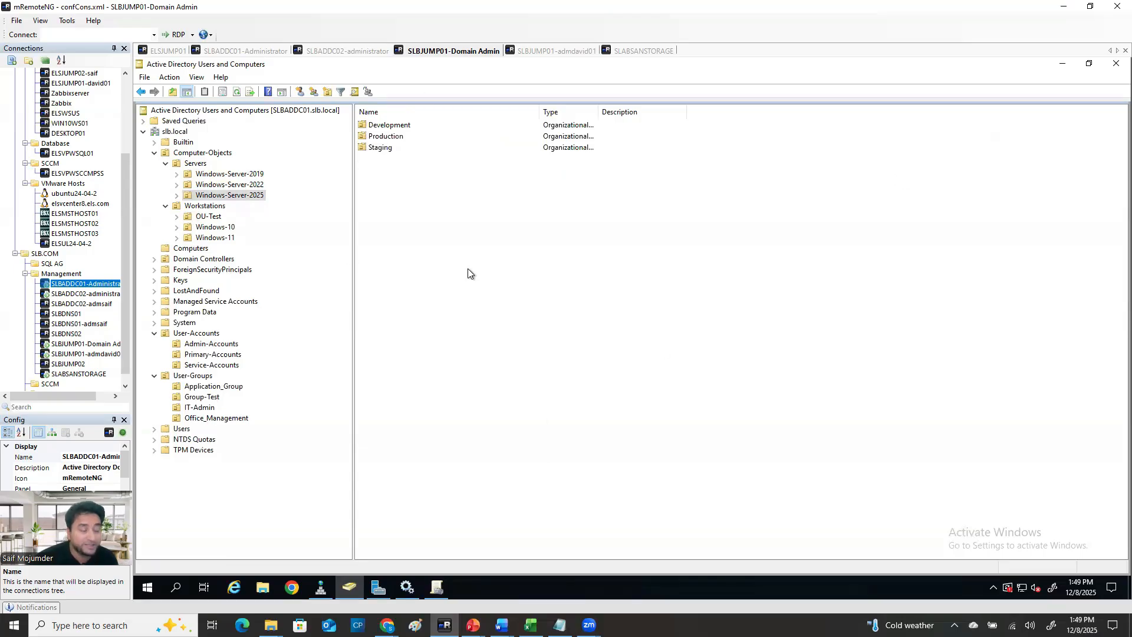
Switch to SLABSANSTORAGE and close its domain change and System Properties dialogs without joining the domain.
left_click(642, 52)
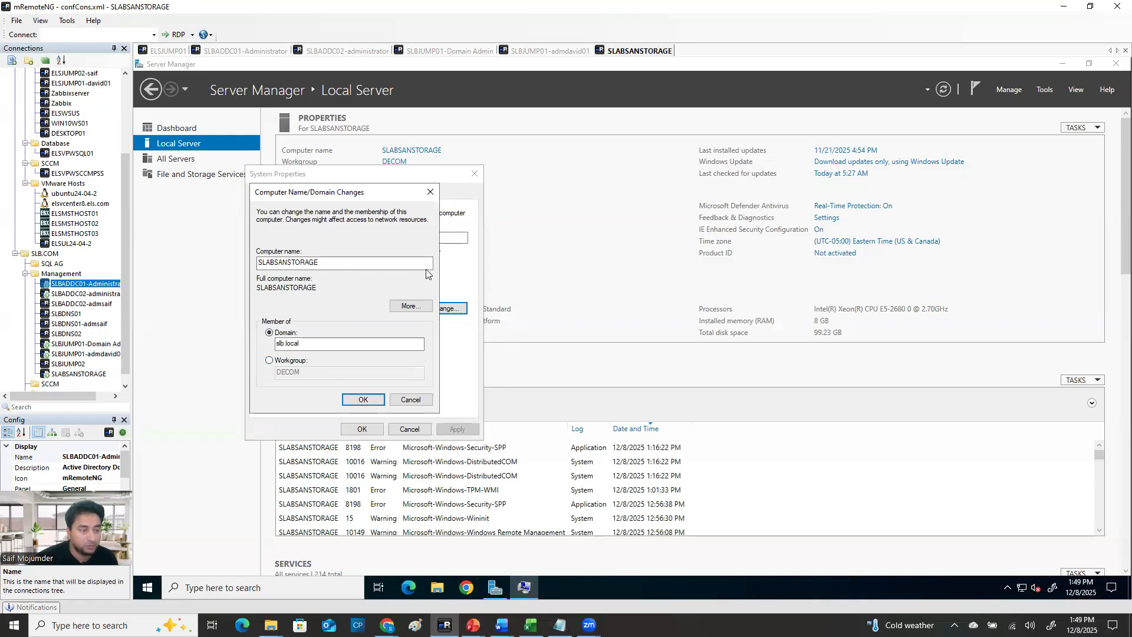
left_click(430, 192)
left_click(471, 177)
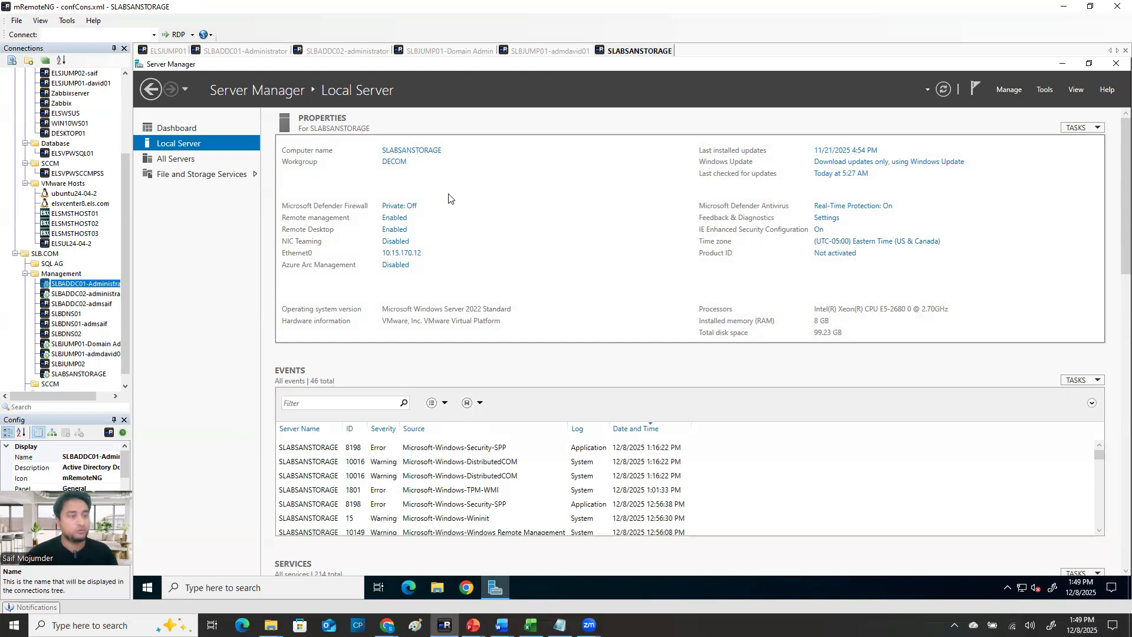
Change SLABSANSTORAGE's membership from workgroup to the slb.local domain and submit the change.
left_click(432, 150)
left_click(343, 218)
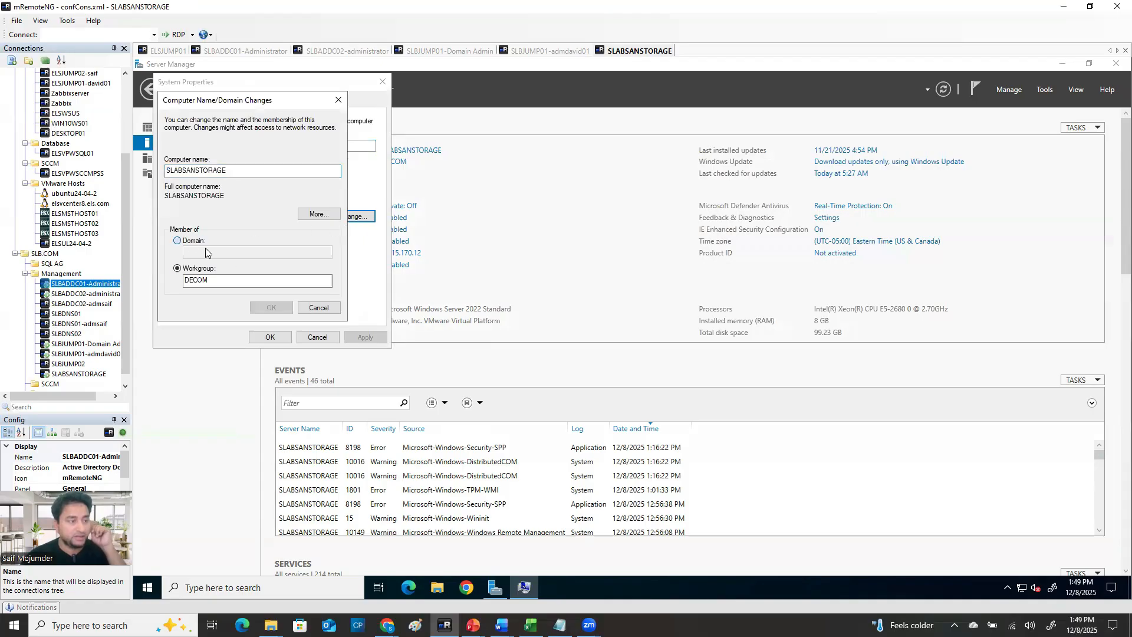
left_click(207, 252)
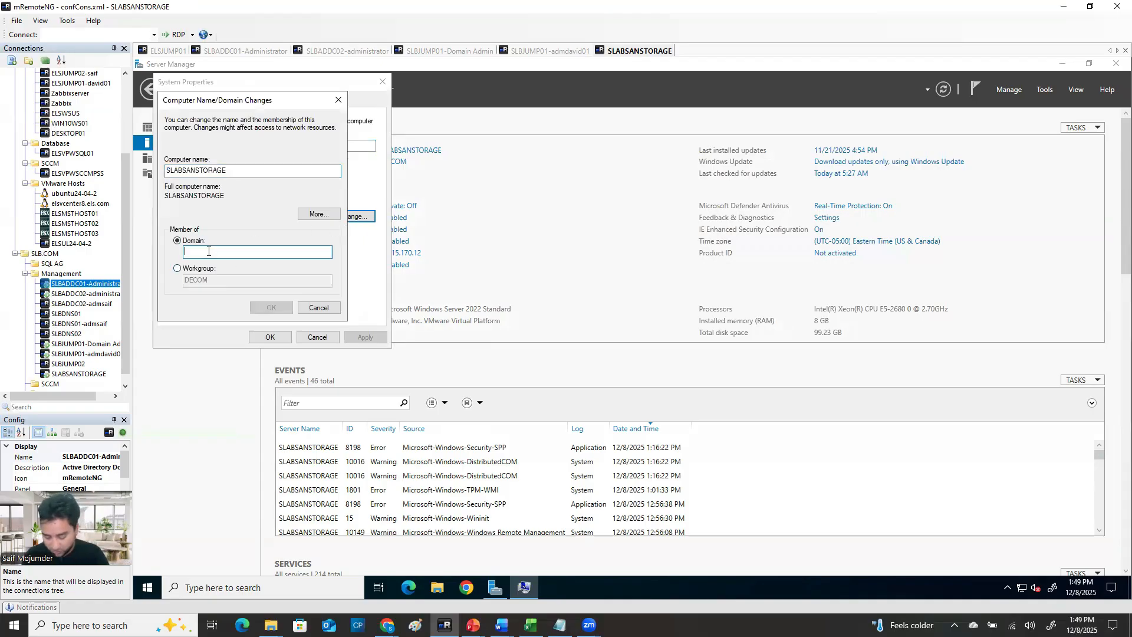
type("slb.local")
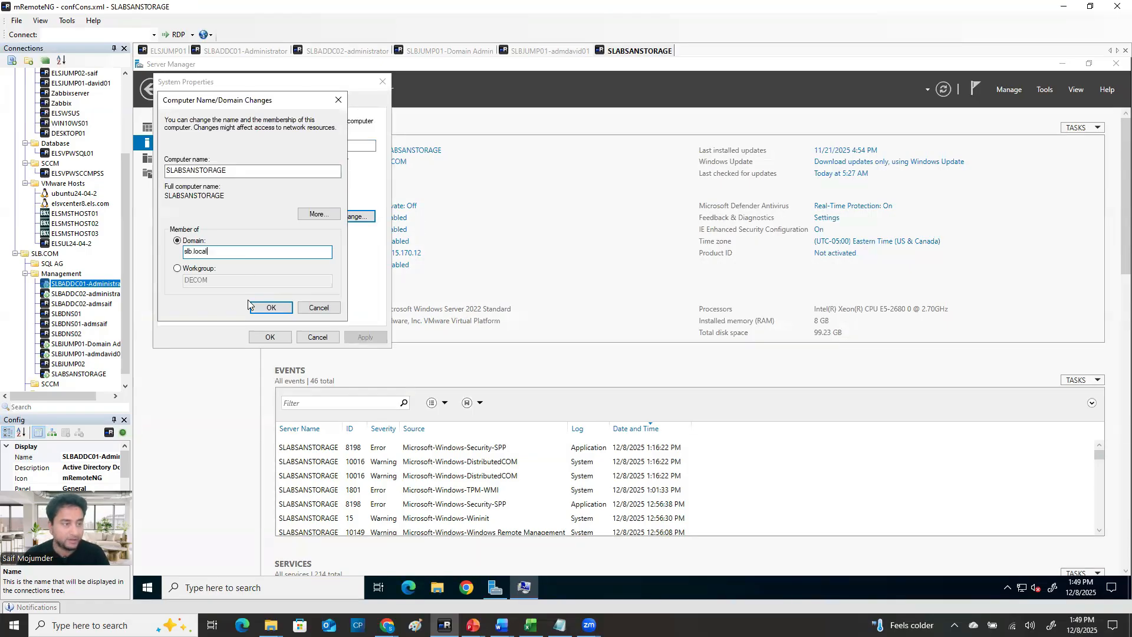
left_click(254, 306)
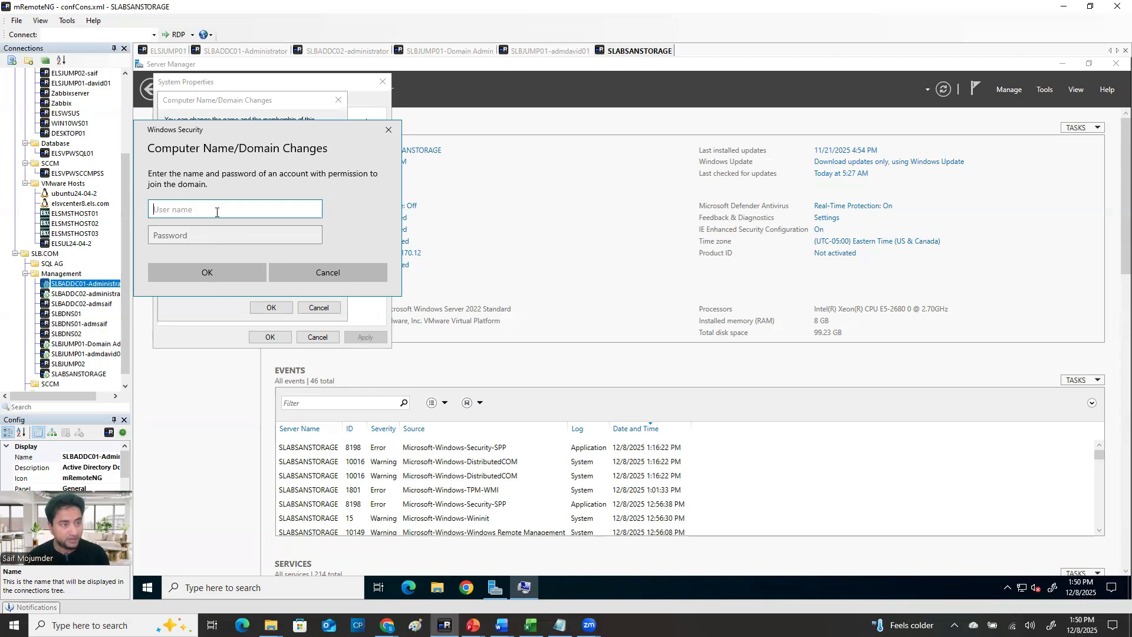
Authorize the domain join with the delegated admin account's user name and password.
type("admdavid01")
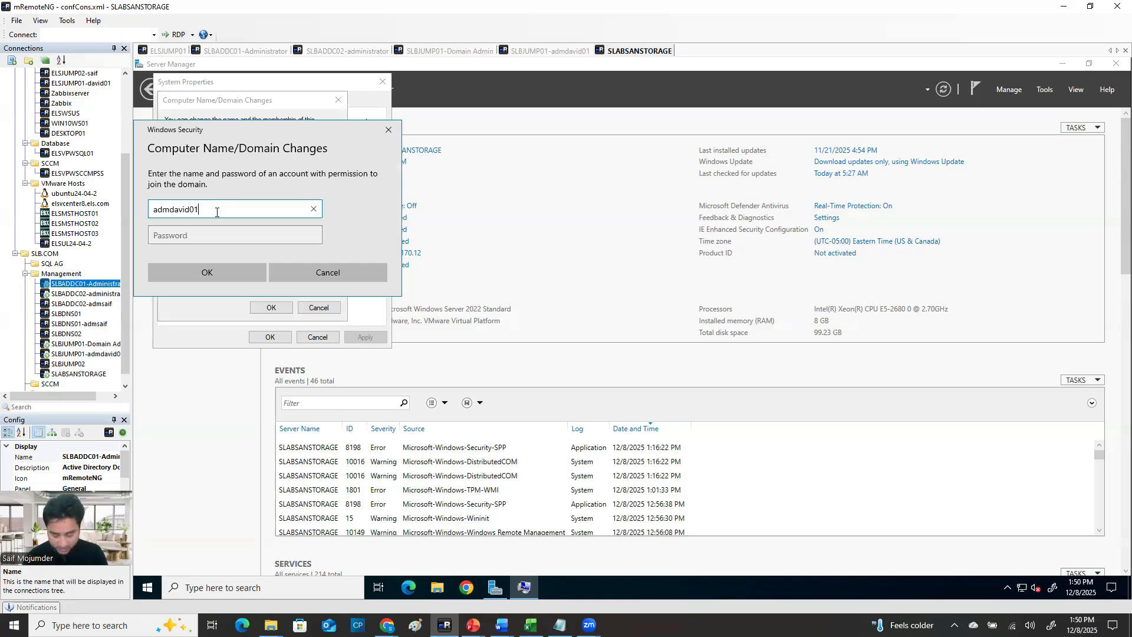
key("Tab")
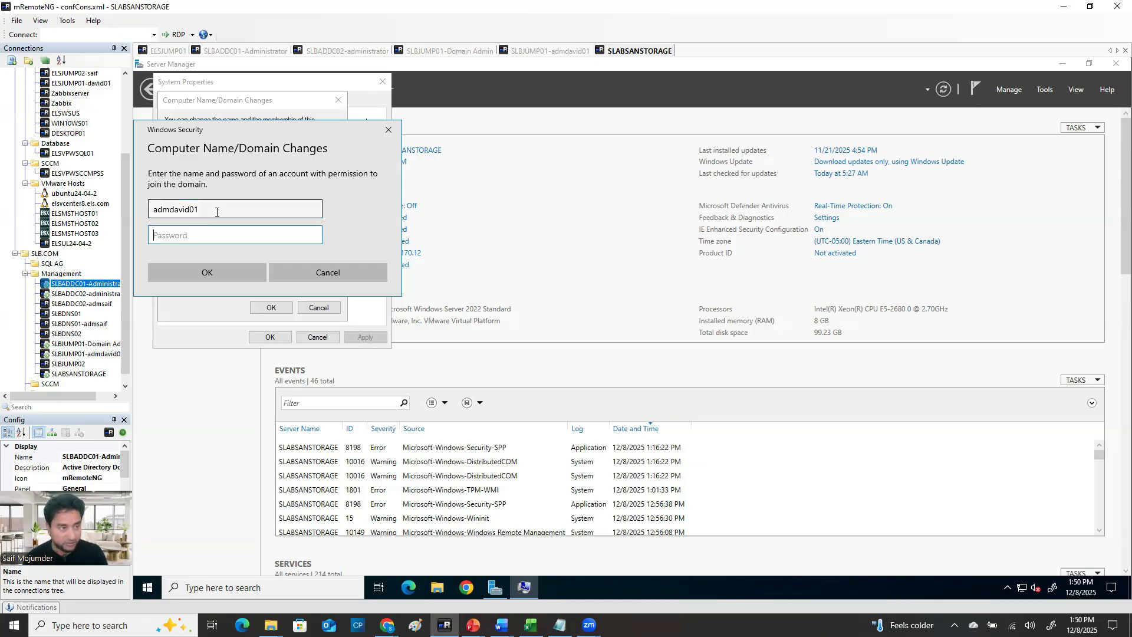
left_click_drag(346, 133, 749, 127)
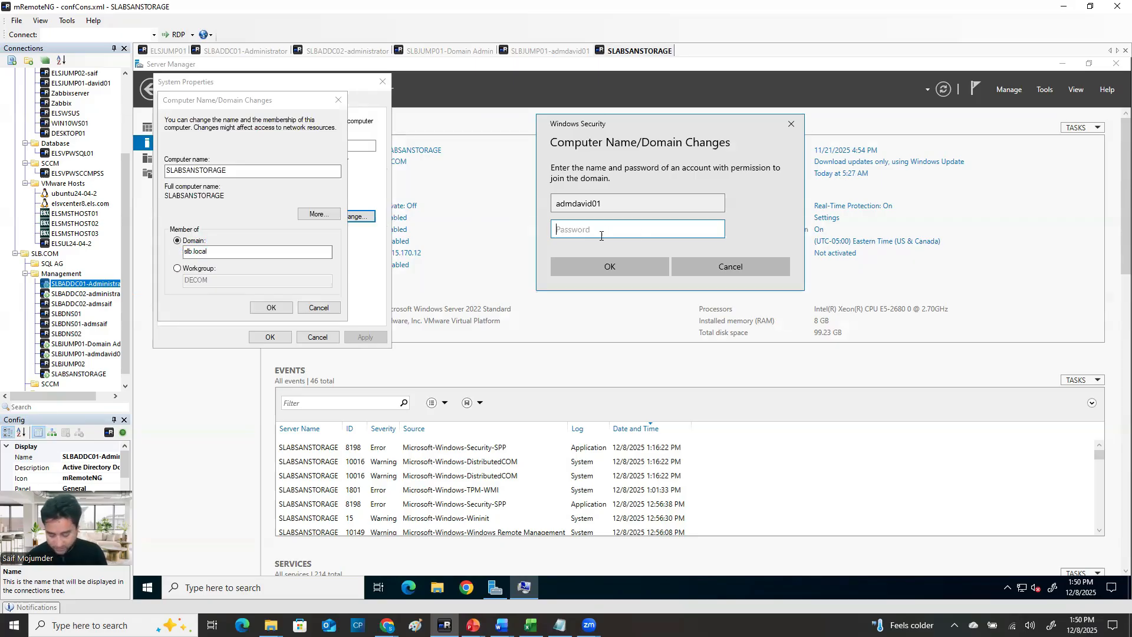
type("•••")
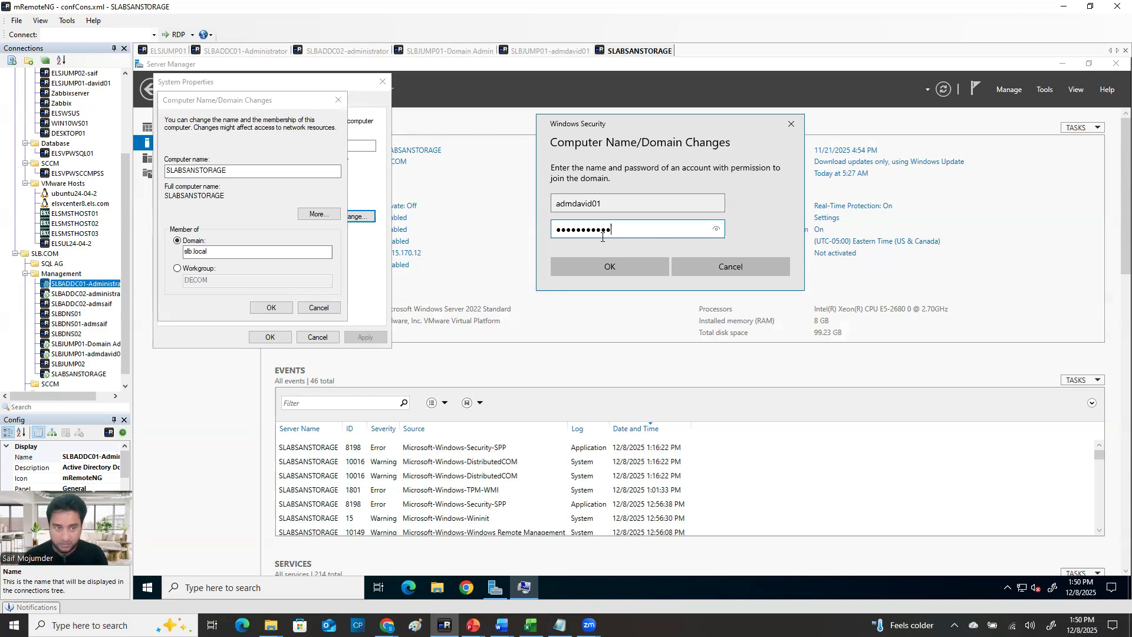
left_click(637, 195)
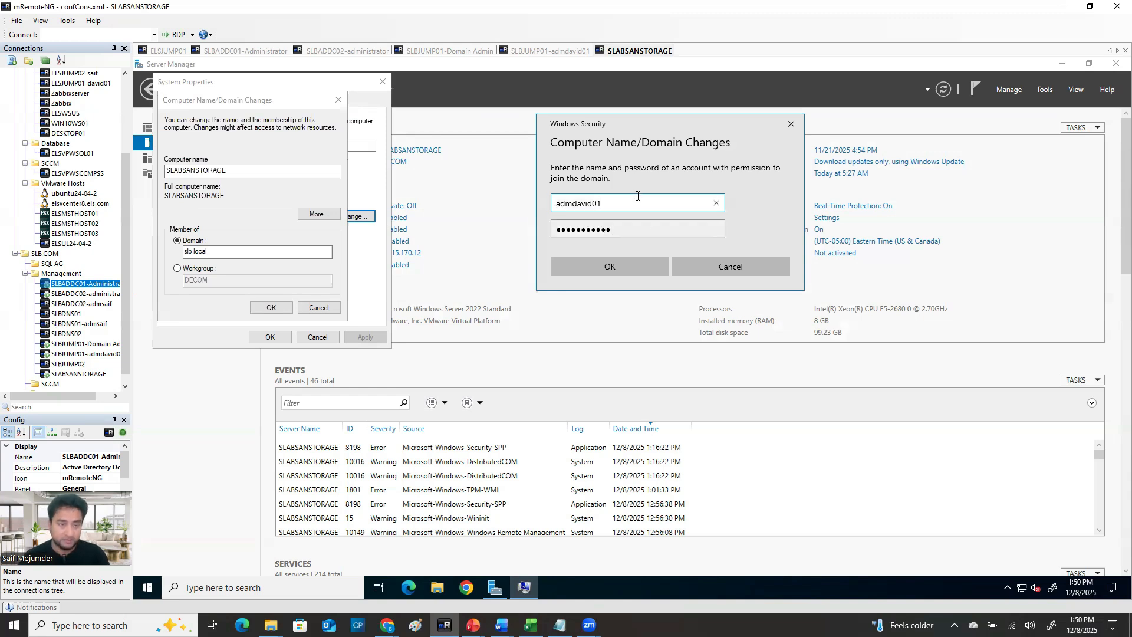
left_click(619, 267)
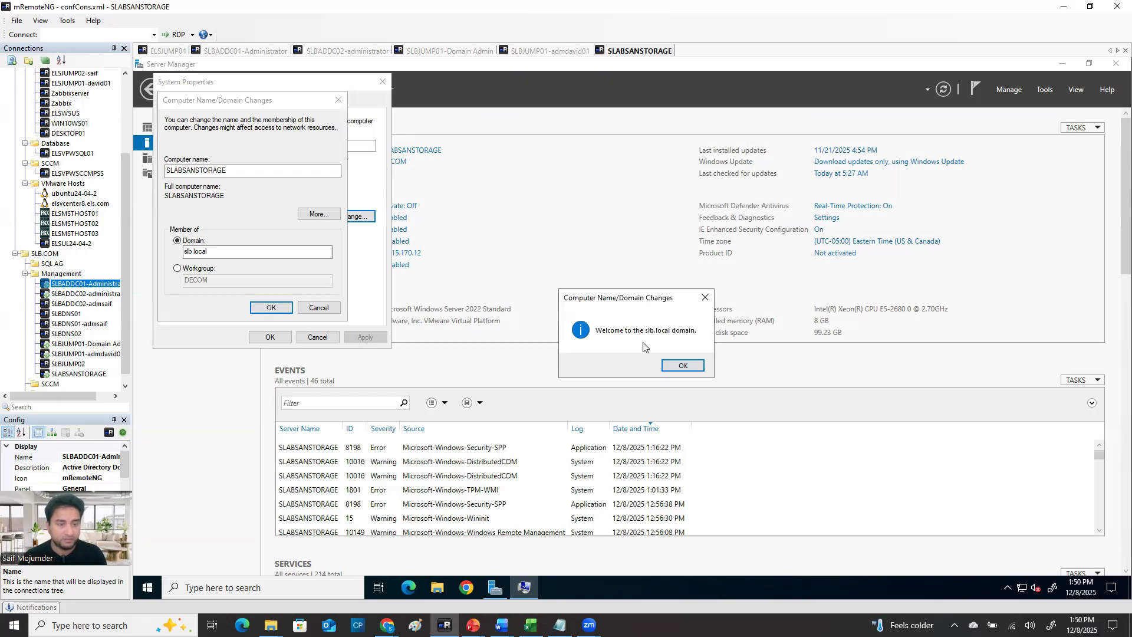
Acknowledge the domain join, close System Properties, and restart SLABSANSTORAGE immediately.
left_click(679, 366)
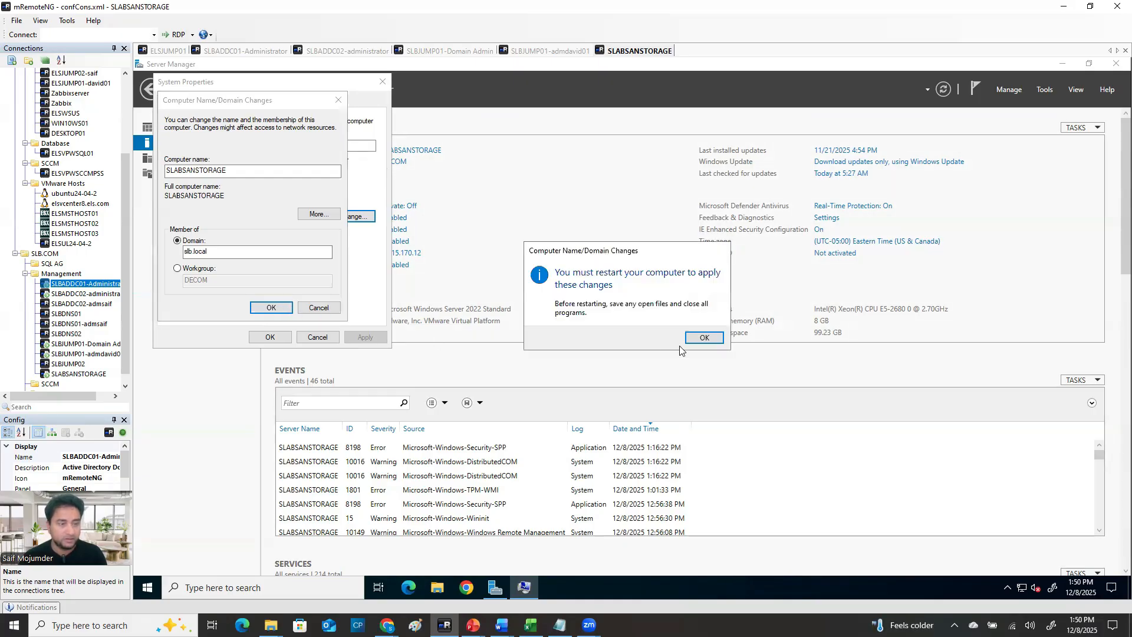
left_click(704, 338)
left_click(265, 337)
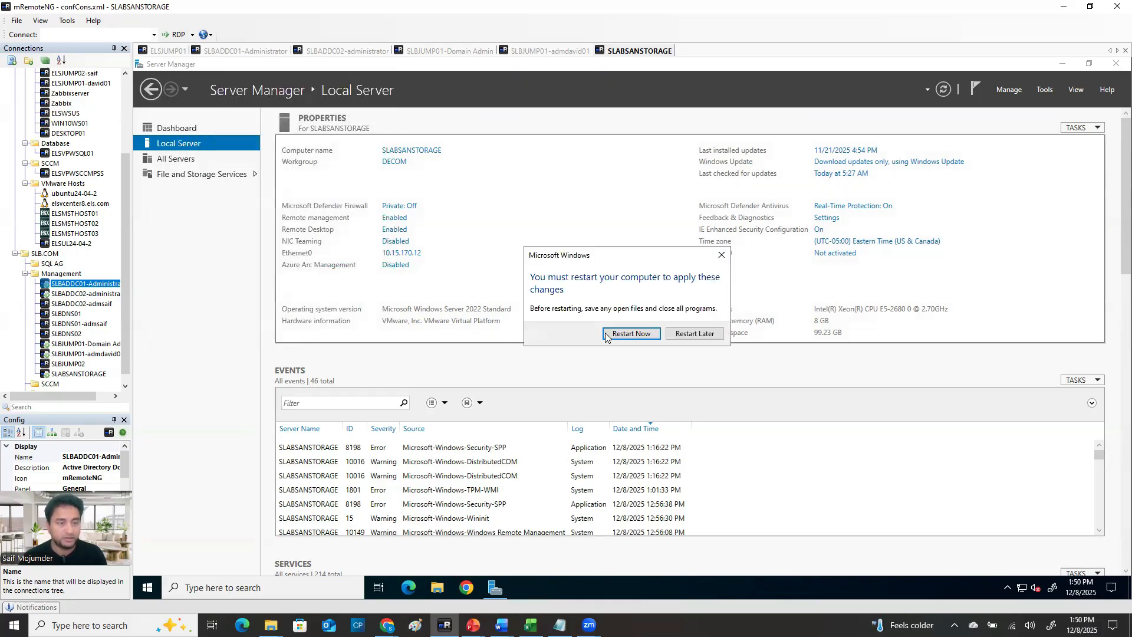
left_click(646, 335)
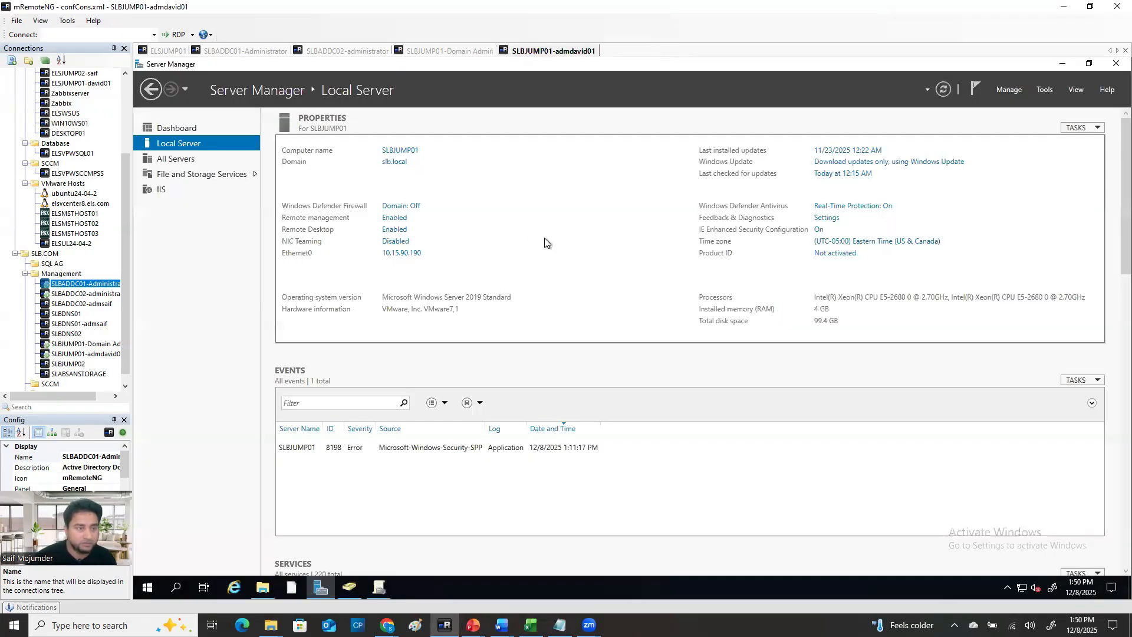
Switch to the SLBJUMP01 Domain Admin session, refresh the Computers container, and select SLABSANSTORAGE.
left_click(352, 54)
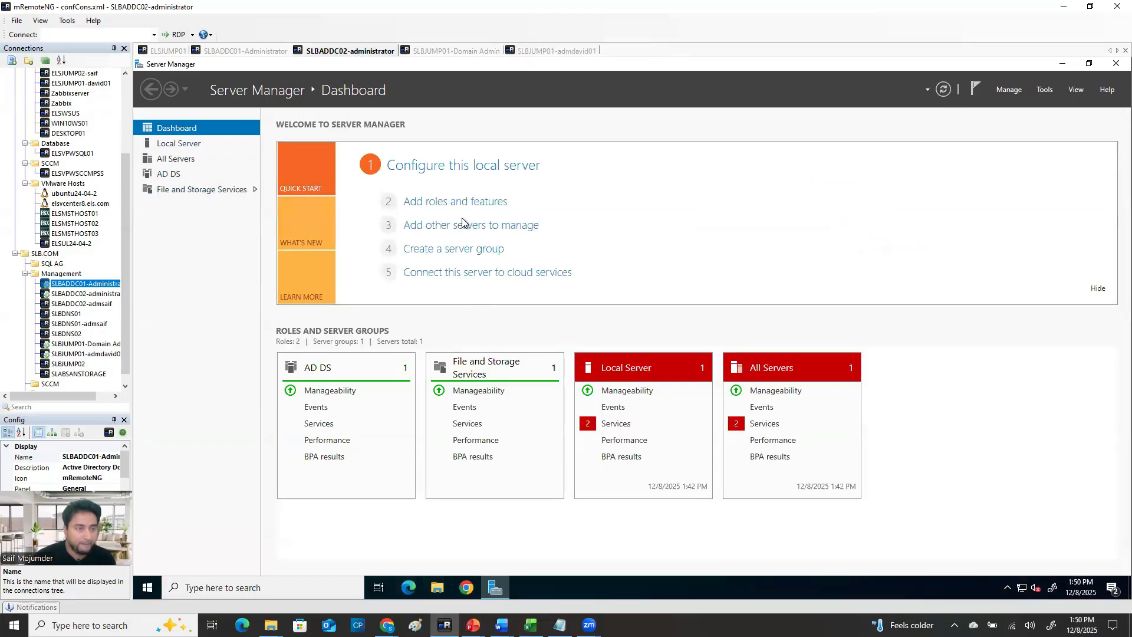
left_click(458, 51)
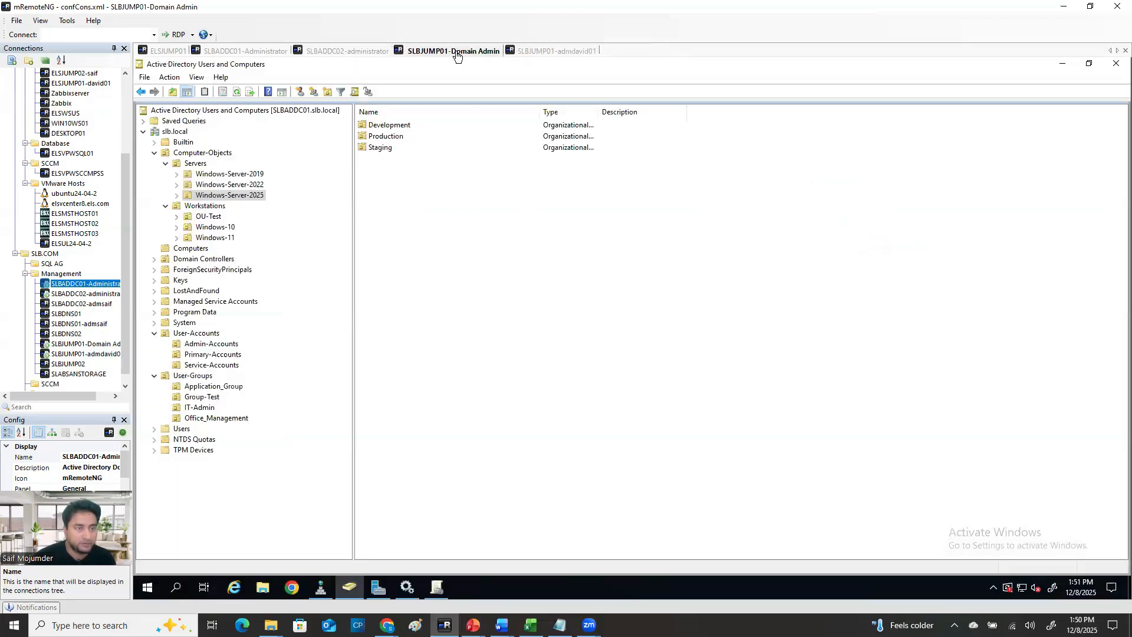
left_click(187, 250)
left_click(237, 92)
left_click(401, 128)
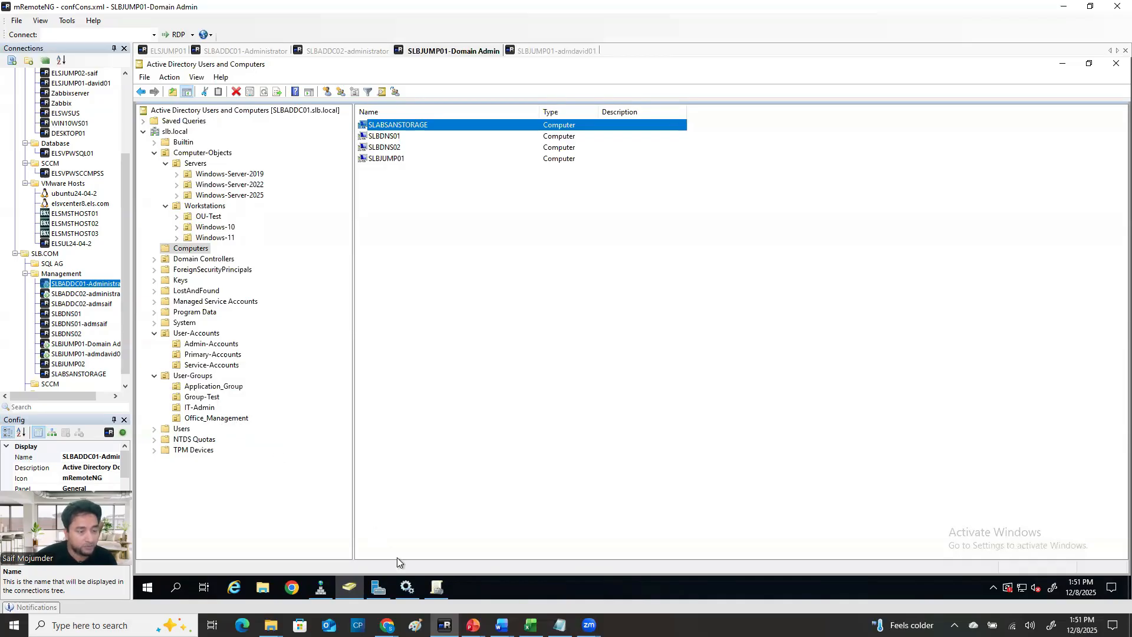
Switch to Group Policy Management and show the settings of GPO to restrict domain joins.
left_click(441, 591)
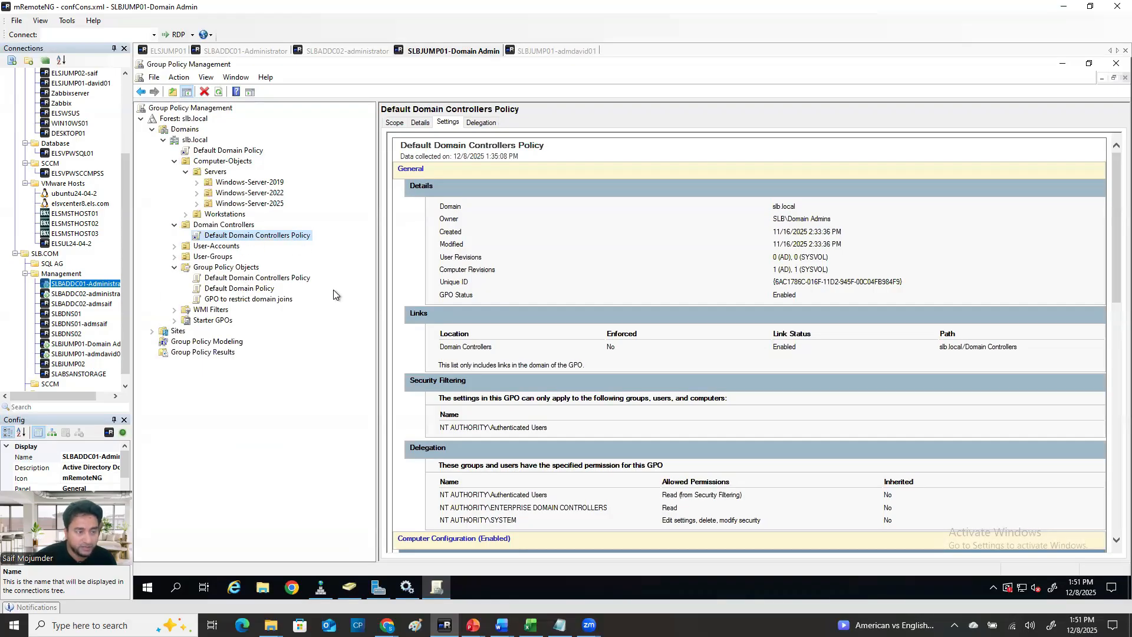
left_click(271, 300)
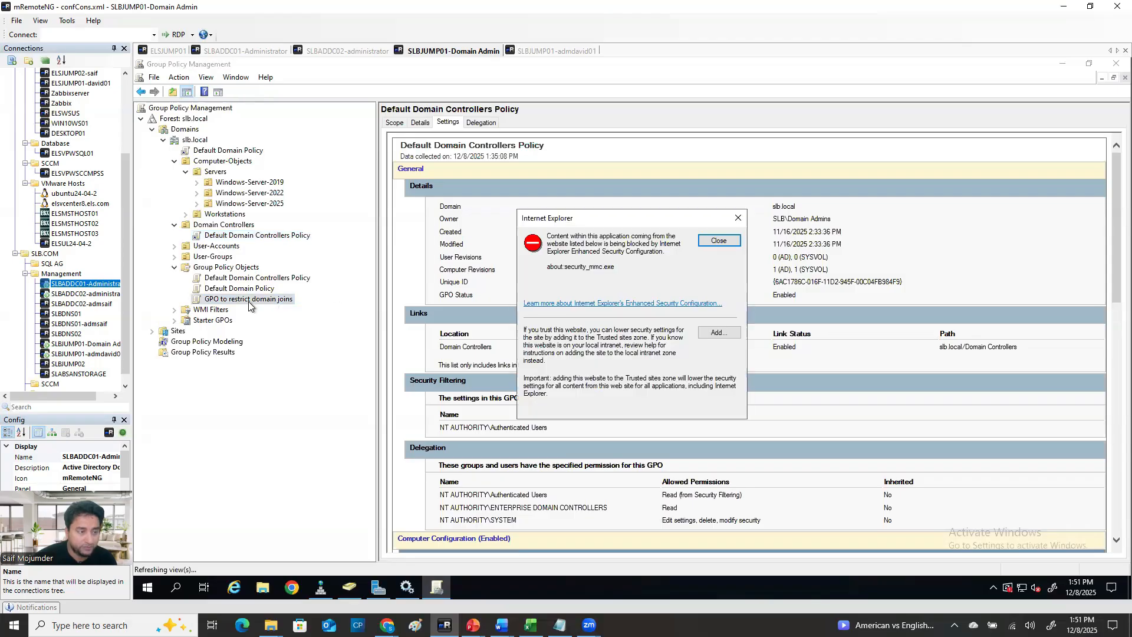
left_click(713, 242)
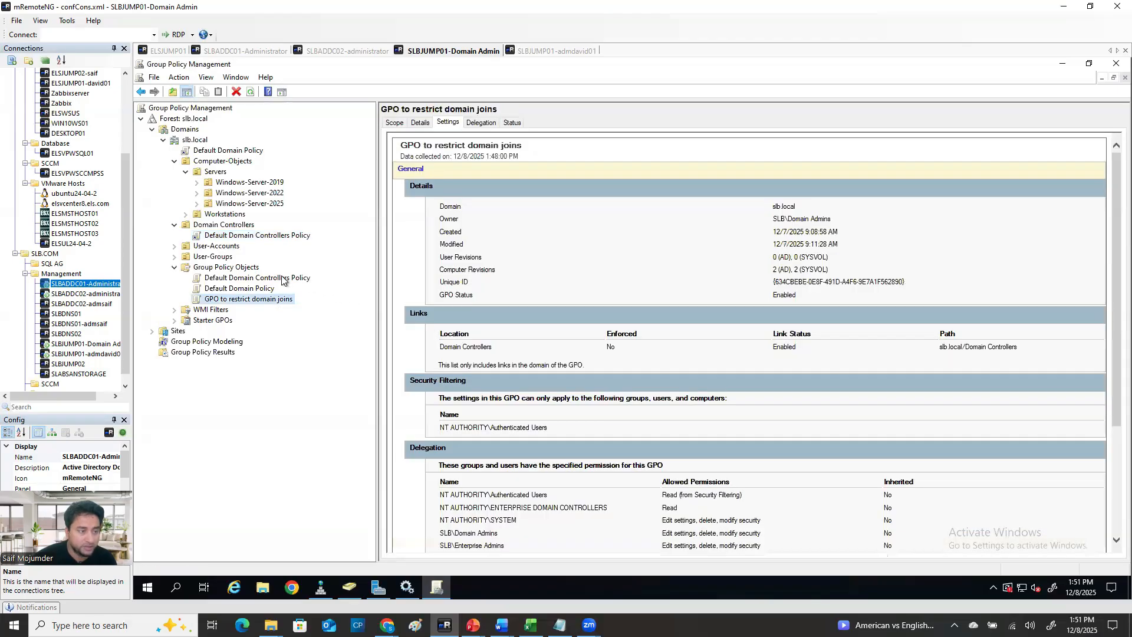
Link the existing GPO to restrict domain joins to the Domain Controllers OU.
left_click(235, 227)
right_click(236, 229)
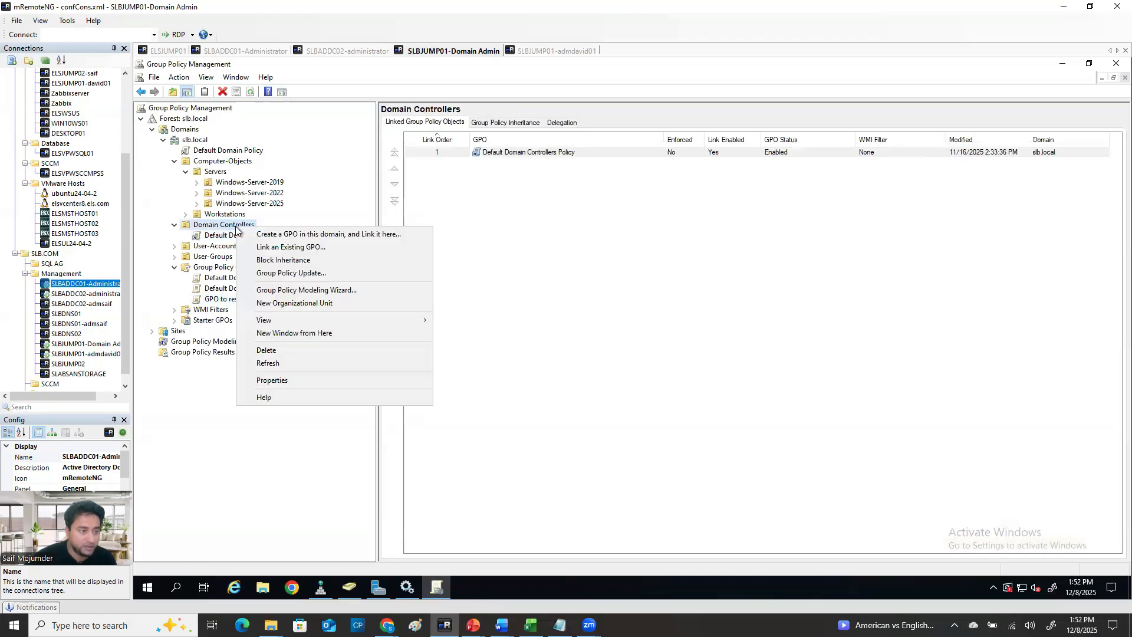
left_click(281, 248)
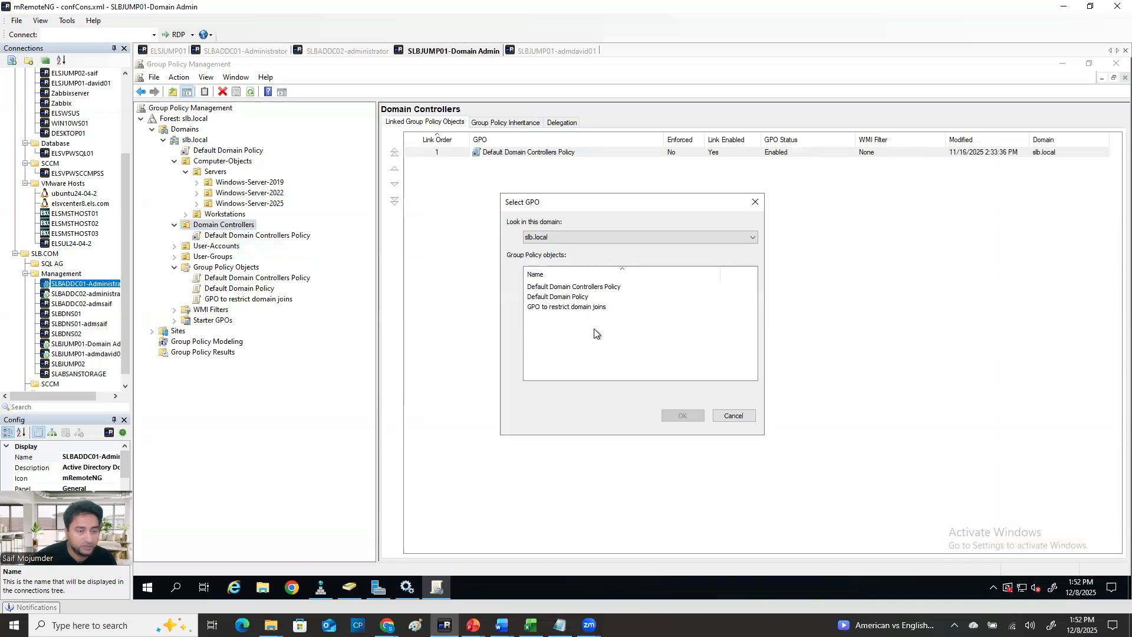
left_click(569, 307)
left_click(684, 416)
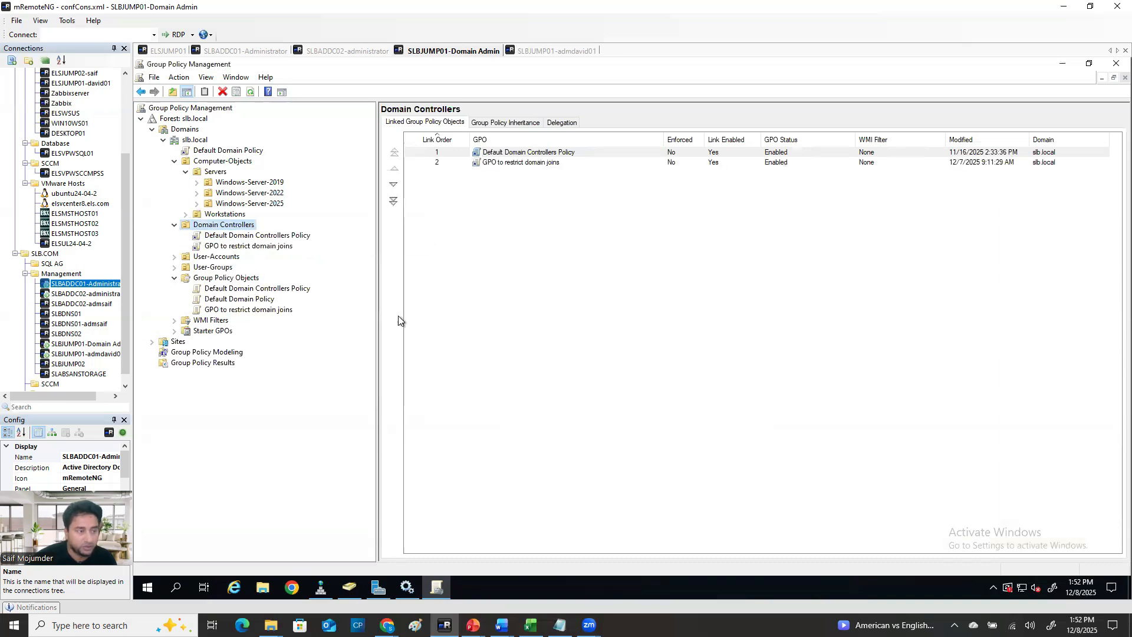
Move GPO to restrict domain joins above Default Domain Controllers Policy in the Domain Controllers link order, and refresh the list.
left_click(521, 164)
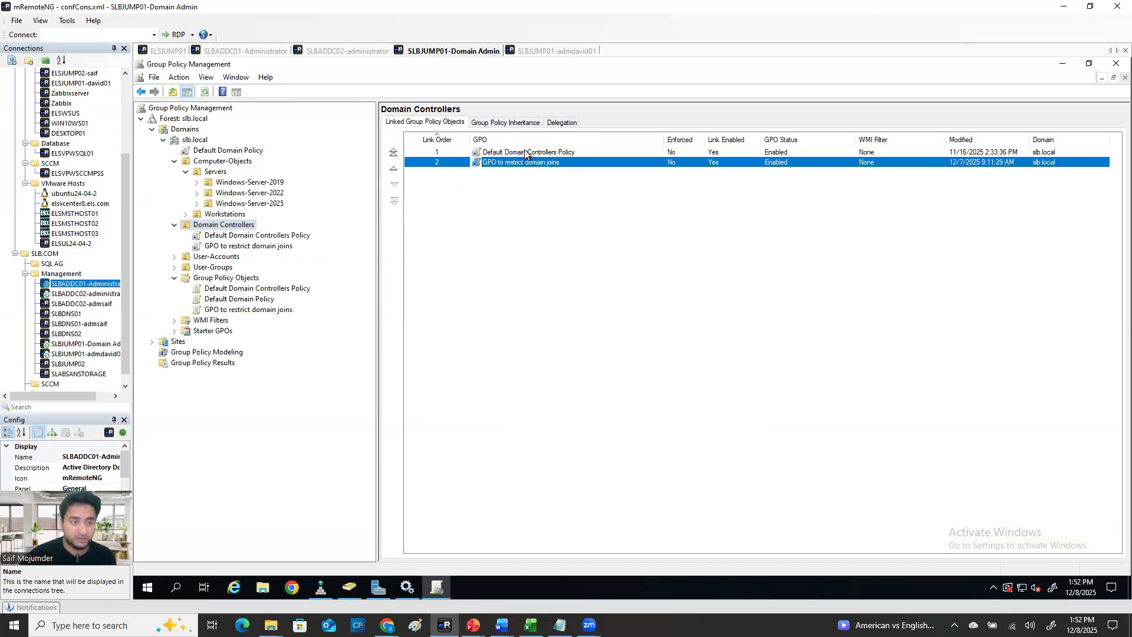
left_click(514, 153)
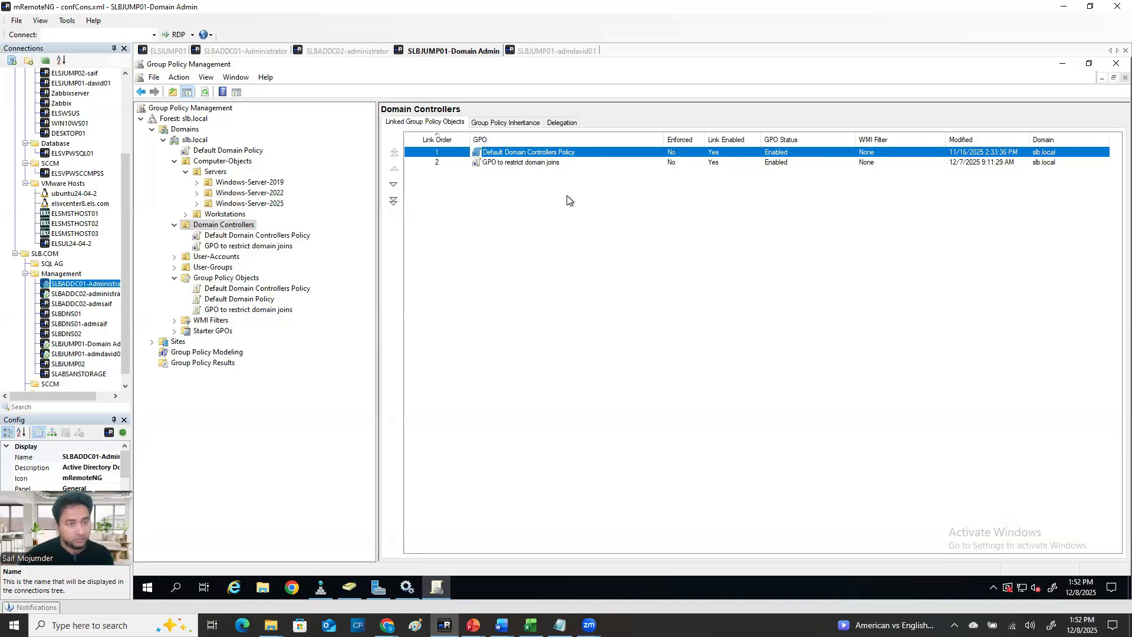
left_click(552, 164)
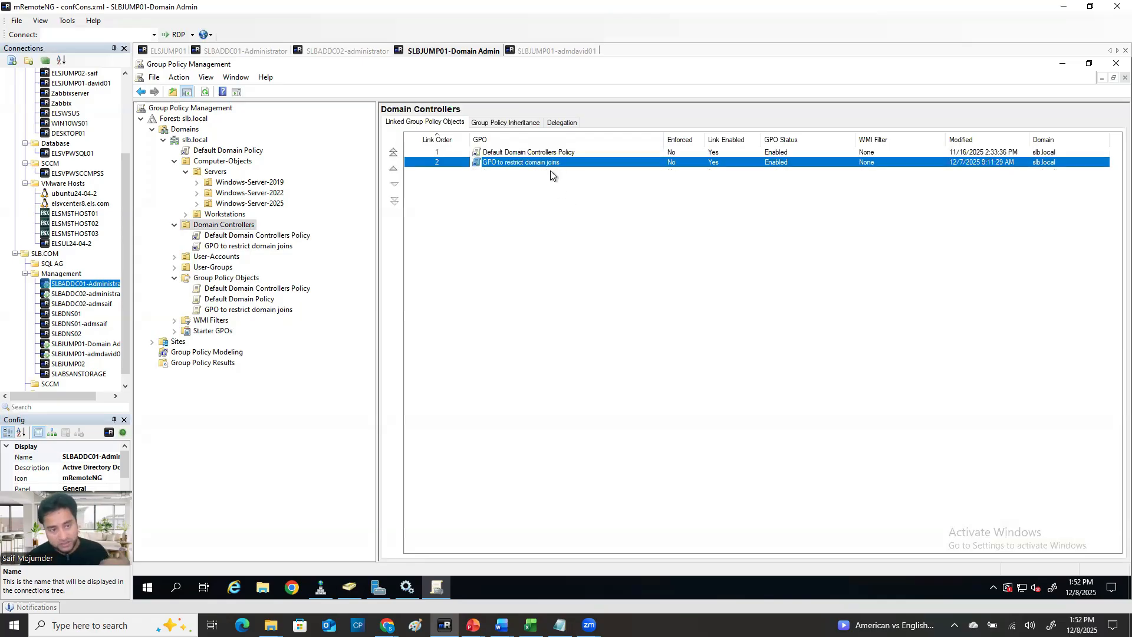
left_click(548, 155)
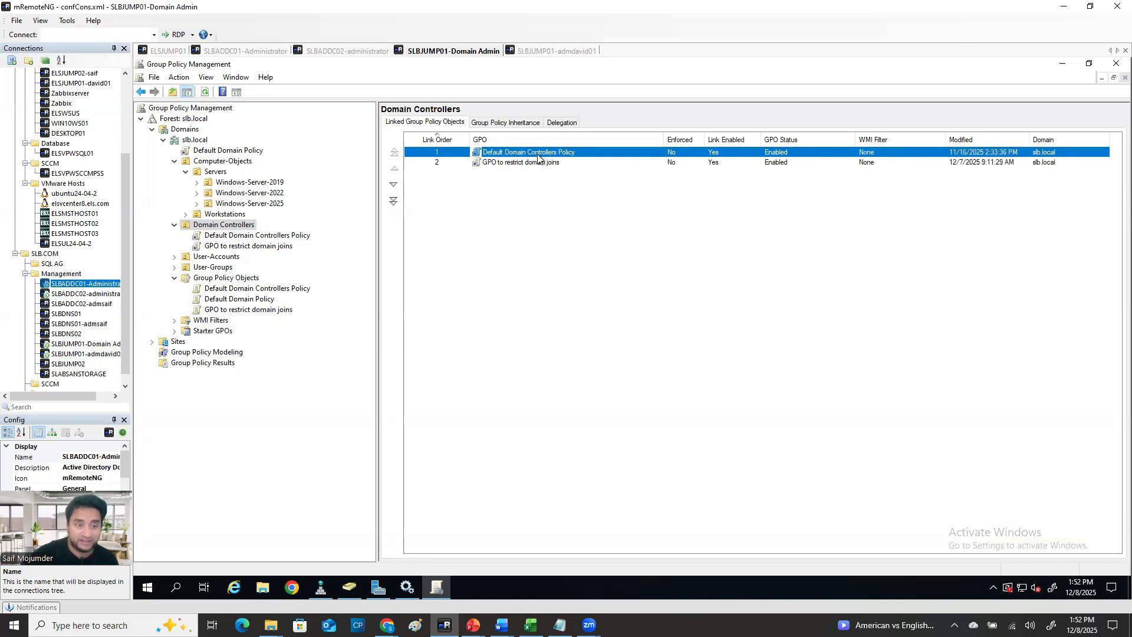
left_click(535, 165)
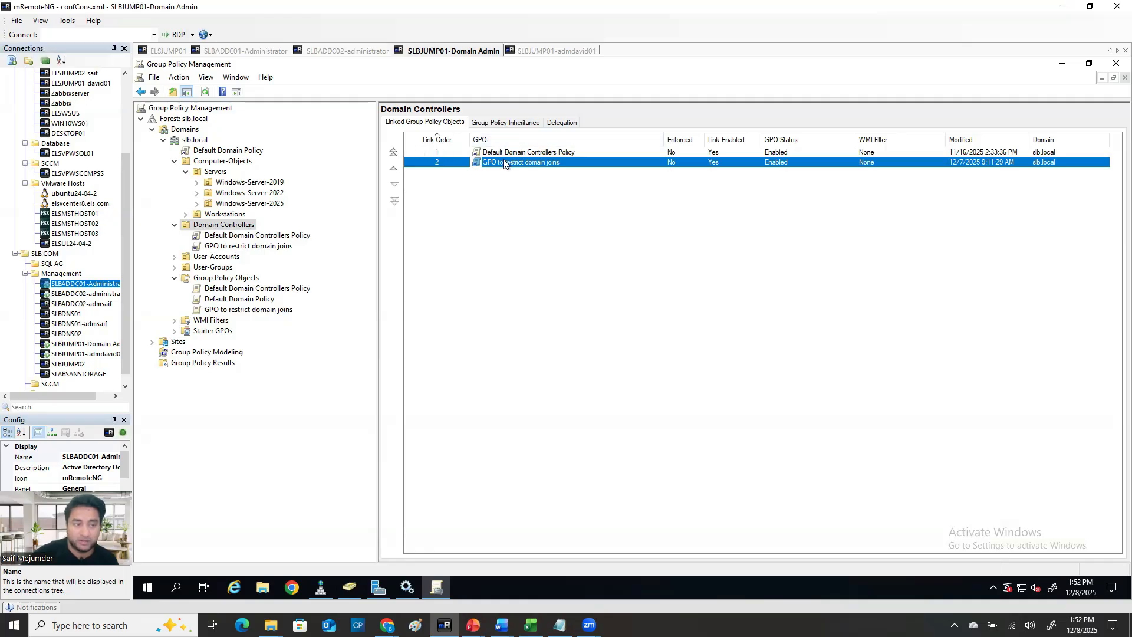
left_click(392, 170)
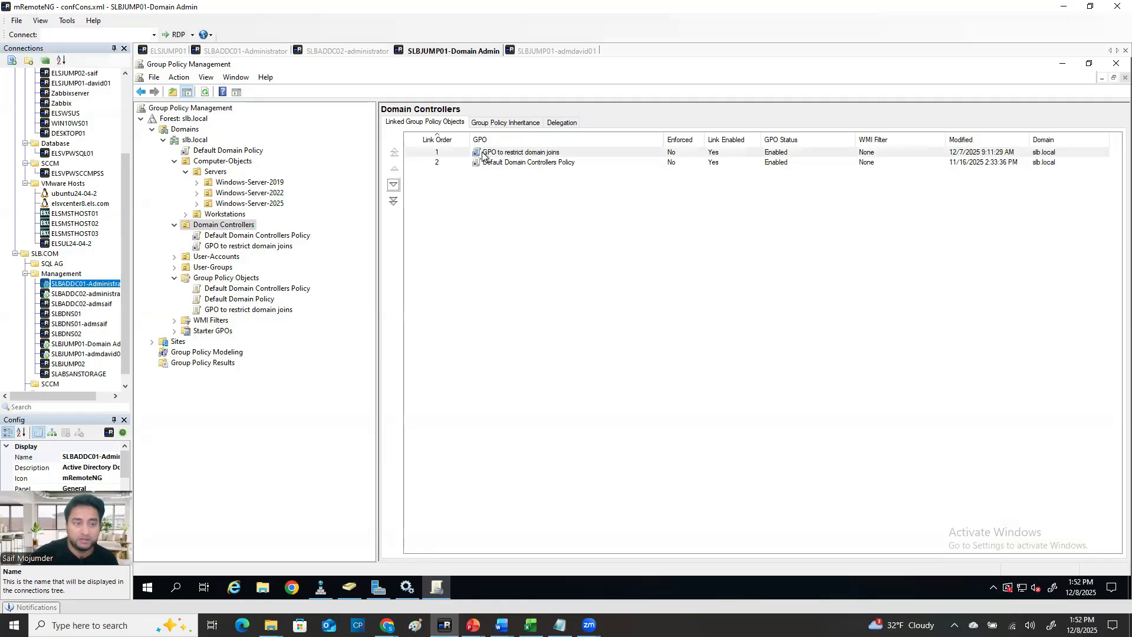
left_click(516, 164)
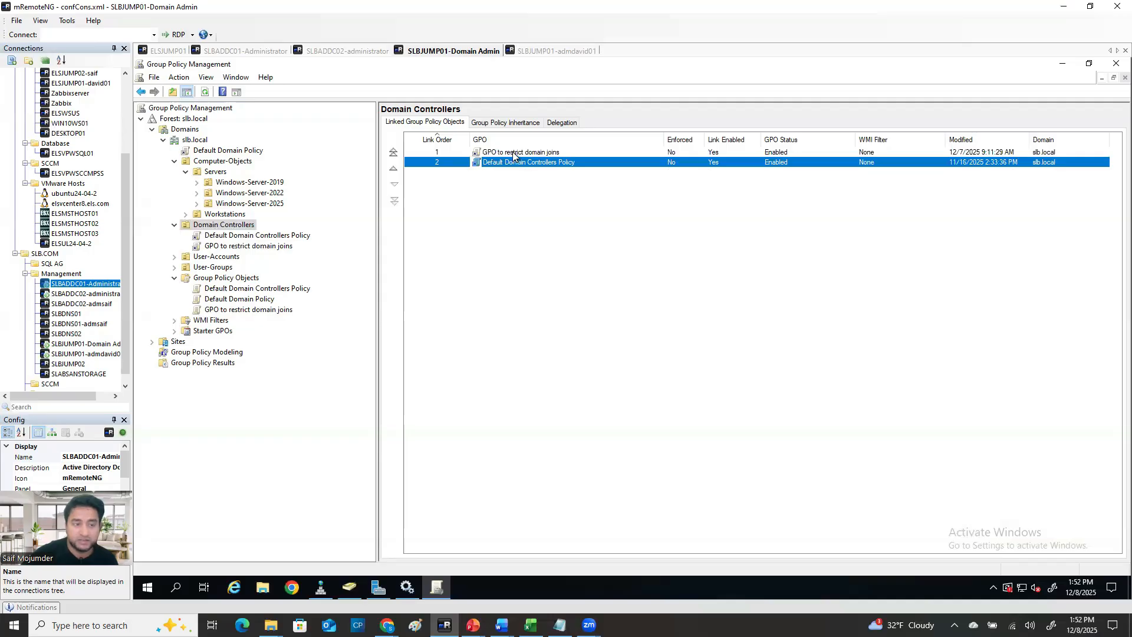
left_click(513, 154)
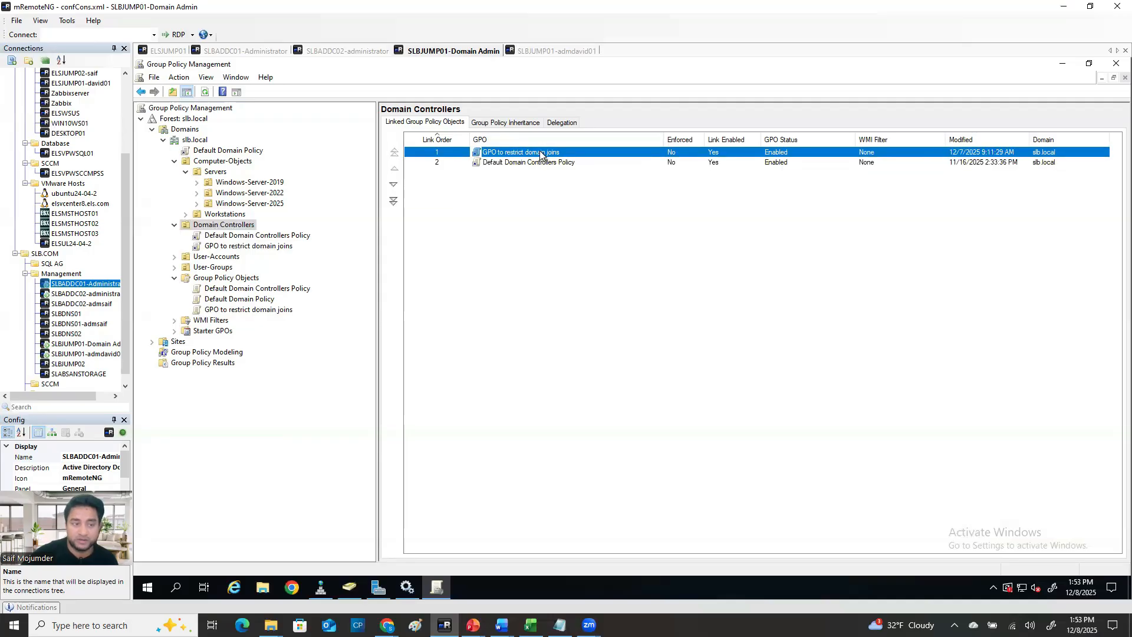
left_click(206, 93)
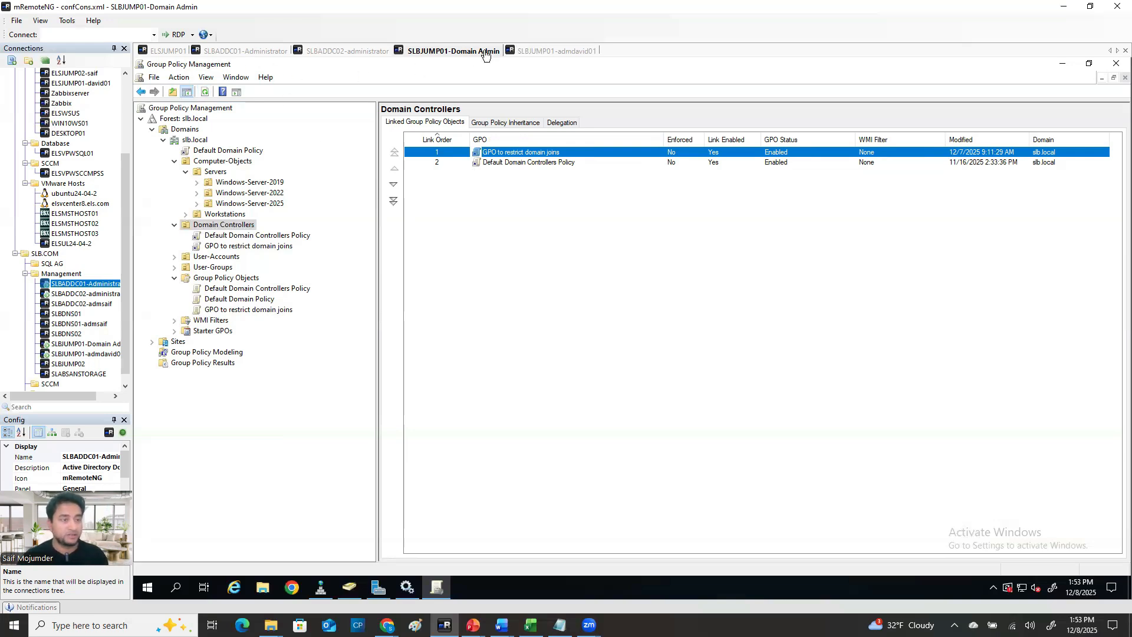
Switch to the SLBADDC01-Administrator session and open Command Prompt as administrator.
left_click(236, 50)
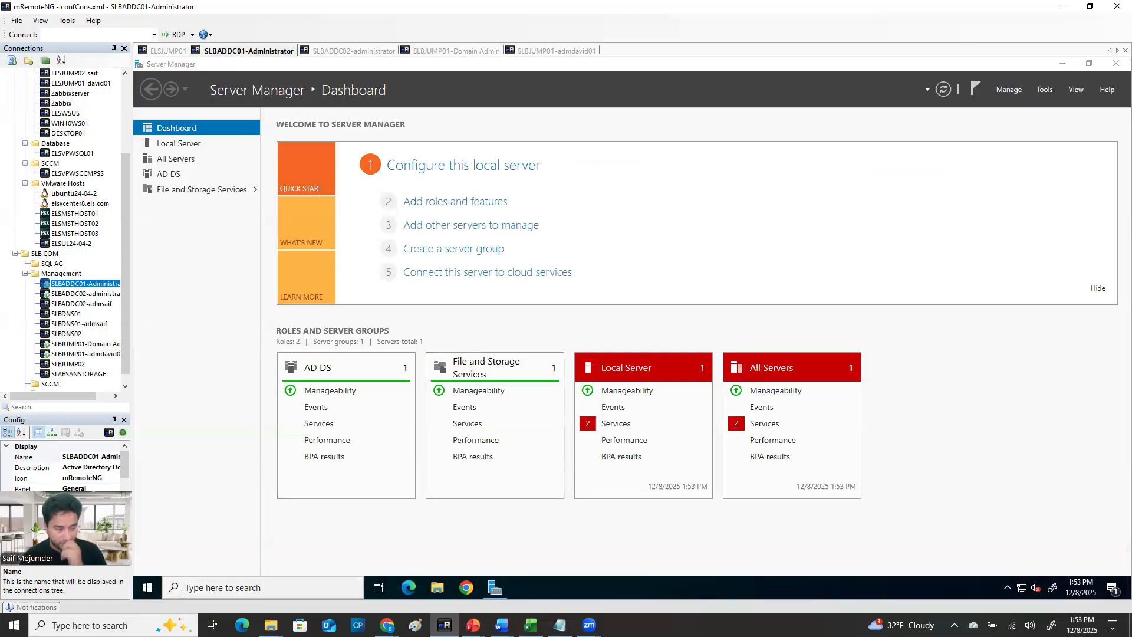
left_click(181, 593)
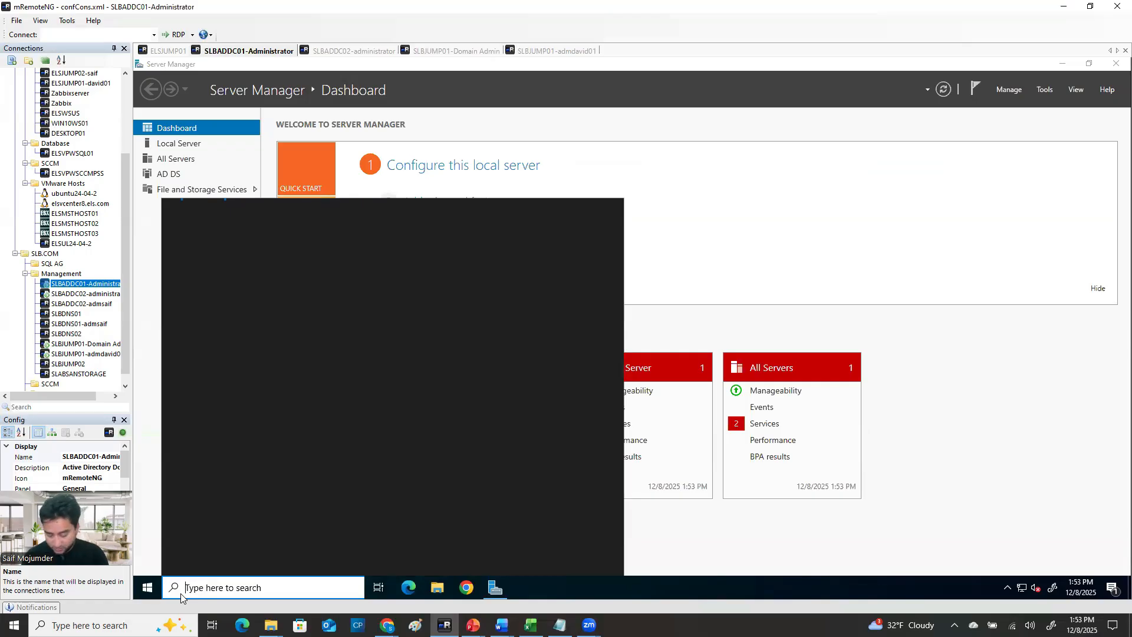
type("cmd")
key("BackSpace")
type("d")
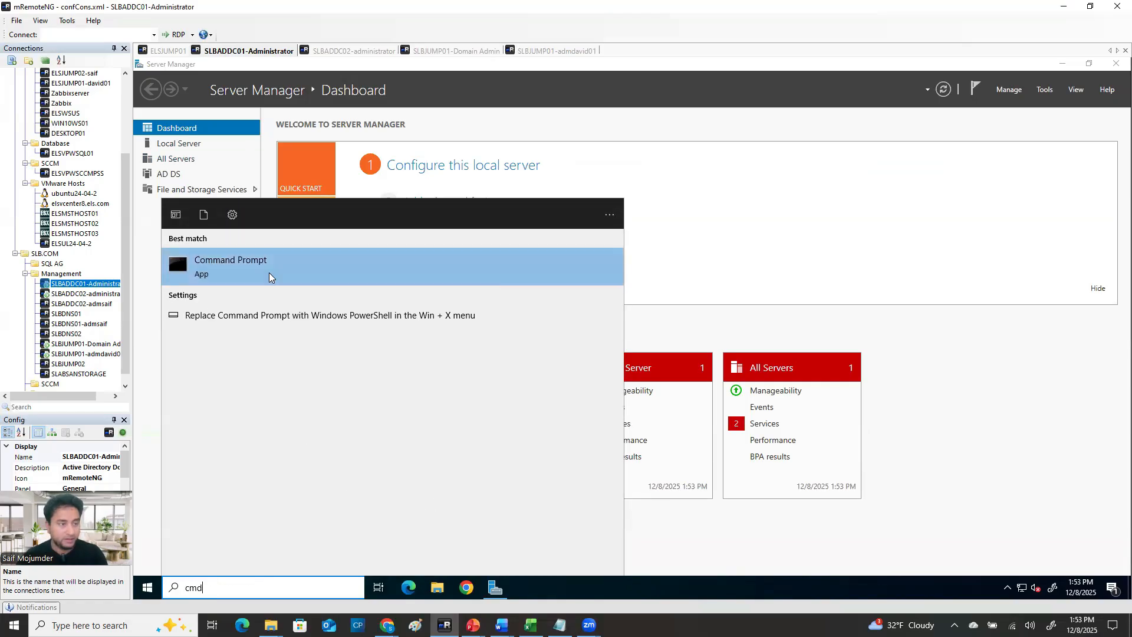
right_click(310, 279)
left_click(324, 285)
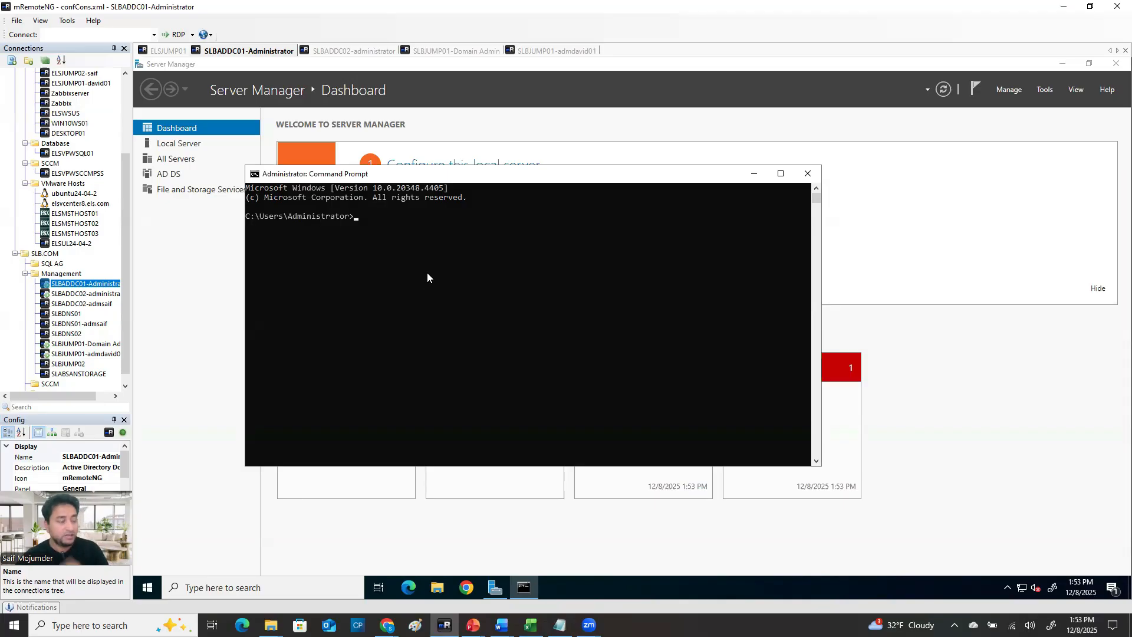
Switch to the SLBADDC02-administrator session and open Command Prompt as administrator.
left_click(437, 272)
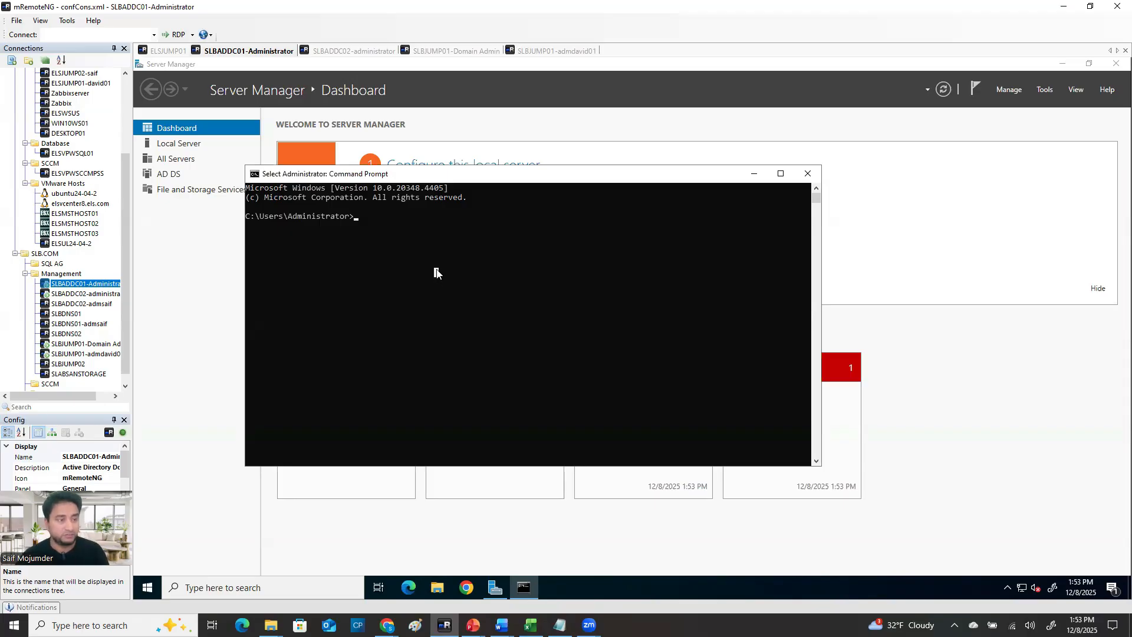
left_click(363, 52)
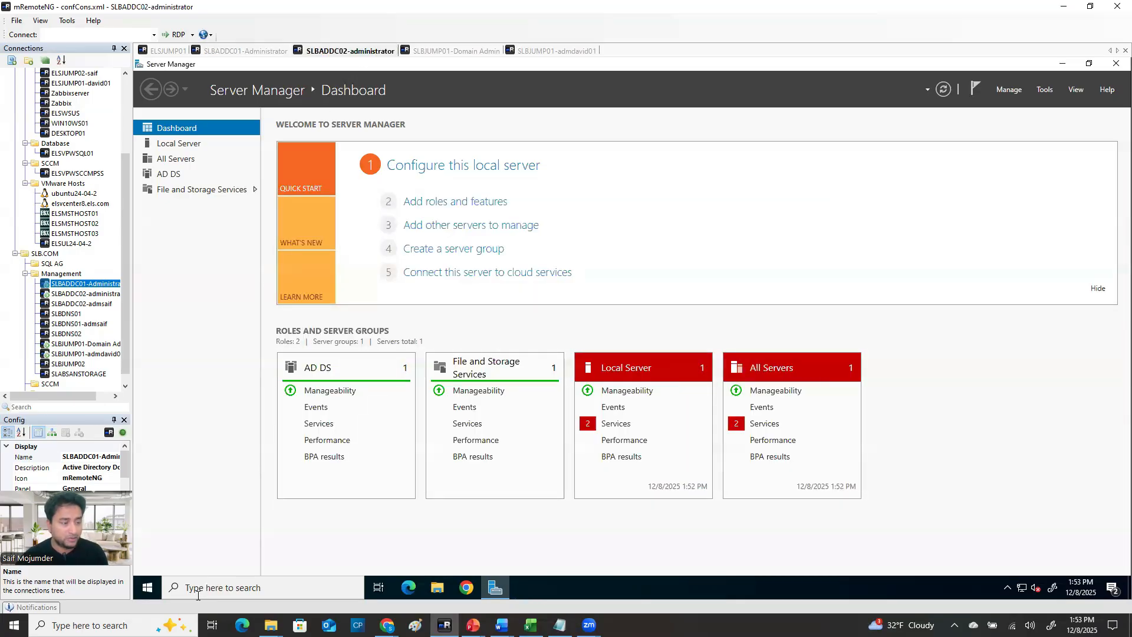
left_click(213, 591)
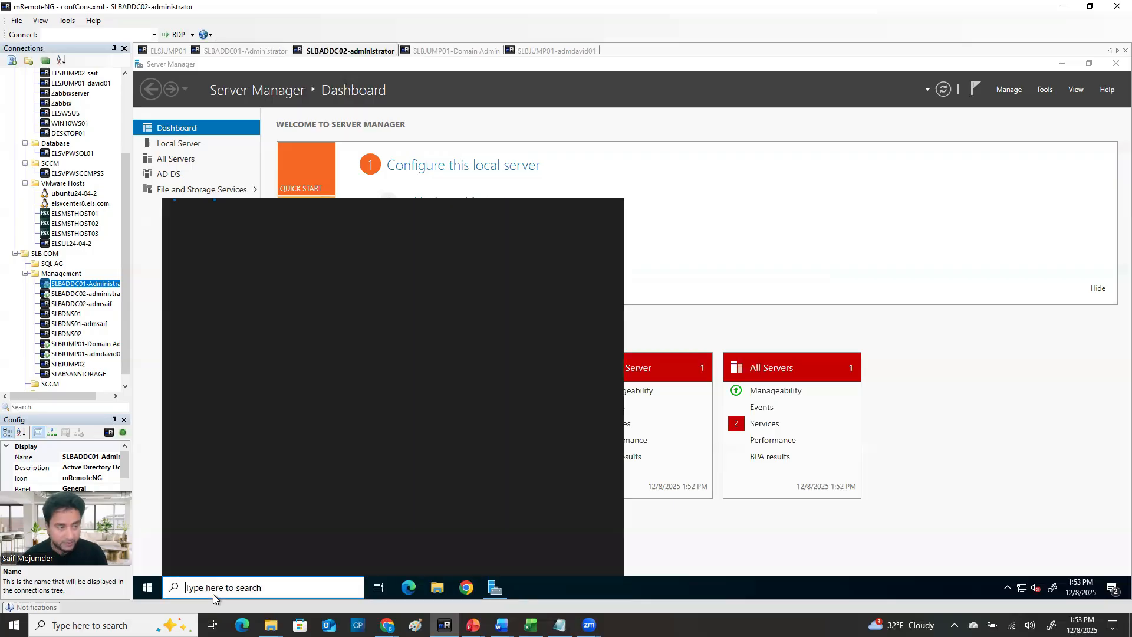
type("cmd")
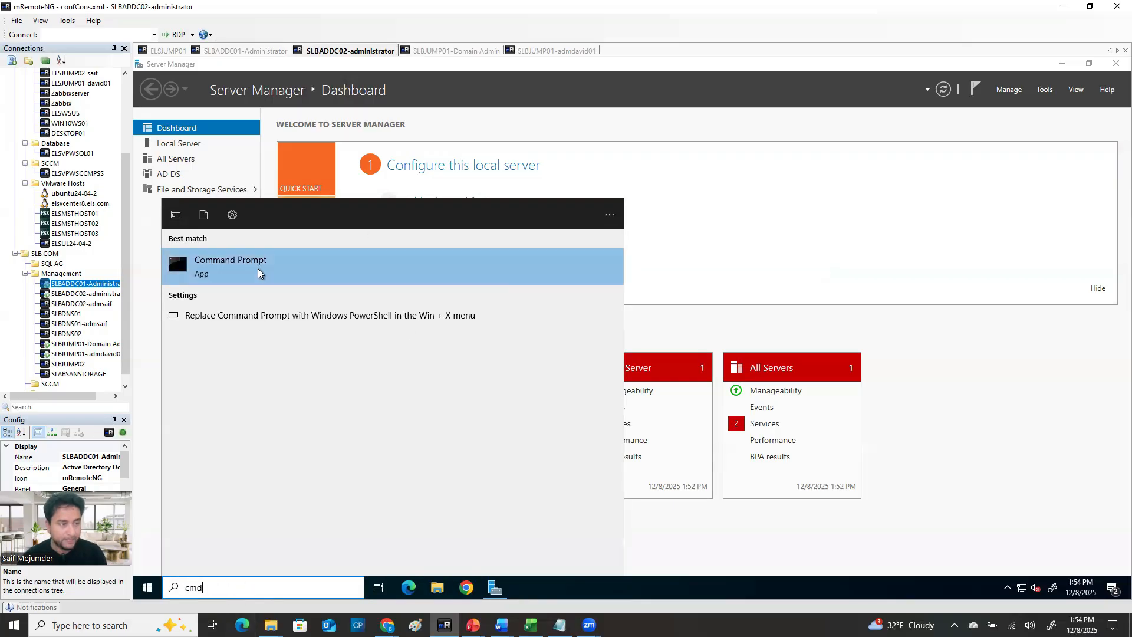
right_click(307, 272)
left_click(354, 276)
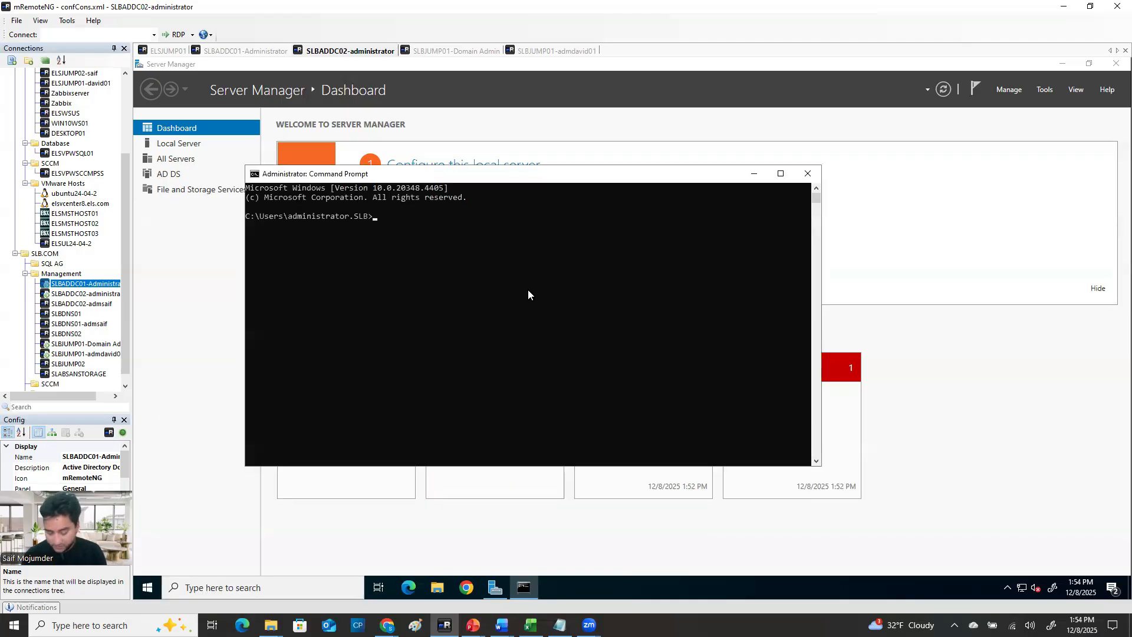
Force a Group Policy update on SLBADDC02 with gpupdate /force.
type("g")
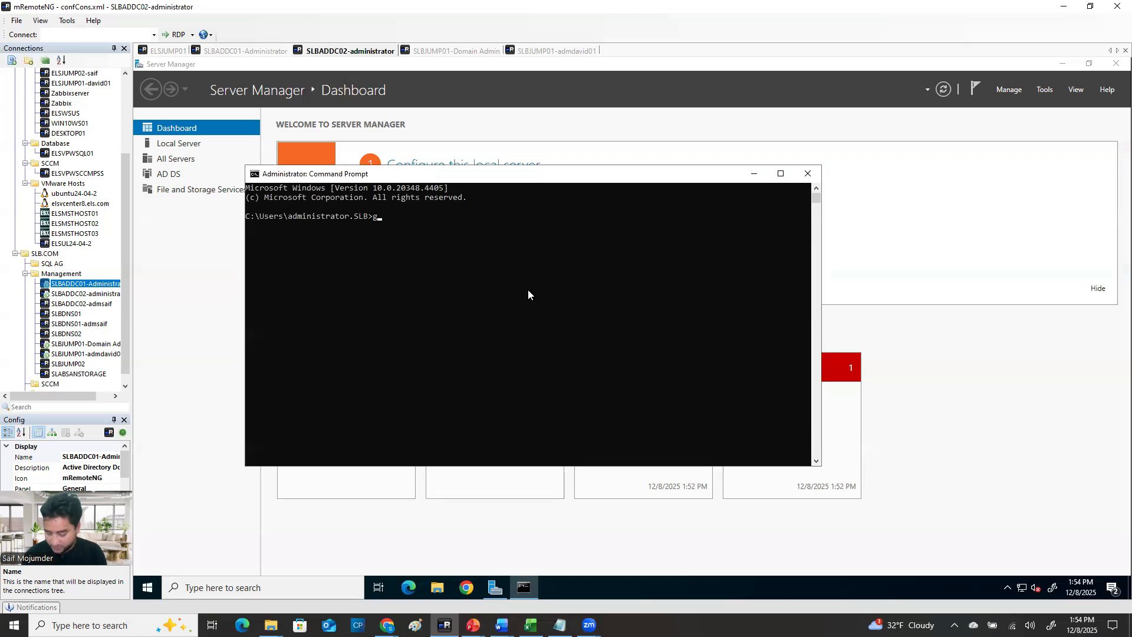
type("pupdate ")
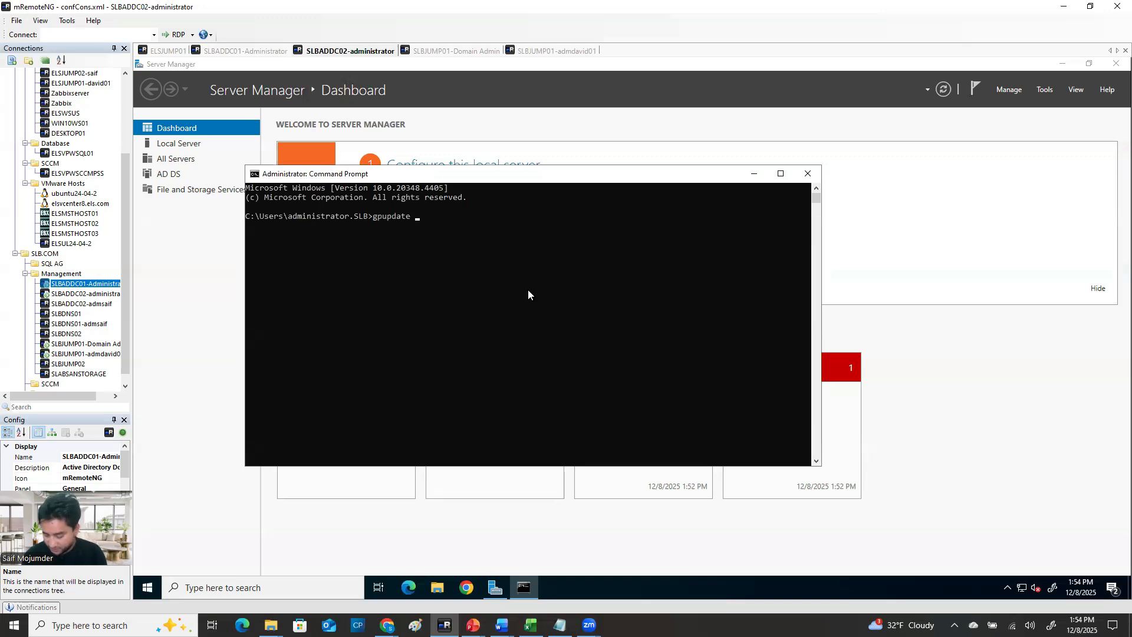
type("/force")
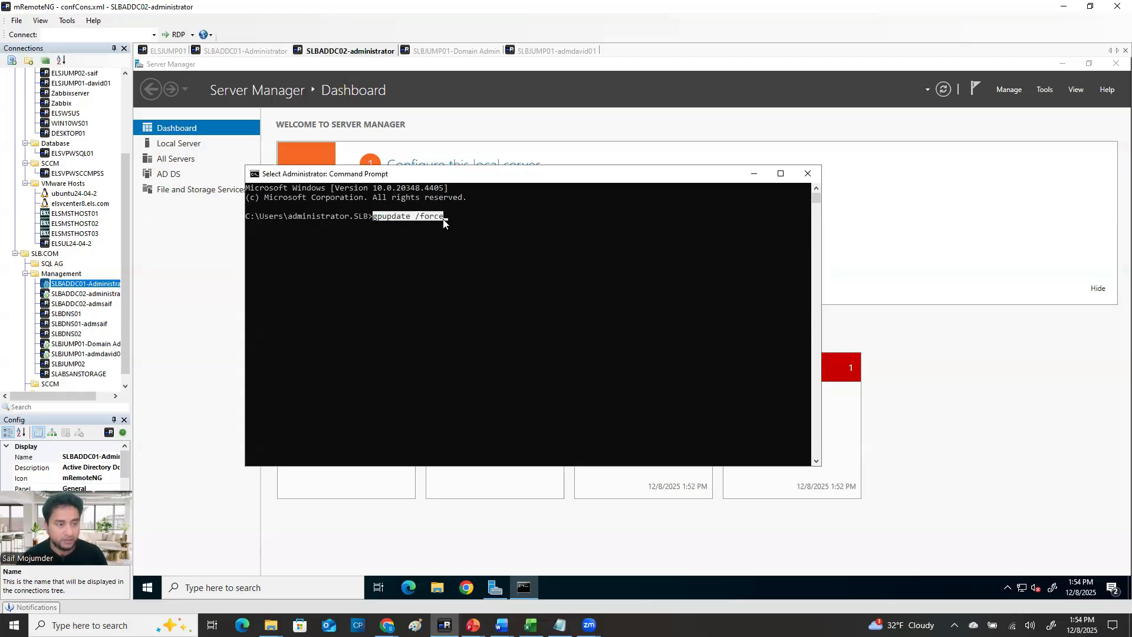
key("ctrl+c")
key("Return")
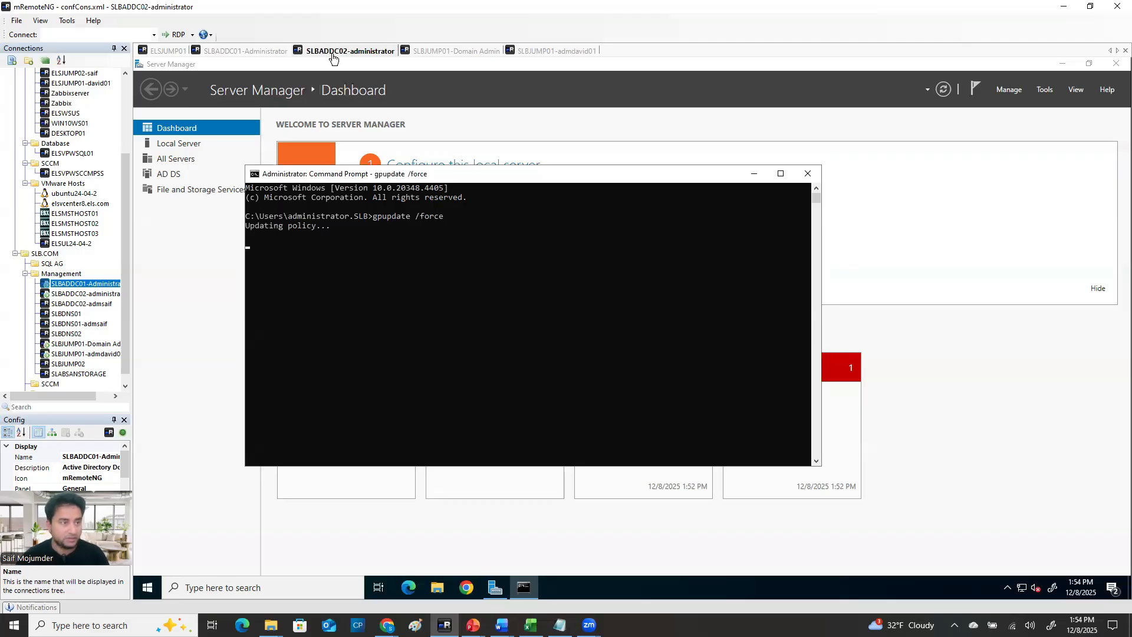
Switch to the SLBADDC01-Administrator session and run gpupdate /force in its Command Prompt.
left_click(257, 54)
key("Escape")
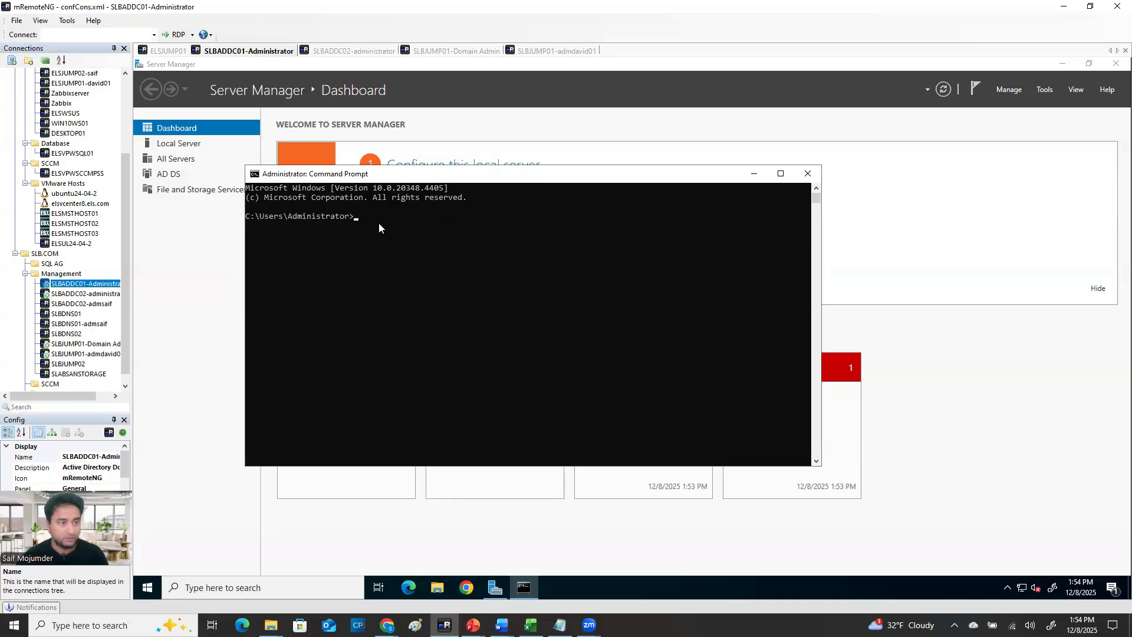
left_click(431, 262)
key("Escape")
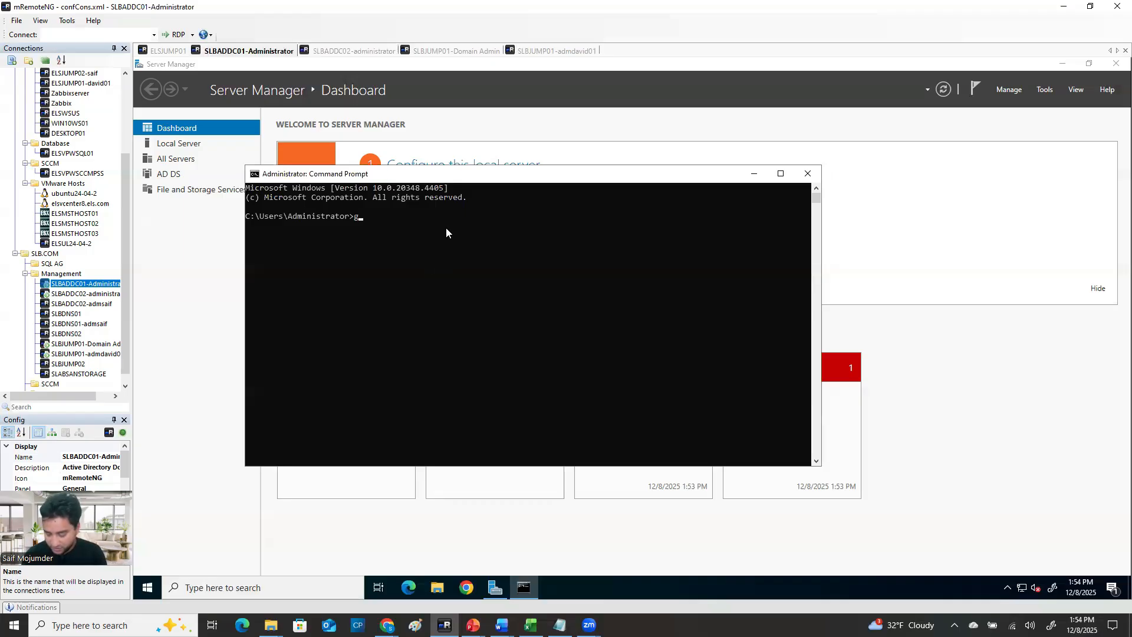
type("gpu")
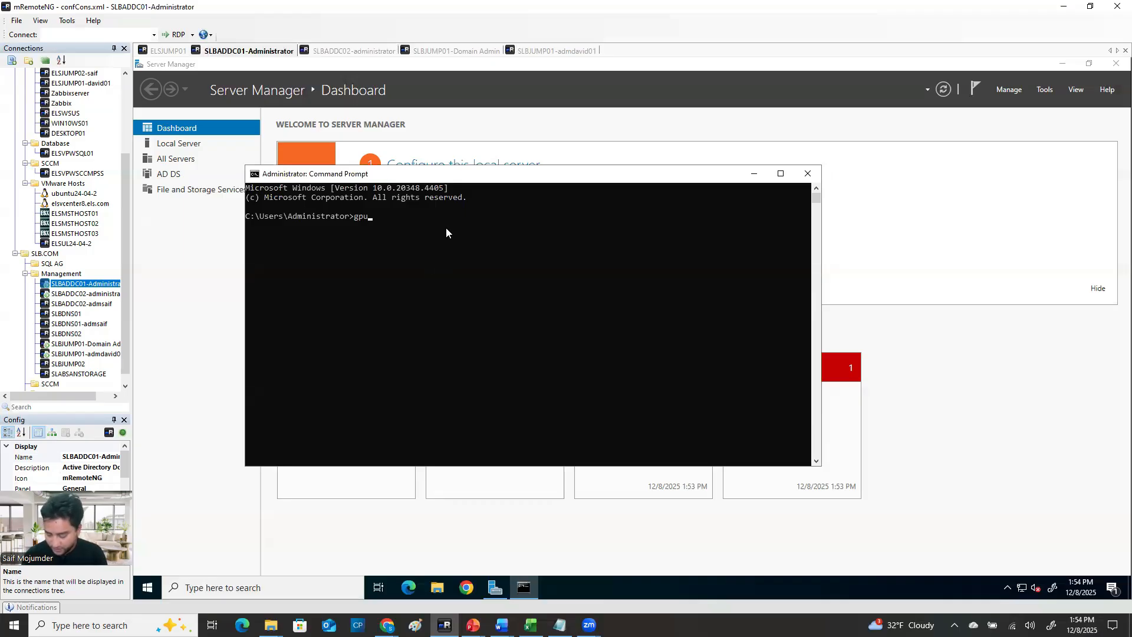
type("pdate ")
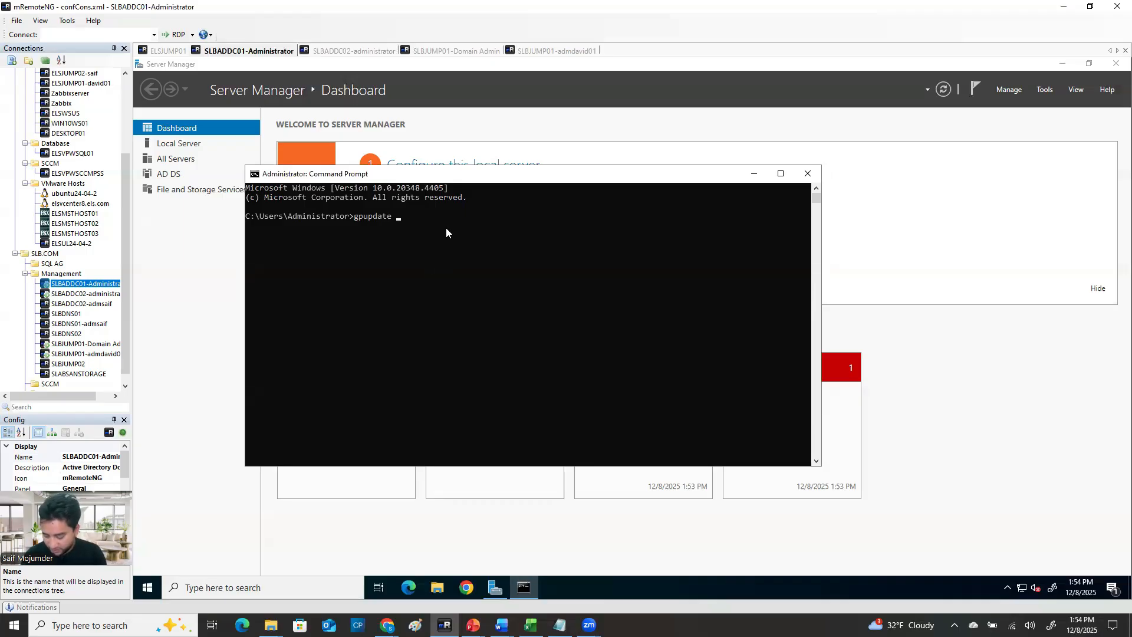
type("/force")
key("Return")
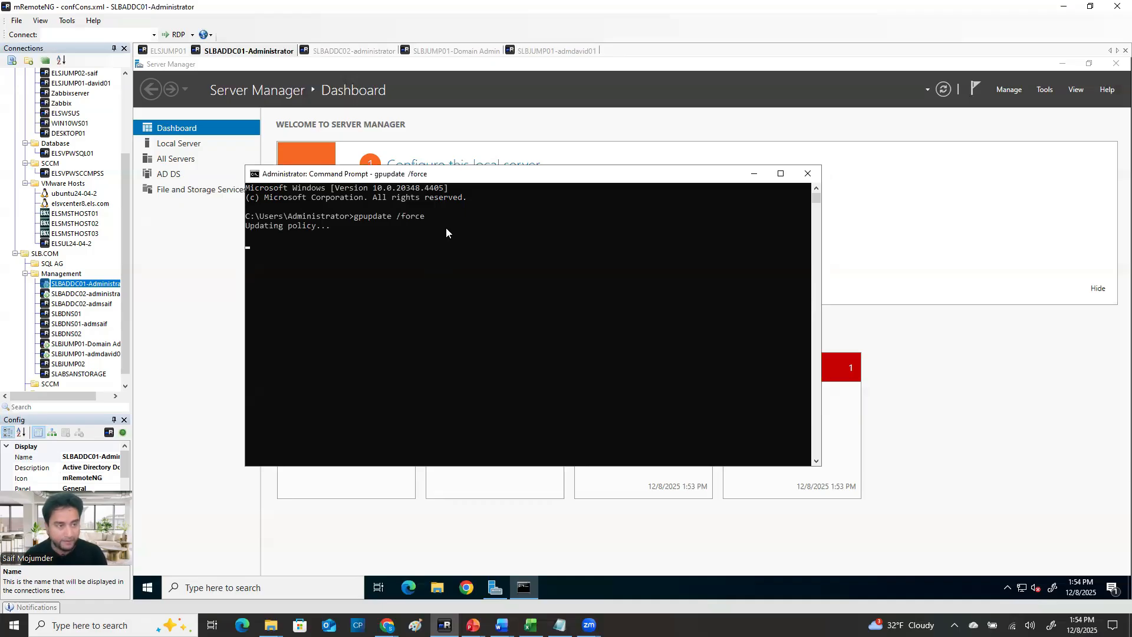
Return to the SLBADDC02-administrator session and run gpupdate /force a second time.
left_click(431, 52)
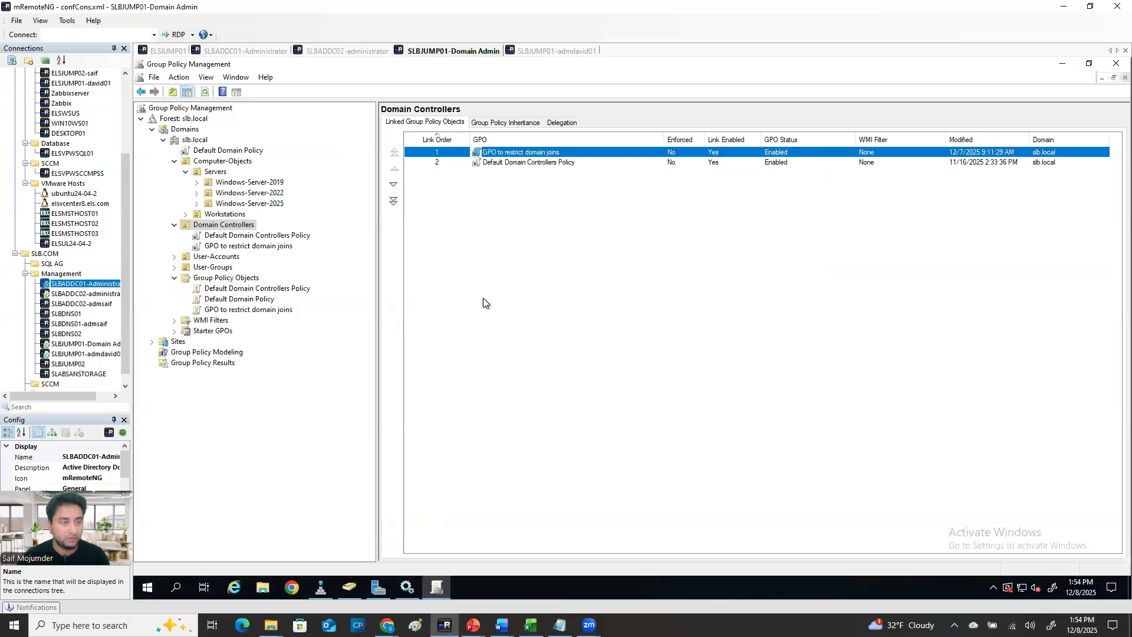
left_click(360, 52)
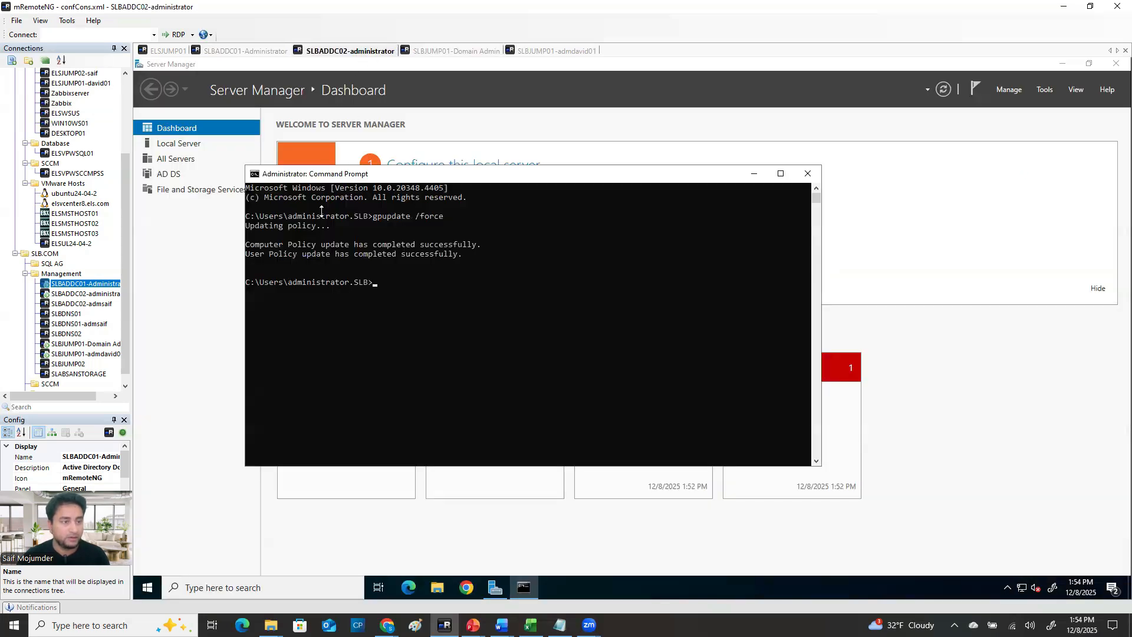
left_click(387, 287)
key("Up")
key("Return")
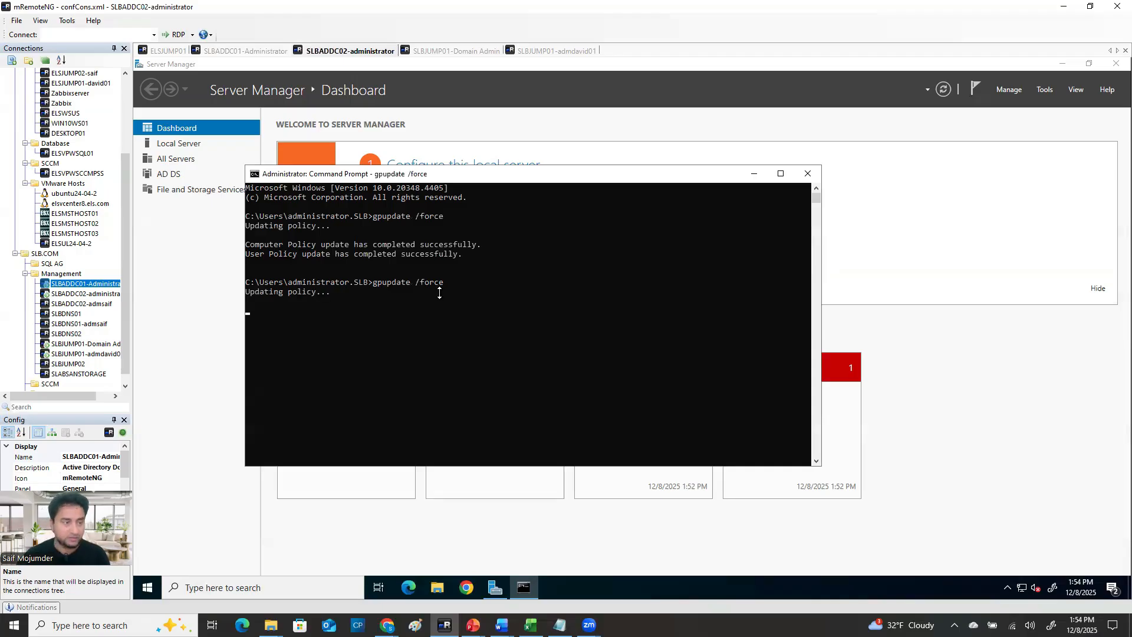
Check the policy update progress on SLBADDC01, then return to SLBADDC02 and close its Command Prompt.
left_click(266, 51)
left_click(470, 295)
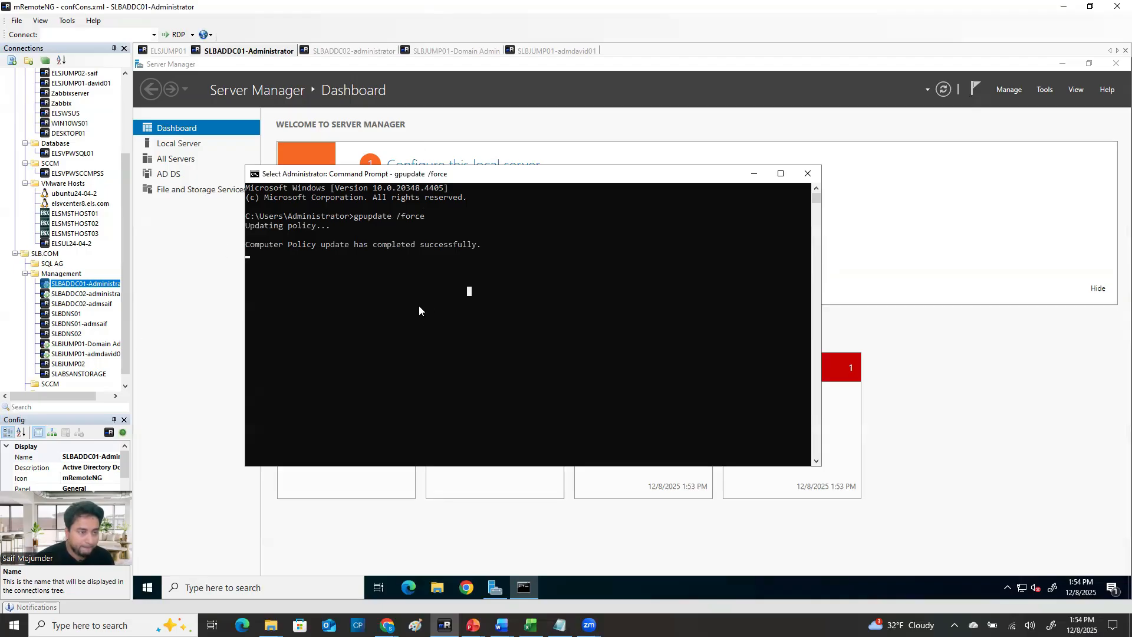
left_click(438, 51)
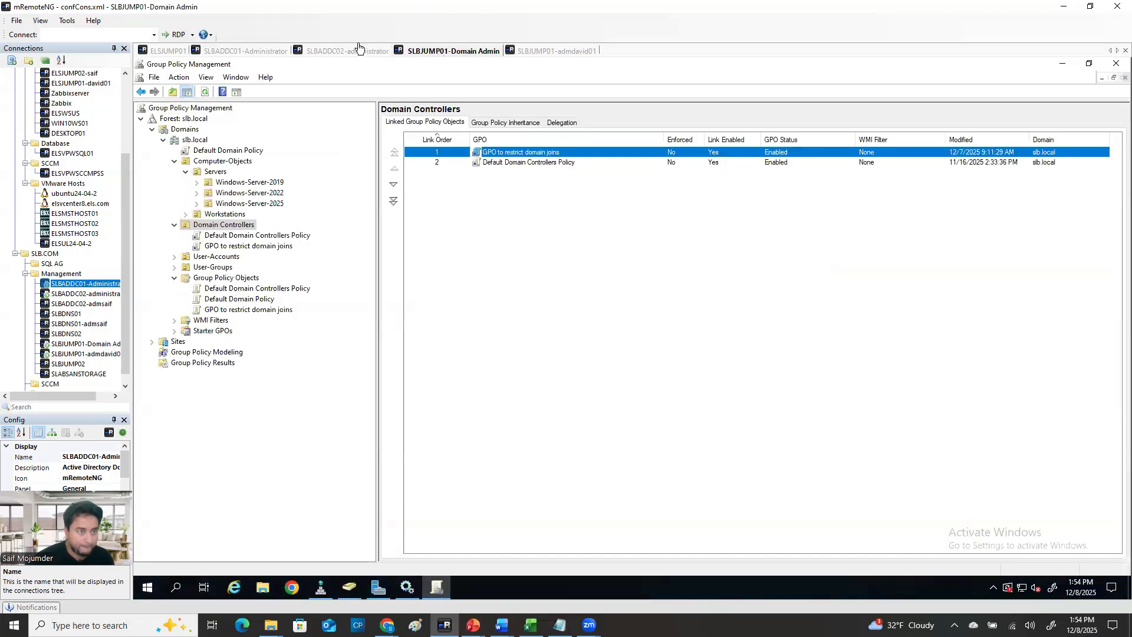
left_click(265, 50)
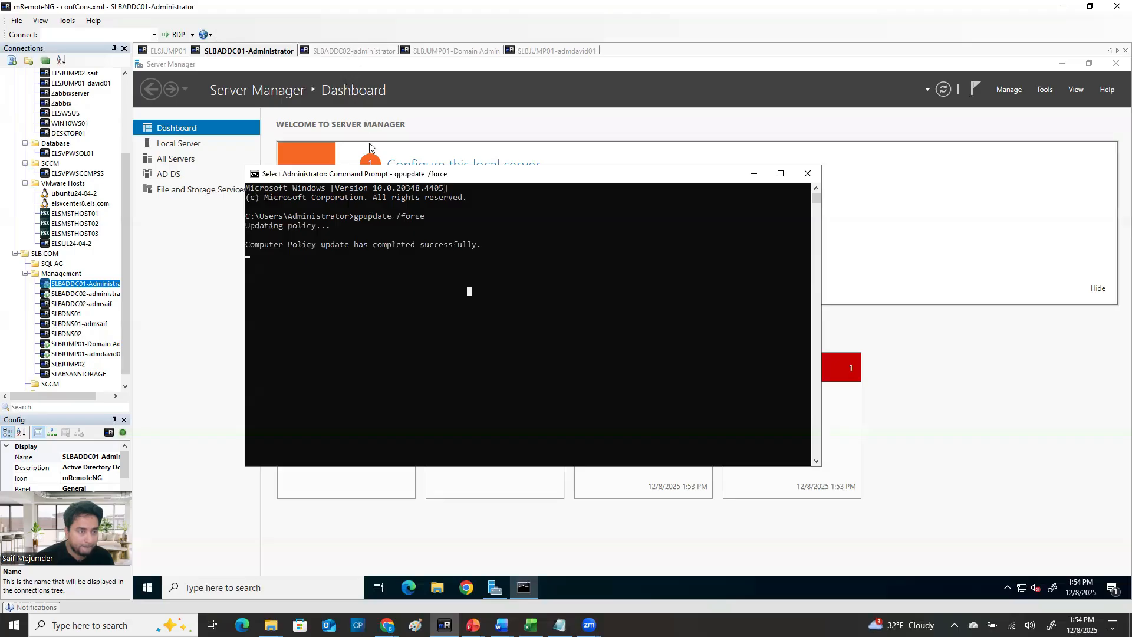
left_click(338, 52)
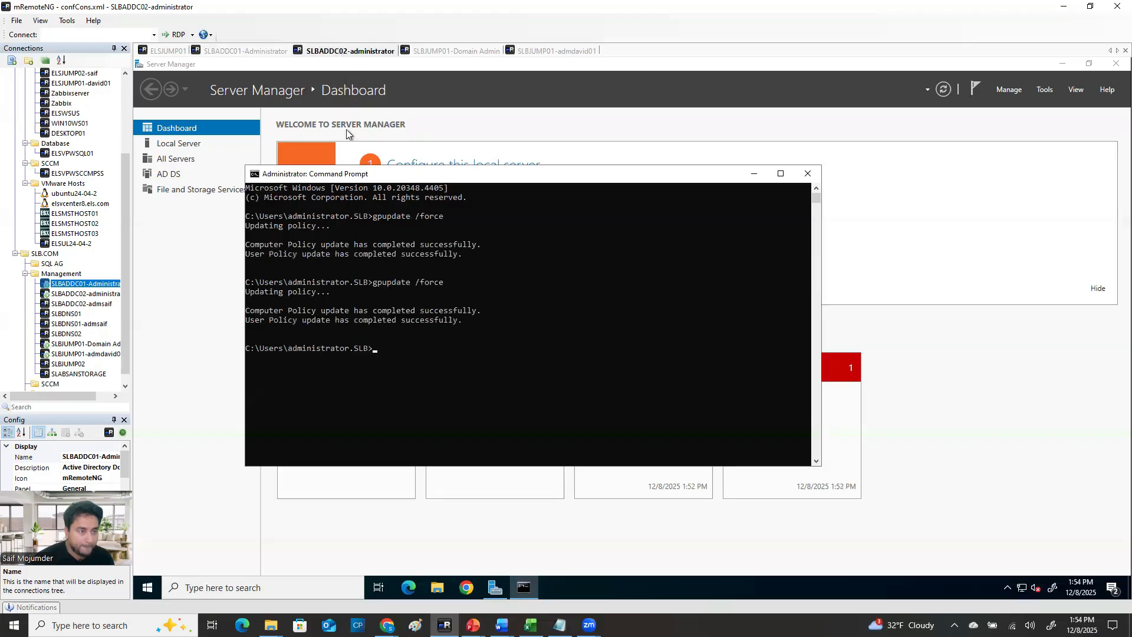
left_click(808, 174)
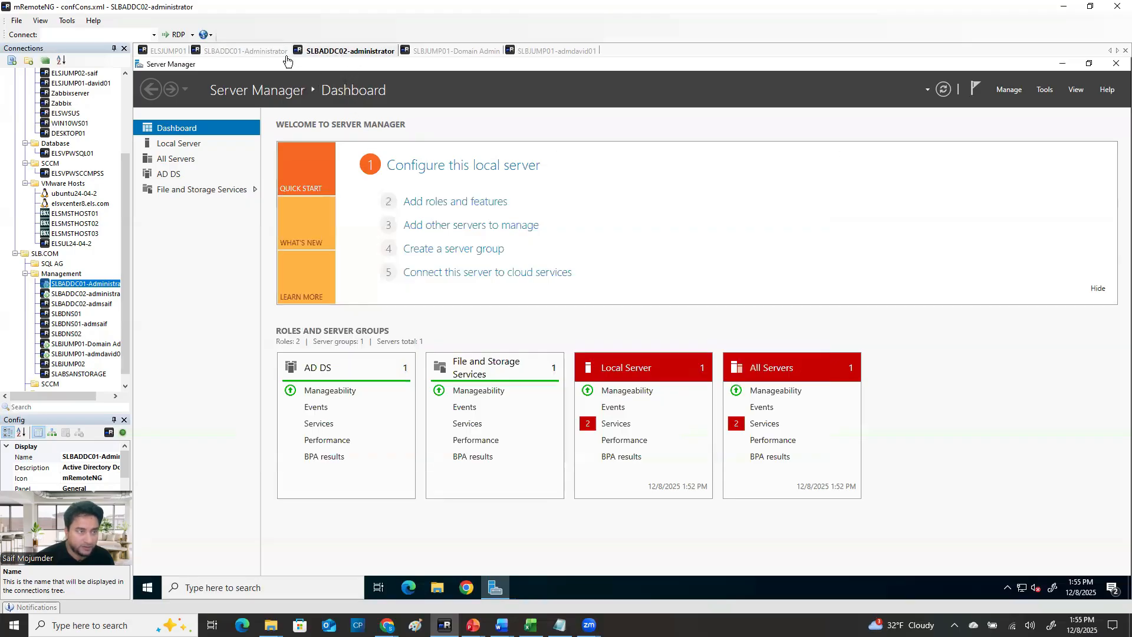
Repeat gpupdate /force in the SLBADDC01-Administrator session and close its Command Prompt.
left_click(274, 53)
left_click(529, 245)
key("Return")
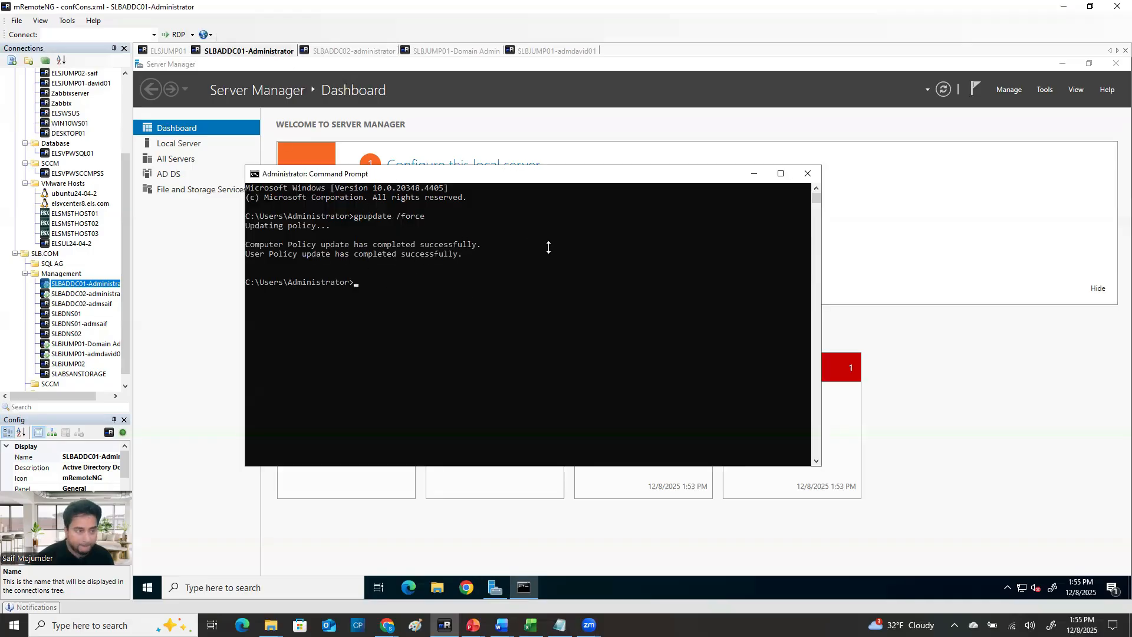
key("Up")
key("Return")
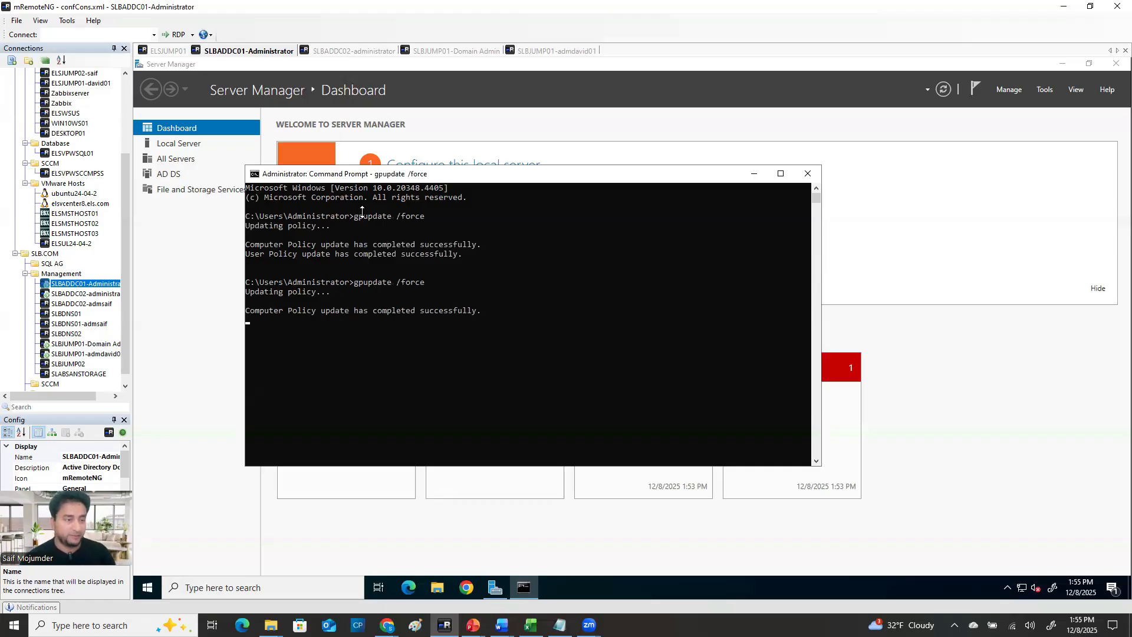
left_click(807, 174)
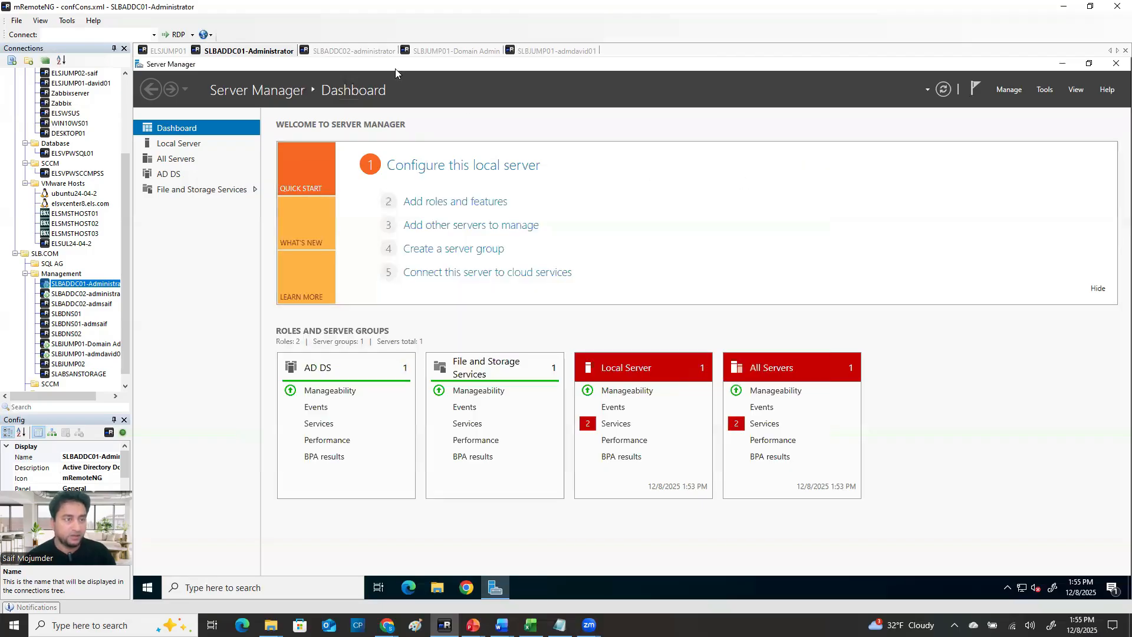
In the SLBJUMP01-Domain Admin session, minimize Group Policy Management and select the first user in the Admin-Accounts OU.
left_click(441, 54)
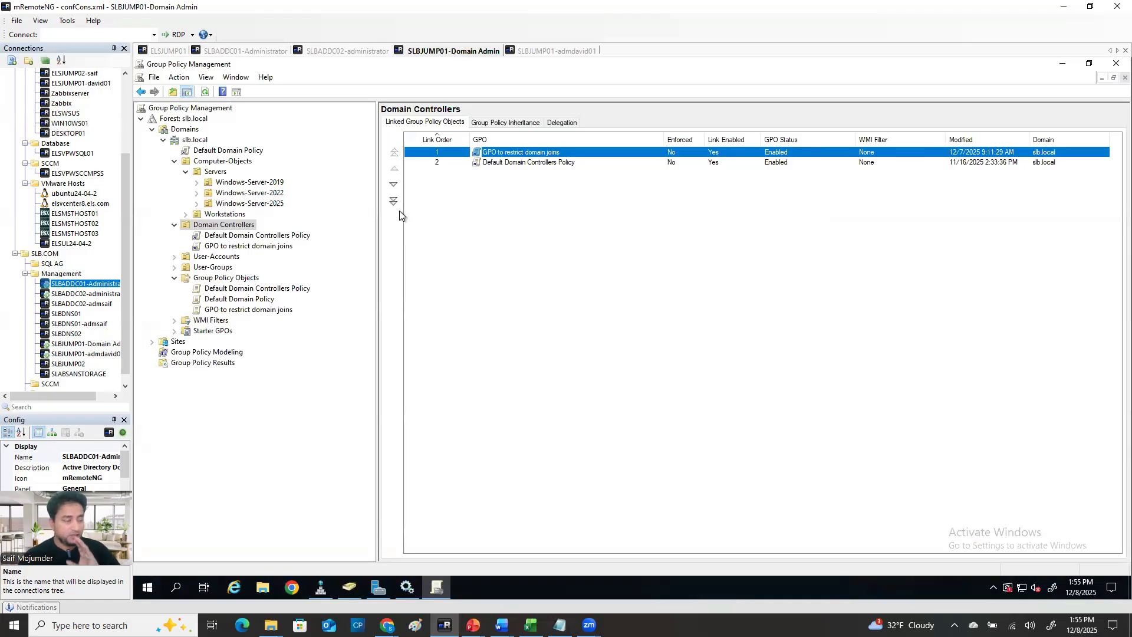
left_click(1063, 64)
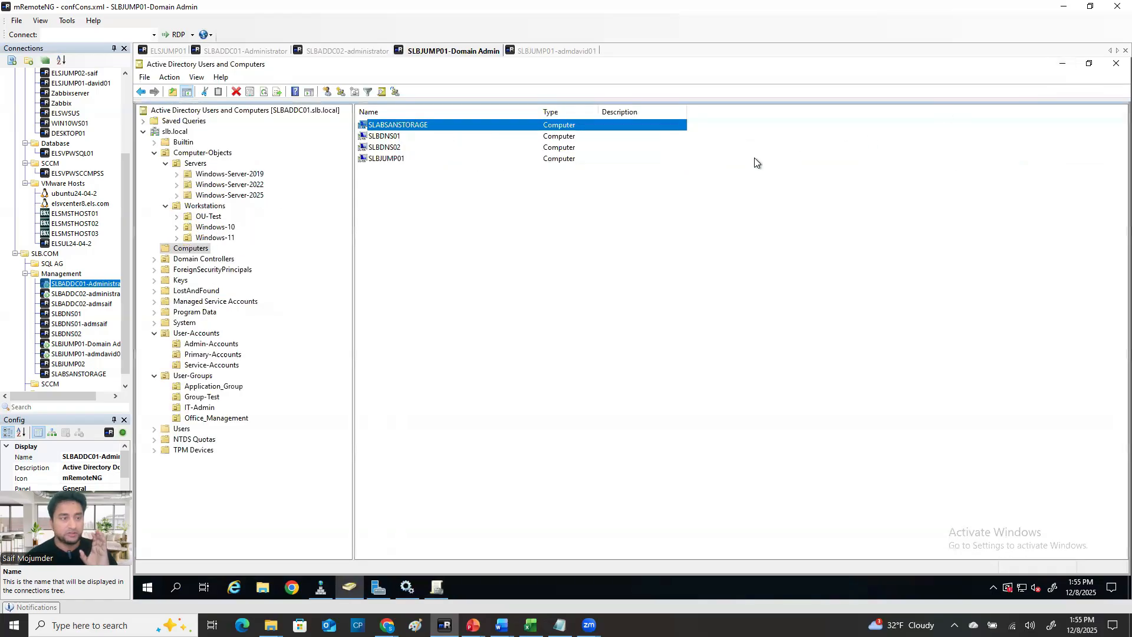
left_click(208, 388)
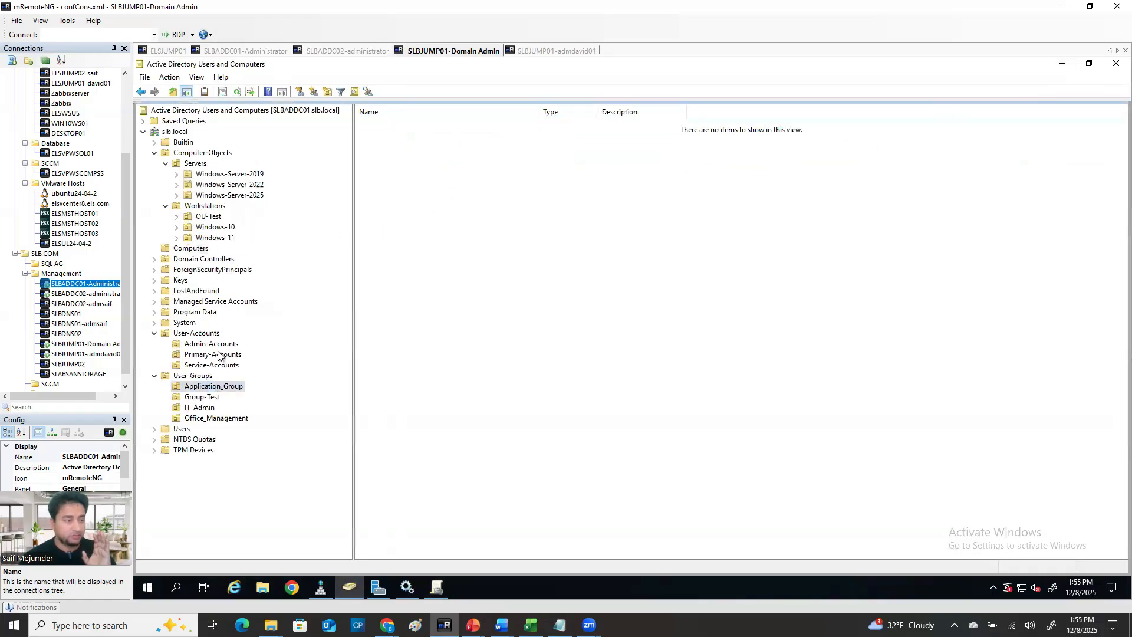
left_click(218, 345)
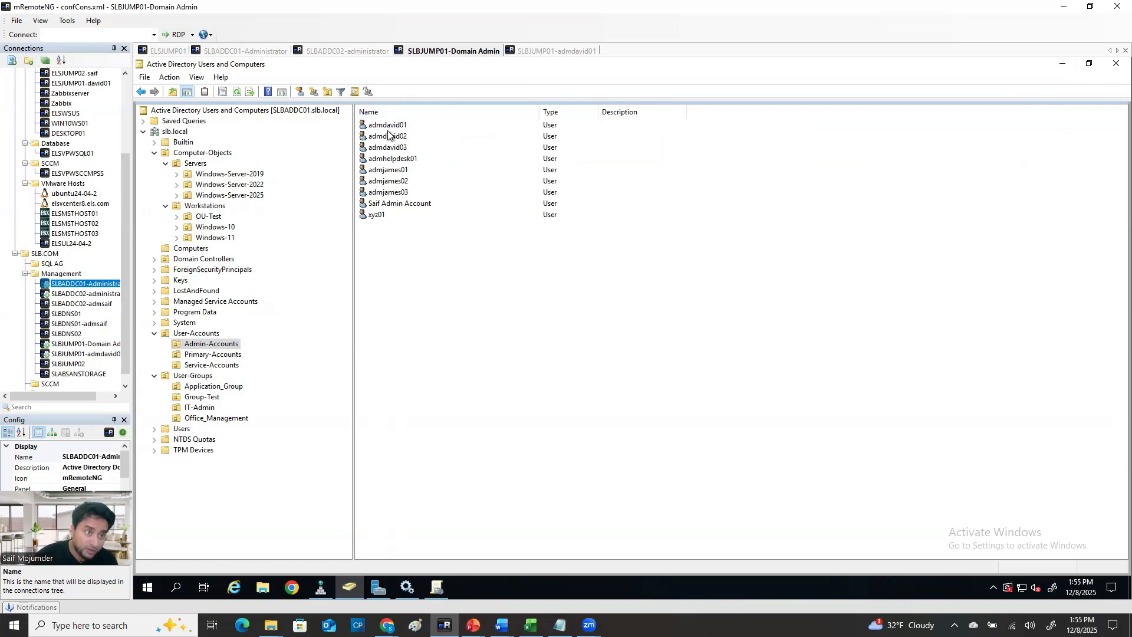
left_click(388, 135)
left_click(387, 126)
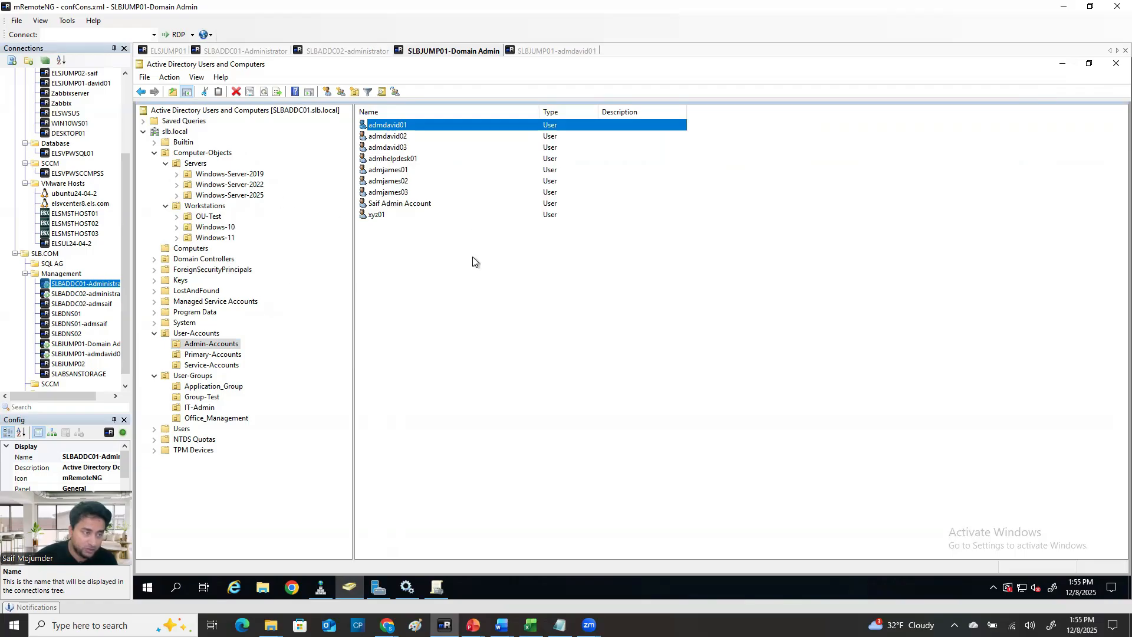
Connect to SLABSANSTORAGE and open its Computer Name/Domain Changes dialog from the Local Server properties in Server Manager.
double_click(74, 375)
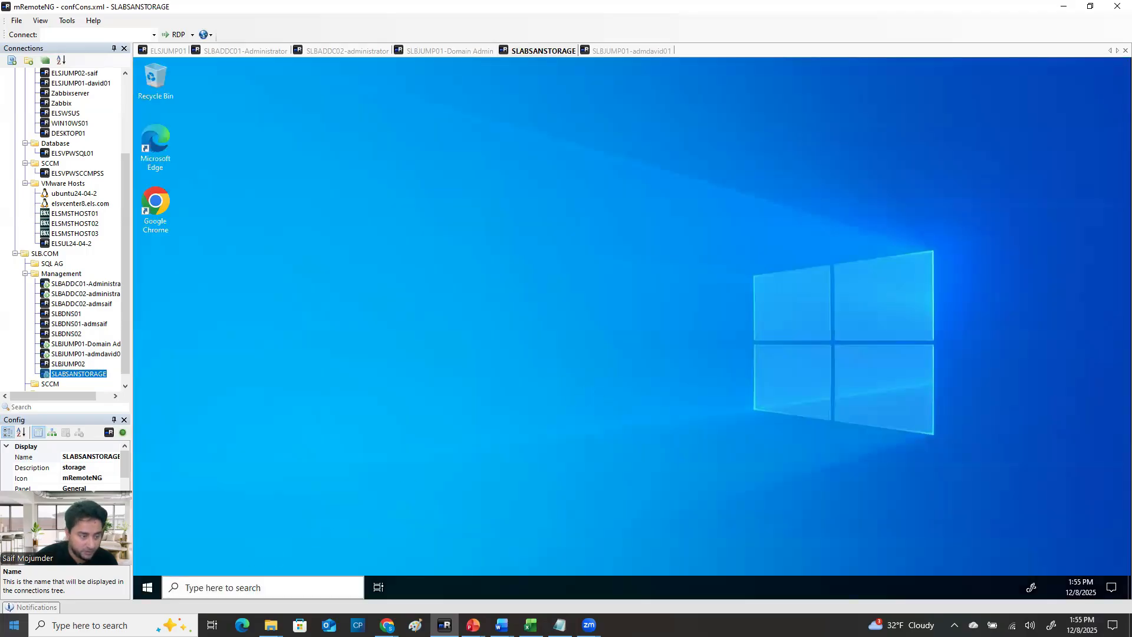
left_click(152, 585)
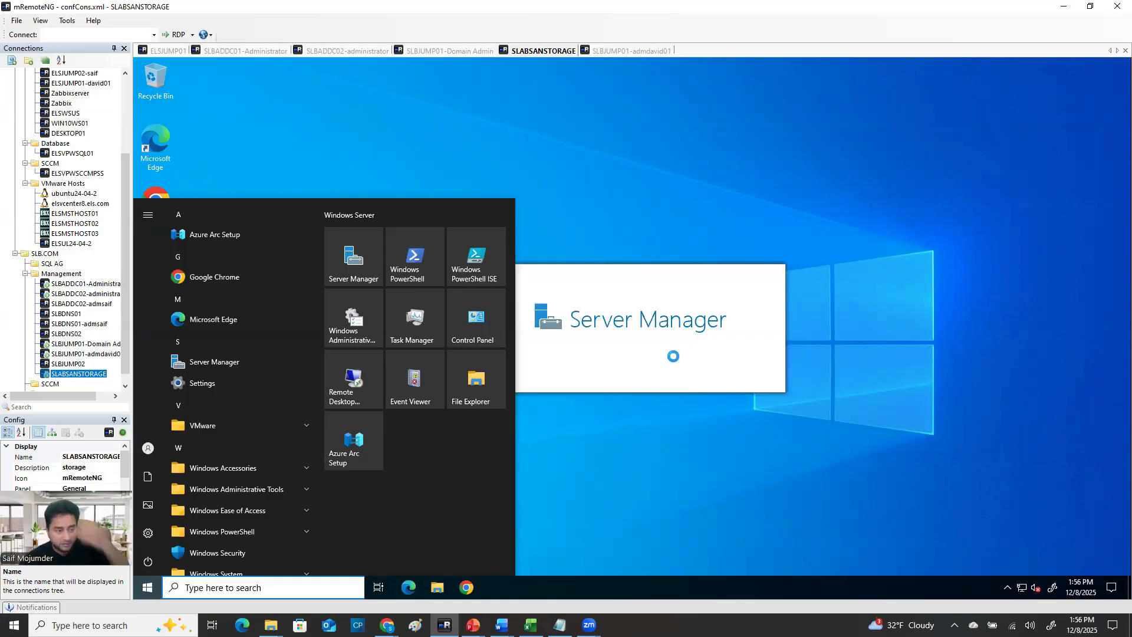
left_click(673, 356)
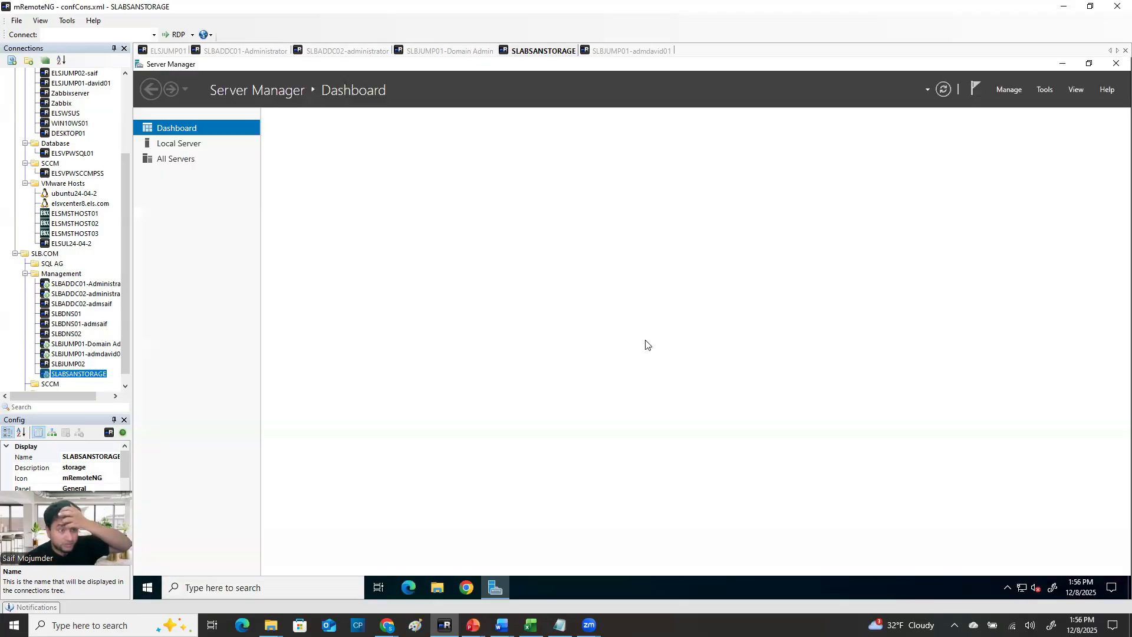
left_click(462, 167)
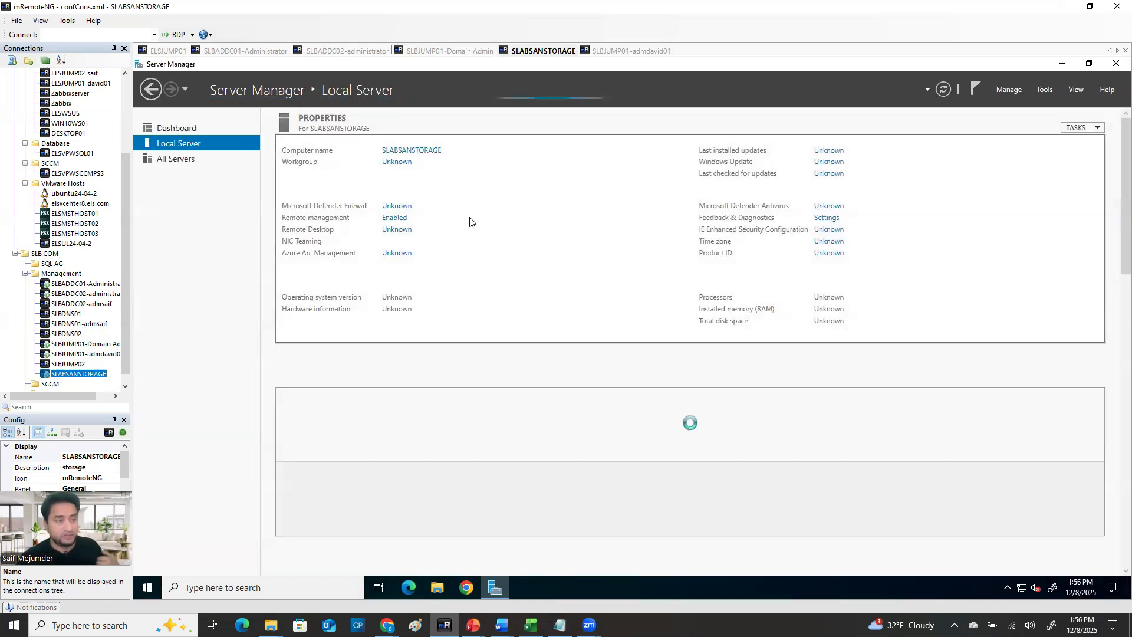
left_click(426, 152)
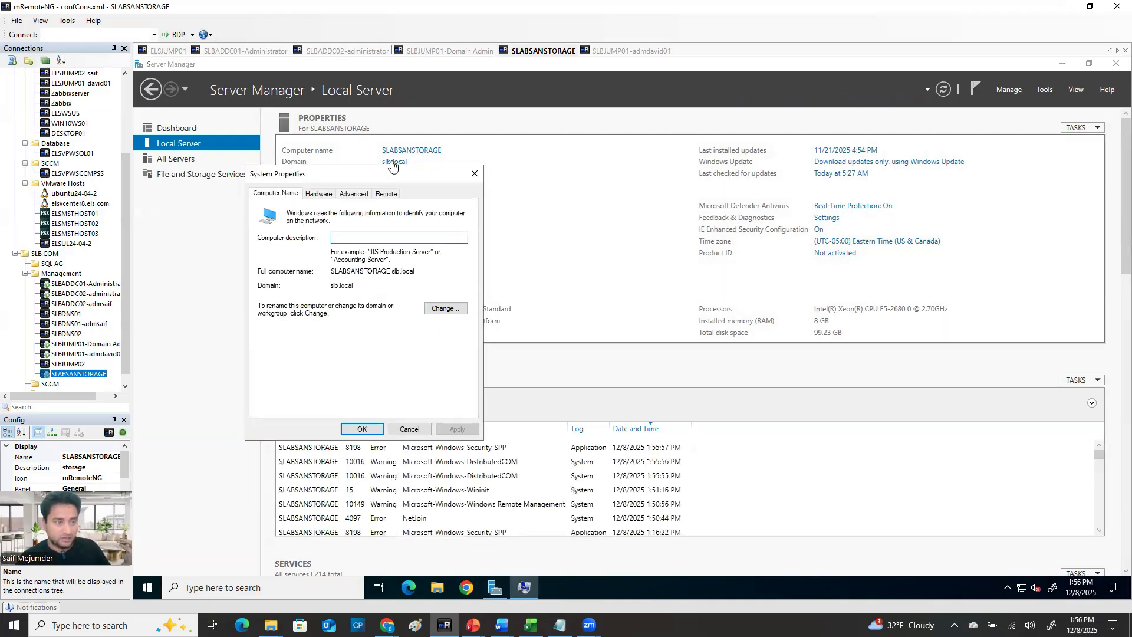
left_click(441, 308)
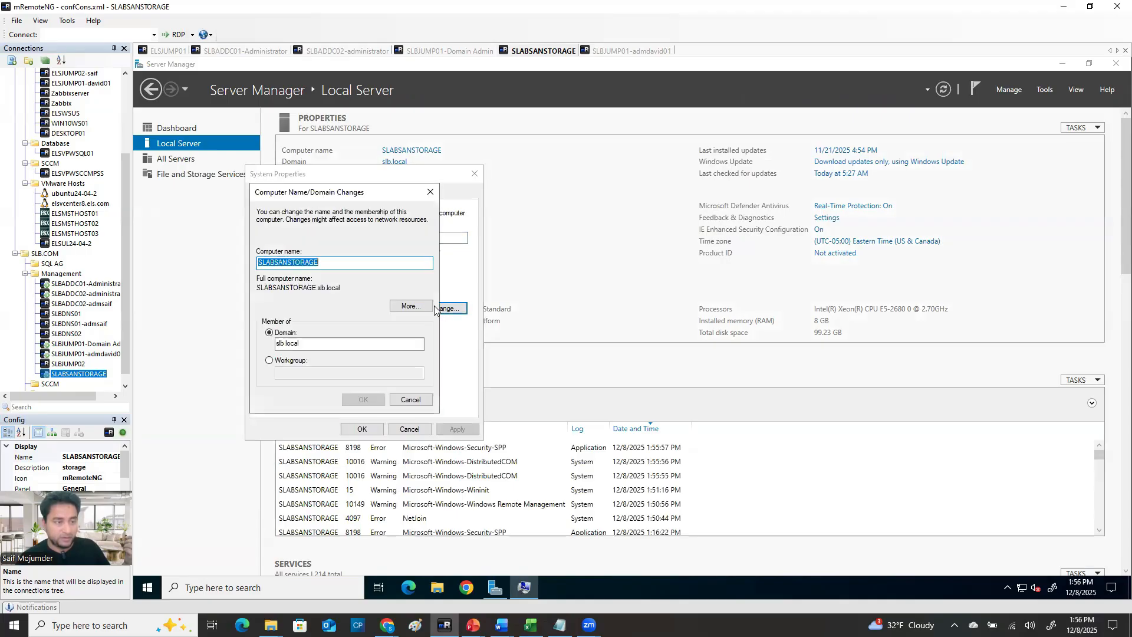
Remove SLABSANSTORAGE from the slb.local domain by making it a member of the workgroup SDFSDFDSF.
left_click(270, 361)
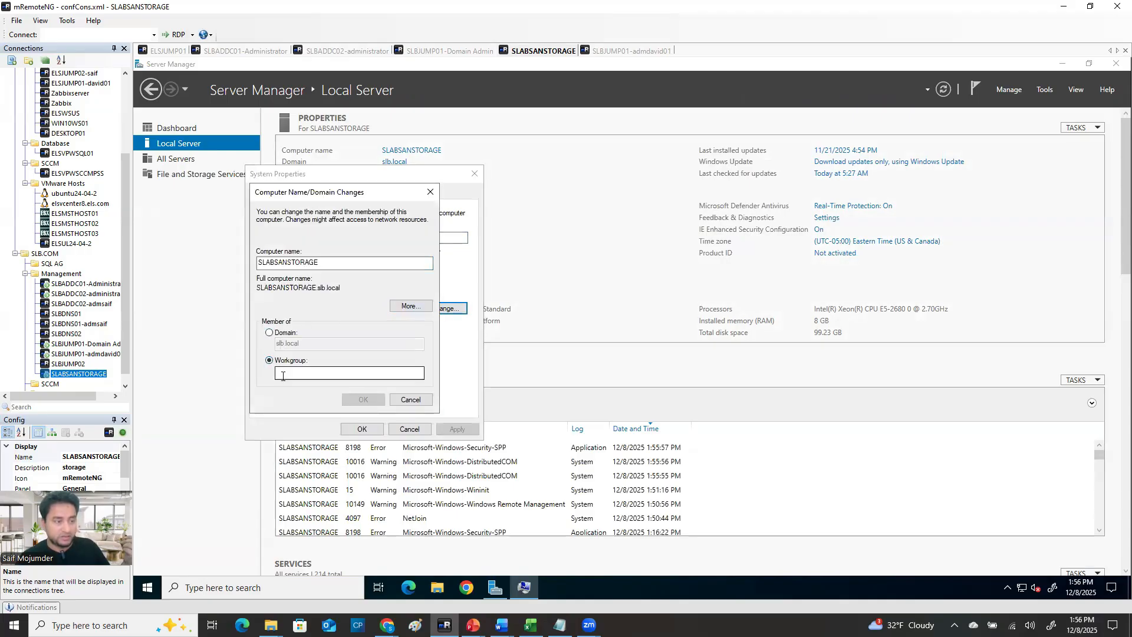
left_click(283, 376)
type("SDFSDFDSF")
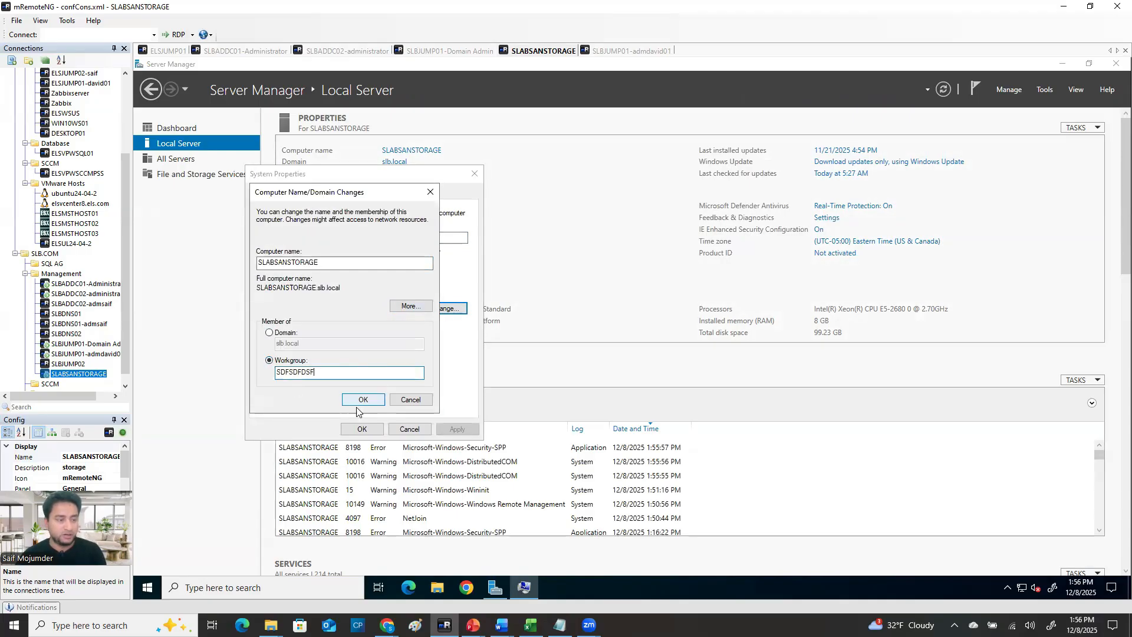
left_click(361, 399)
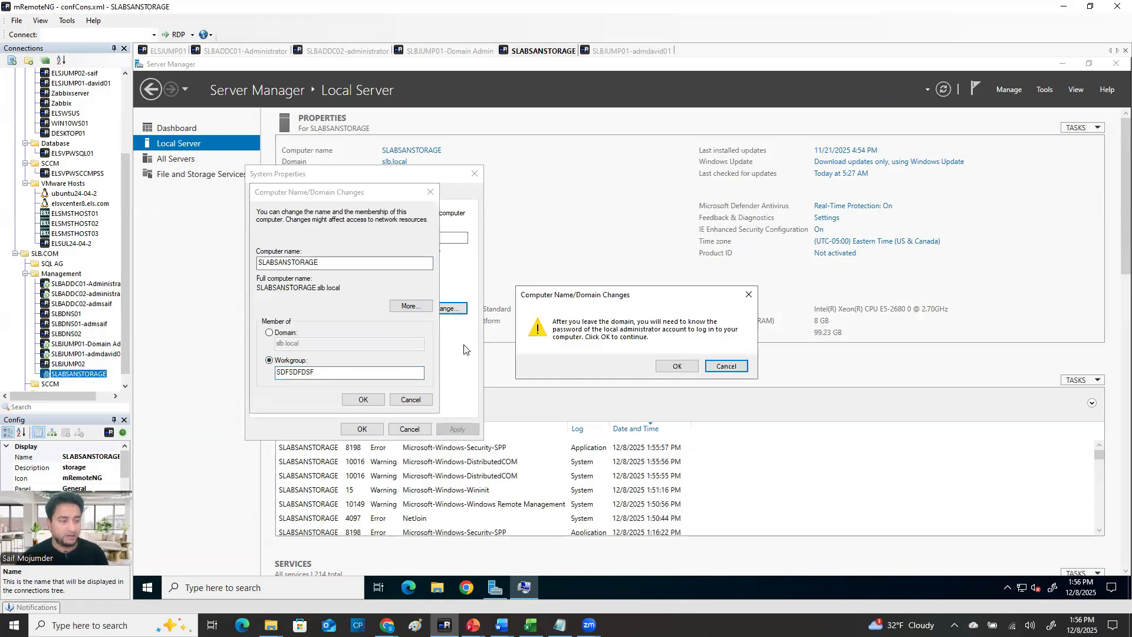
left_click(688, 366)
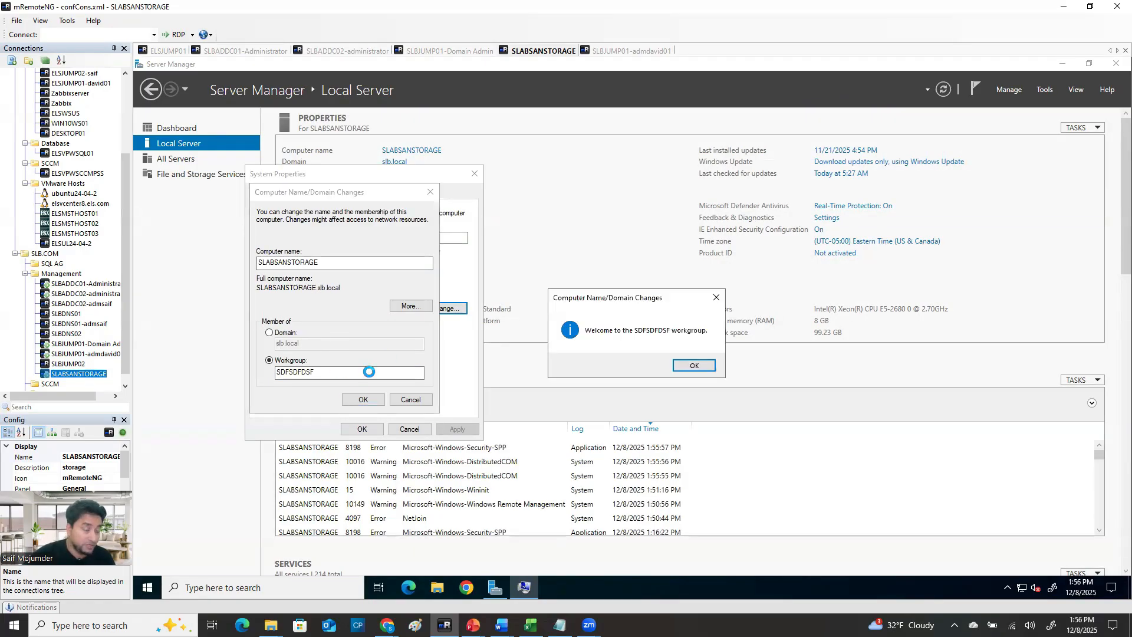
left_click(694, 369)
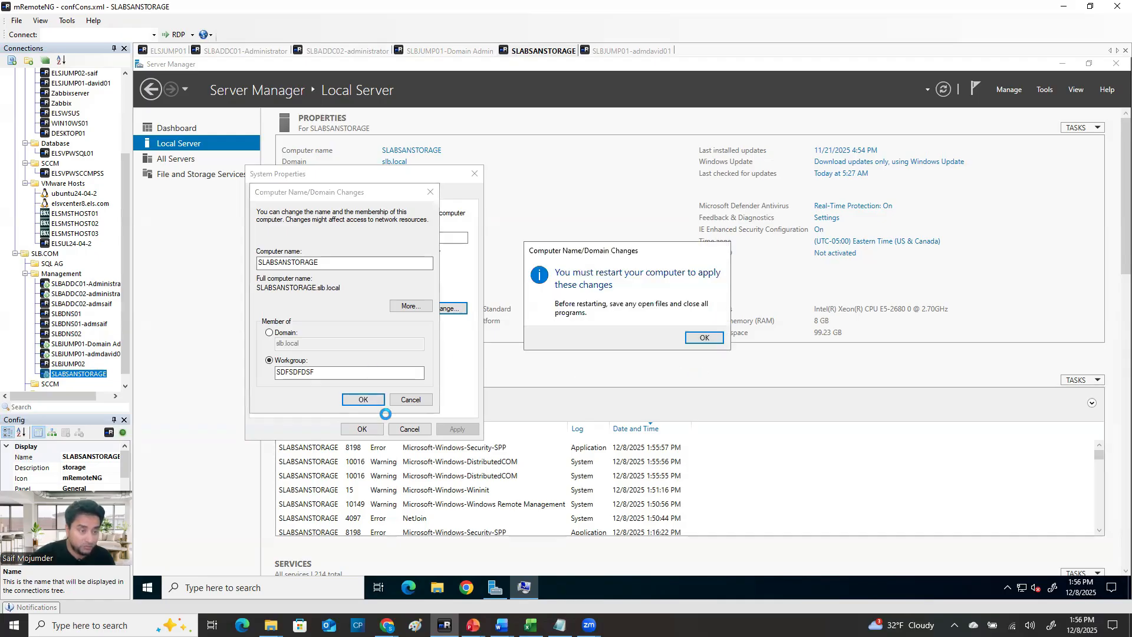
Acknowledge the restart notice, close System Properties and restart SLABSANSTORAGE immediately.
left_click(707, 338)
left_click(362, 429)
left_click(622, 332)
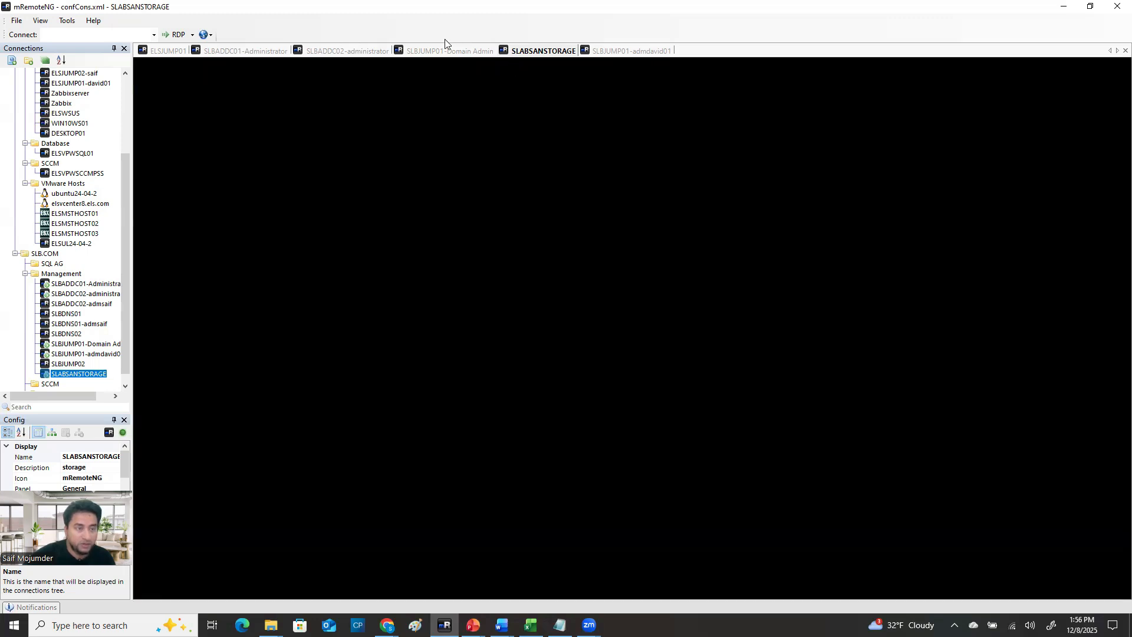
Switch to the SLBJUMP01 Domain Admin session and select SLABSANSTORAGE in the Active Directory Computers container.
left_click(449, 52)
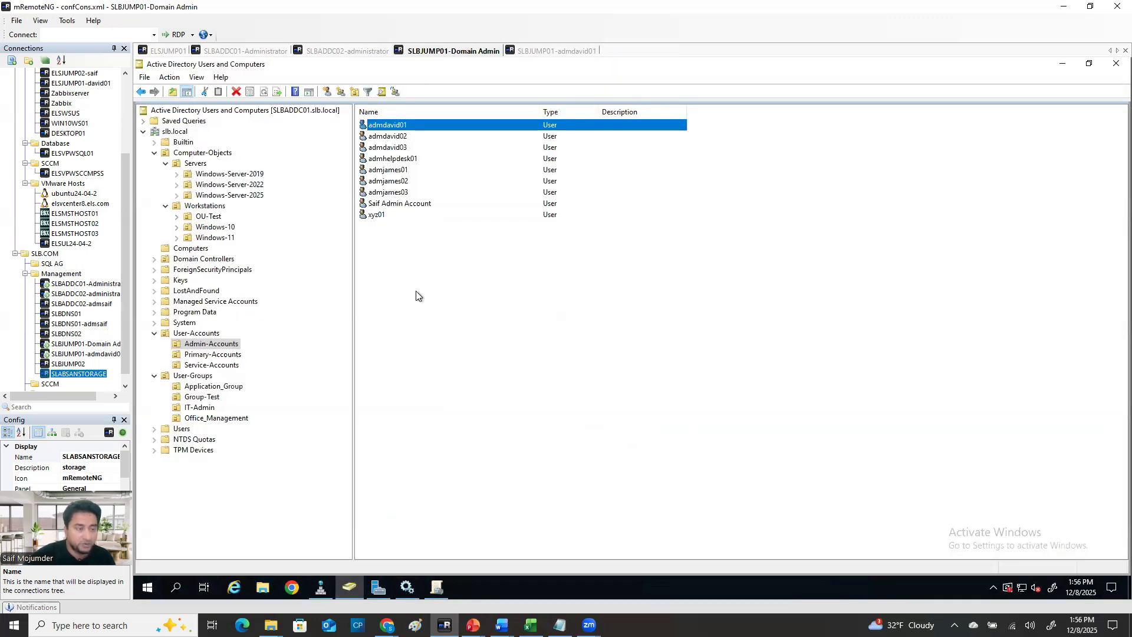
left_click(201, 252)
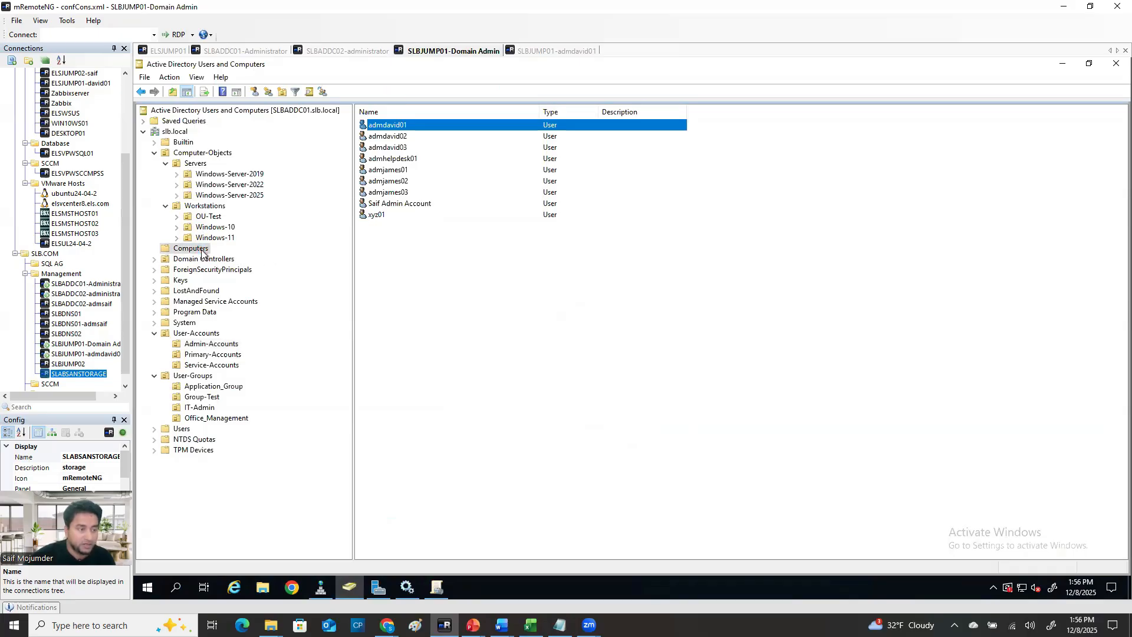
left_click(393, 126)
Refresh the 170.15.10.in-addr.arpa reverse lookup zone in DNS Manager and check the other remote sessions.
left_click(322, 586)
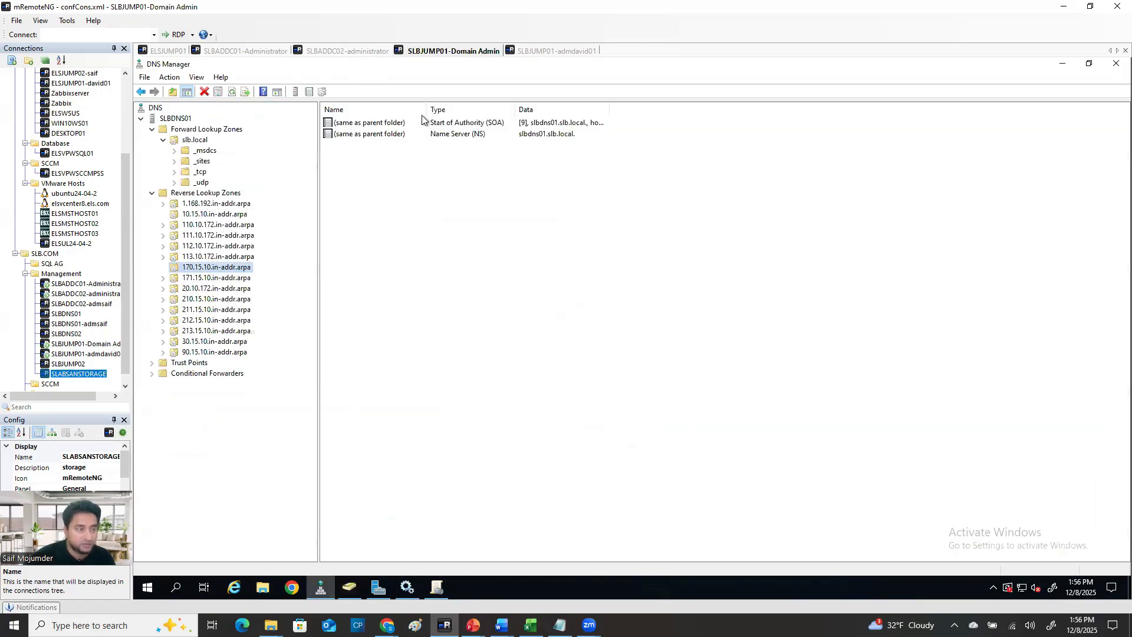
left_click(232, 93)
left_click(559, 51)
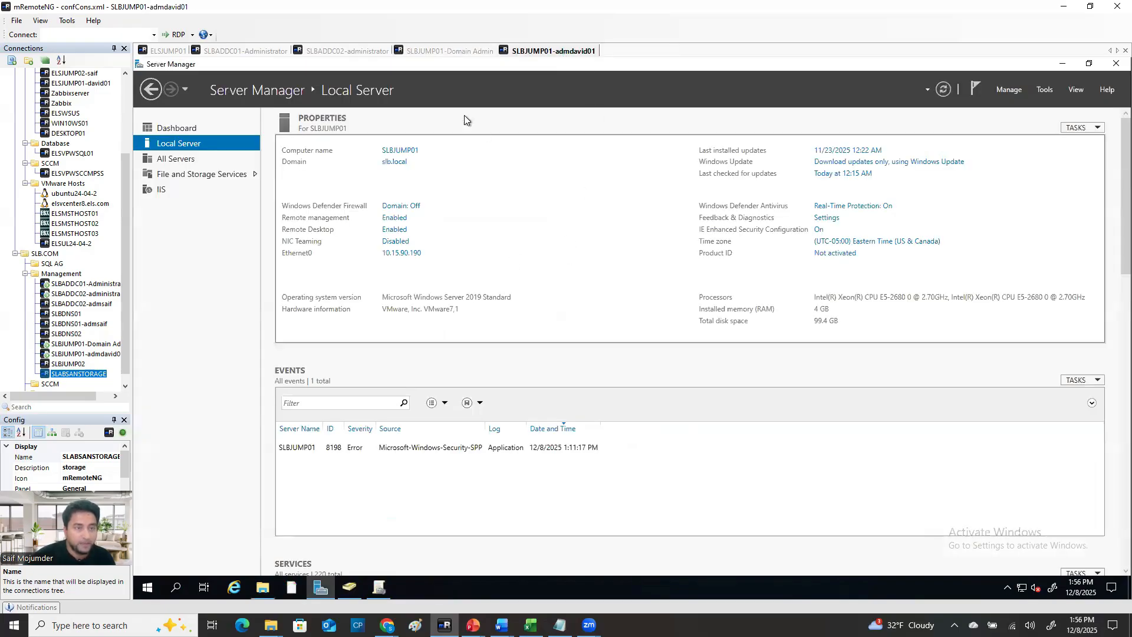
left_click(354, 53)
left_click(426, 52)
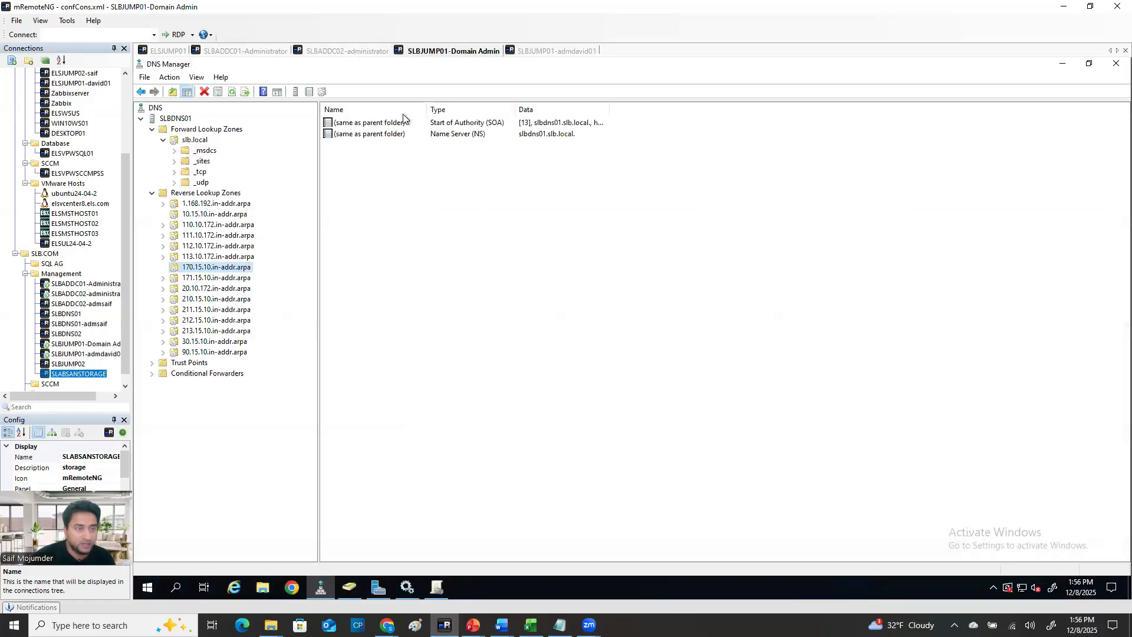
Return to Active Directory Users and Computers and refresh the Computers container to check the SLABSANSTORAGE account's status.
left_click(348, 587)
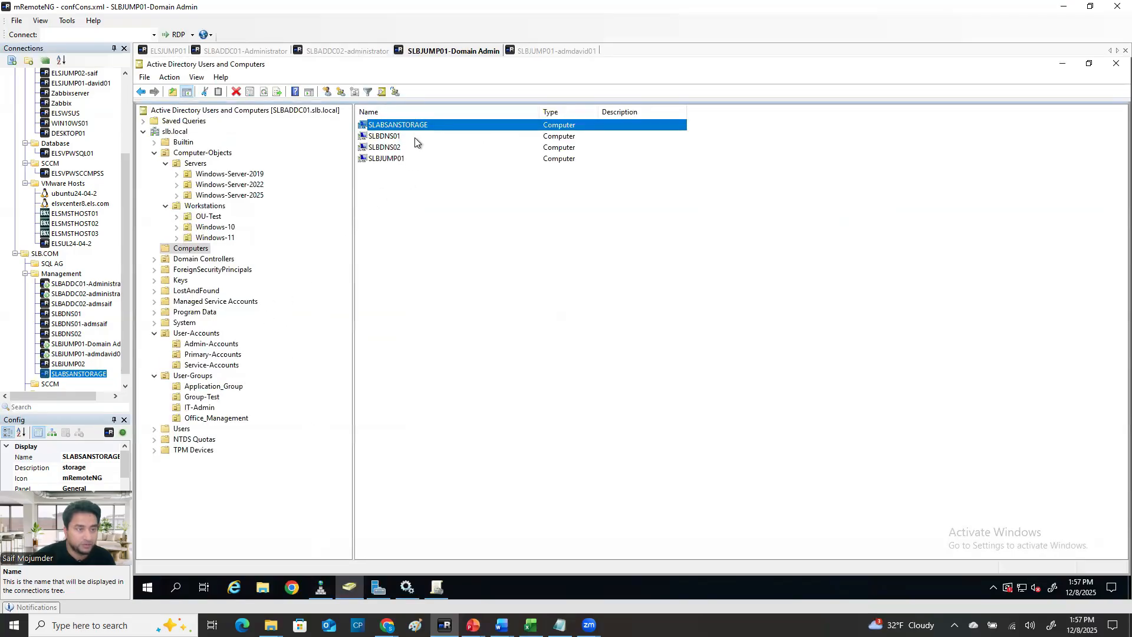
left_click(408, 135)
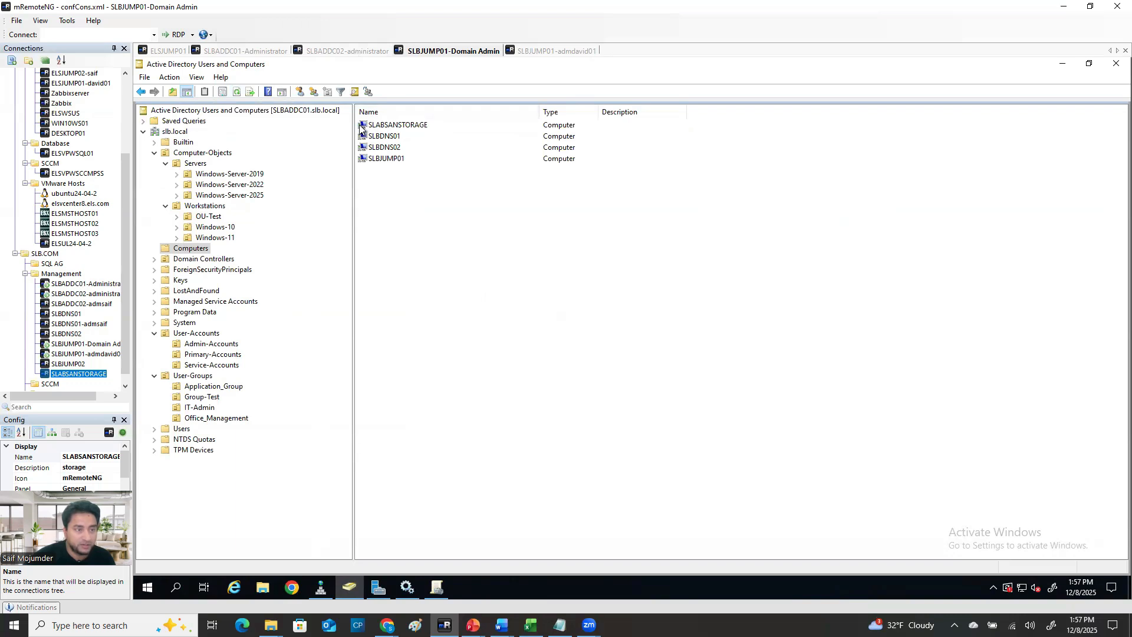
left_click(236, 95)
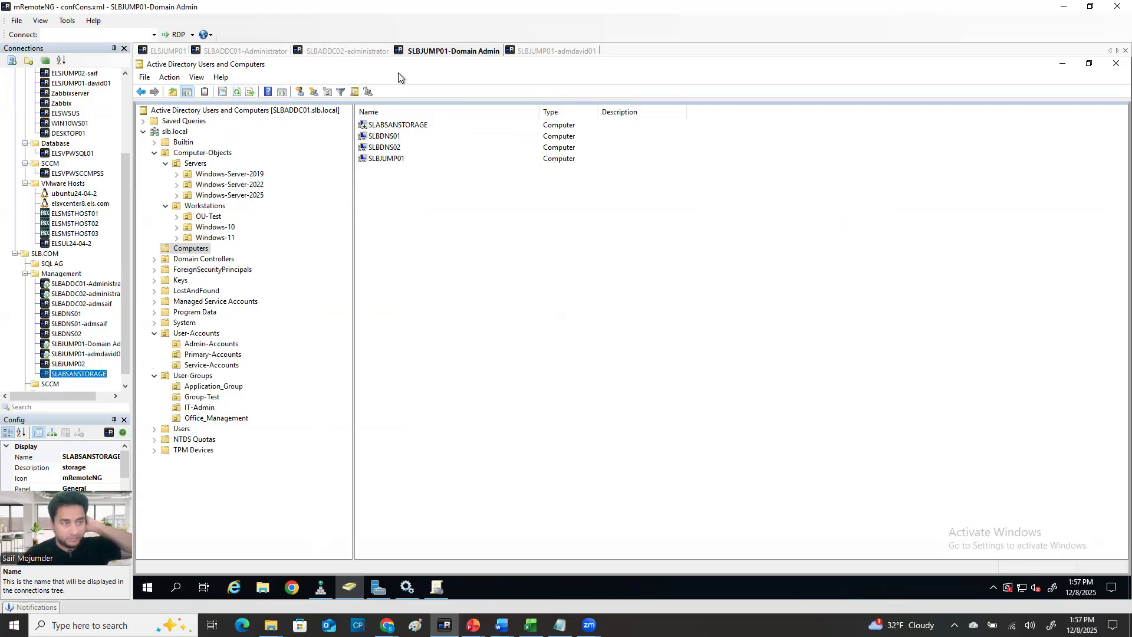
Delete the SLABSANSTORAGE computer object from the Computers container and confirm the deletion.
left_click(419, 126)
right_click(420, 125)
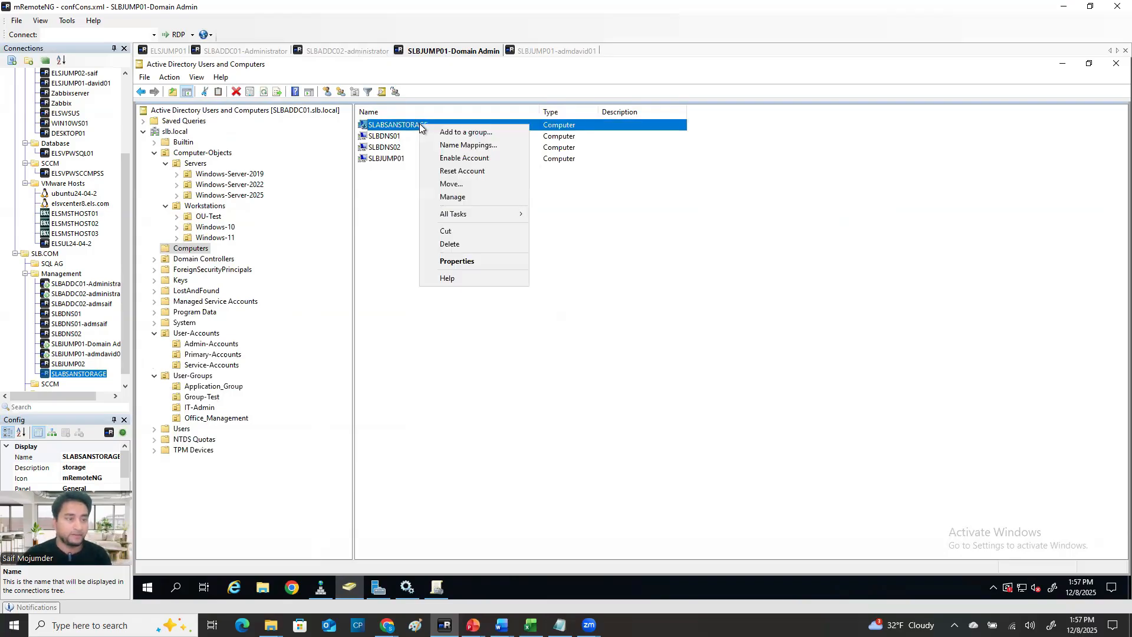
left_click(475, 245)
left_click(670, 370)
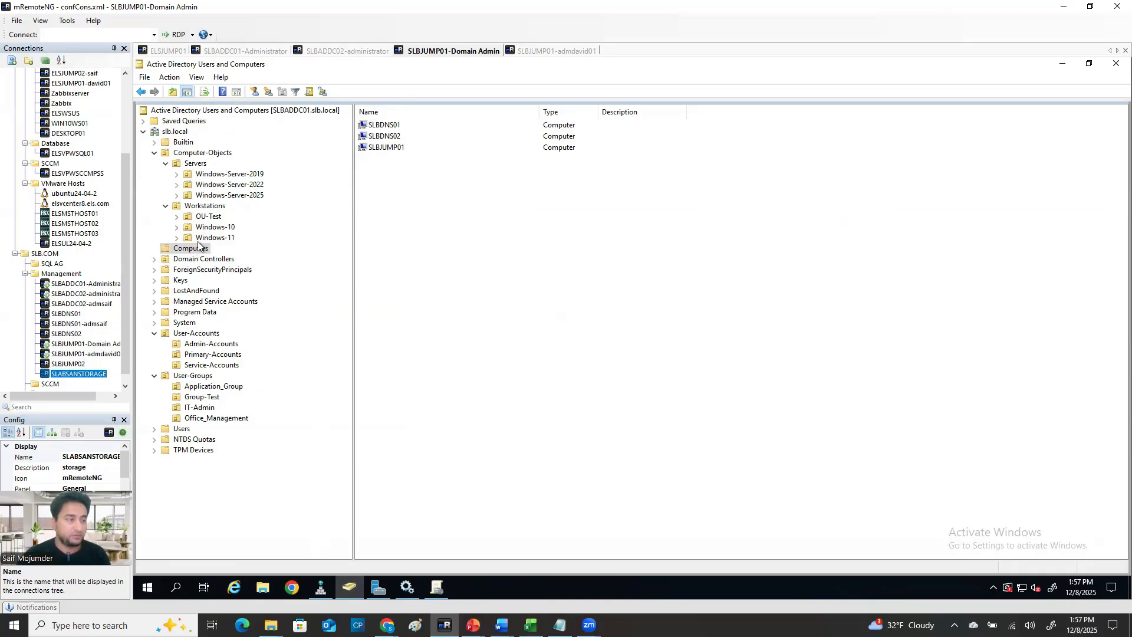
left_click(713, 267)
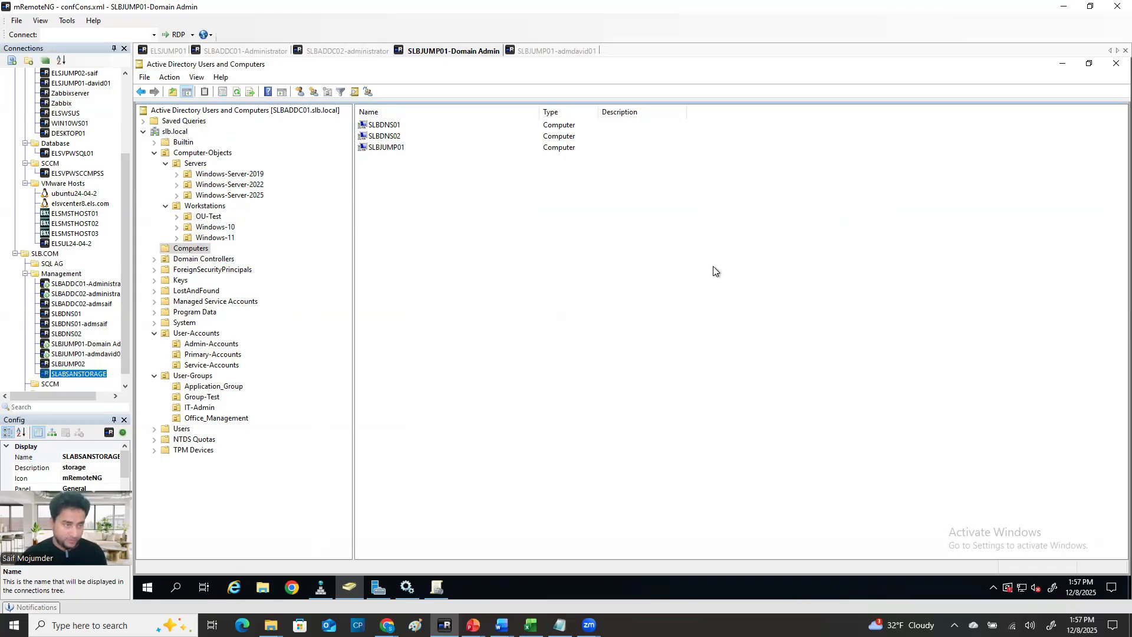
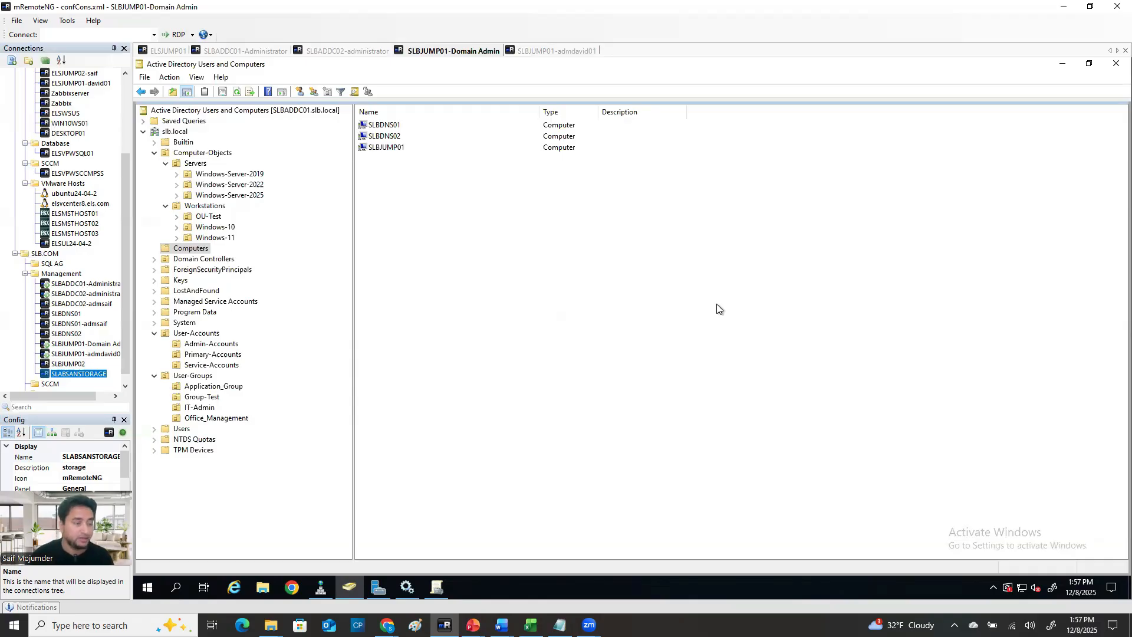
Review the settings of "GPO to restrict domain joins" in Group Policy Management, focusing on who may add workstations to the domain.
left_click(438, 588)
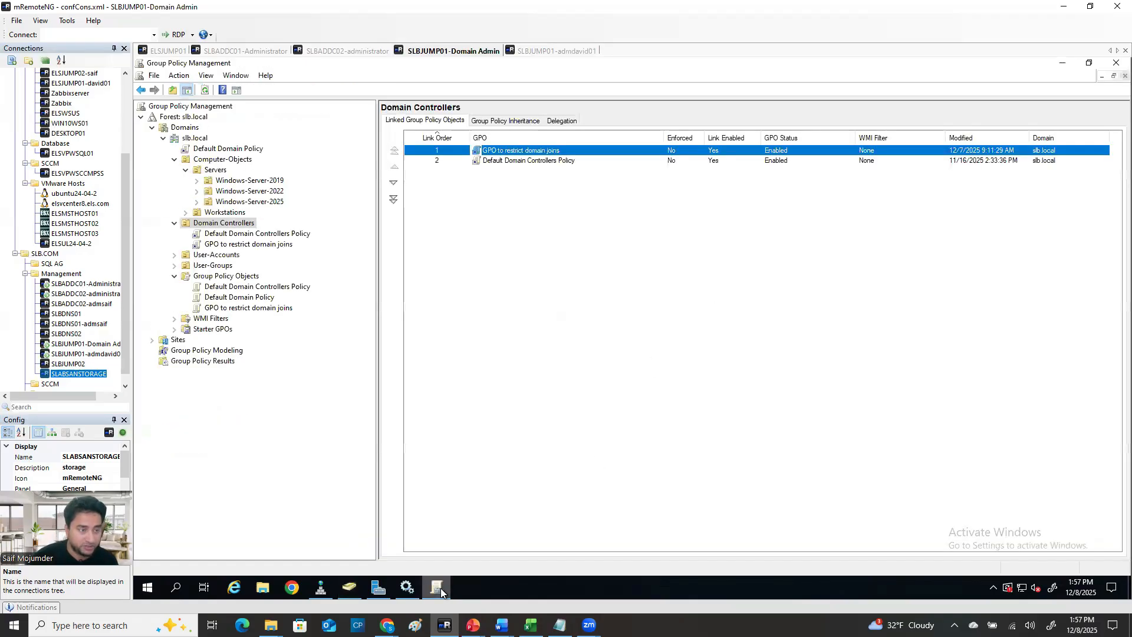
left_click(247, 246)
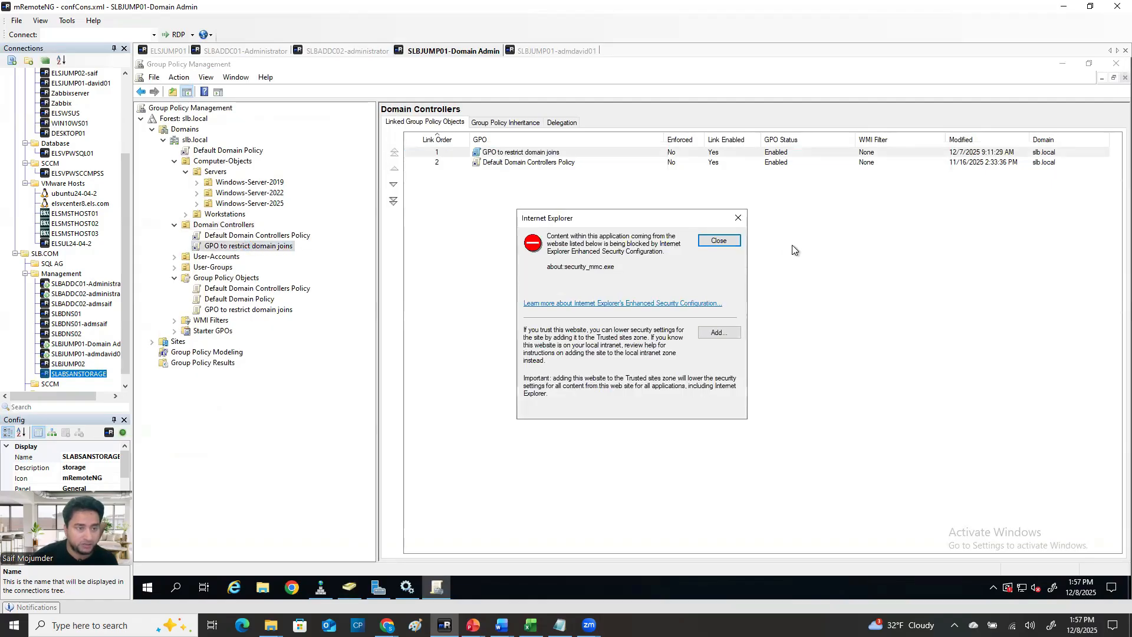
left_click(720, 241)
left_click(710, 345)
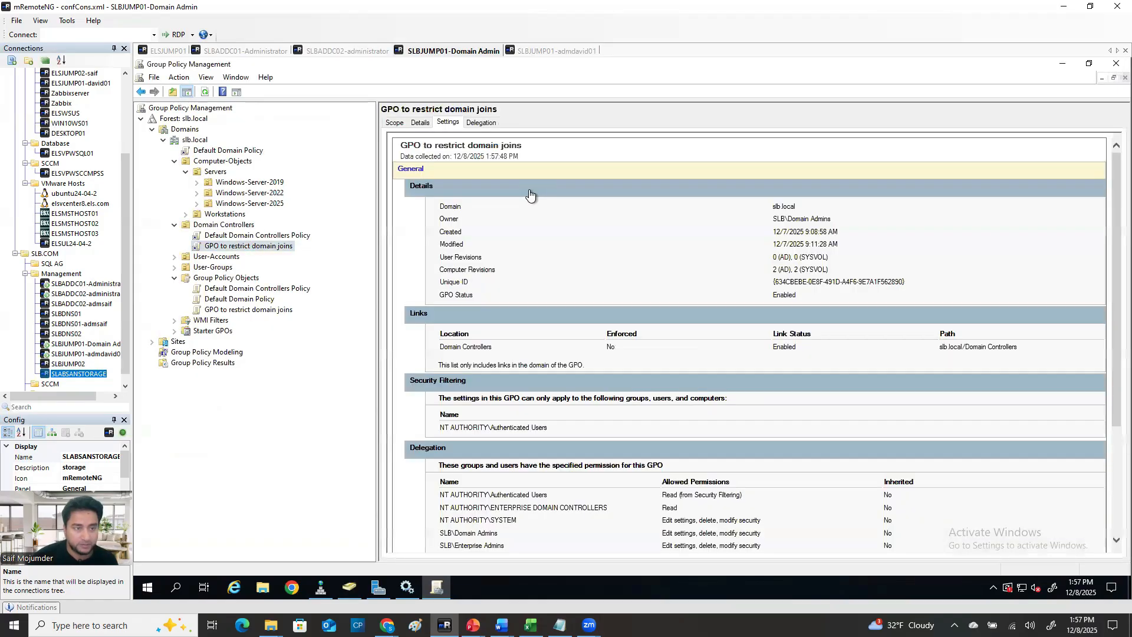
scroll(674, 511, "down", 10)
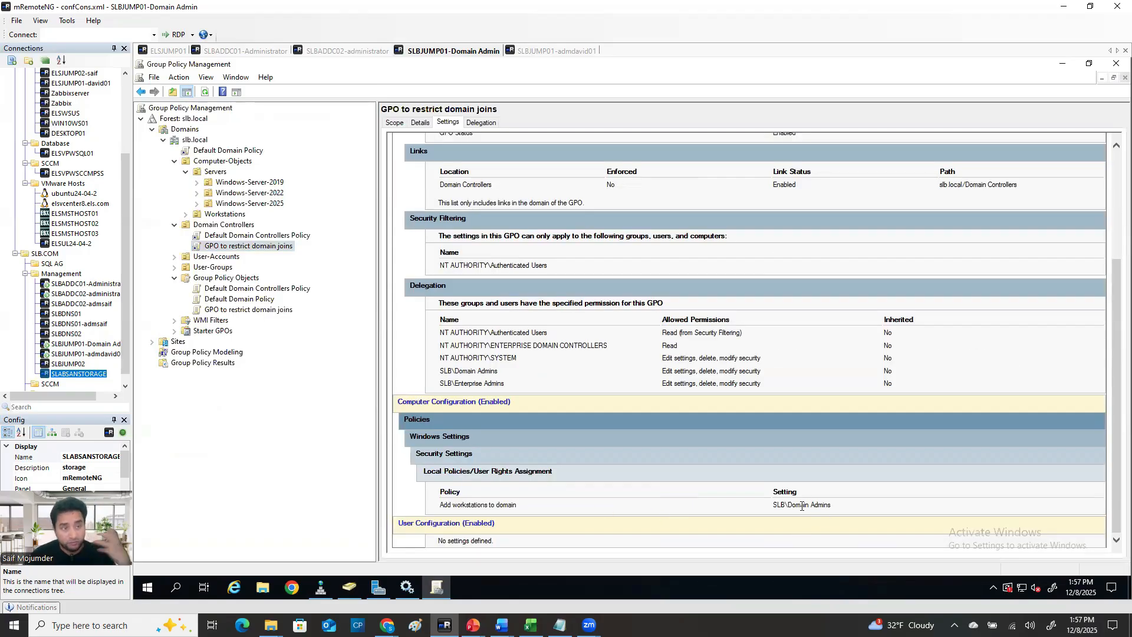
left_click_drag(791, 506, 849, 500)
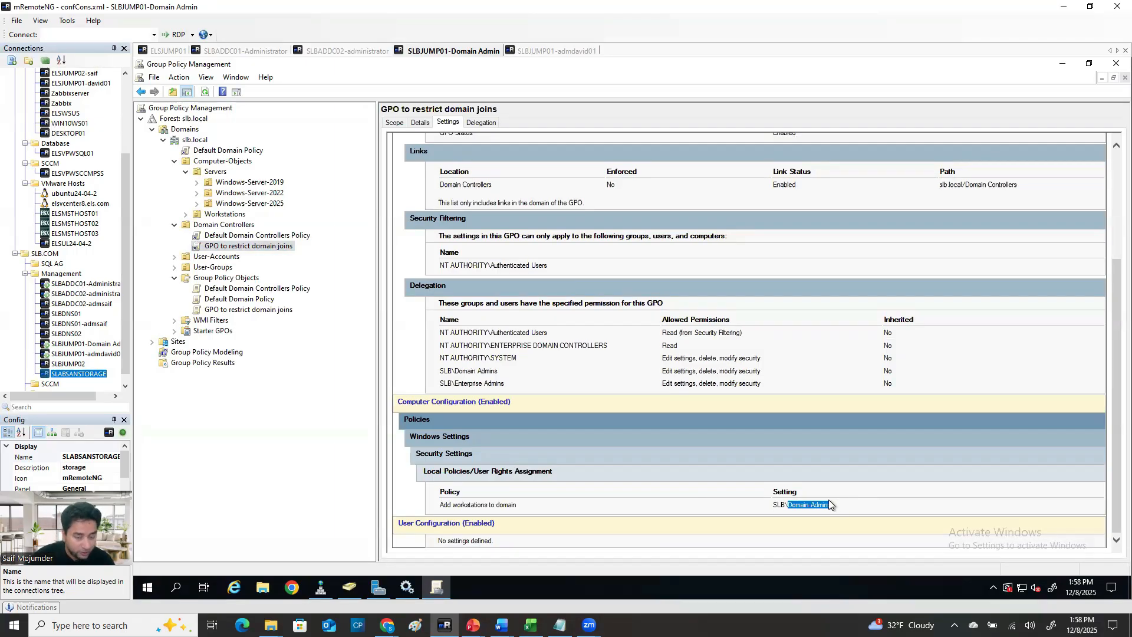
left_click(821, 508)
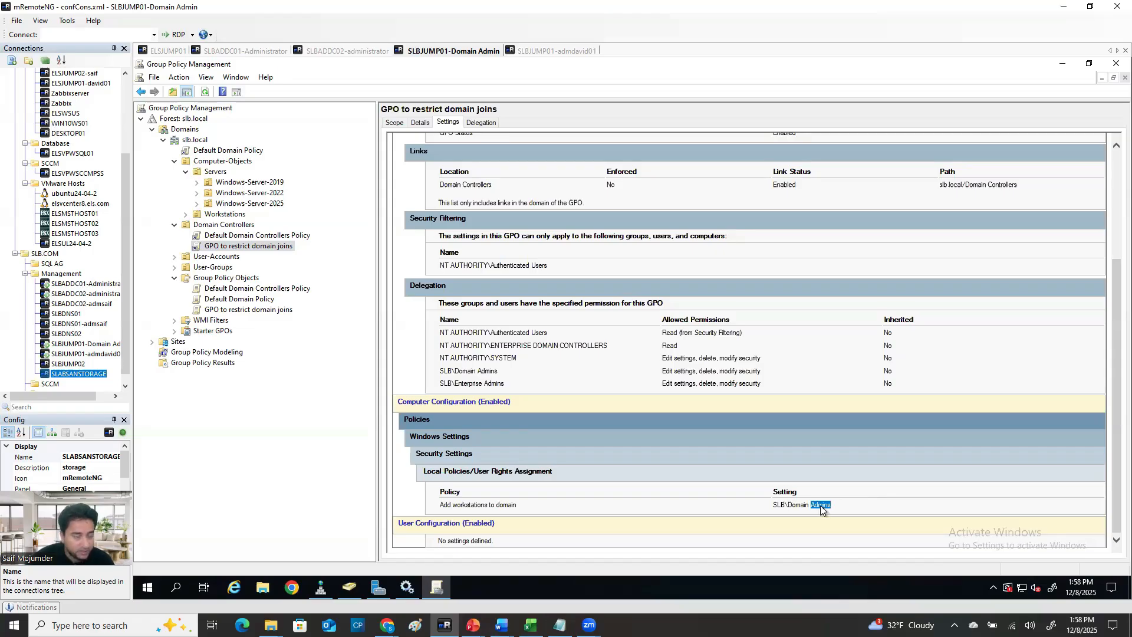
left_click(1062, 70)
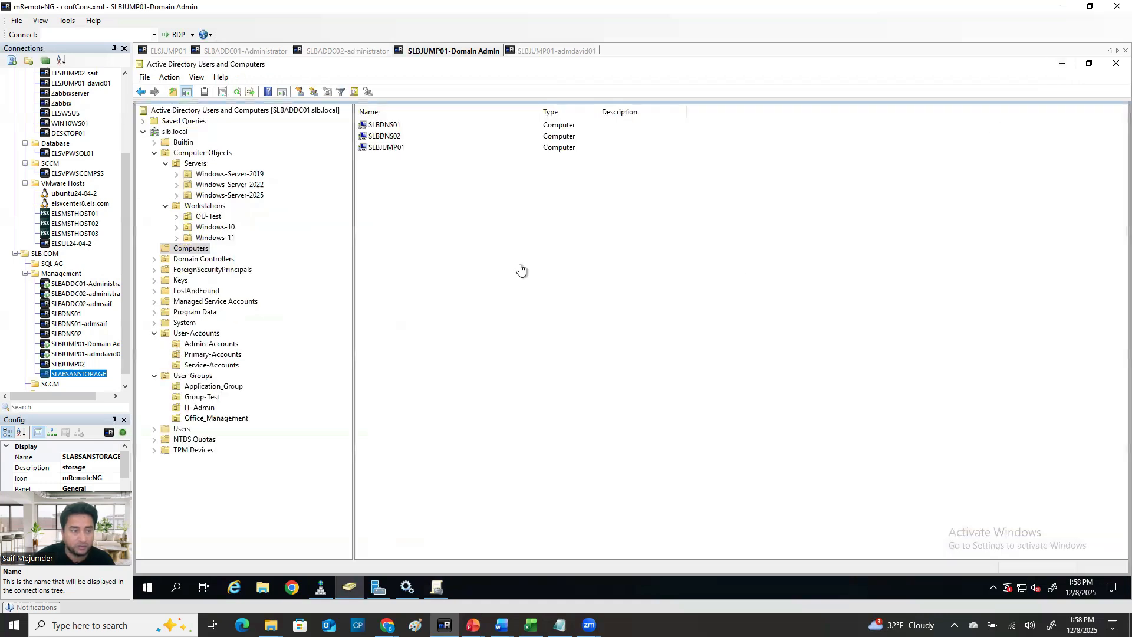
Check the group memberships of the admdavid01 user in the Admin-Accounts OU, then close its properties.
left_click(212, 343)
right_click(400, 125)
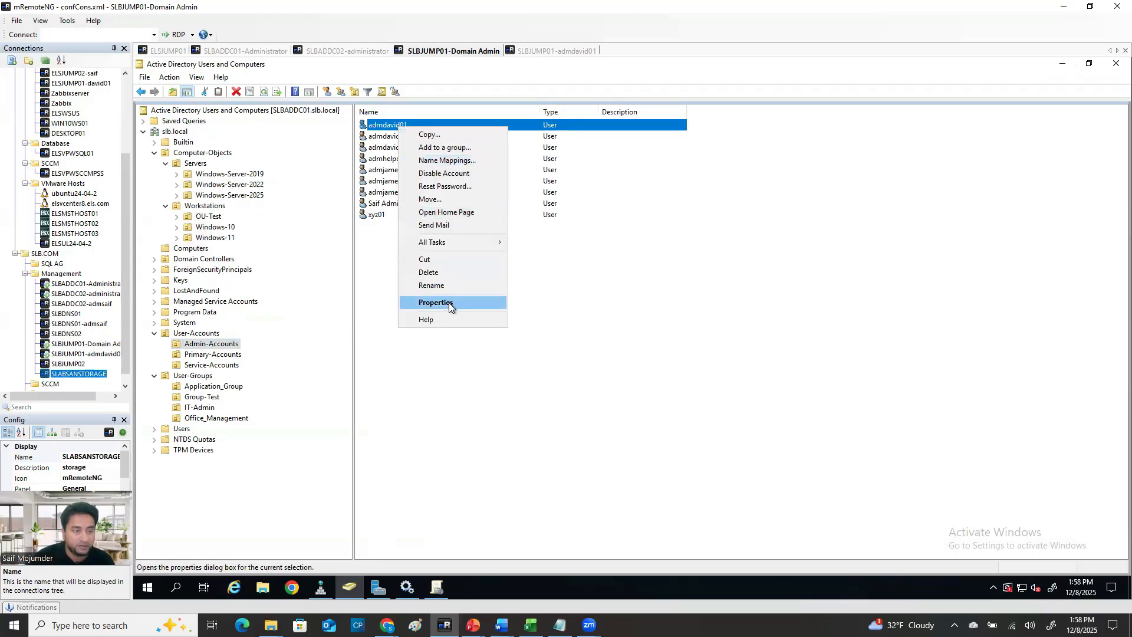
left_click(449, 303)
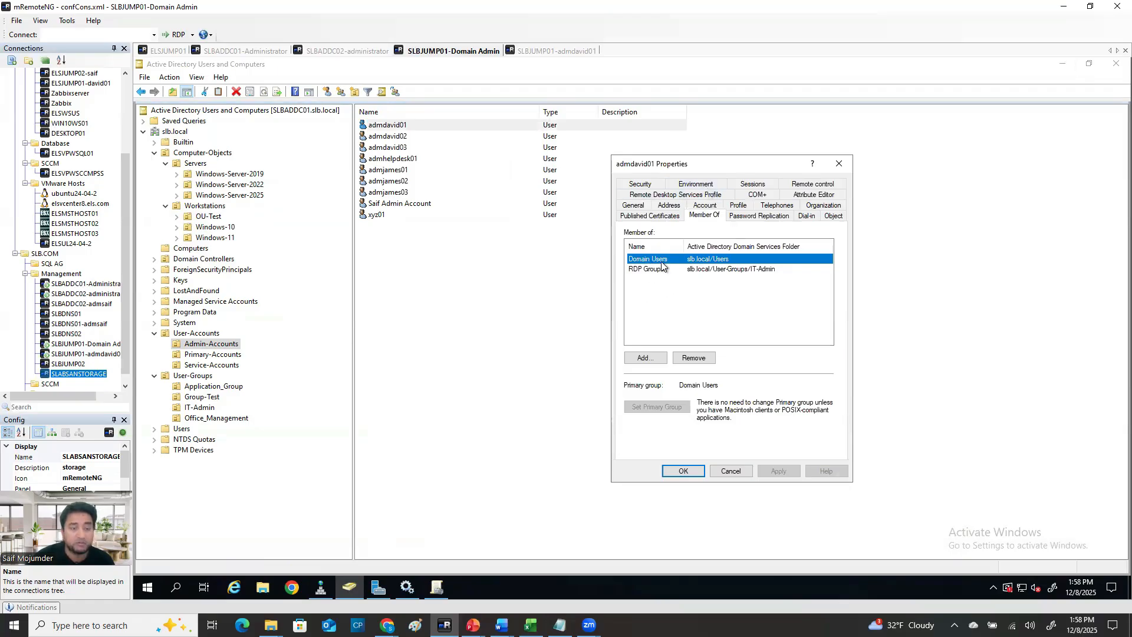
left_click(838, 164)
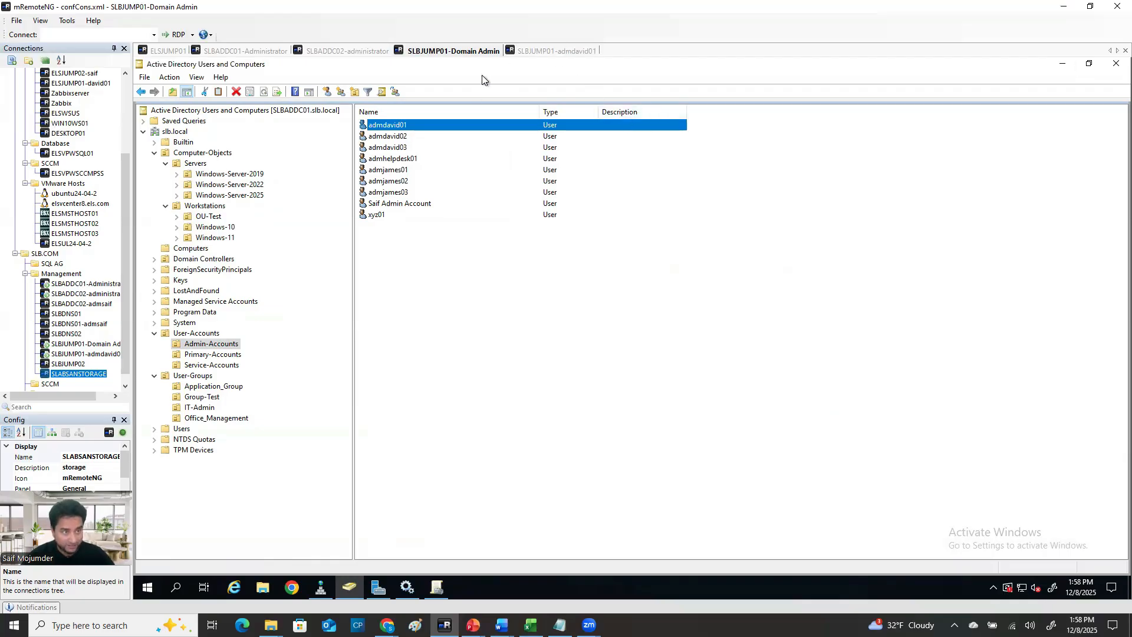
Reconnect to SLABSANSTORAGE, open its computer name and domain change settings, and choose domain membership.
double_click(77, 373)
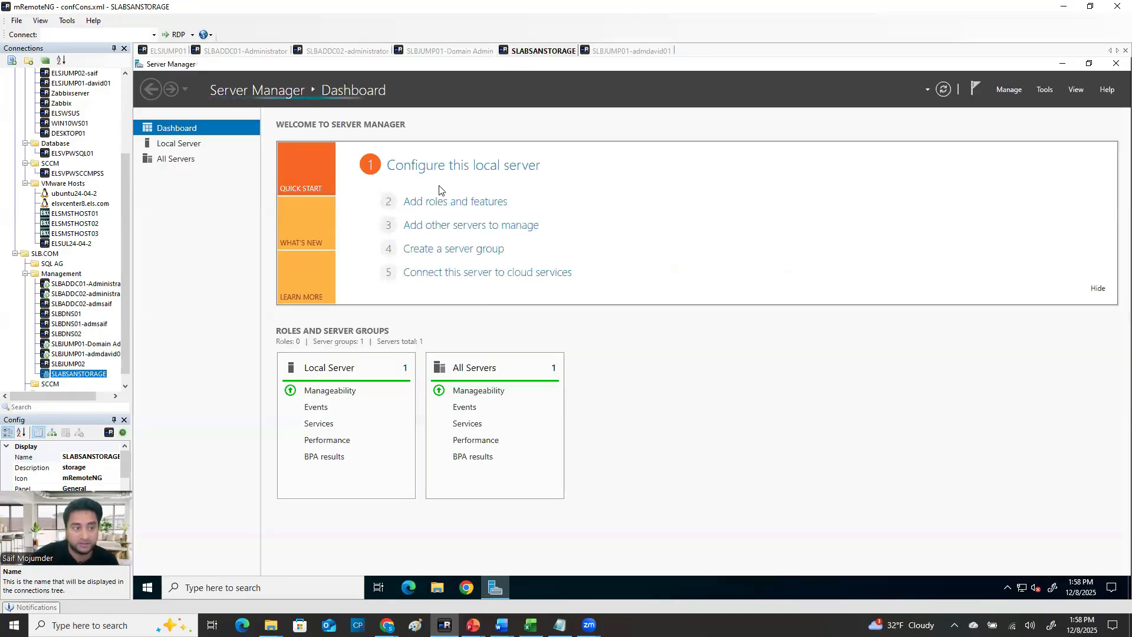
left_click(451, 165)
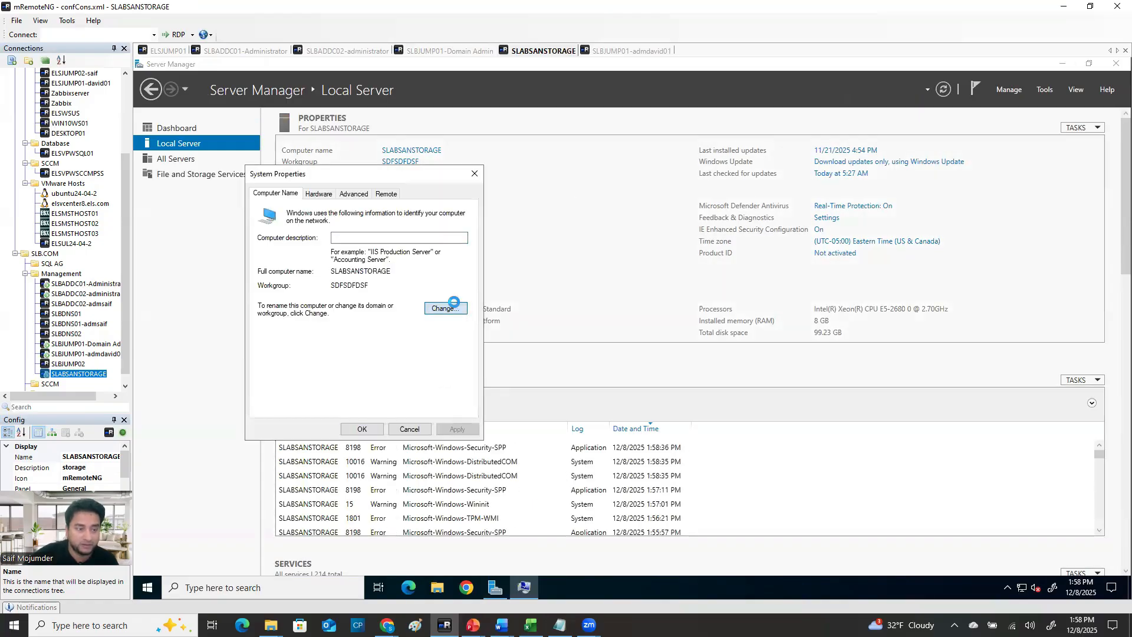
left_click(447, 308)
left_click(282, 334)
left_click(290, 342)
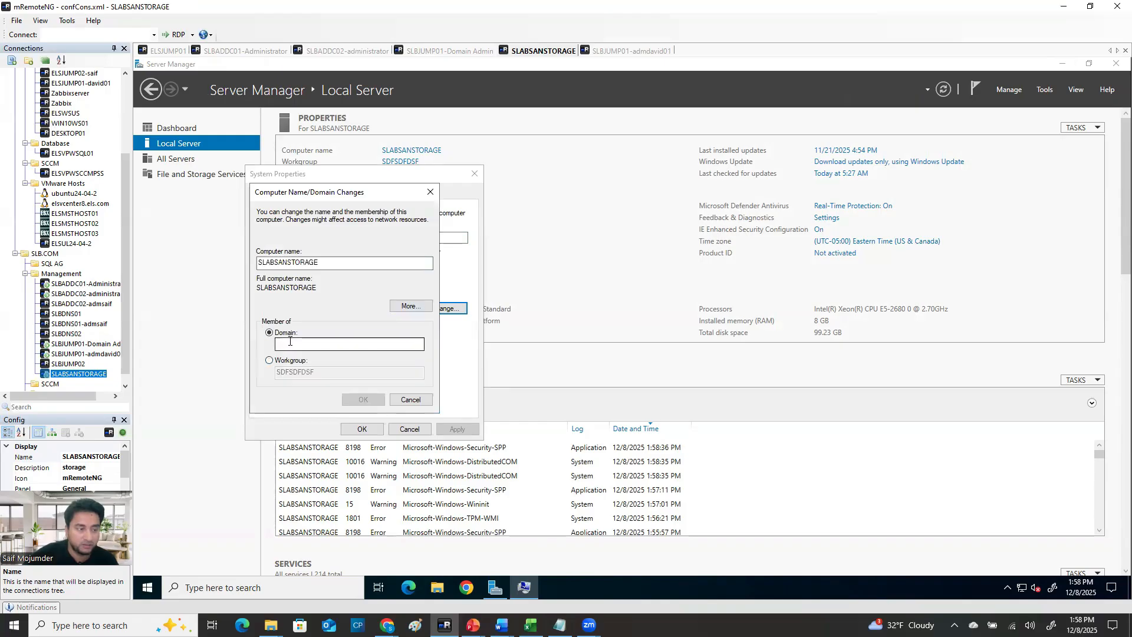
type("d")
key("BackSpace")
type("admdavid01")
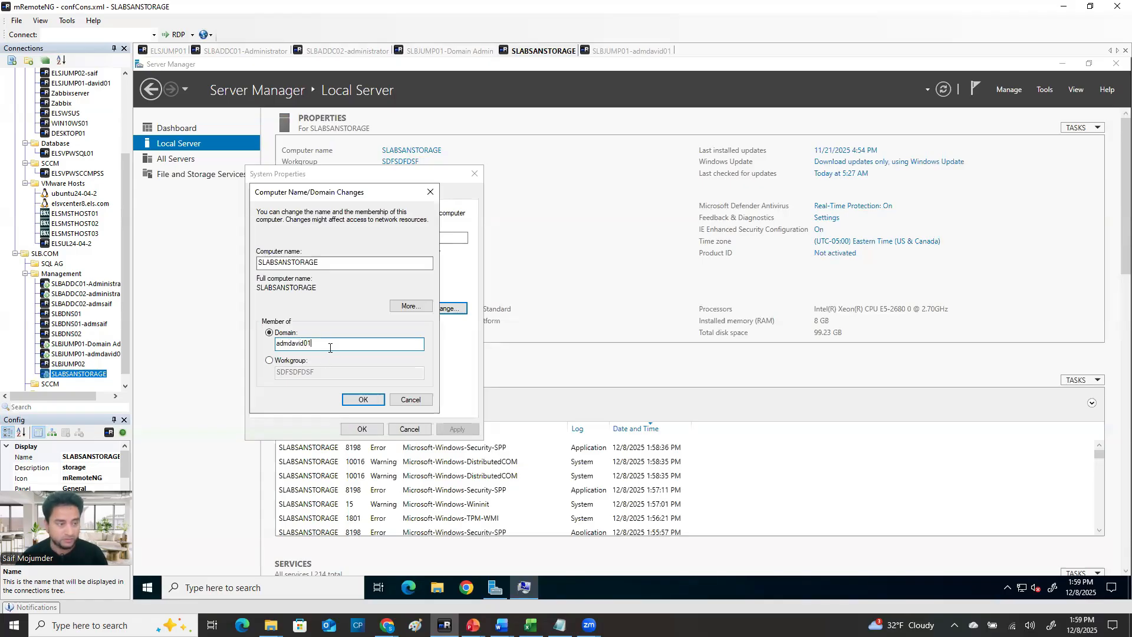
Set the domain to join to slb.local and submit the membership change.
left_click_drag(329, 348, 210, 355)
type("slb.local")
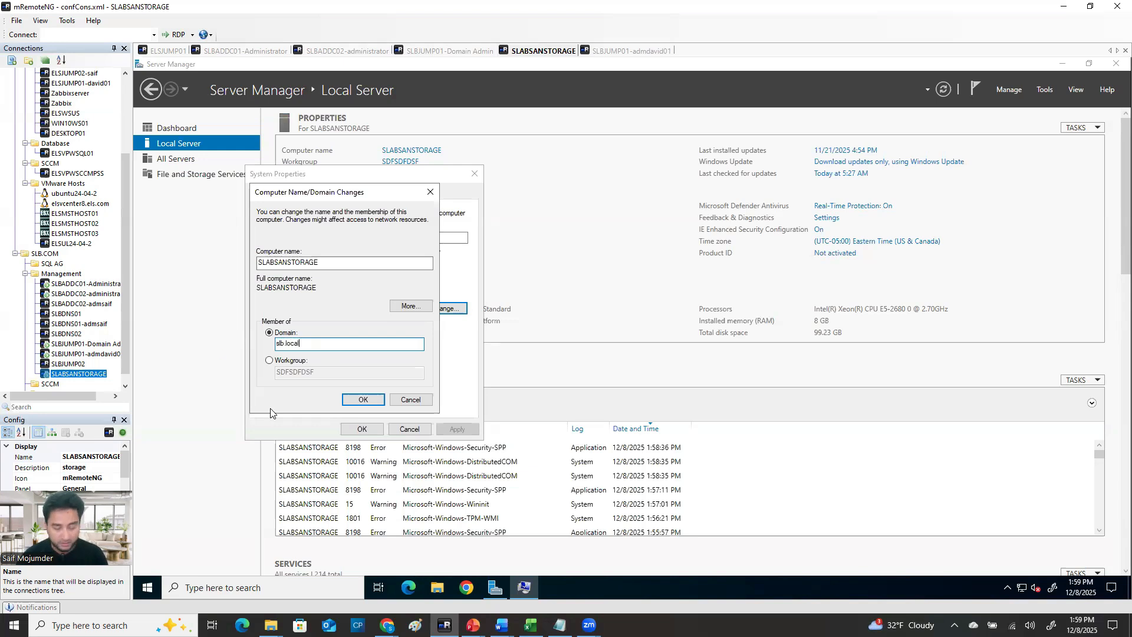
left_click(363, 399)
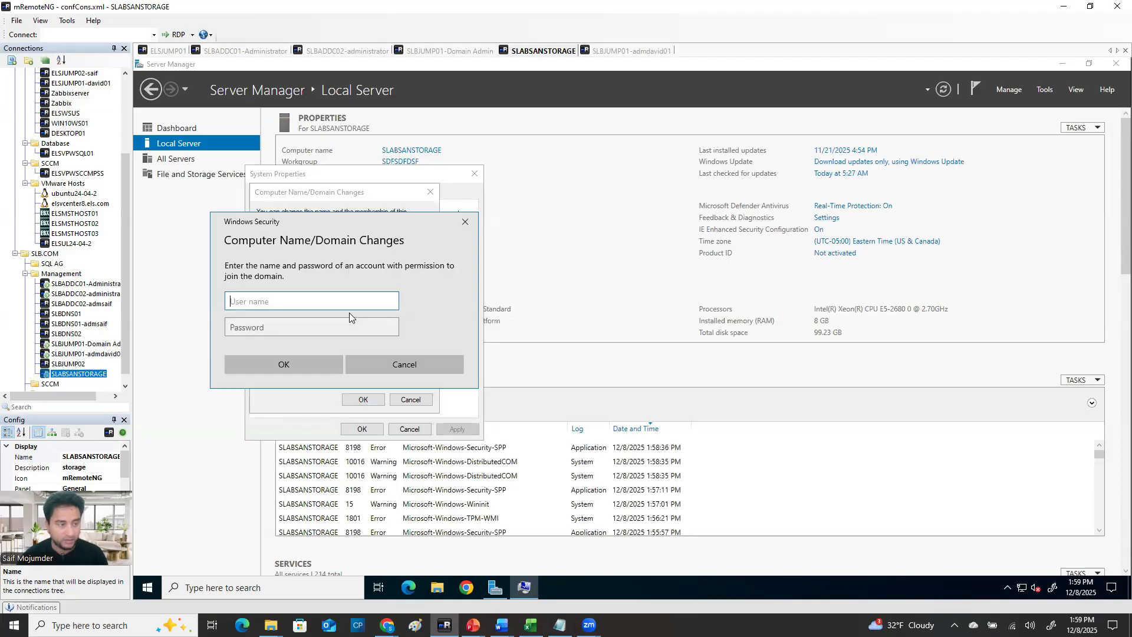
Try to authorize the slb.local join as admdavid01, entering the account password, and dismiss the resulting message.
type("admdavid01")
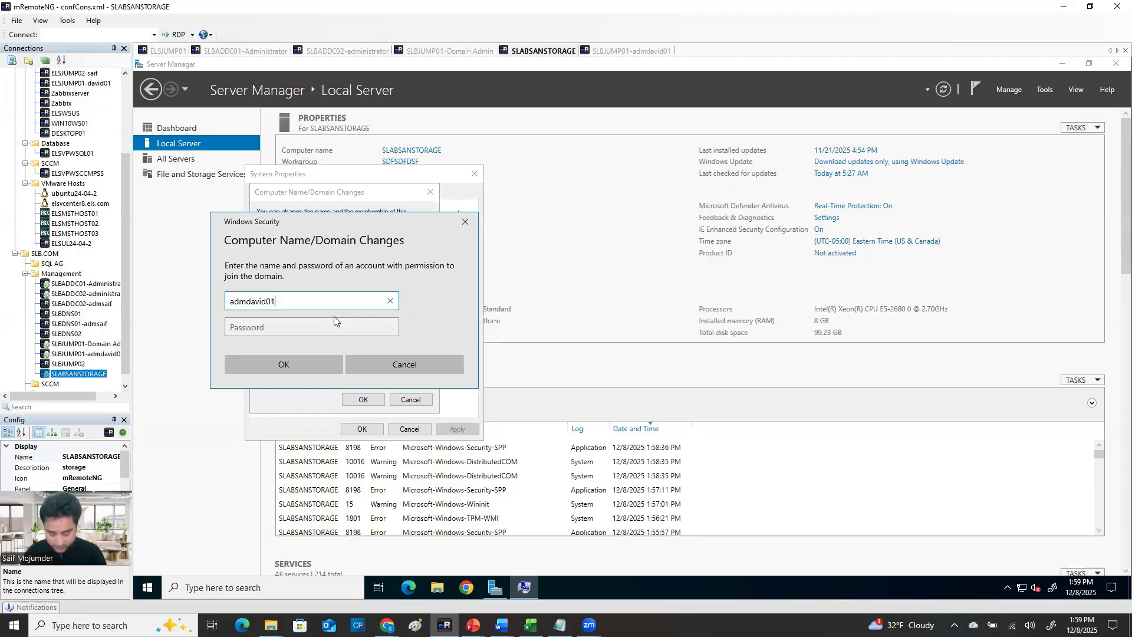
key("Tab")
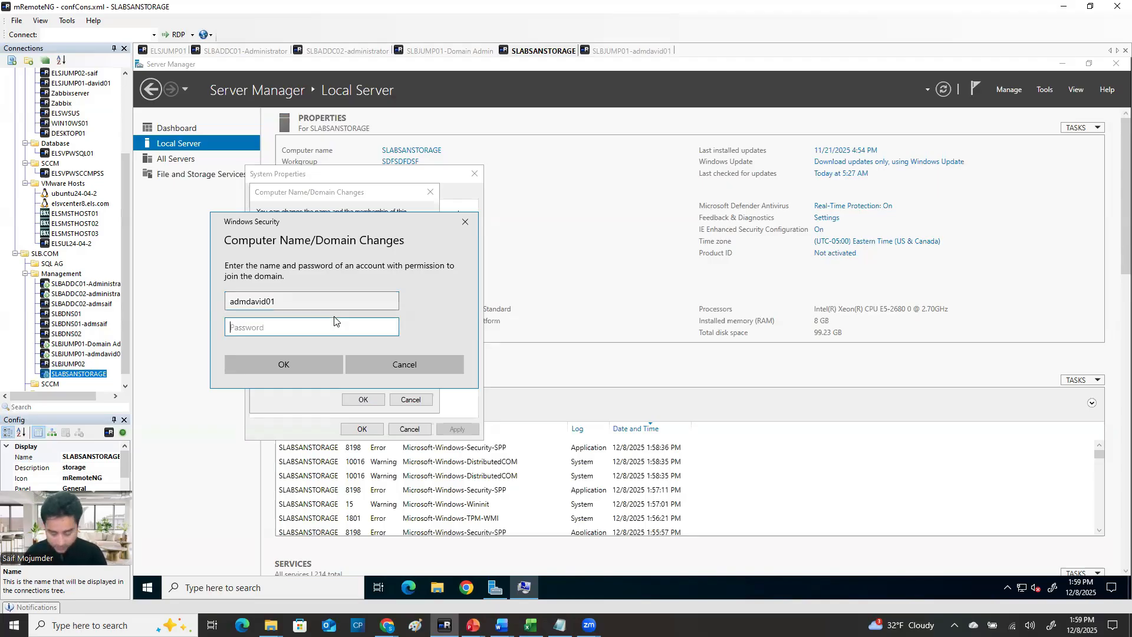
type("••")
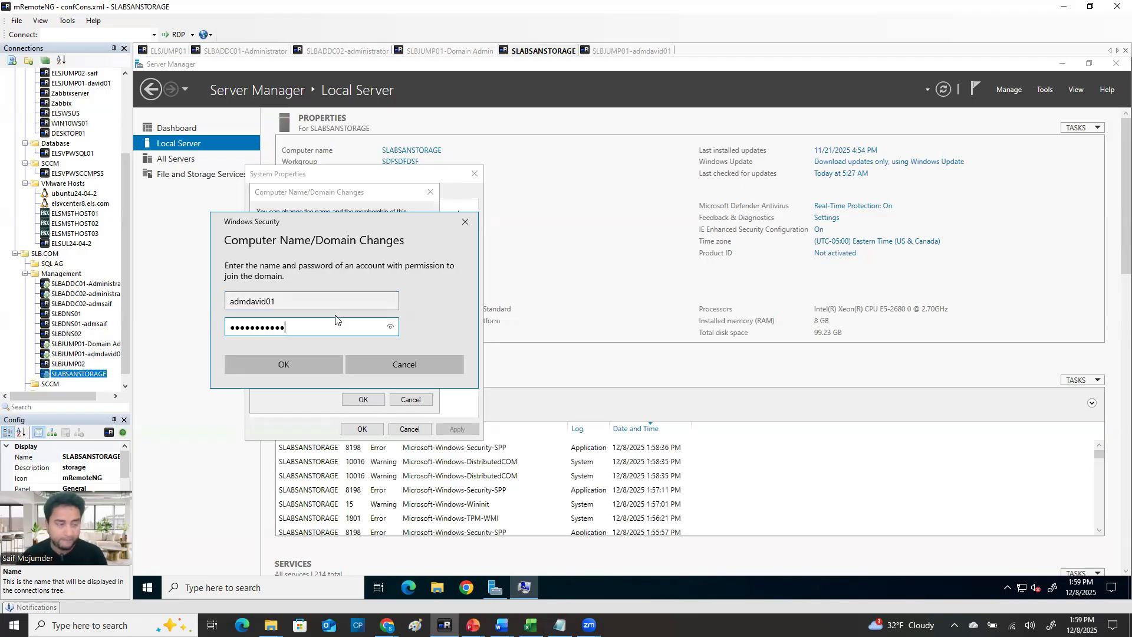
left_click(308, 370)
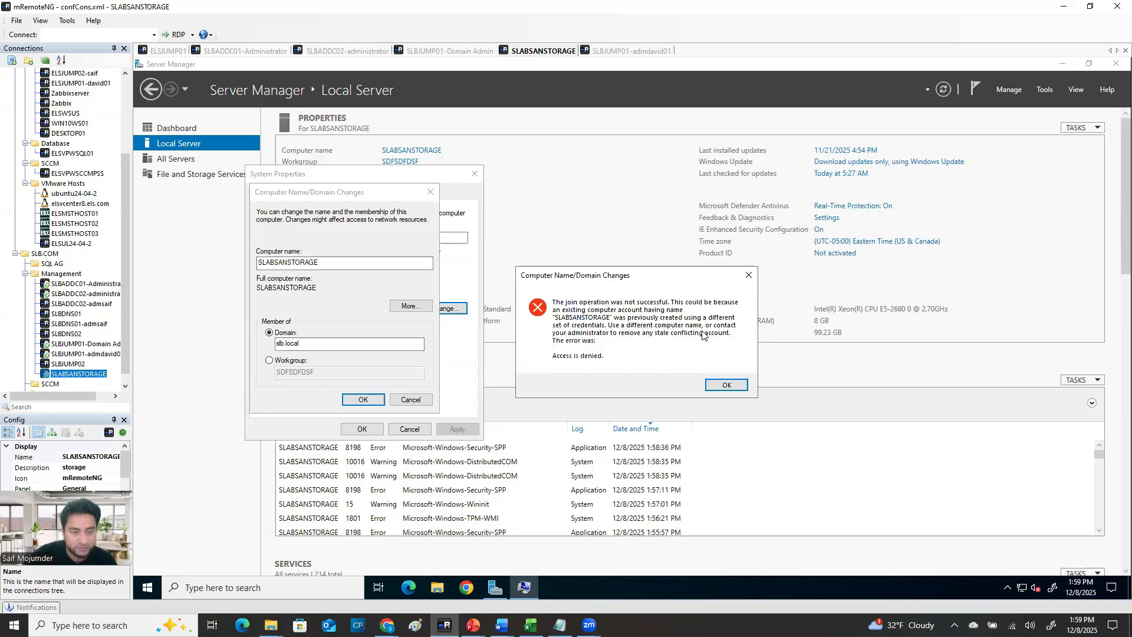
left_click(727, 385)
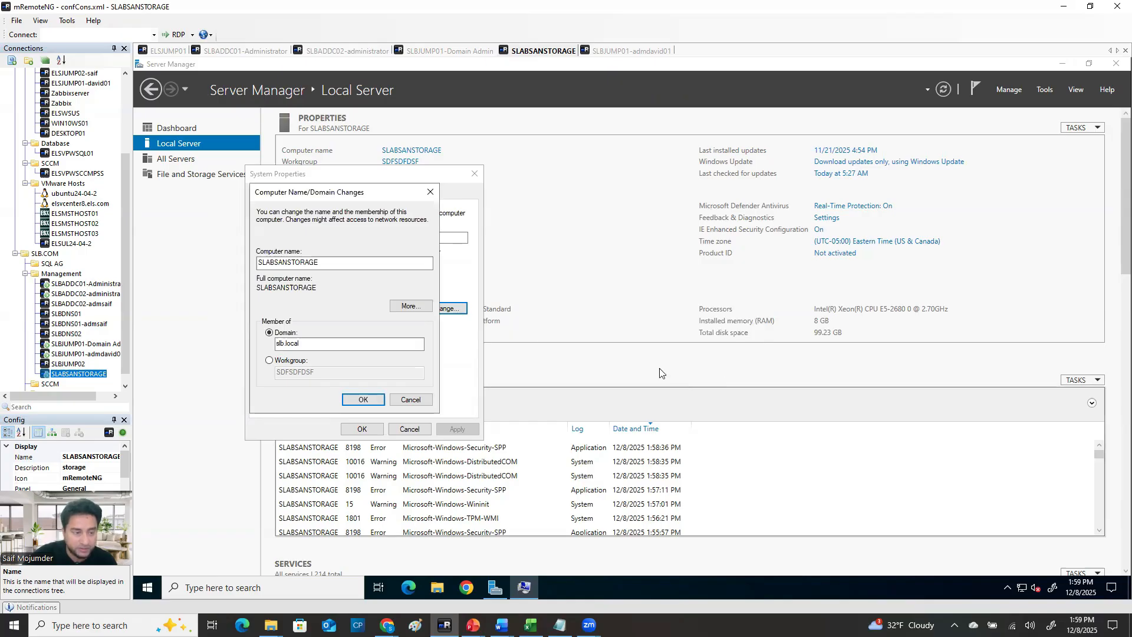
Switch to the SLBJUMP01 domain admin session and check the Computers container and Windows-Server-2019 OU for the storage server.
left_click(461, 55)
left_click(365, 57)
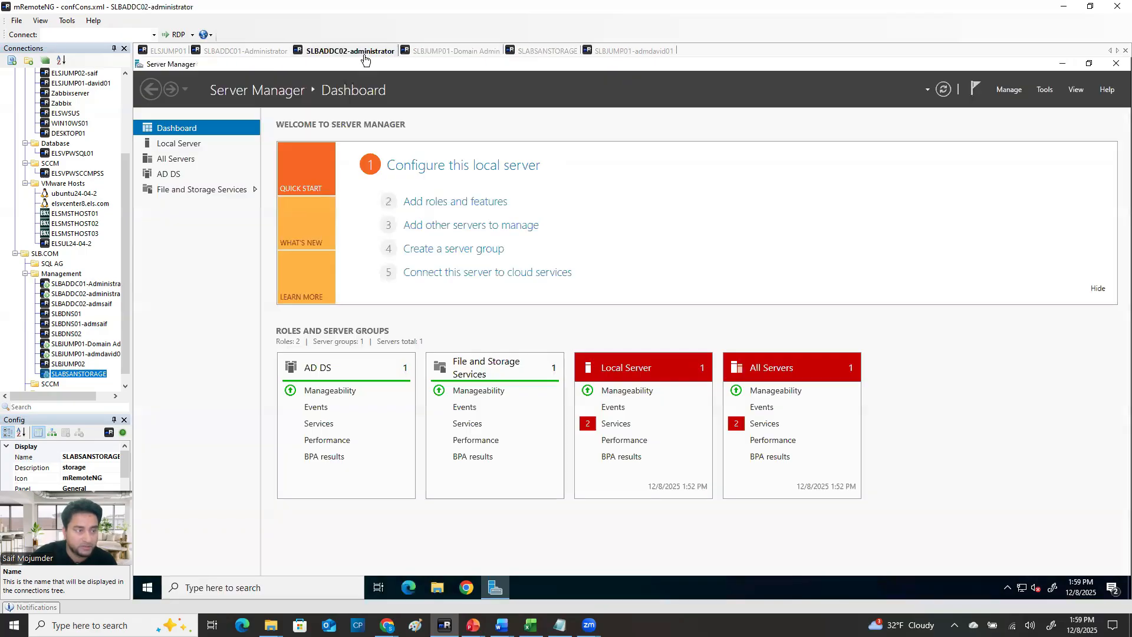
left_click(259, 55)
left_click(331, 52)
left_click(438, 54)
left_click(206, 248)
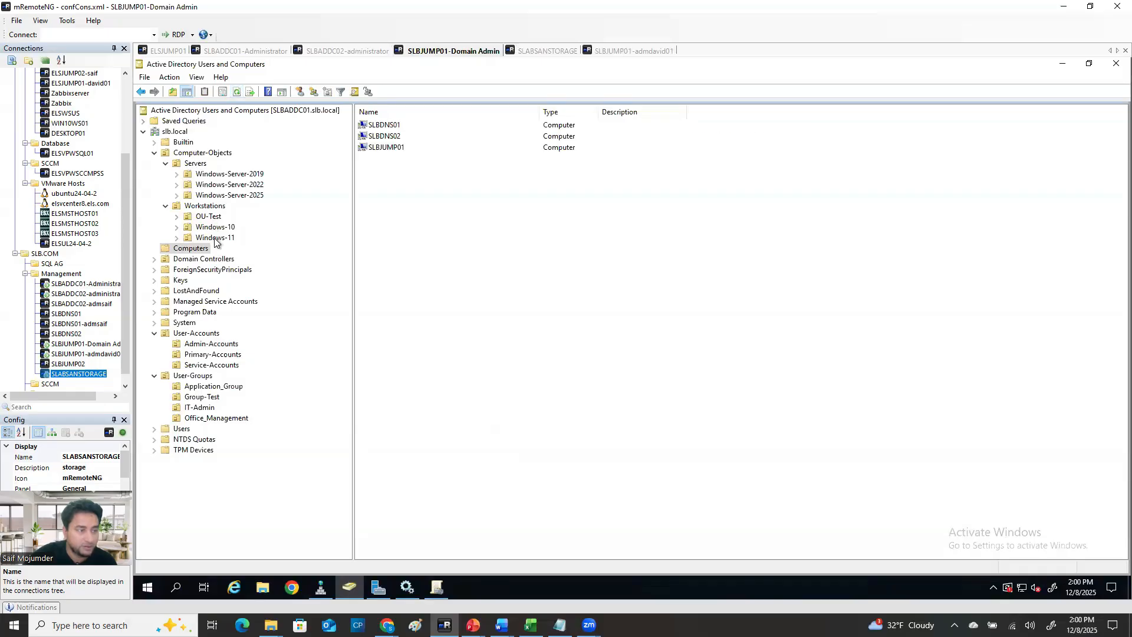
left_click(217, 175)
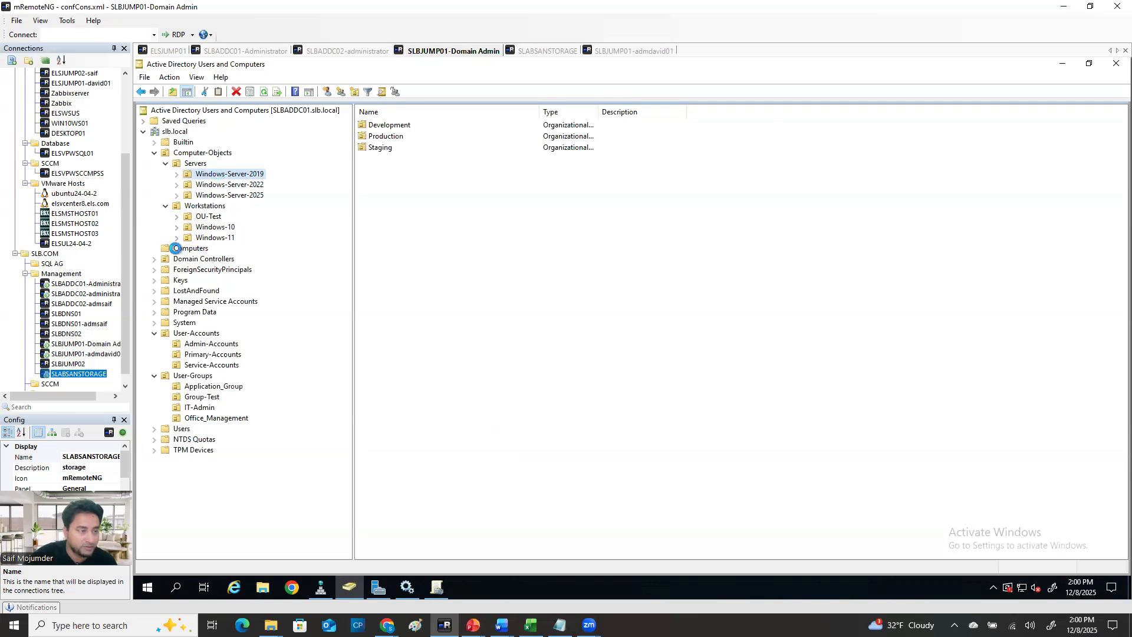
Copy the SLABSANSTORAGE connection name, search slb.local for a computer with that name, and close the search.
left_click(93, 459)
key("ctrl+c")
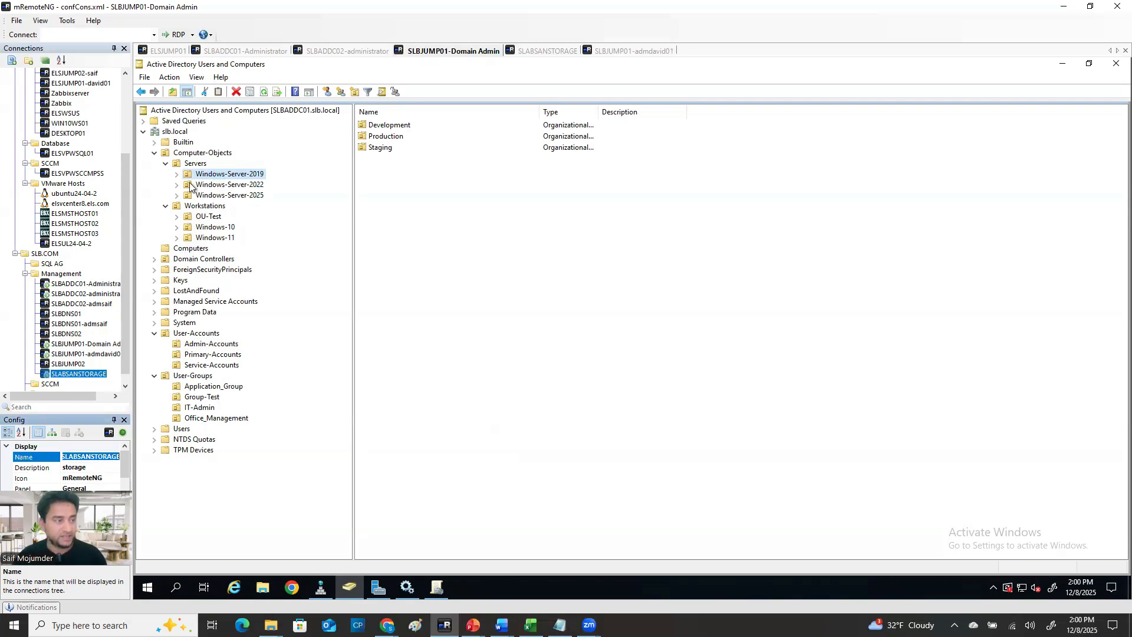
left_click(173, 132)
right_click(173, 132)
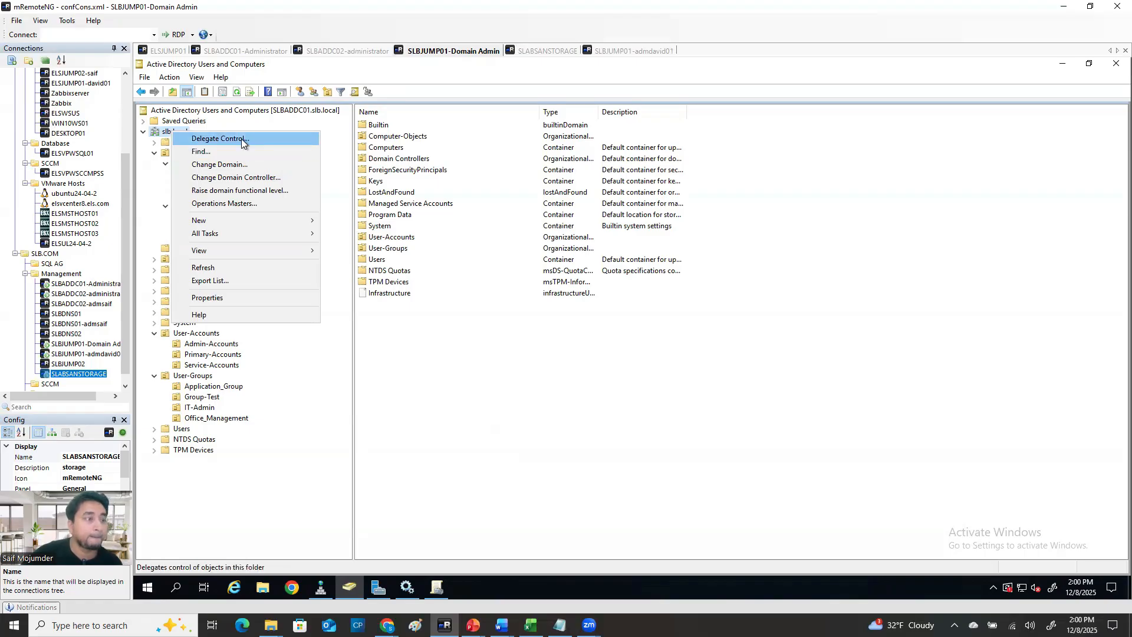
left_click(232, 151)
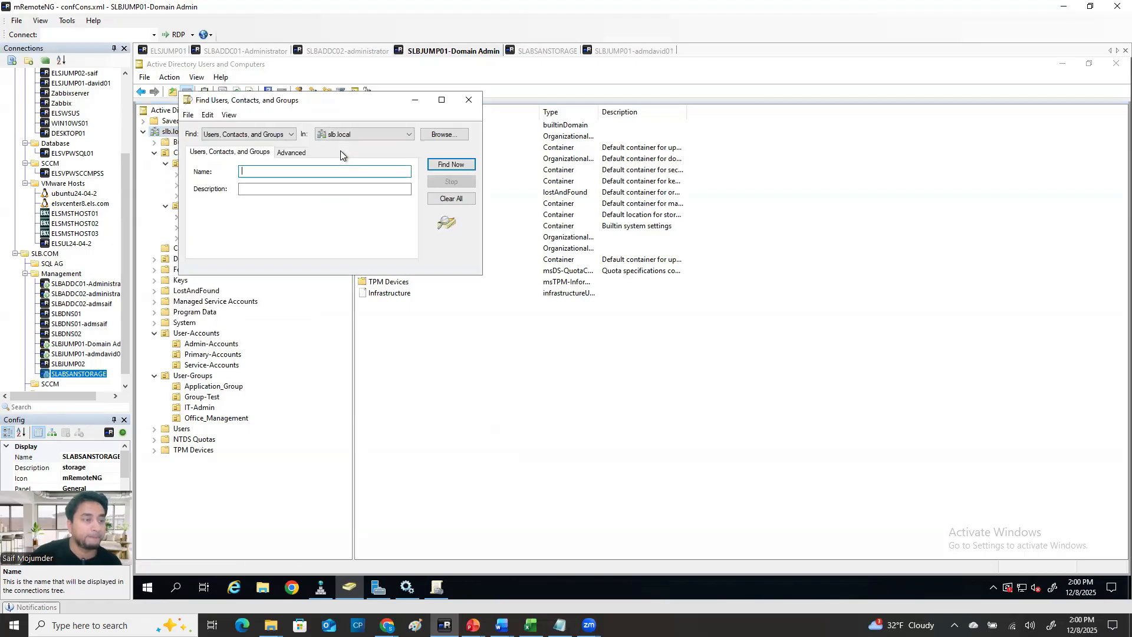
left_click(274, 132)
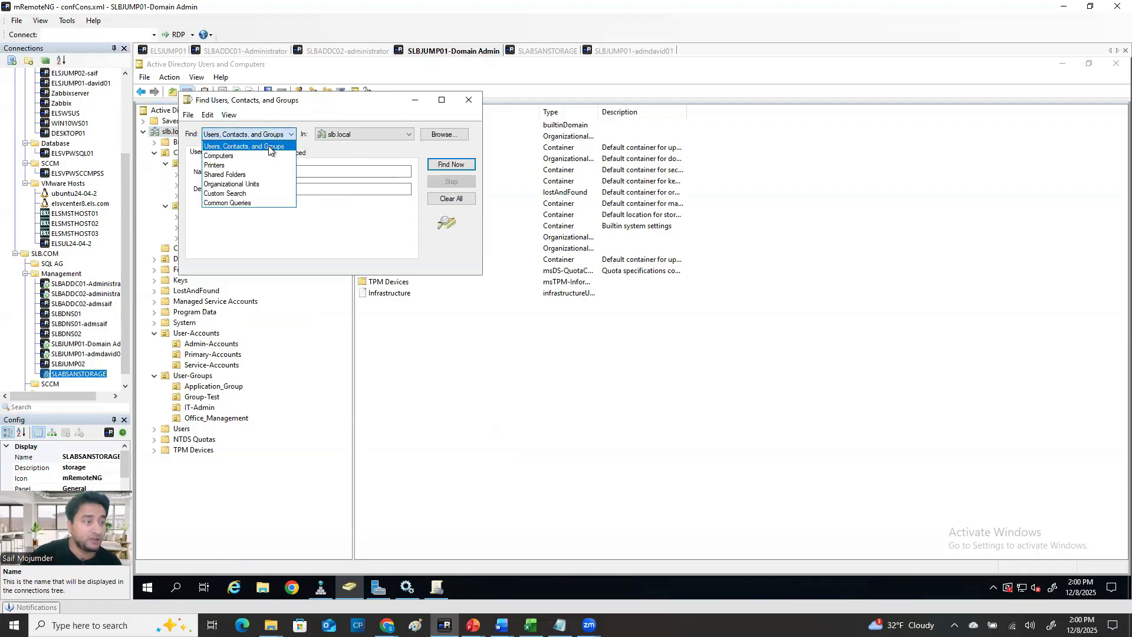
left_click(263, 155)
left_click(281, 168)
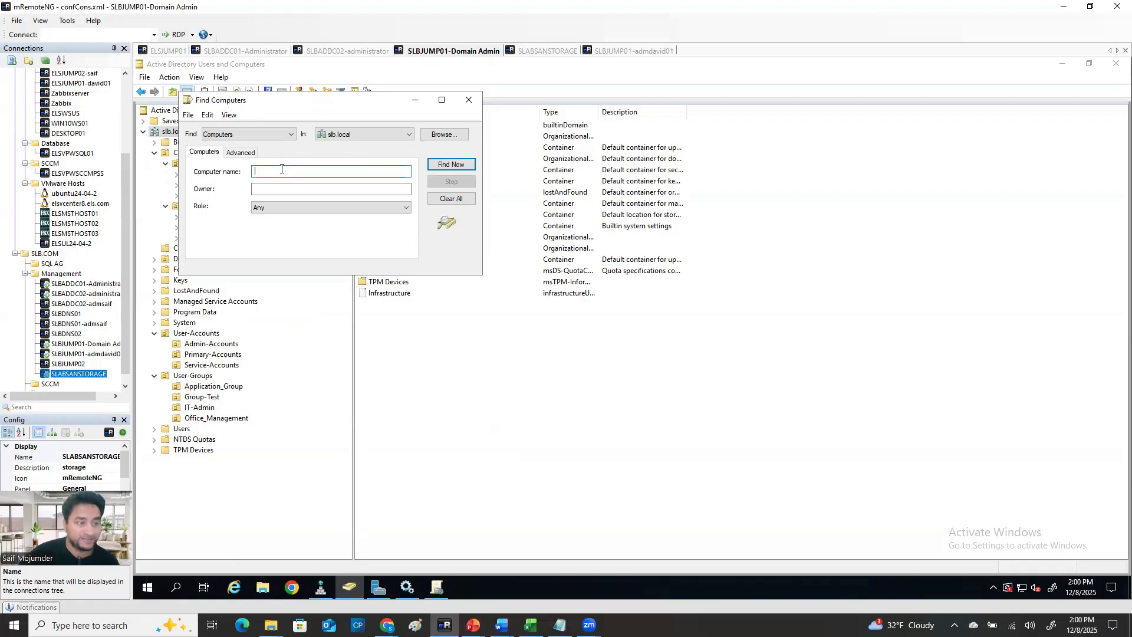
key("ctrl+v")
left_click(439, 166)
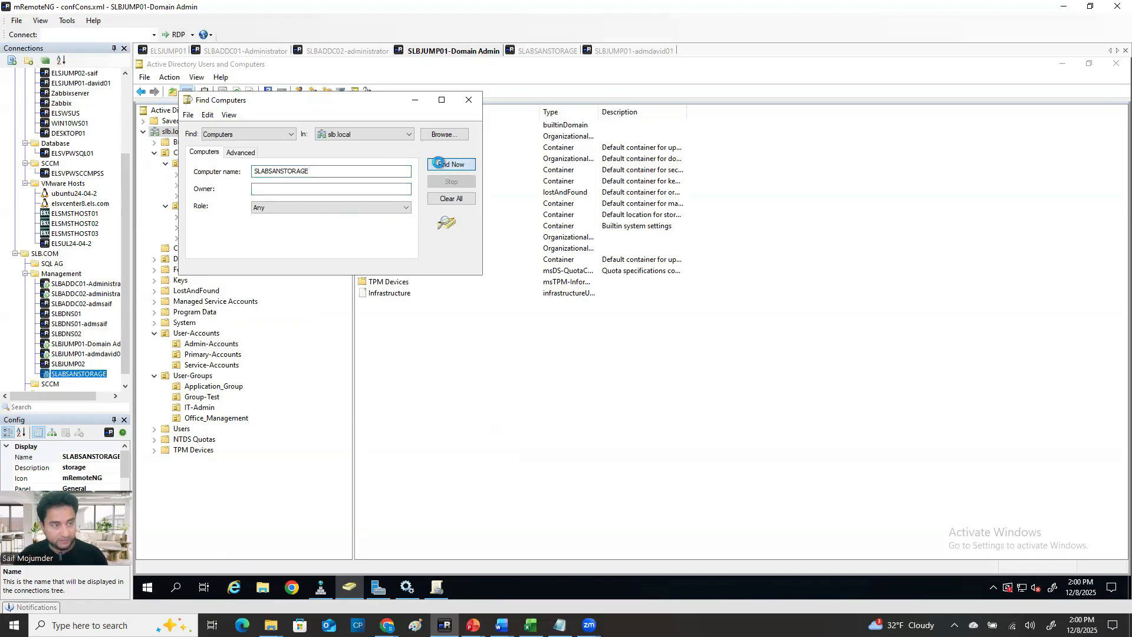
left_click(471, 101)
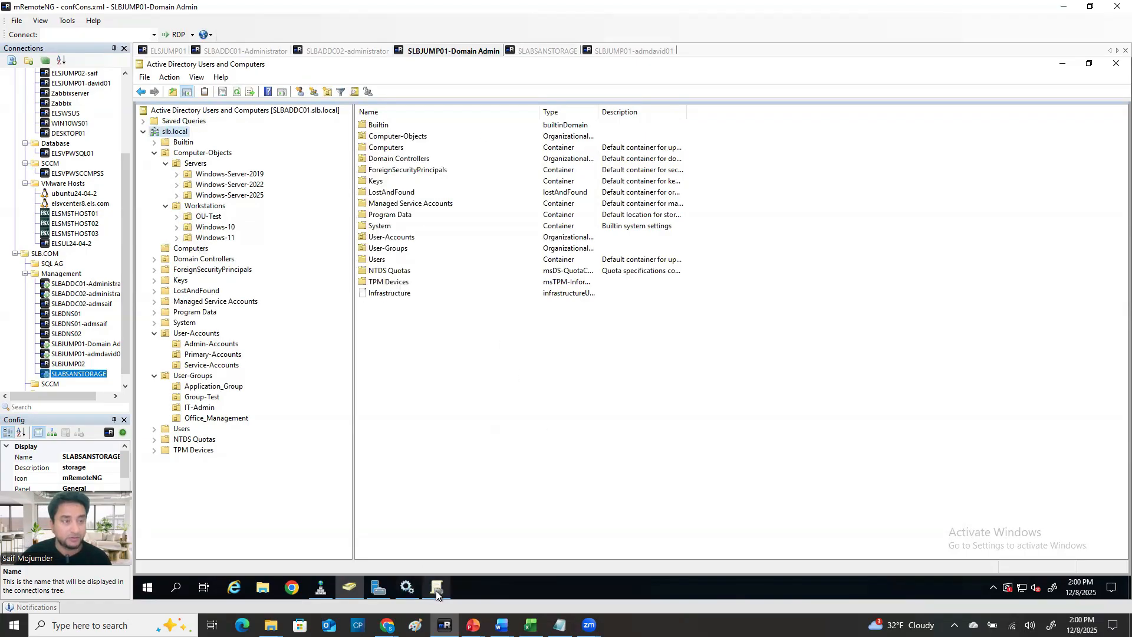
Return to the SLABSANSTORAGE session, resubmit the slb.local domain join, and enter admdavid02 as the user name.
mouse_move(437, 592)
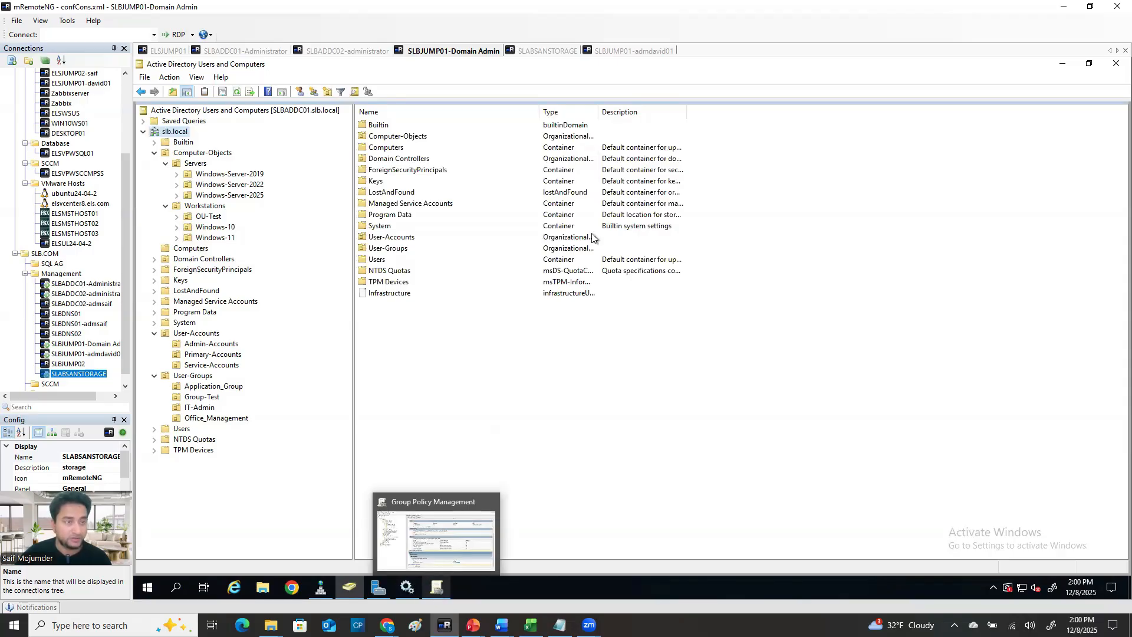
left_click(644, 56)
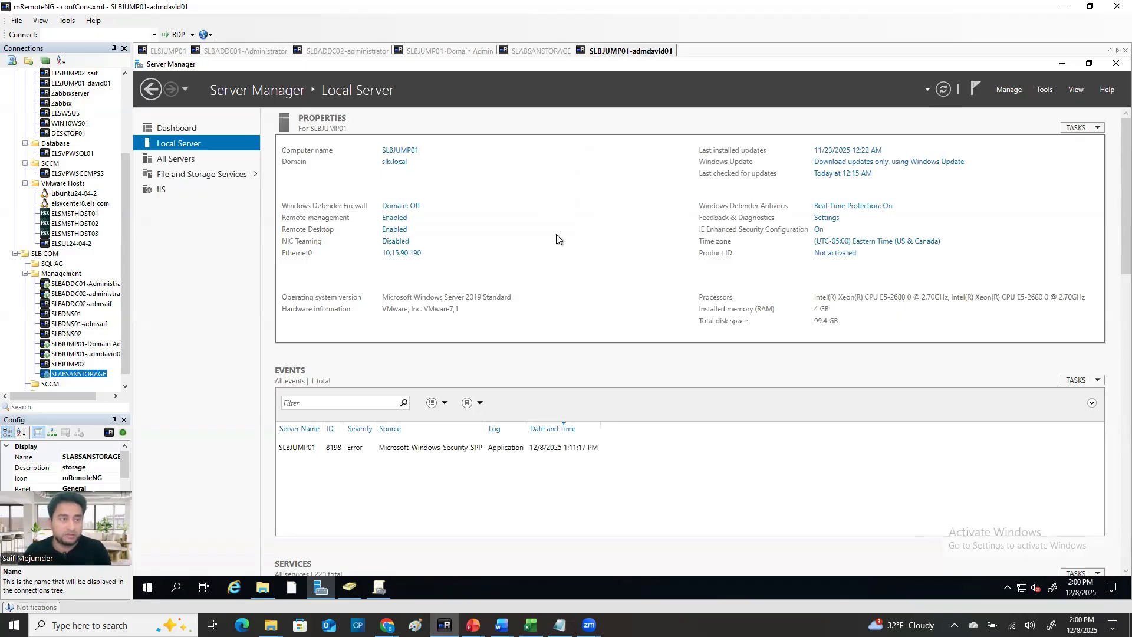
left_click(543, 52)
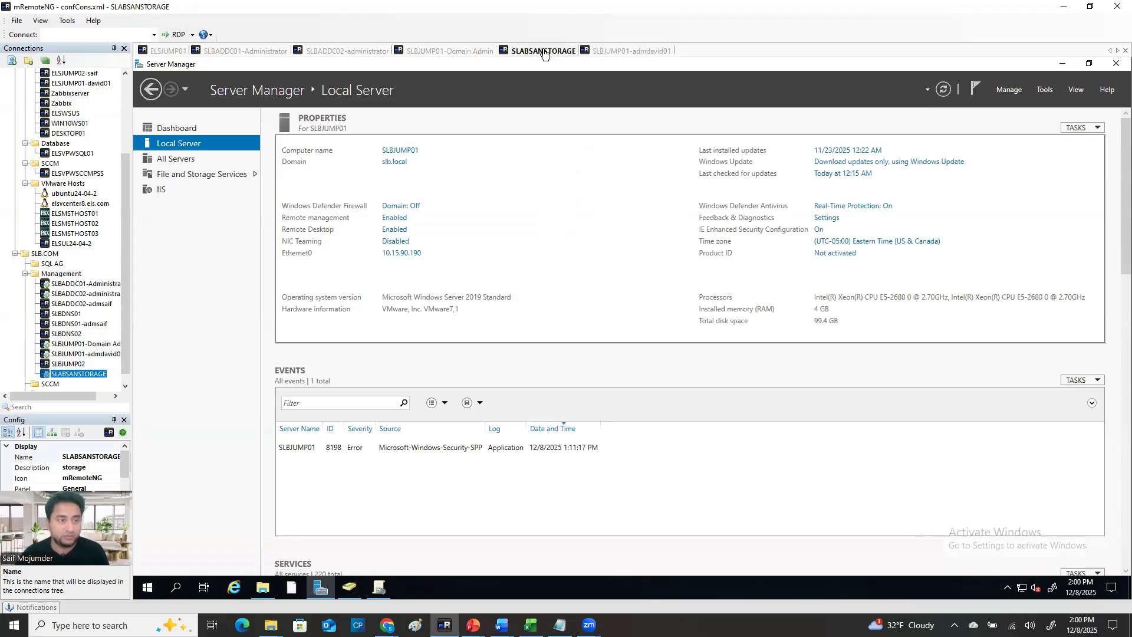
left_click(363, 399)
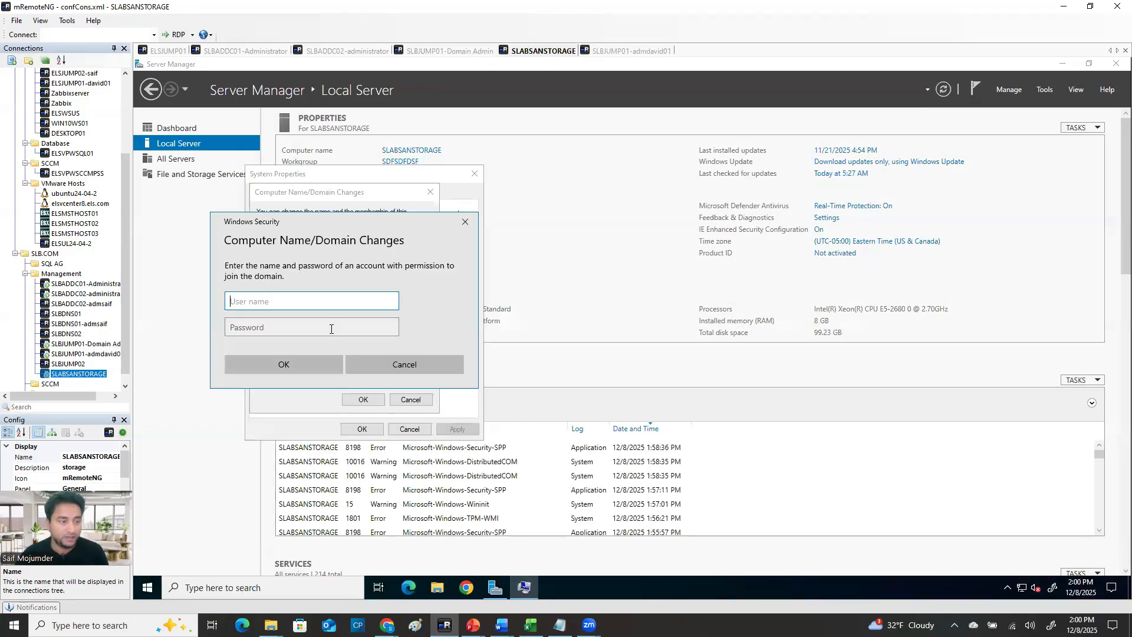
type("admdav")
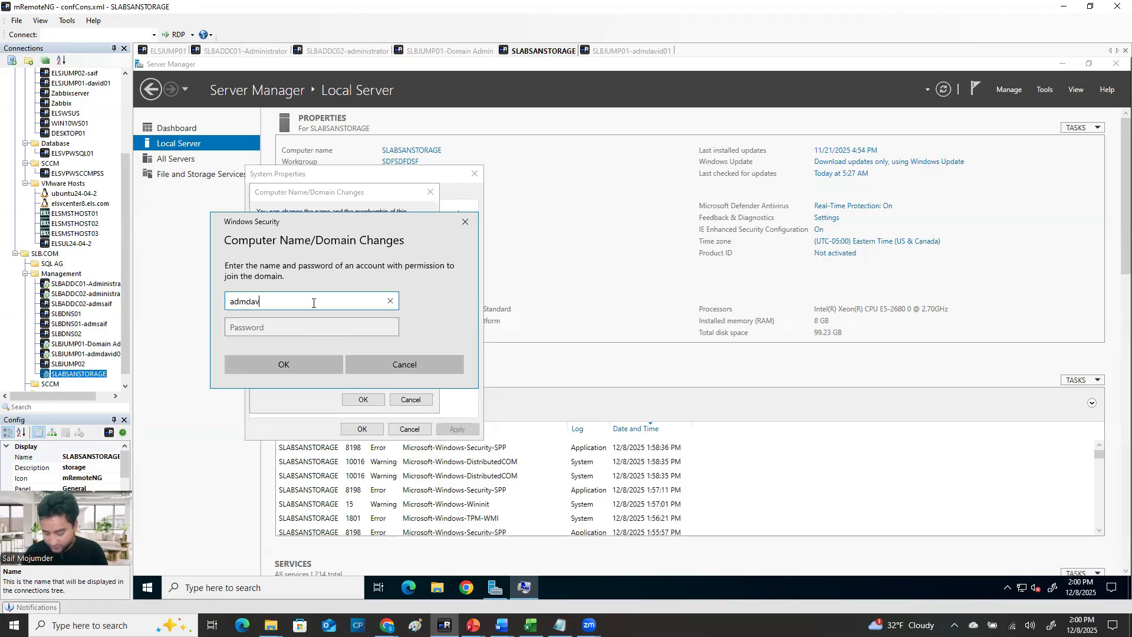
type("02")
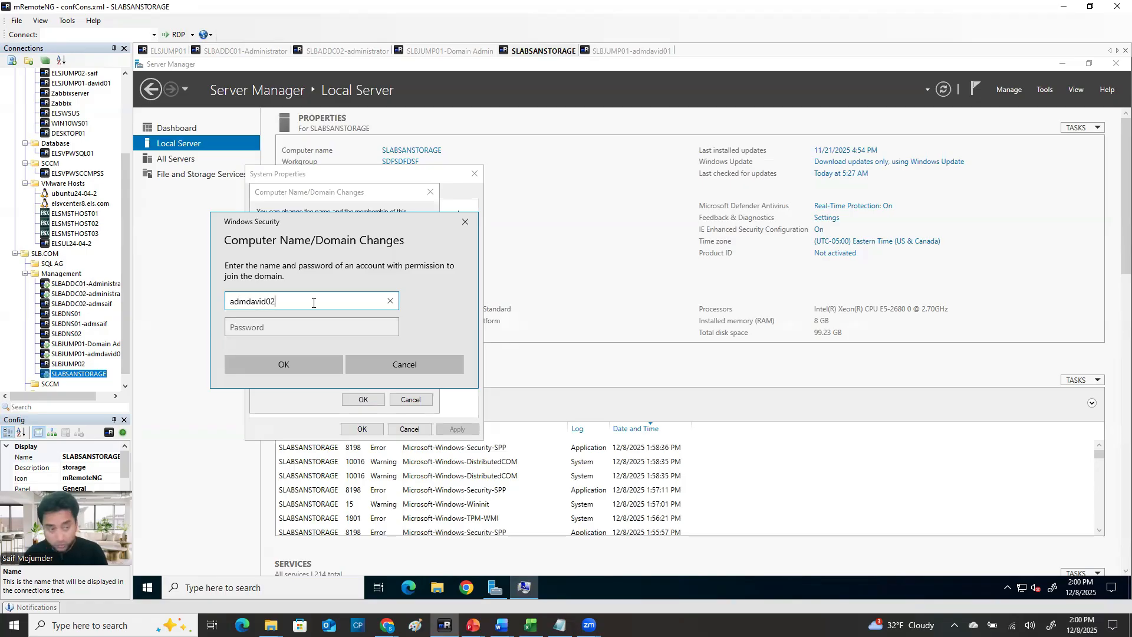
In the SLBJUMP01 domain admin session, check the group memberships of admdavid02 in the Admin-Accounts OU, then close its properties.
left_click(471, 49)
left_click(498, 51)
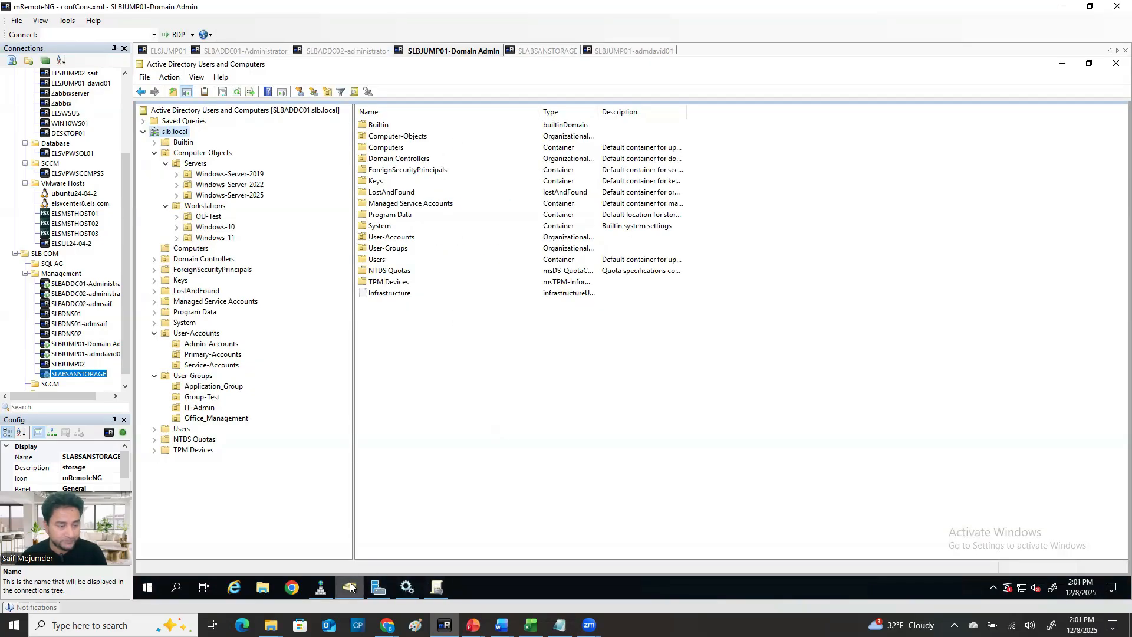
left_click(322, 585)
left_click(352, 582)
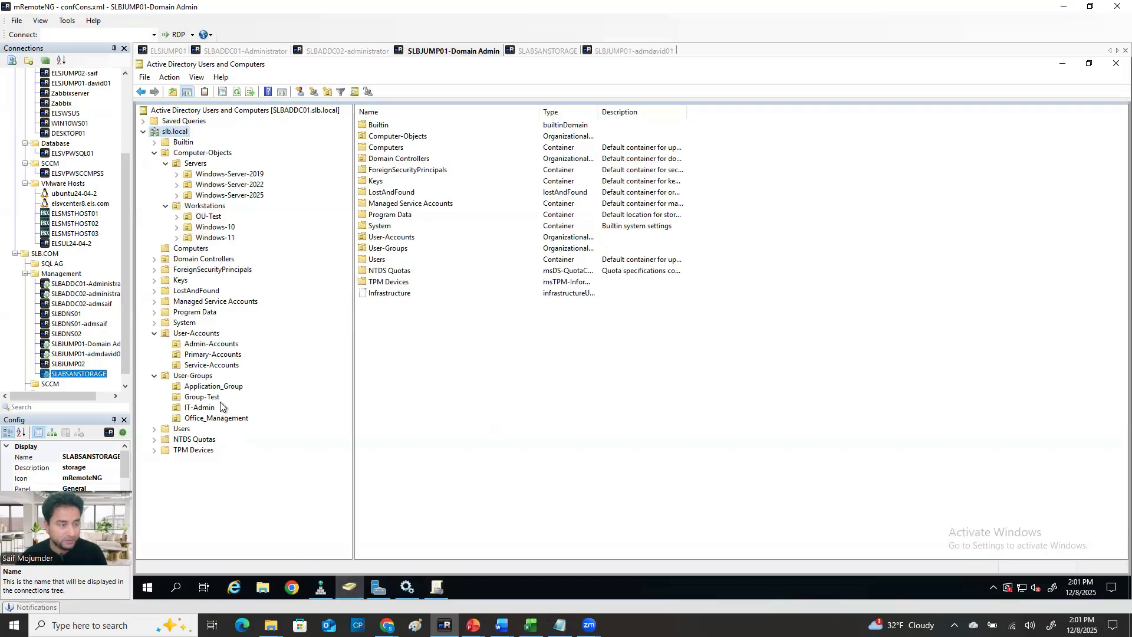
left_click(211, 344)
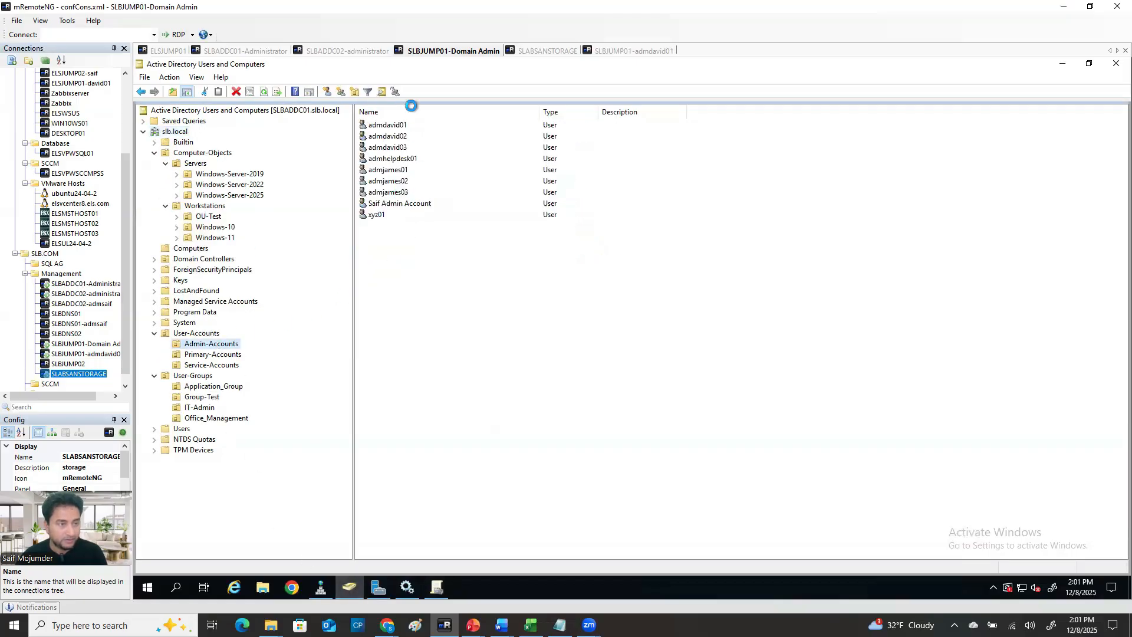
left_click(403, 136)
right_click(401, 137)
left_click(439, 311)
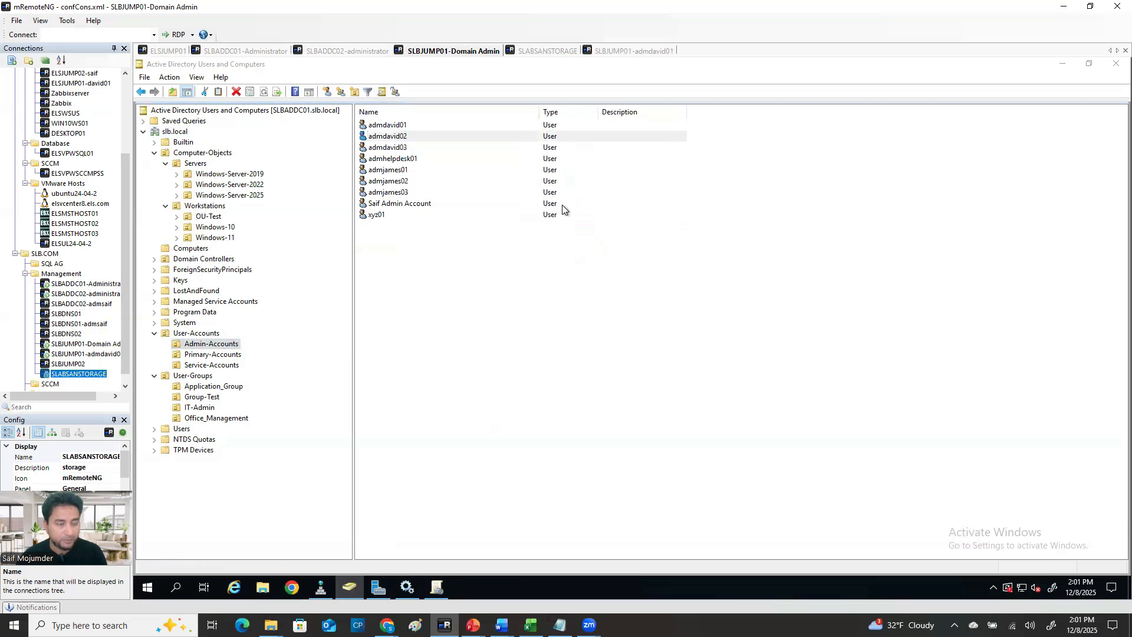
left_click(702, 185)
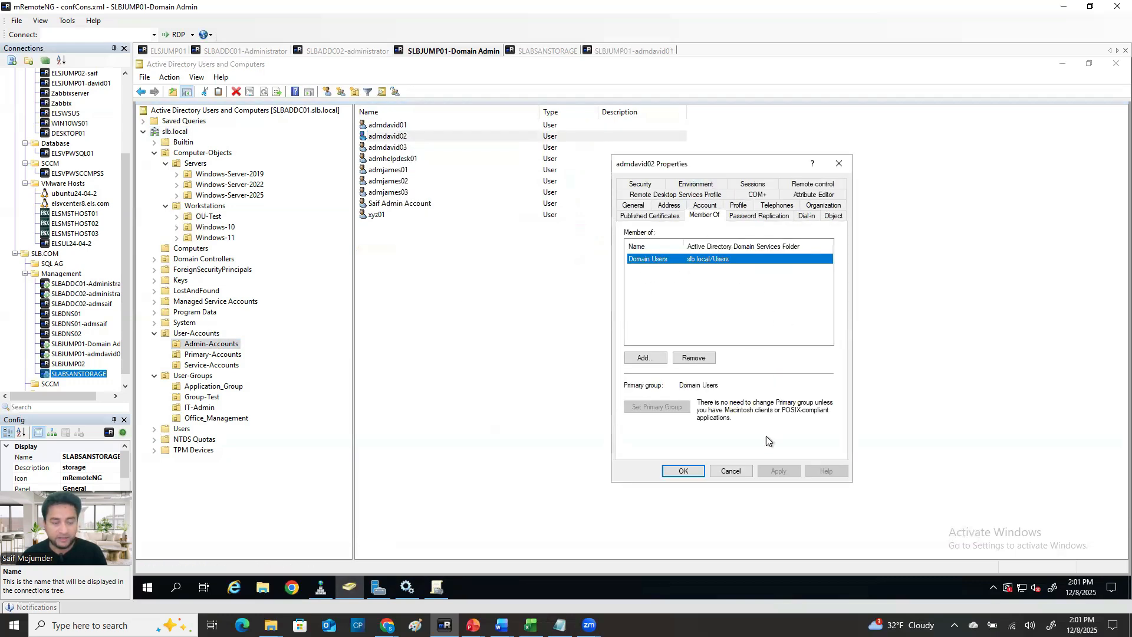
left_click(731, 471)
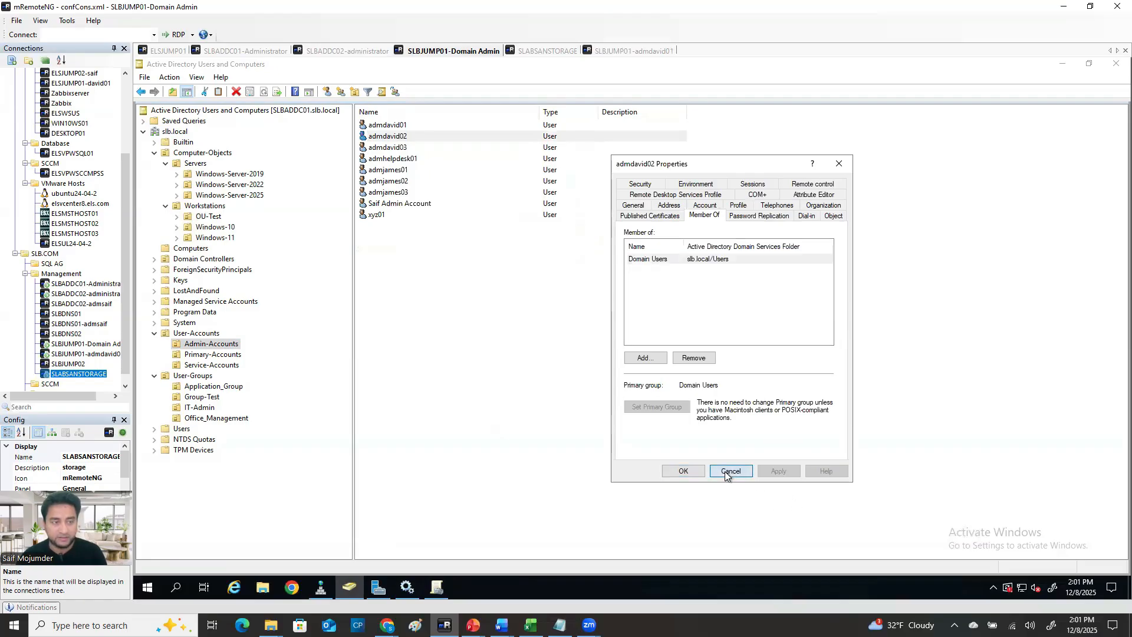
Try to join SLABSANSTORAGE to slb.local with admdavid02's account password, then close the message and the system property dialogs.
left_click(552, 54)
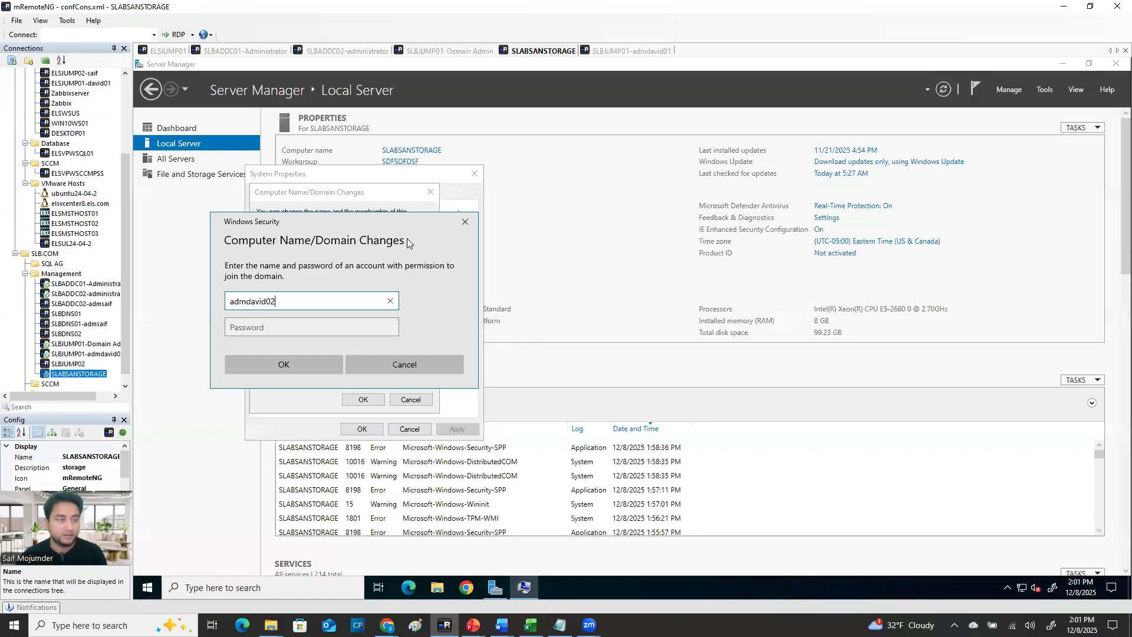
left_click(265, 323)
type("•")
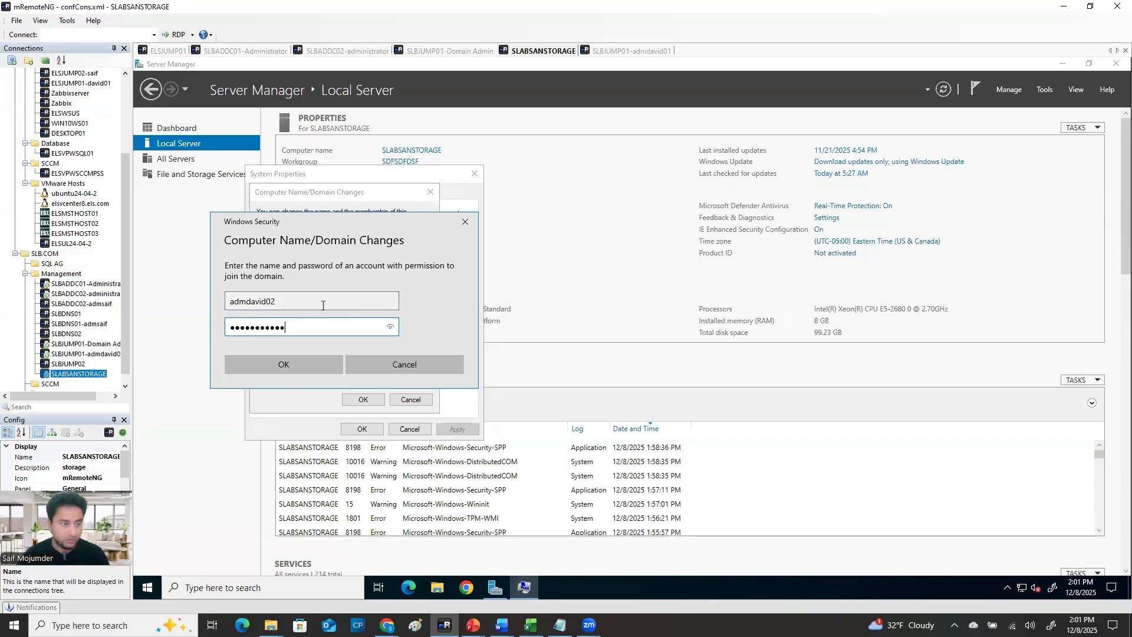
left_click(304, 364)
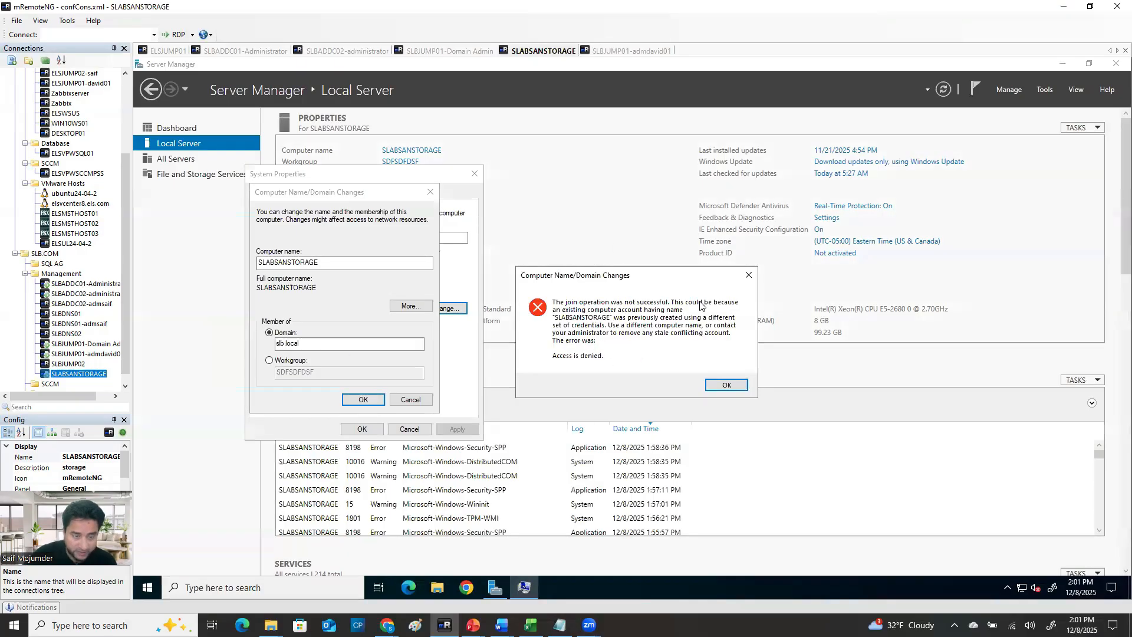
left_click(749, 274)
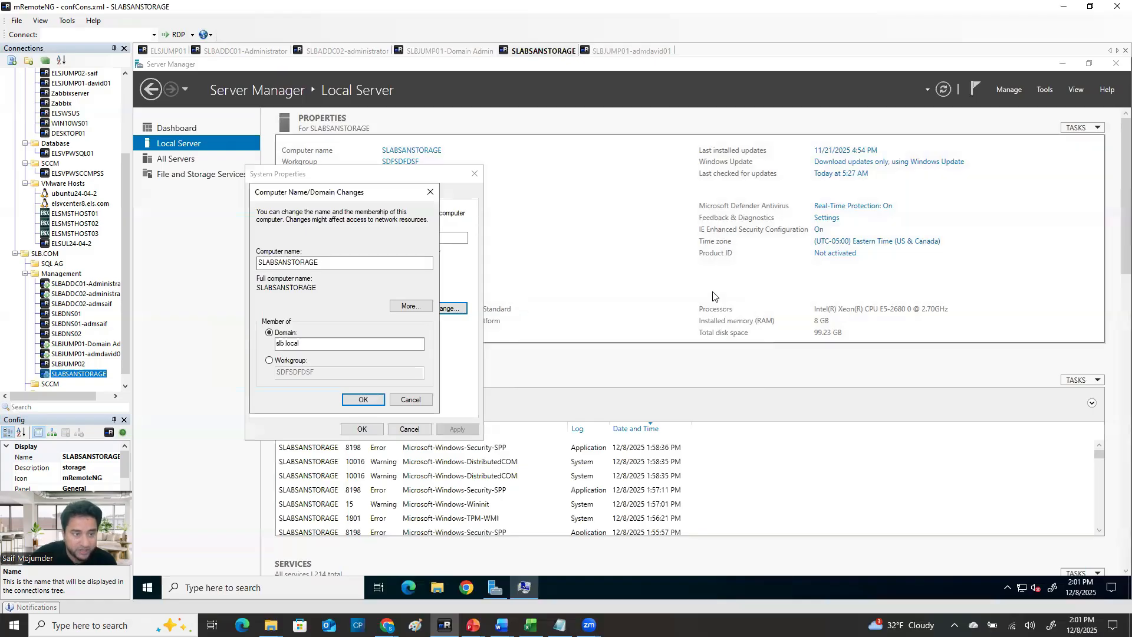
left_click(430, 192)
left_click(473, 176)
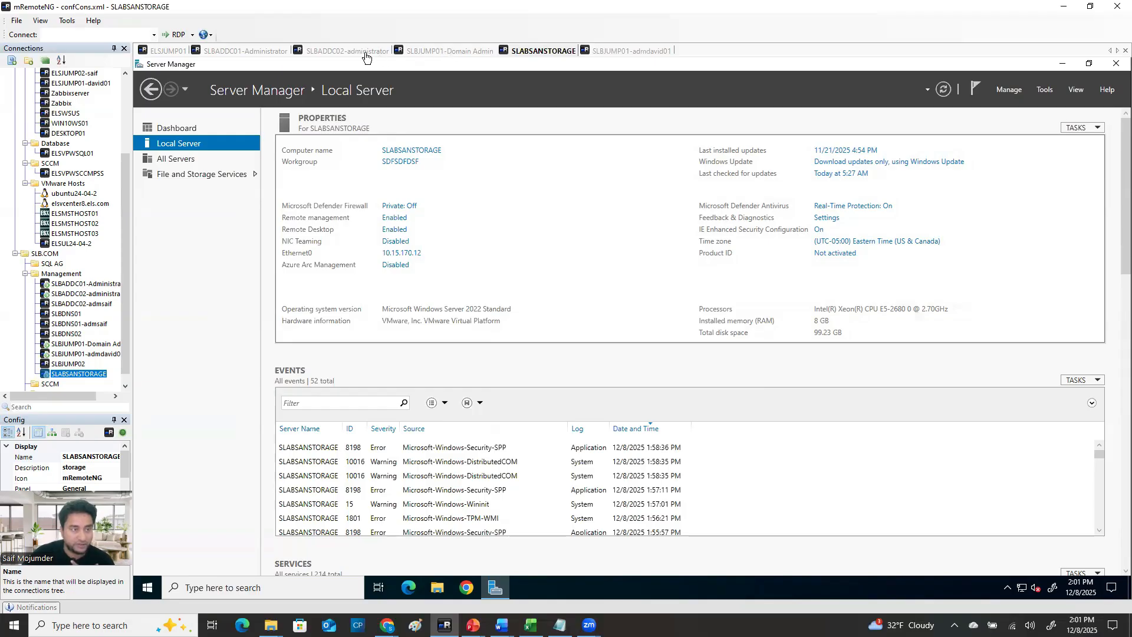
Return to Active Directory Users and Computers on SLBJUMP01 and inspect the Computers container and Workstations OU.
left_click(427, 53)
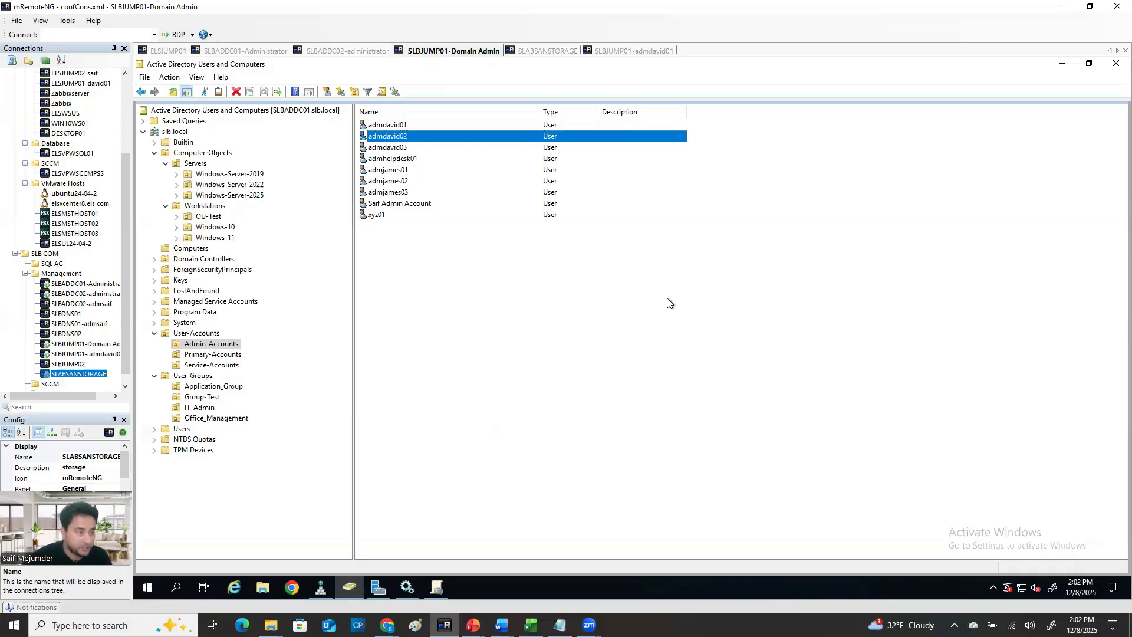
left_click(181, 249)
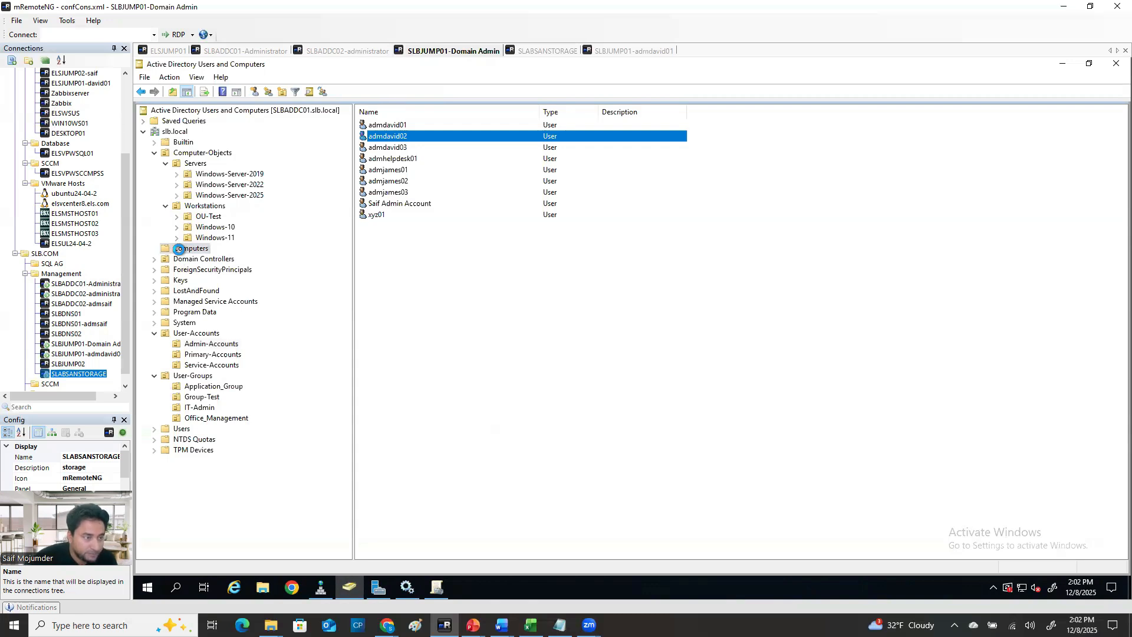
left_click(219, 207)
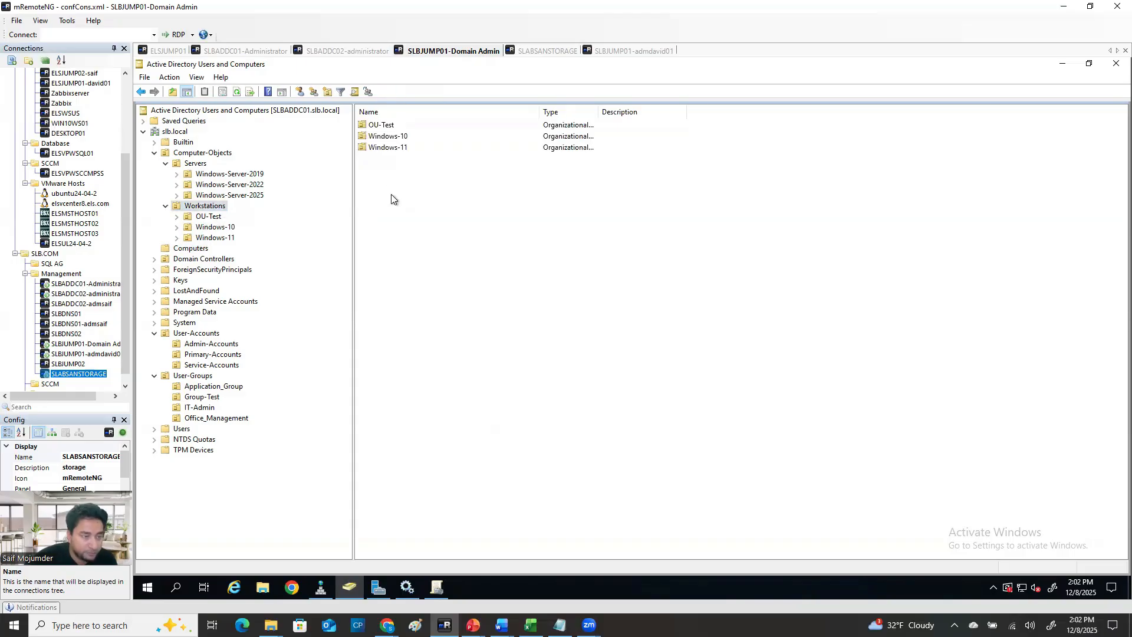
right_click(391, 195)
mouse_move(454, 241)
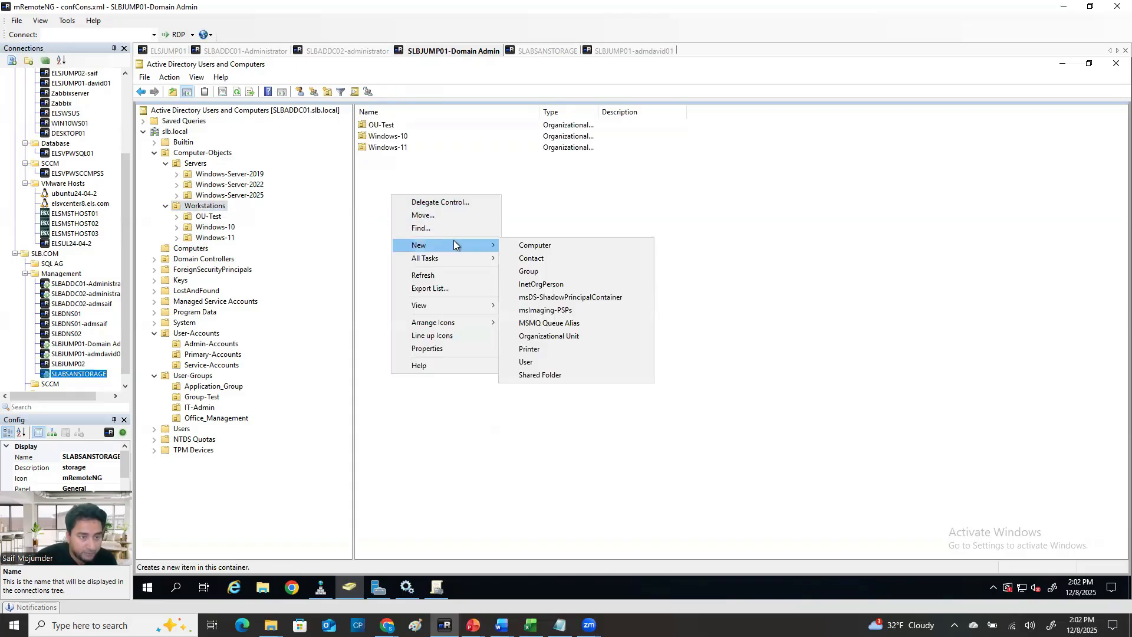
left_click(897, 187)
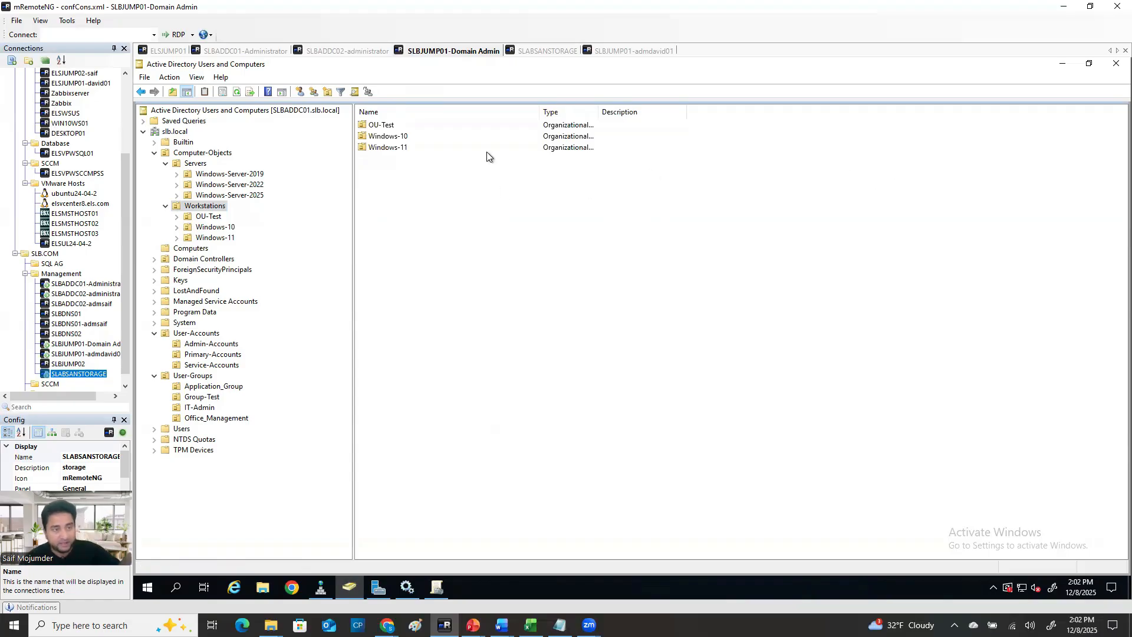
left_click(549, 51)
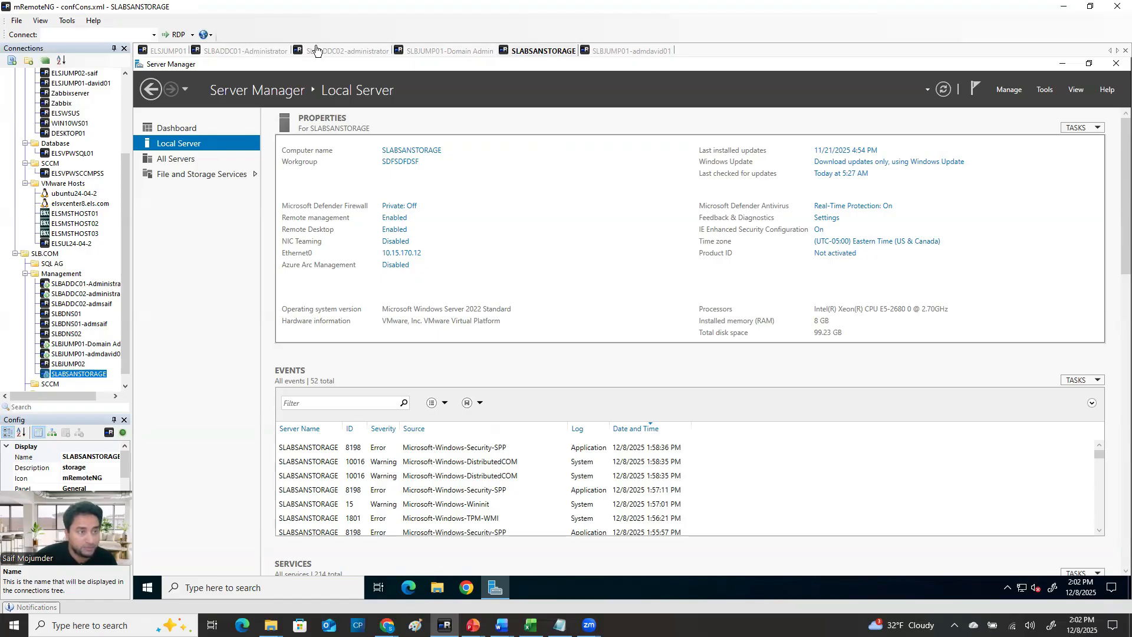
left_click(449, 54)
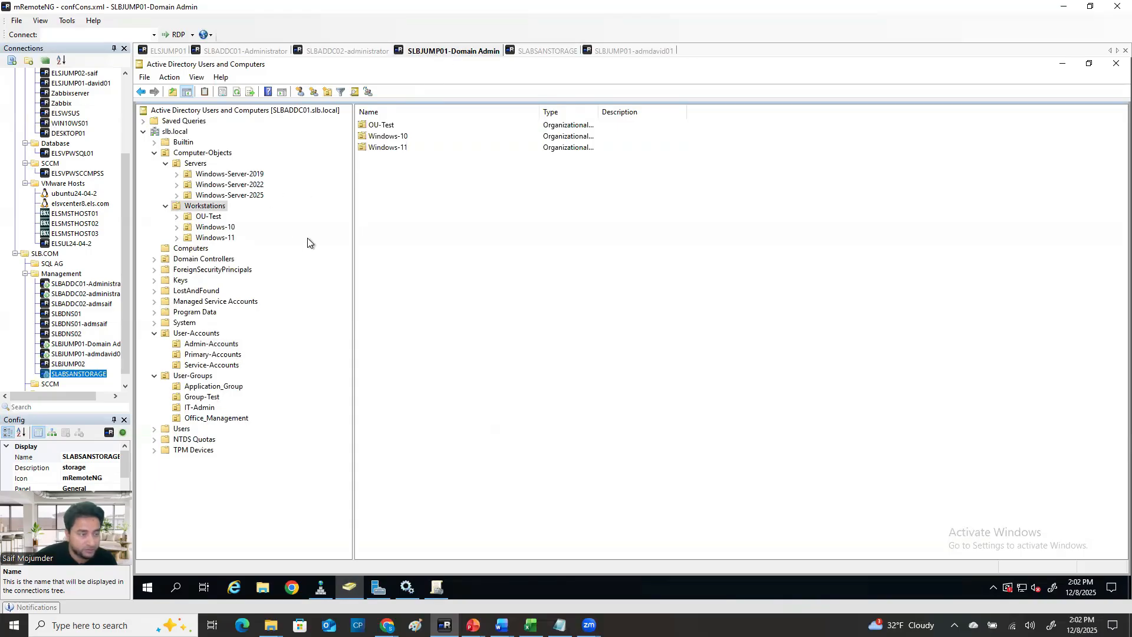
Review the Admin-Accounts users and the Application_Group, Group-Test and IT-Admin OUs, then select admdavid01 in Admin-Accounts.
left_click(223, 347)
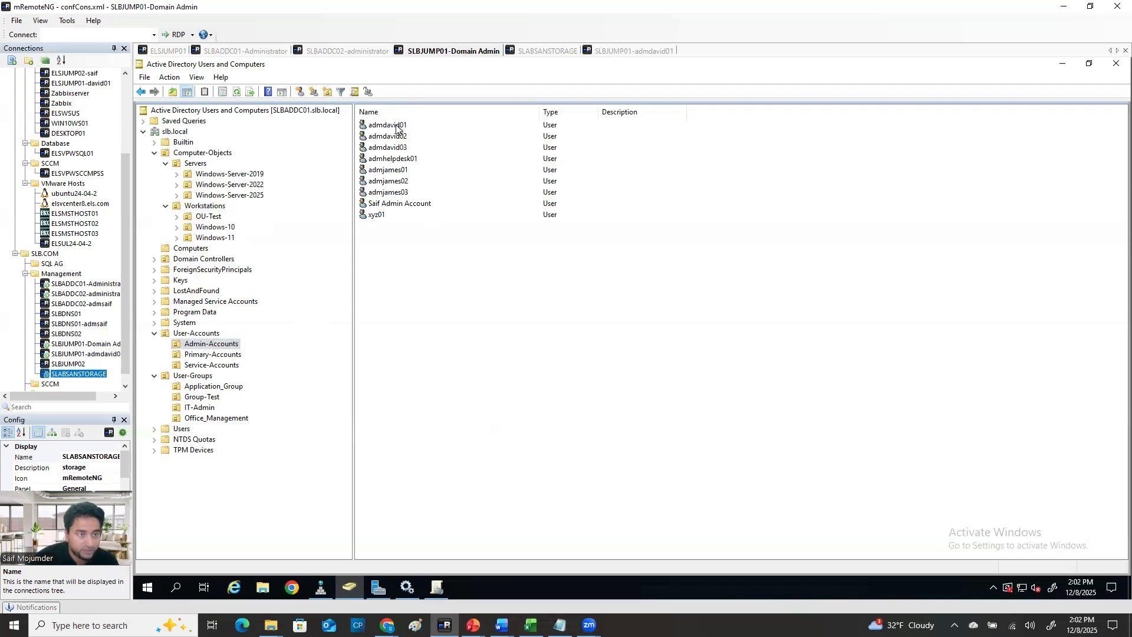
left_click(401, 126)
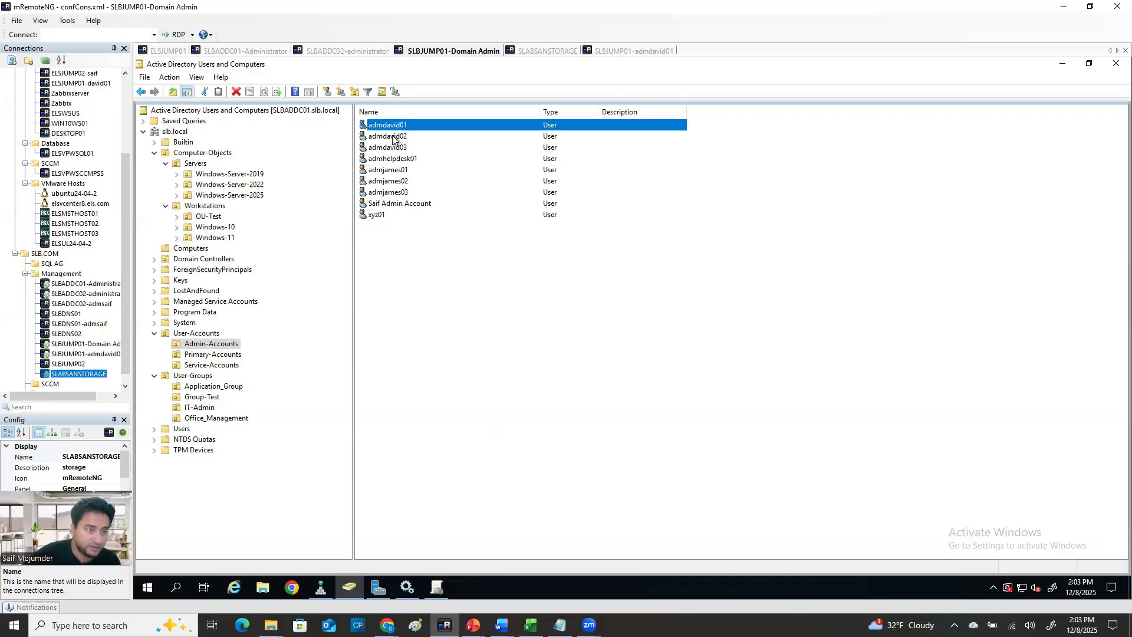
left_click(211, 387)
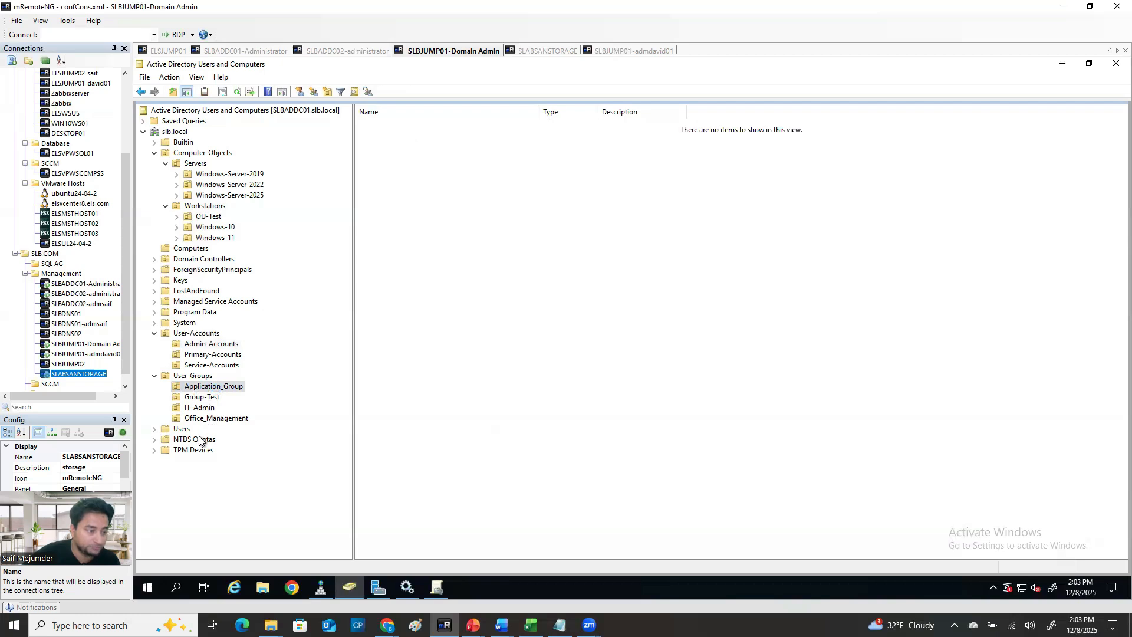
left_click(208, 397)
left_click(204, 407)
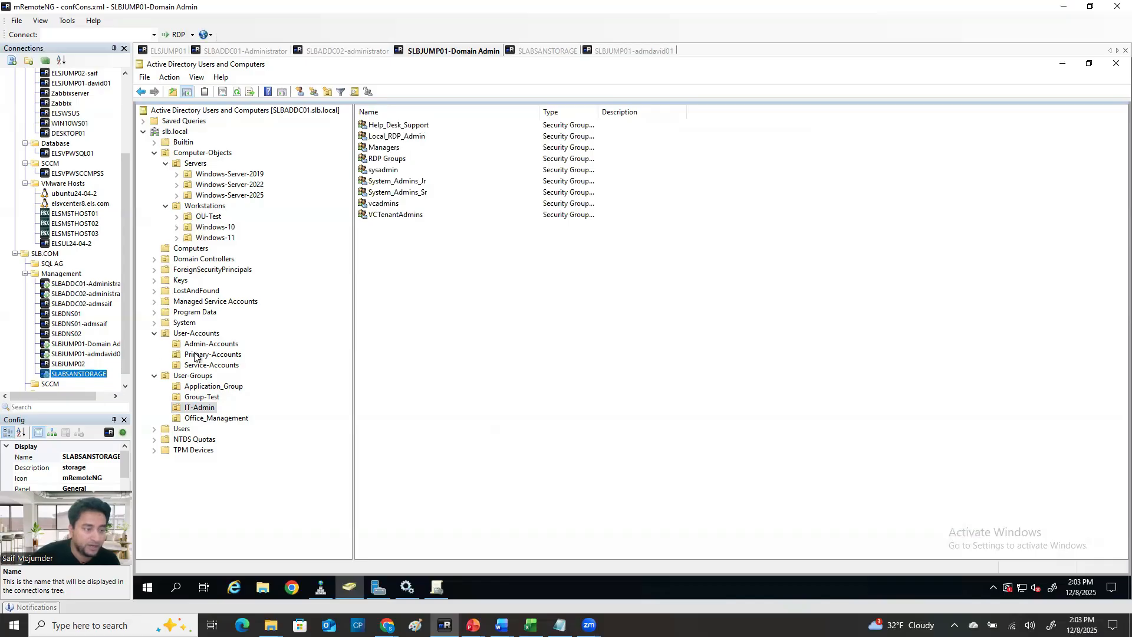
left_click(213, 344)
left_click(384, 125)
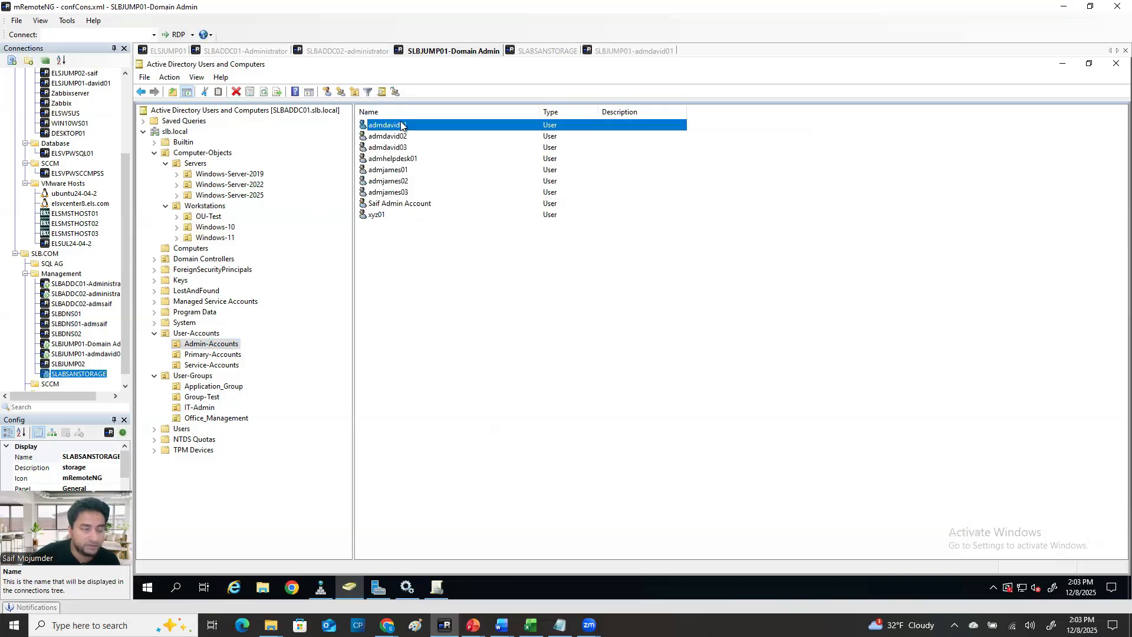
right_click(401, 122)
left_click(448, 142)
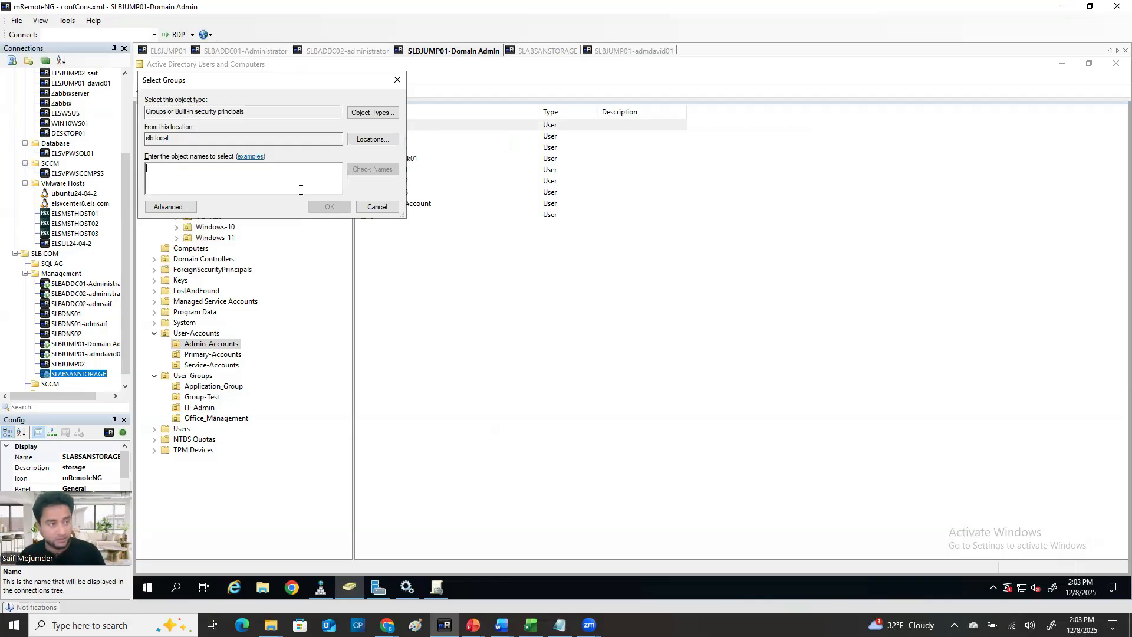
left_click(397, 79)
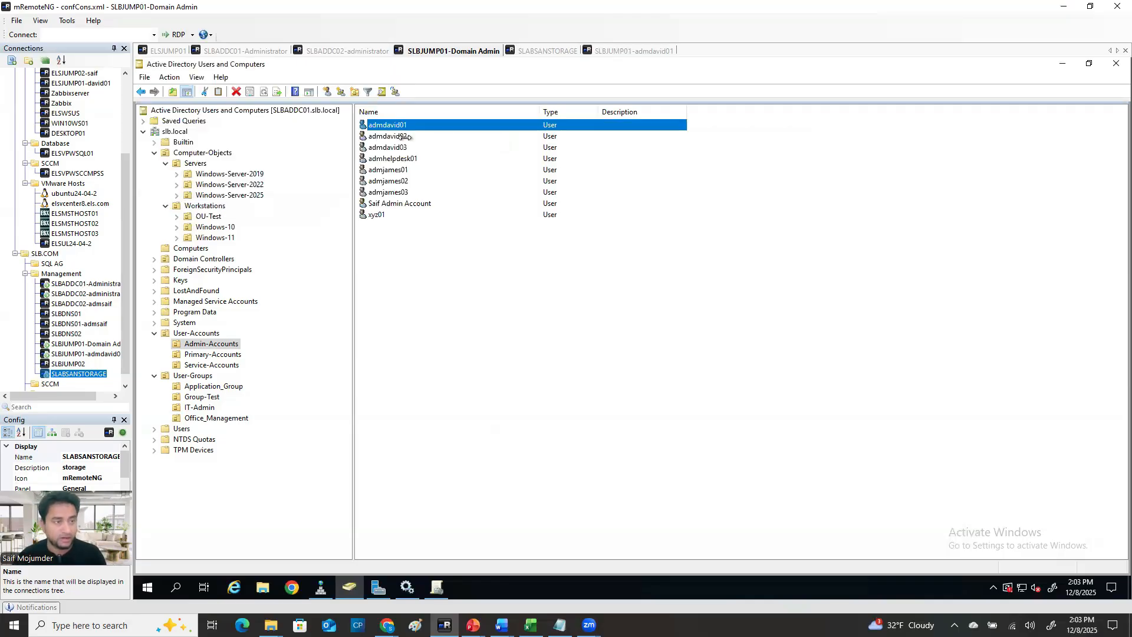
Add admdavid01 to the Help_Desk_Support group through its account properties and save the membership.
right_click(414, 124)
left_click(448, 300)
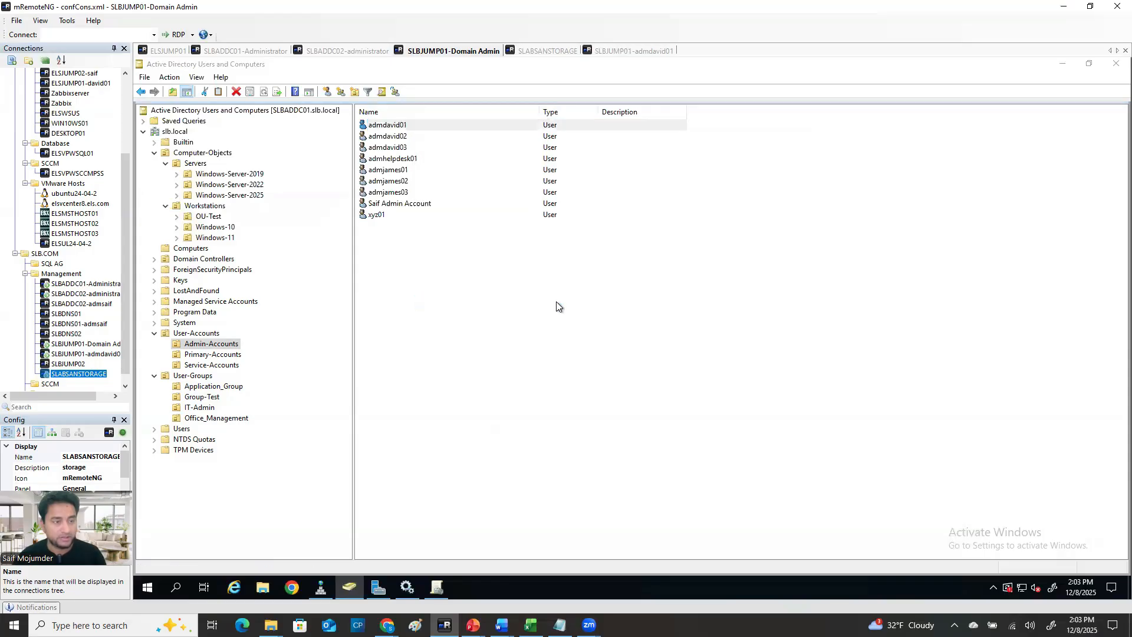
left_click(705, 184)
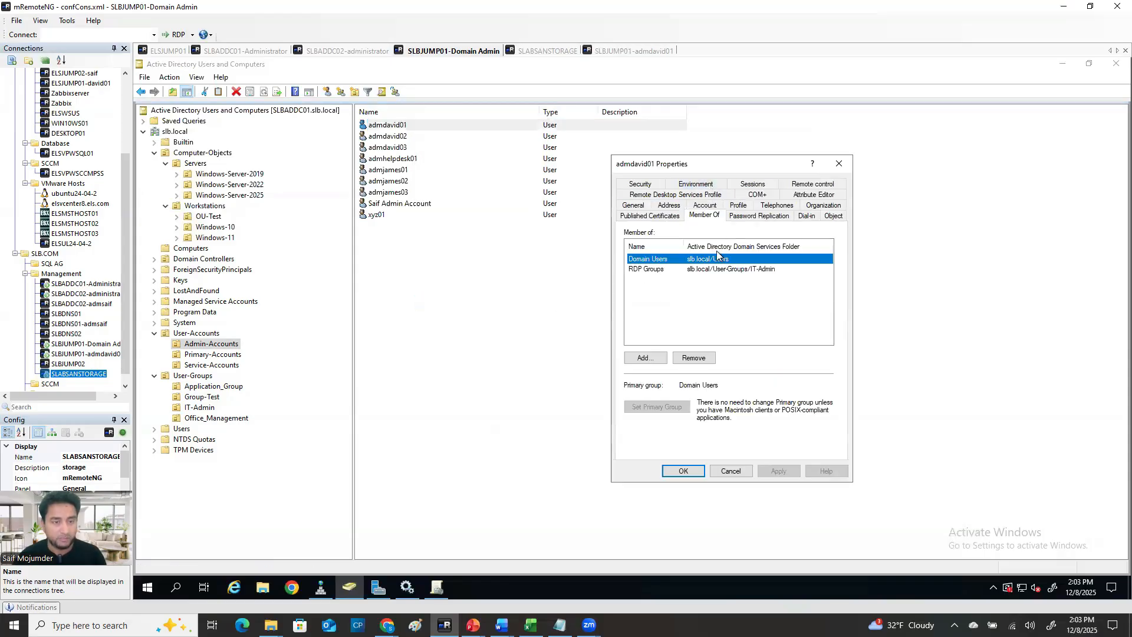
left_click(653, 357)
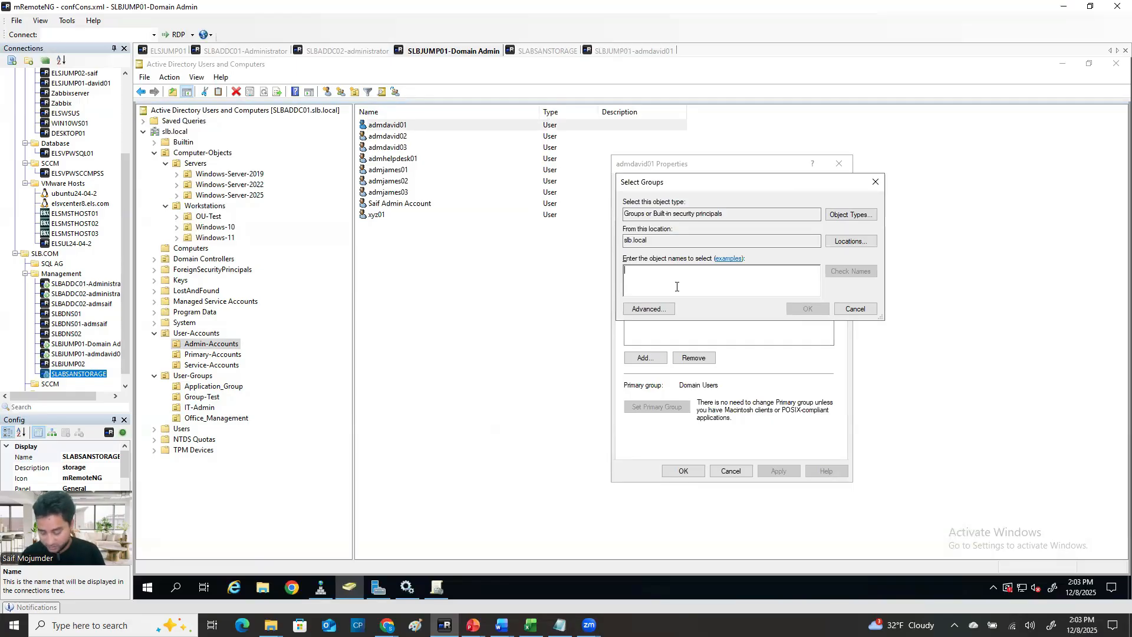
type("help")
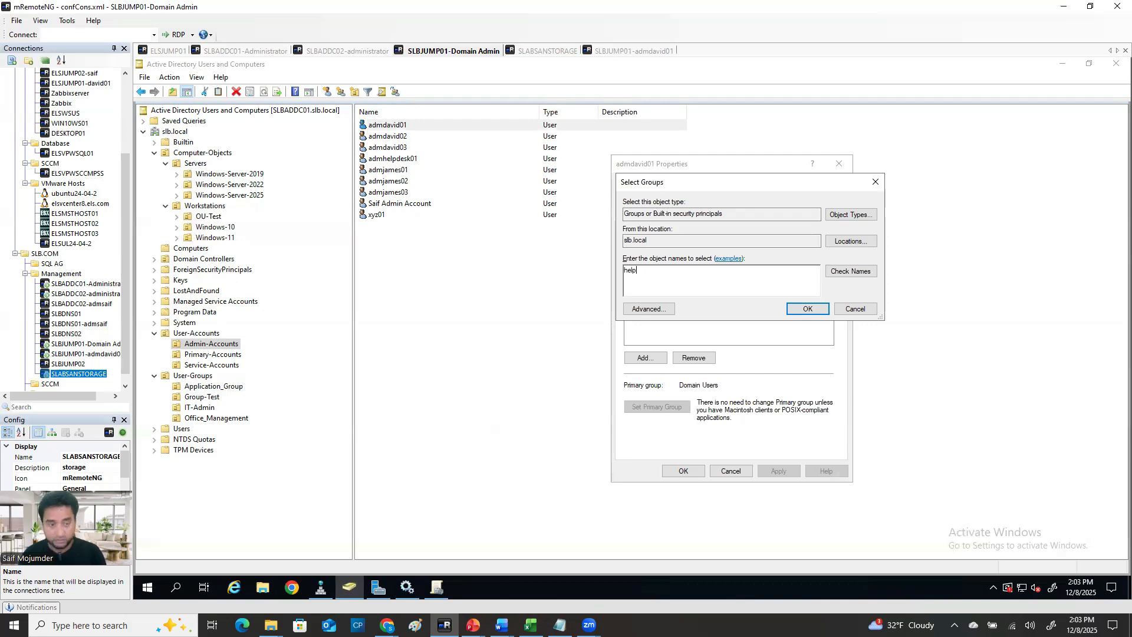
left_click(854, 271)
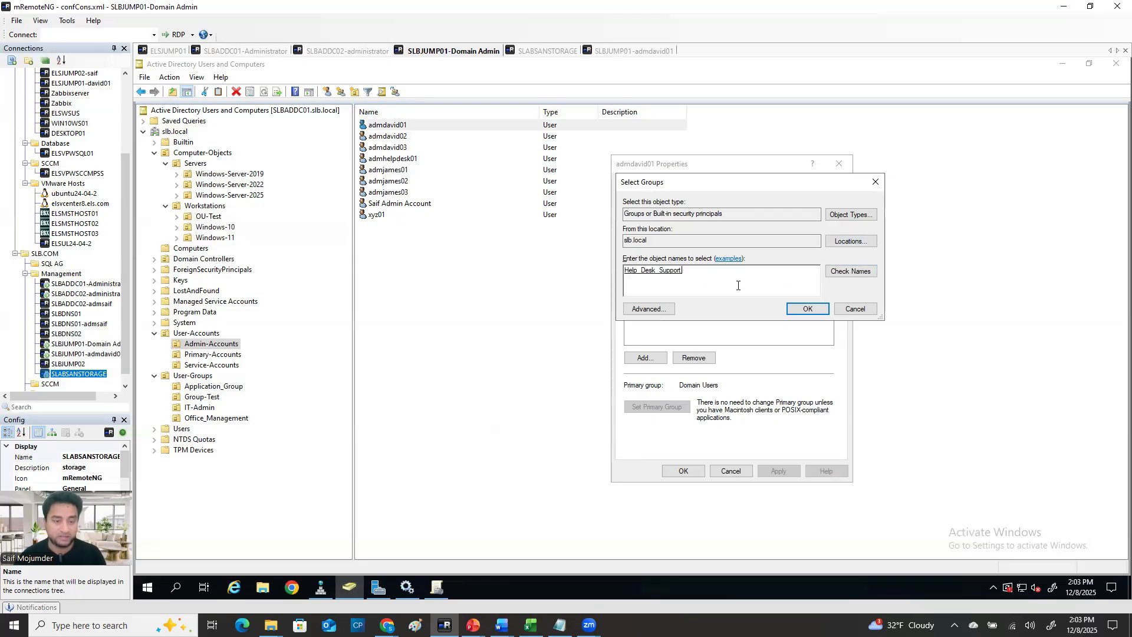
left_click(806, 309)
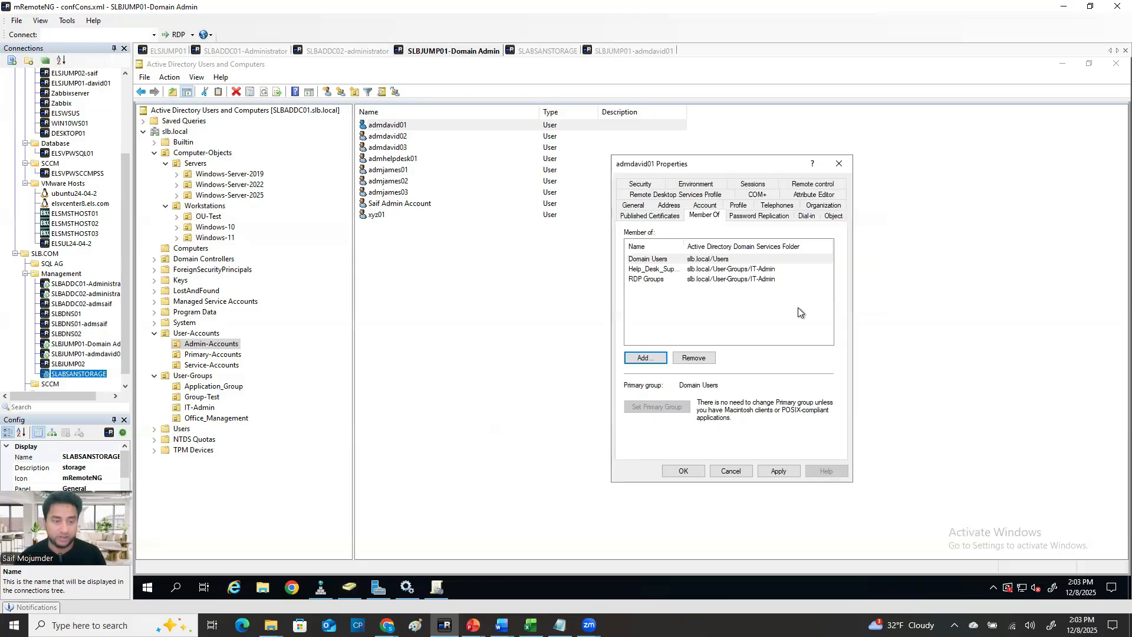
left_click(777, 470)
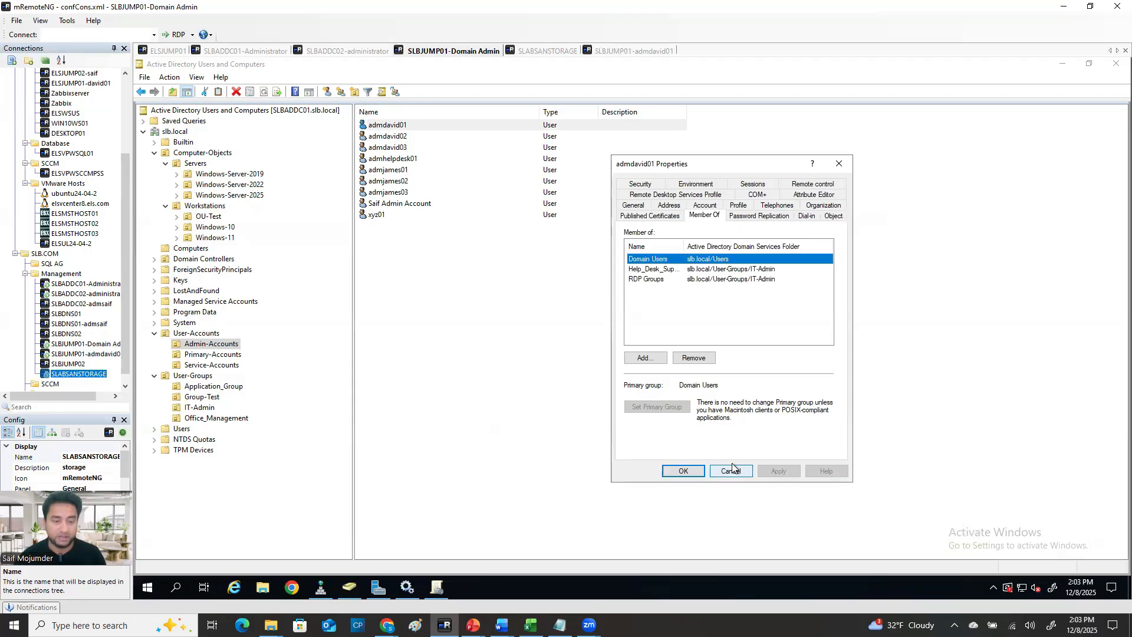
left_click(683, 470)
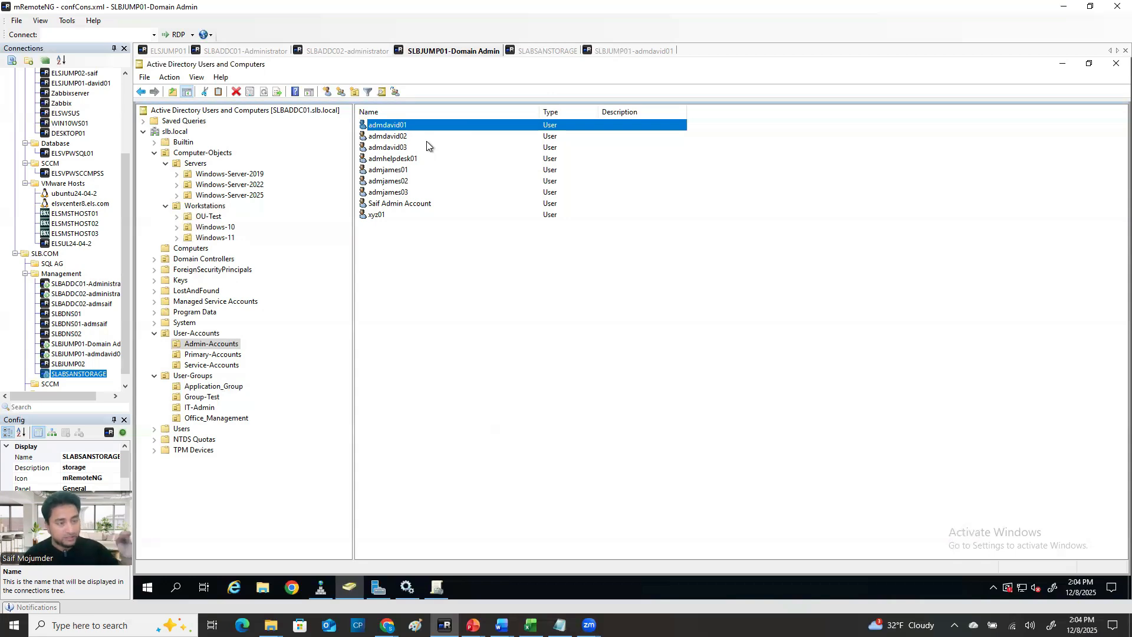
Start delegating control of the Workstations OU and choose the Help_Desk_Support group as the delegate.
left_click(210, 250)
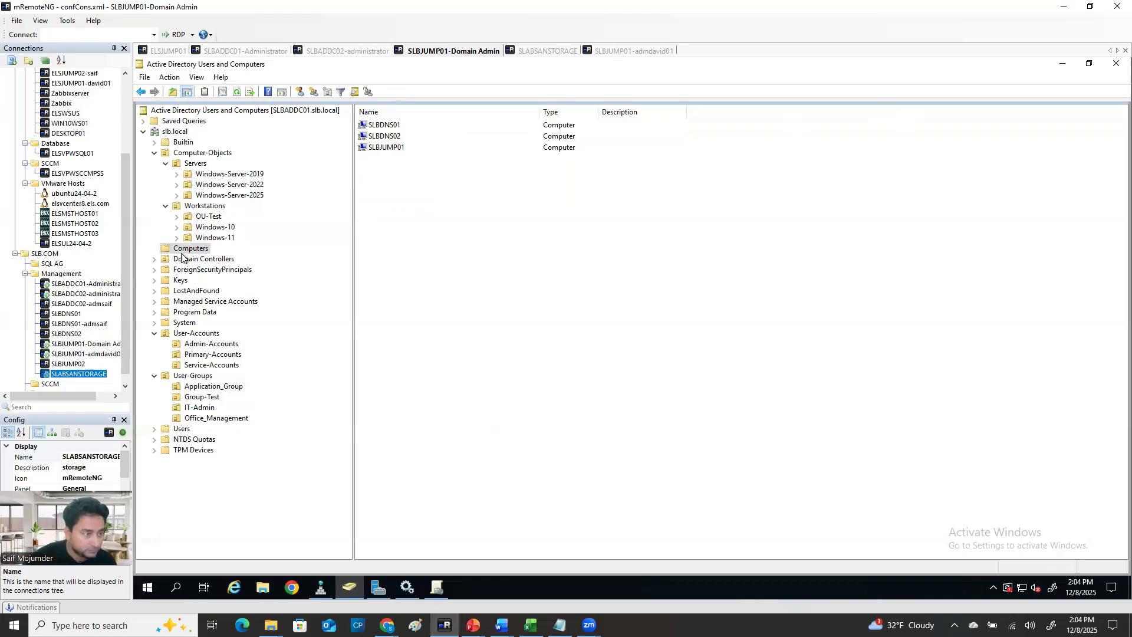
left_click(205, 207)
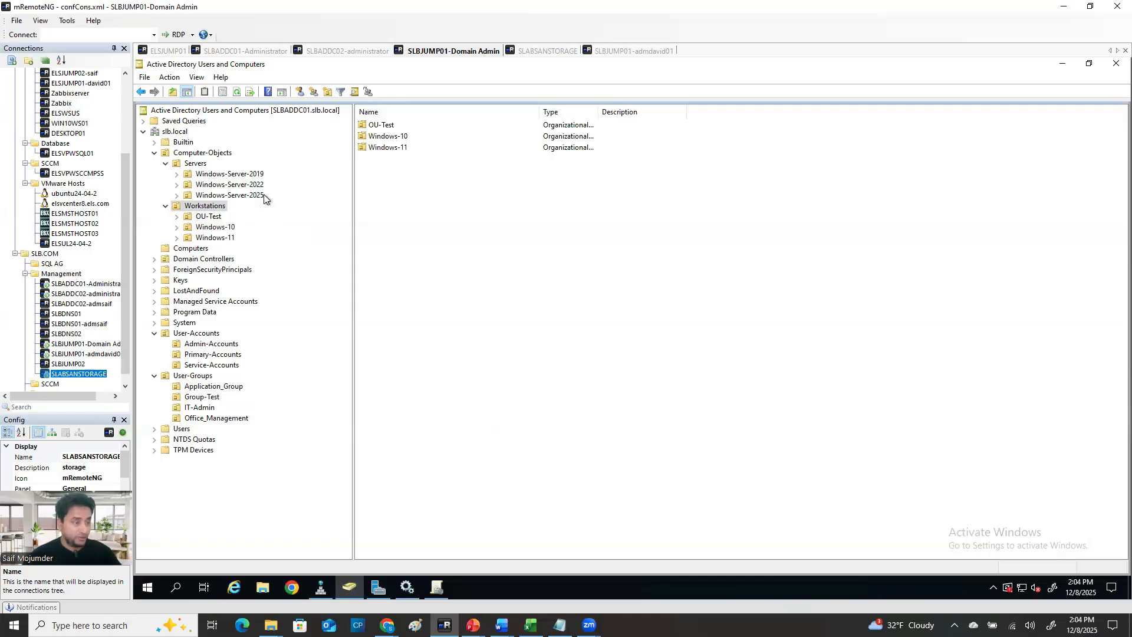
right_click(207, 207)
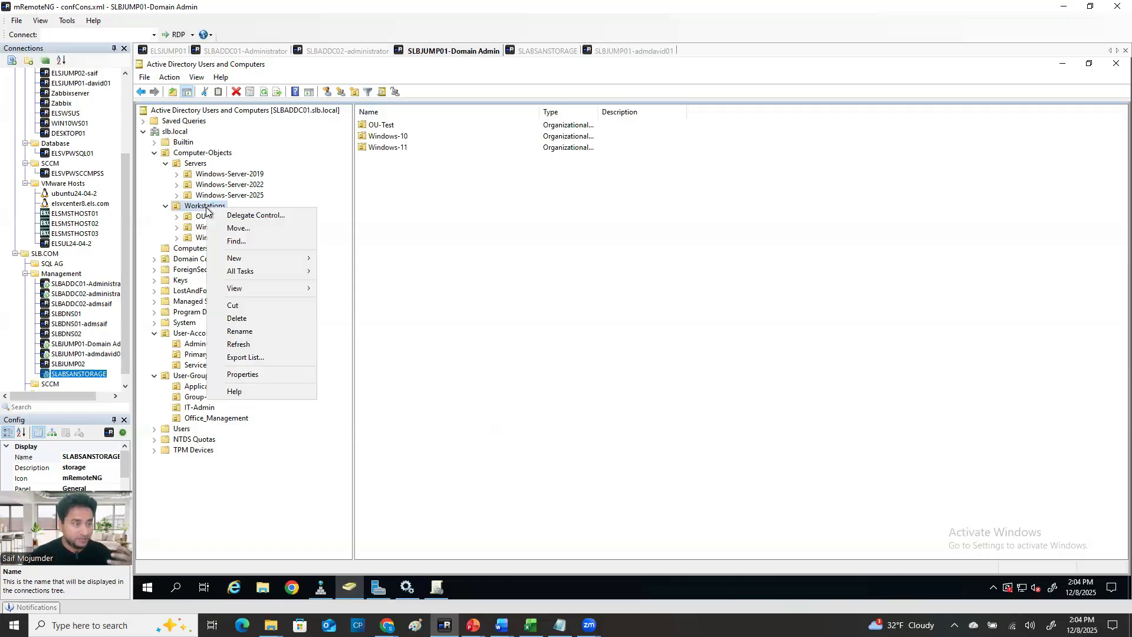
left_click(248, 215)
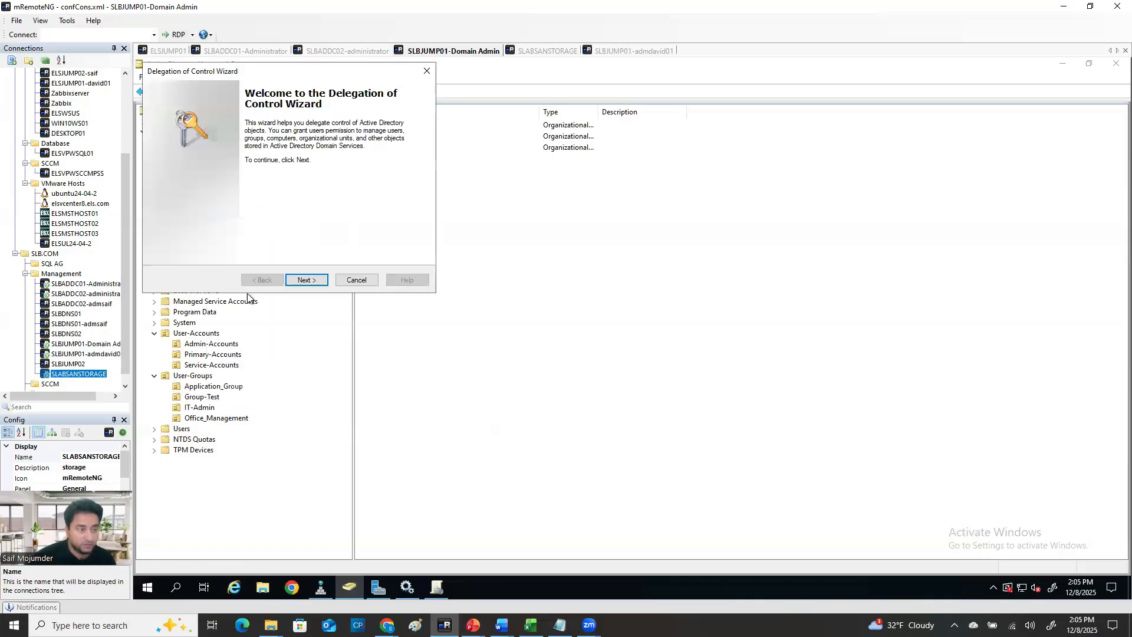
key("Return")
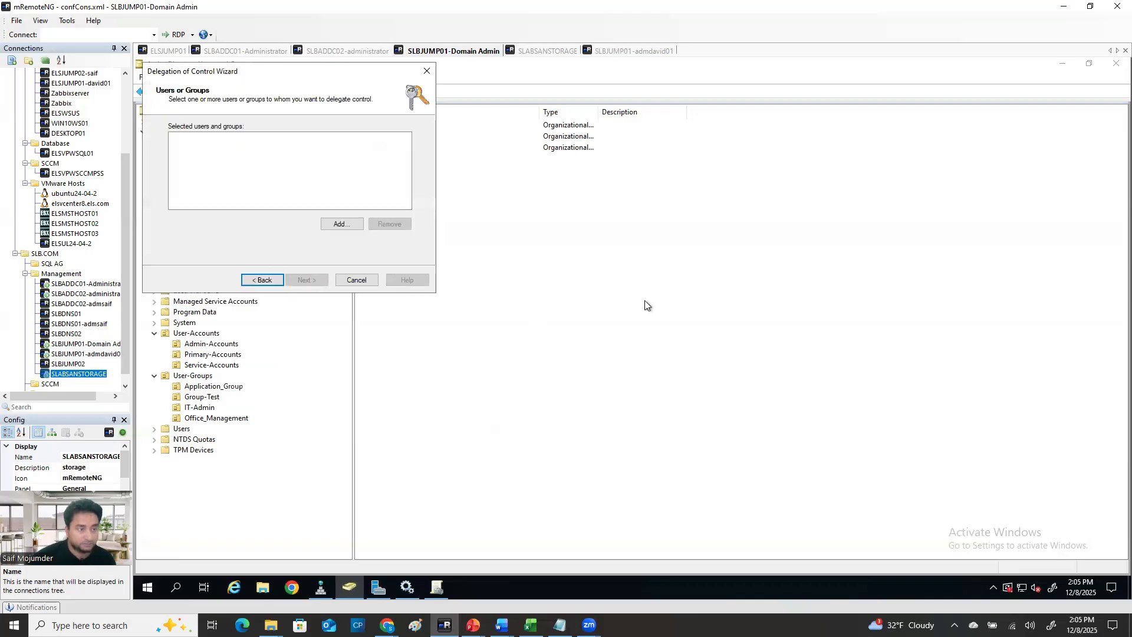
left_click(343, 222)
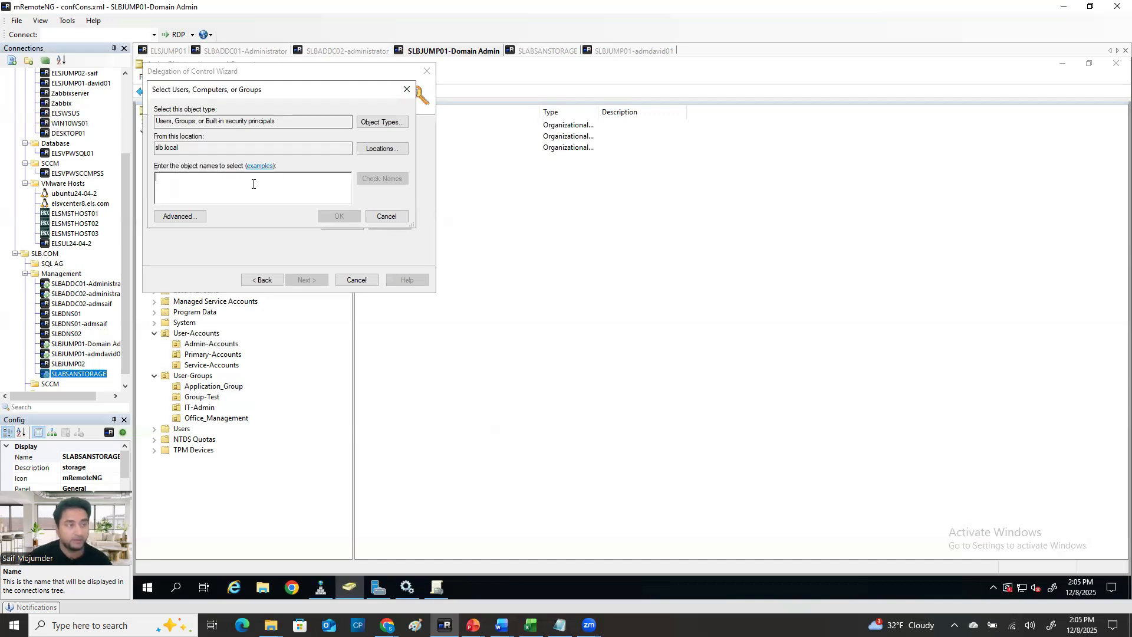
type("help")
left_click(380, 179)
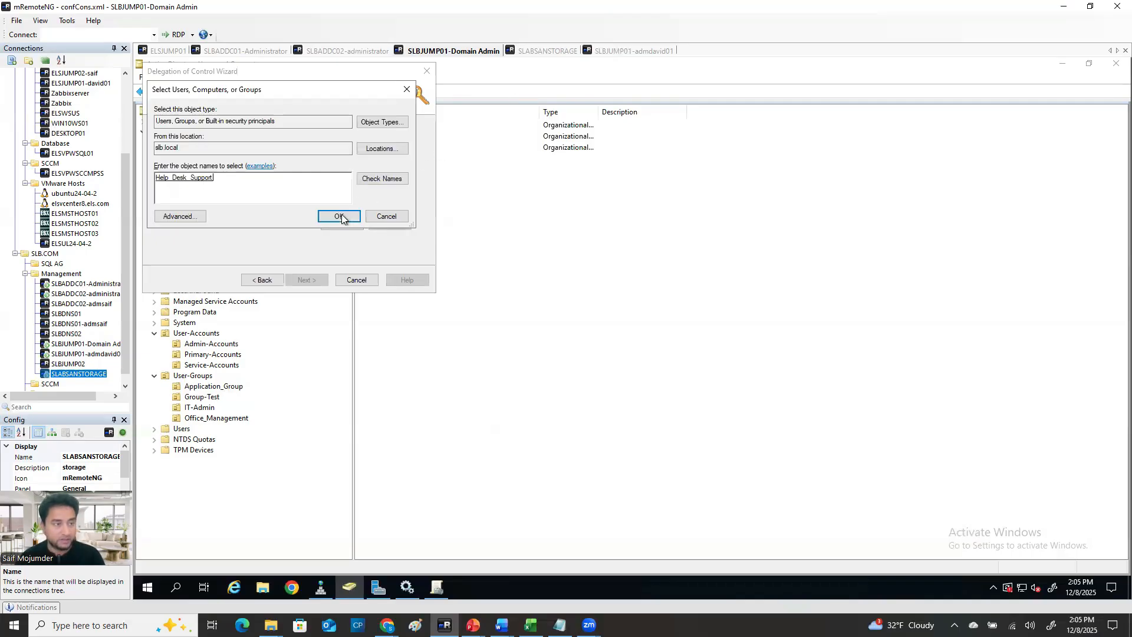
left_click(340, 217)
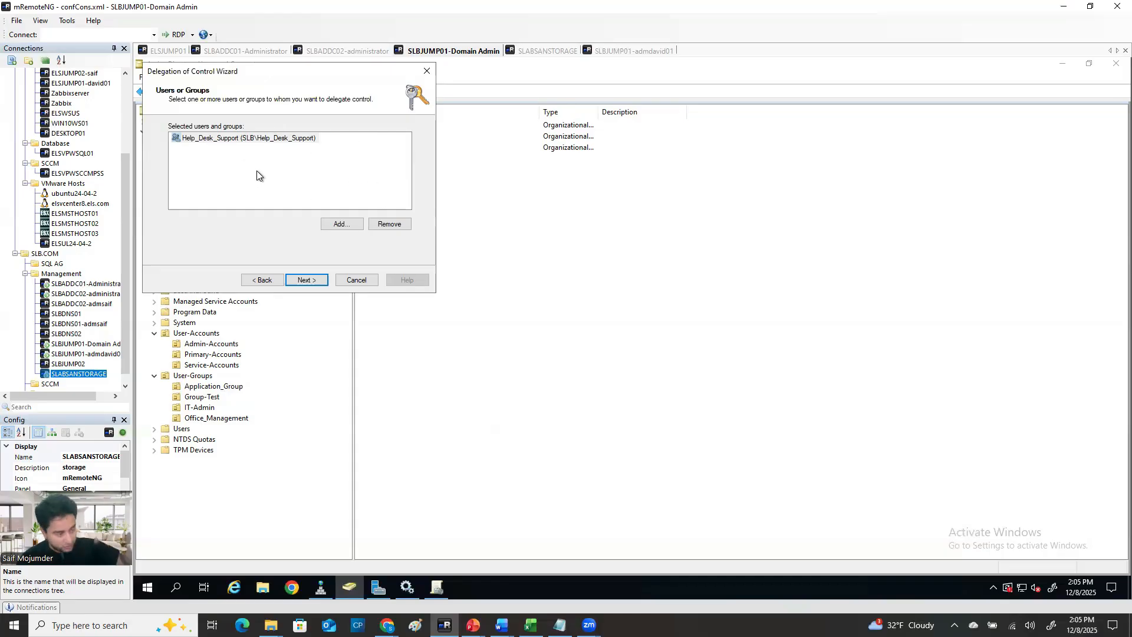
left_click(306, 281)
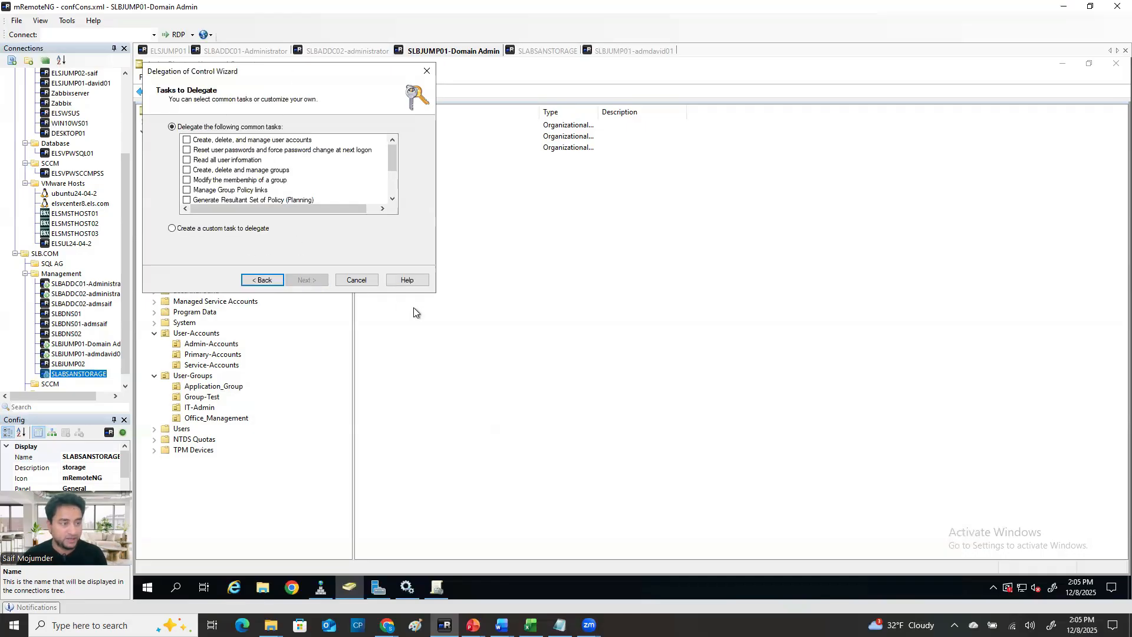
Define a custom task limited to Computer objects, allowing creation and deletion of the selected objects in the folder.
left_click(179, 229)
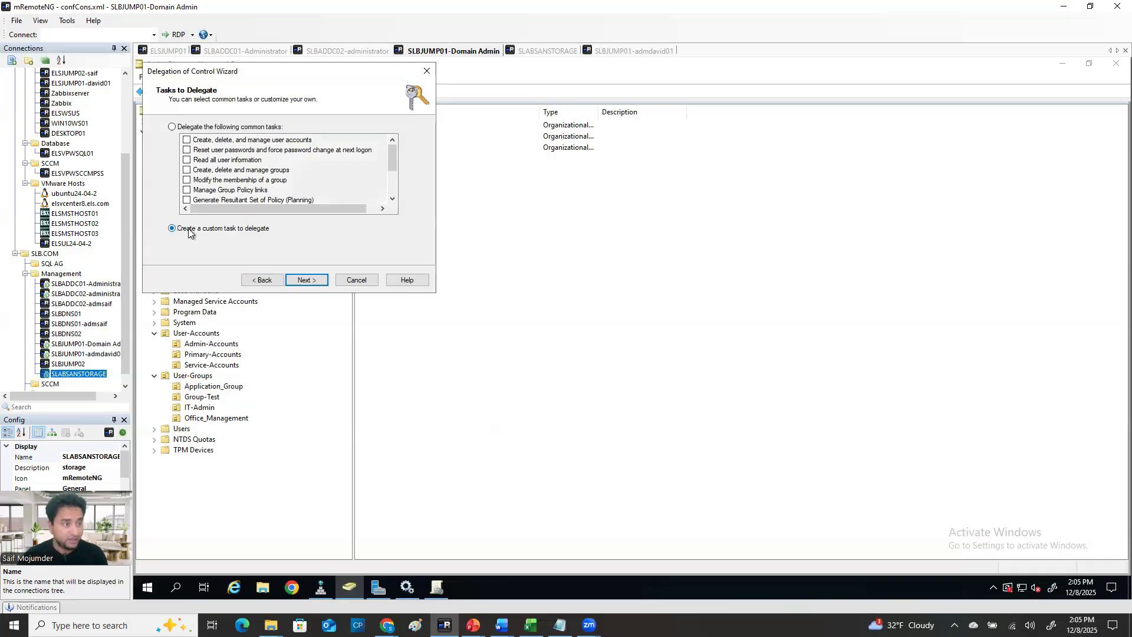
left_click(311, 282)
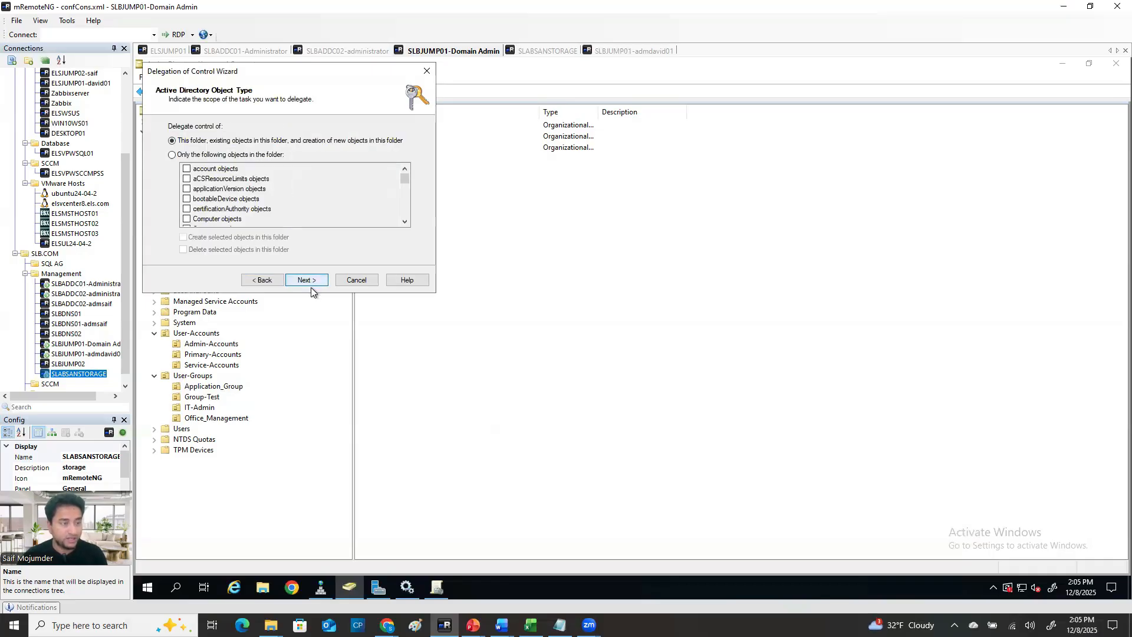
left_click(172, 156)
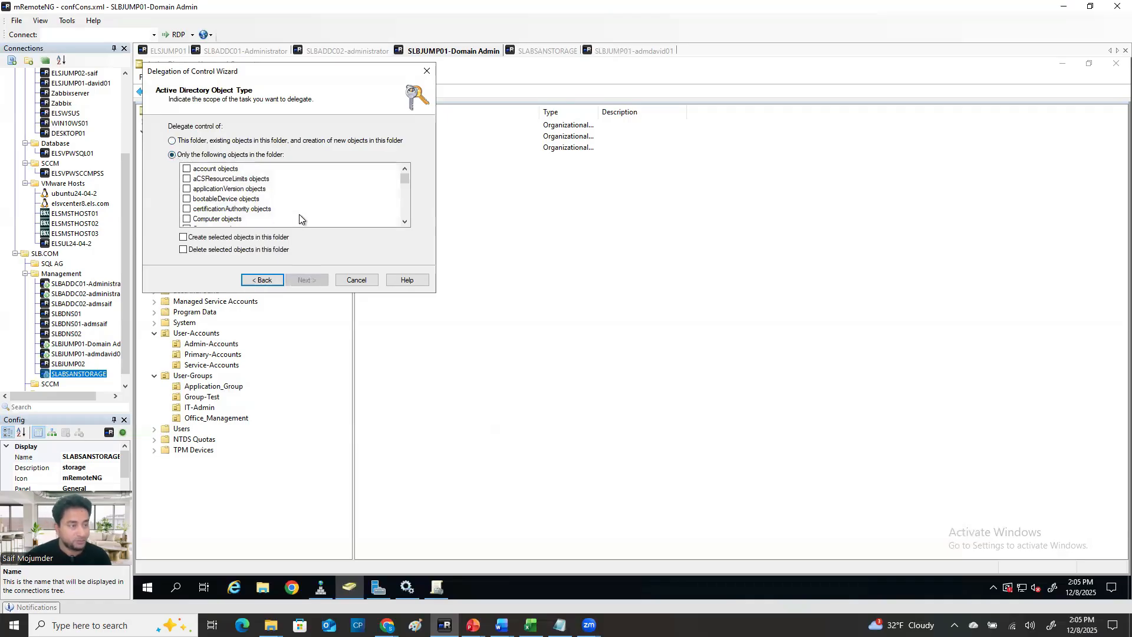
left_click(187, 218)
left_click(183, 237)
left_click(183, 250)
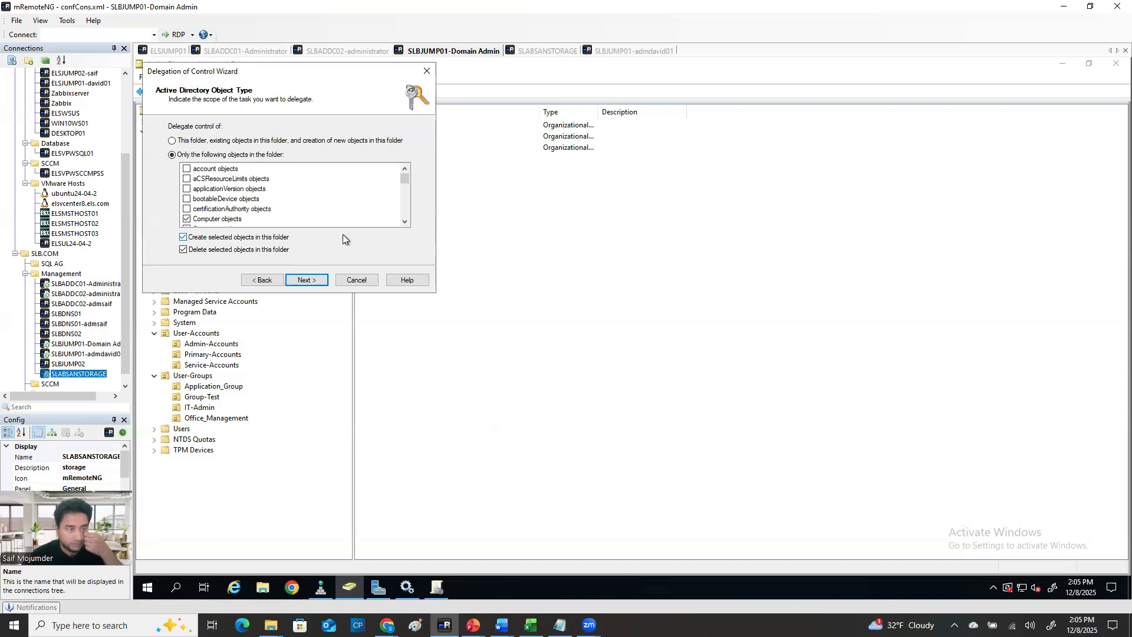
left_click(319, 281)
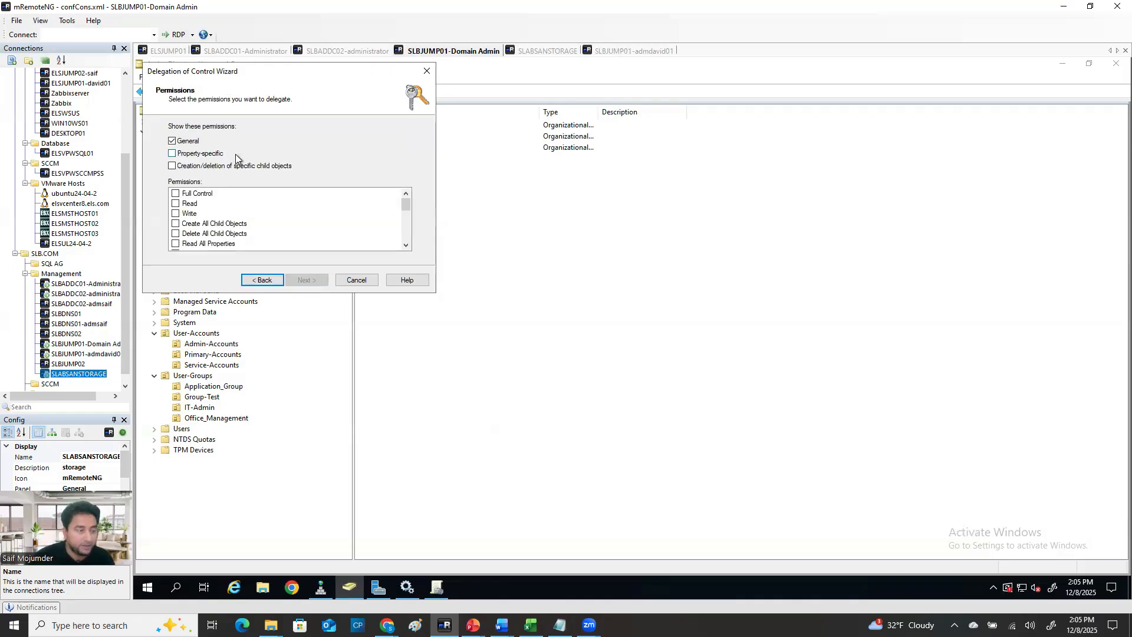
Grant Read, Write, Create All Child Objects, Delete All Child Objects, Read All Properties, Write All Properties and Reset password in the delegated permissions.
left_click(176, 204)
left_click(175, 214)
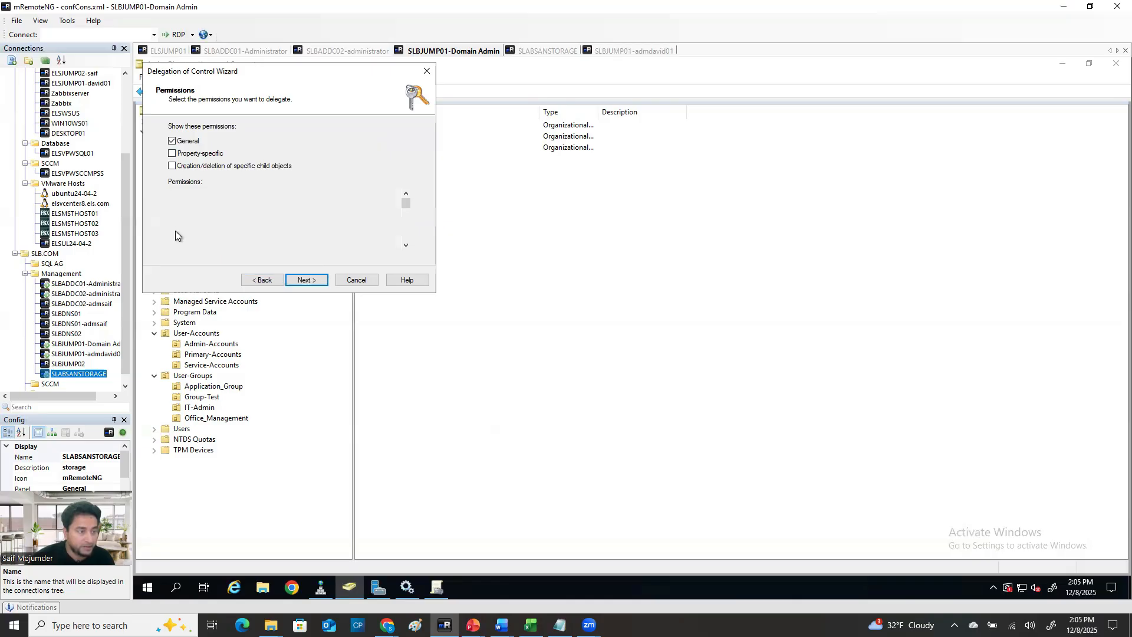
left_click(176, 243)
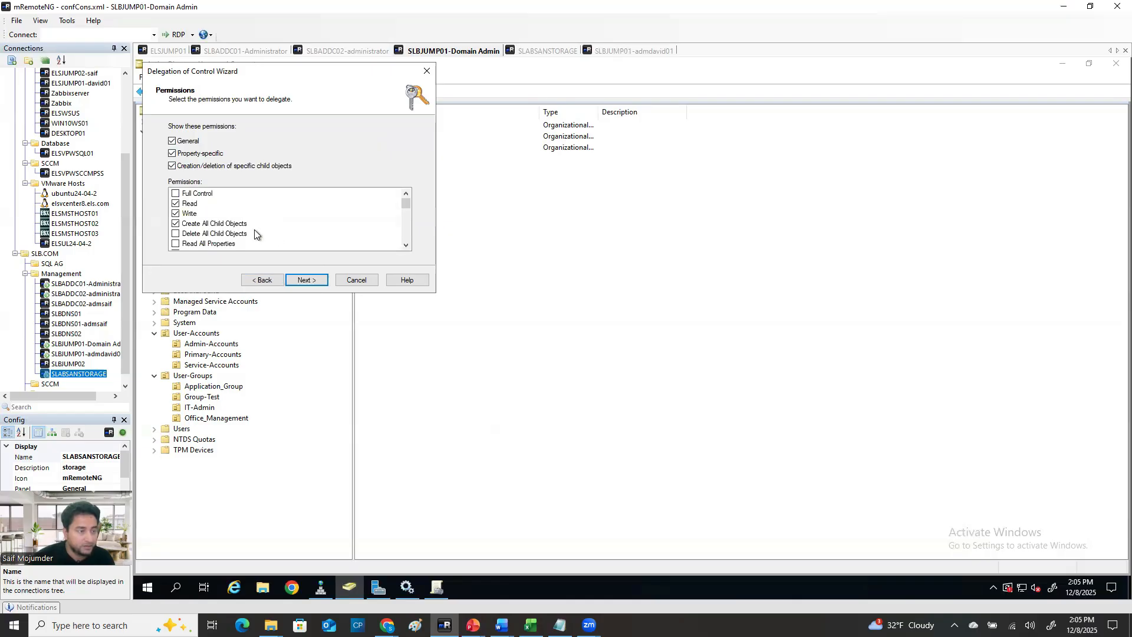
left_click(191, 234)
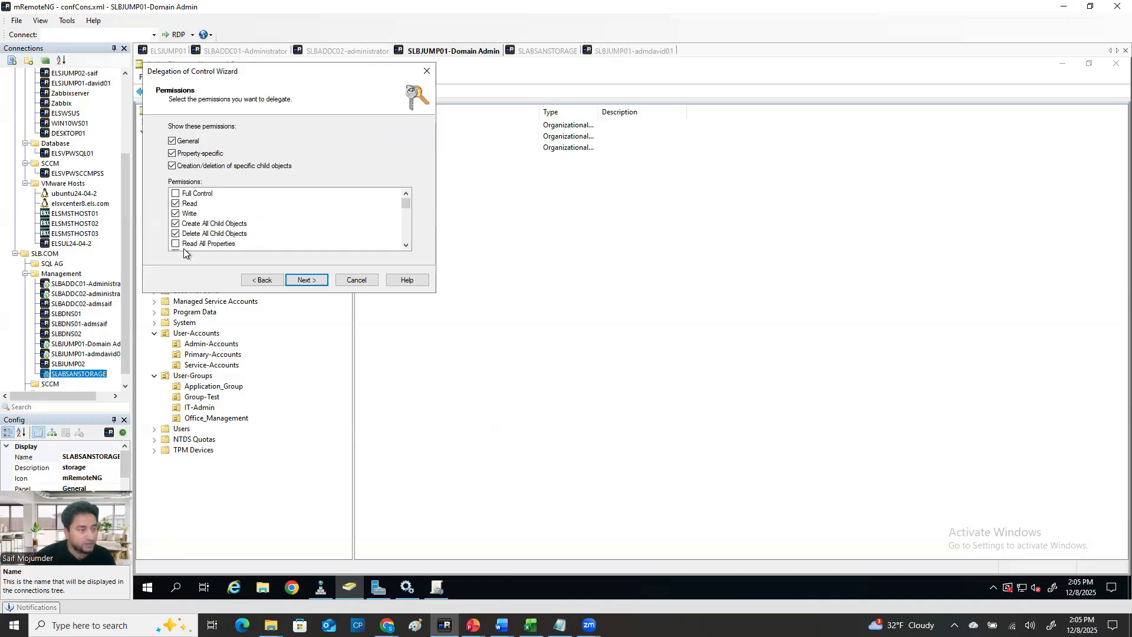
left_click(176, 254)
scroll(253, 243, "down", 2)
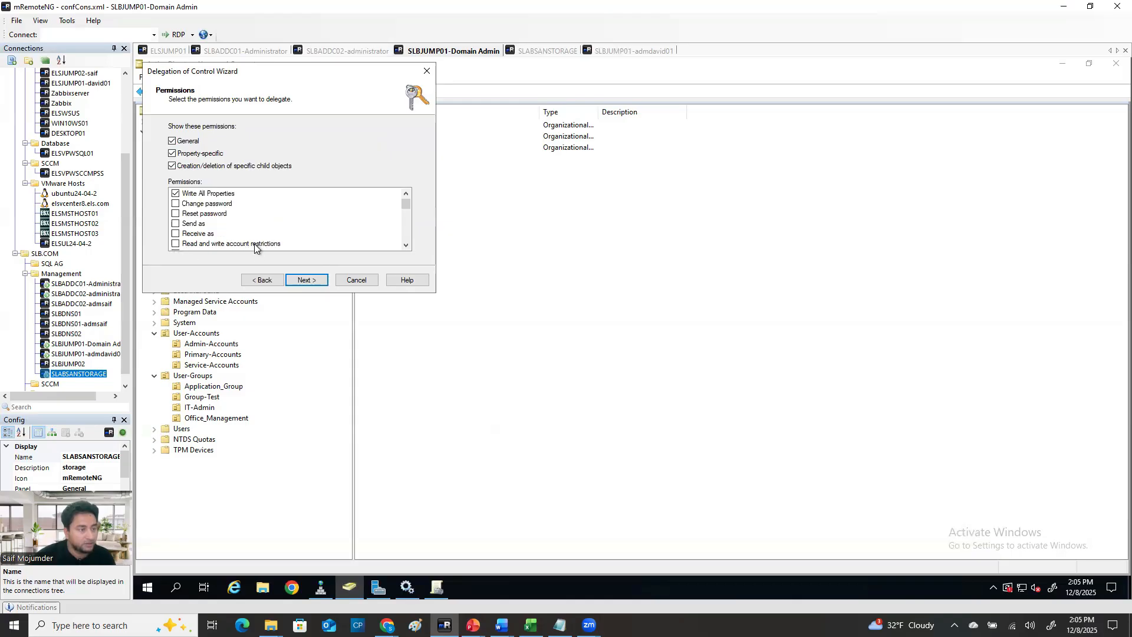
left_click(176, 215)
Check the remaining permissions, turn off the creation/deletion of specific child objects category, and complete the delegation wizard.
scroll(246, 239, "down", 1)
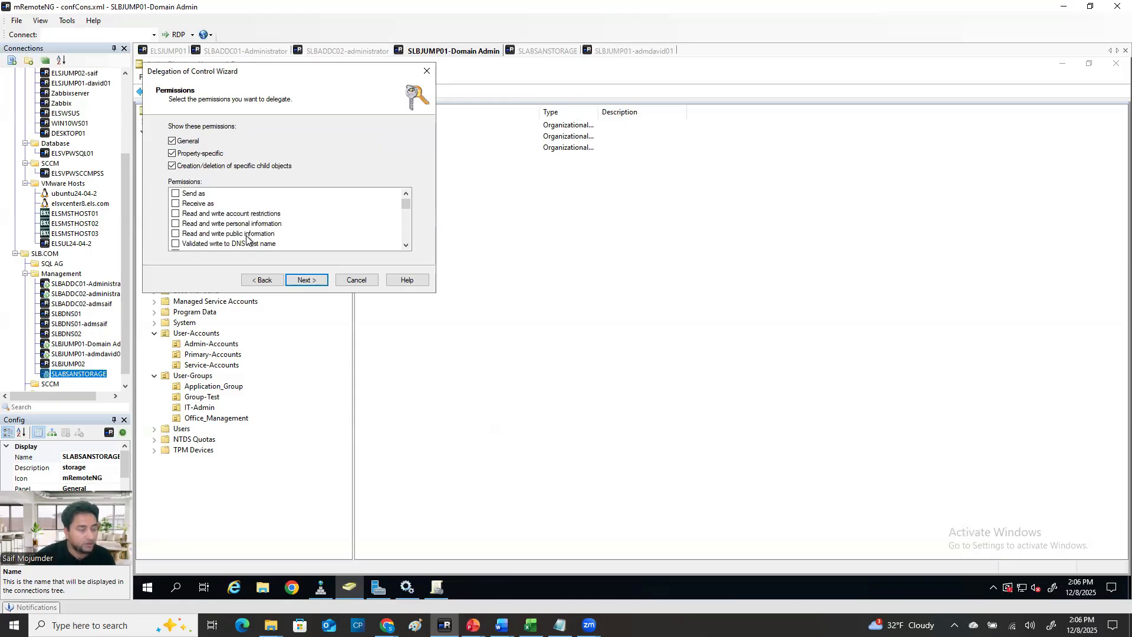
scroll(250, 236, "down", 4)
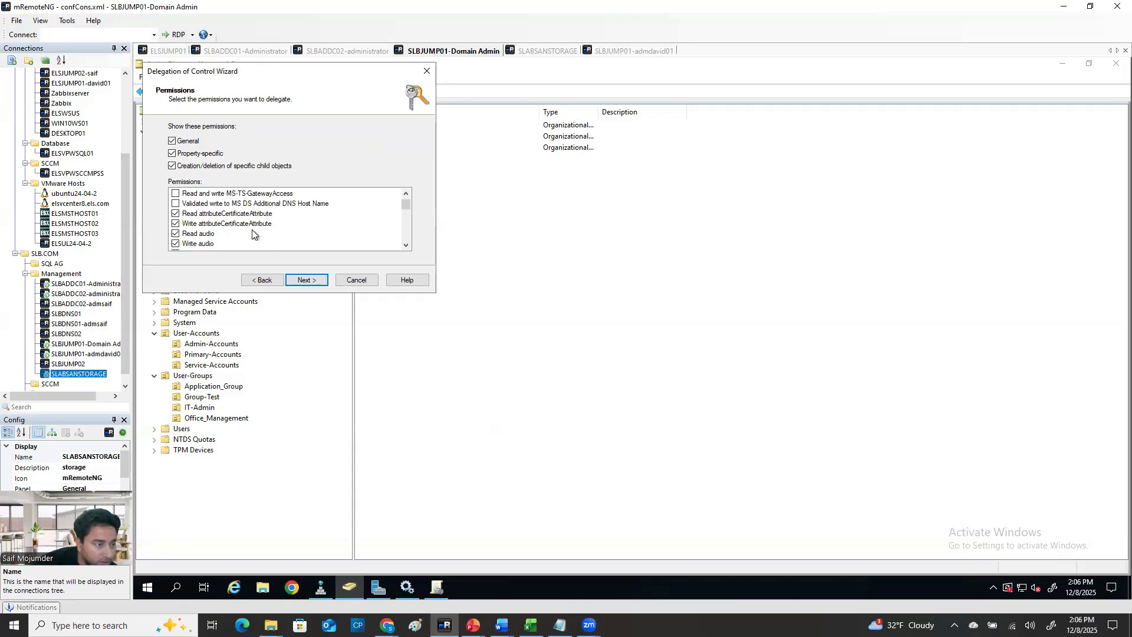
scroll(253, 236, "down", 3)
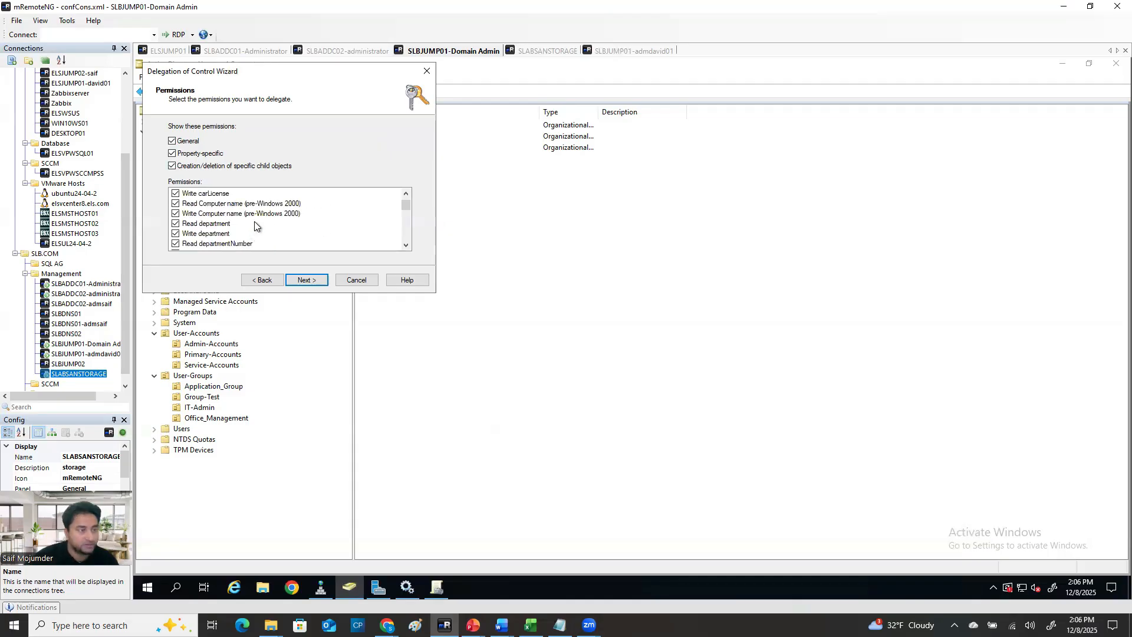
scroll(254, 223, "up", 3)
left_click(172, 167)
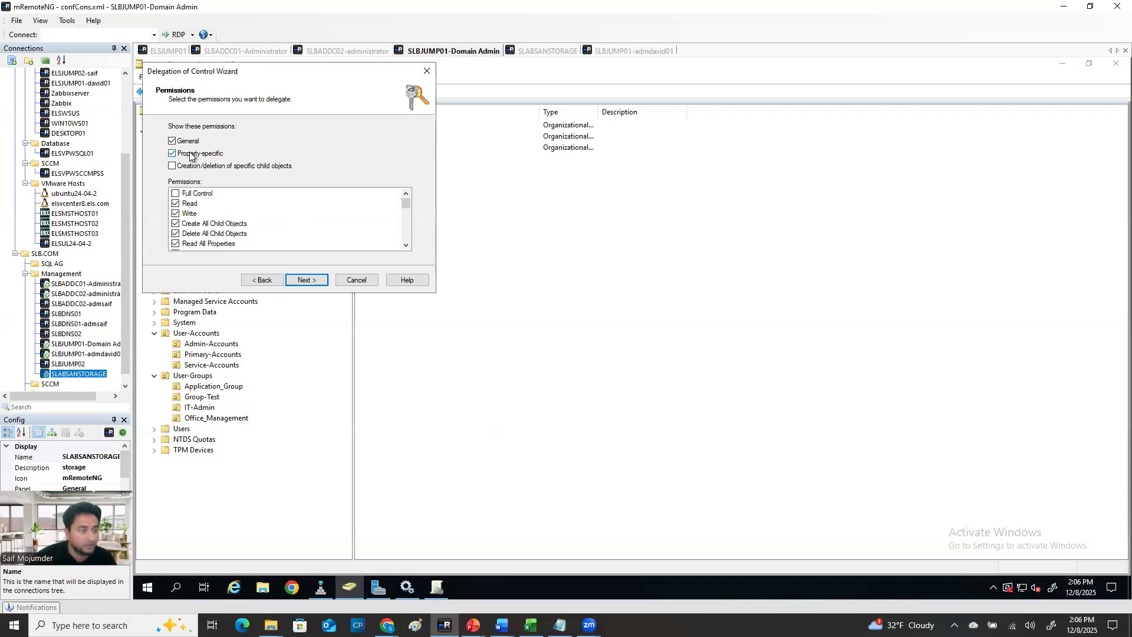
left_click(308, 281)
left_click(307, 281)
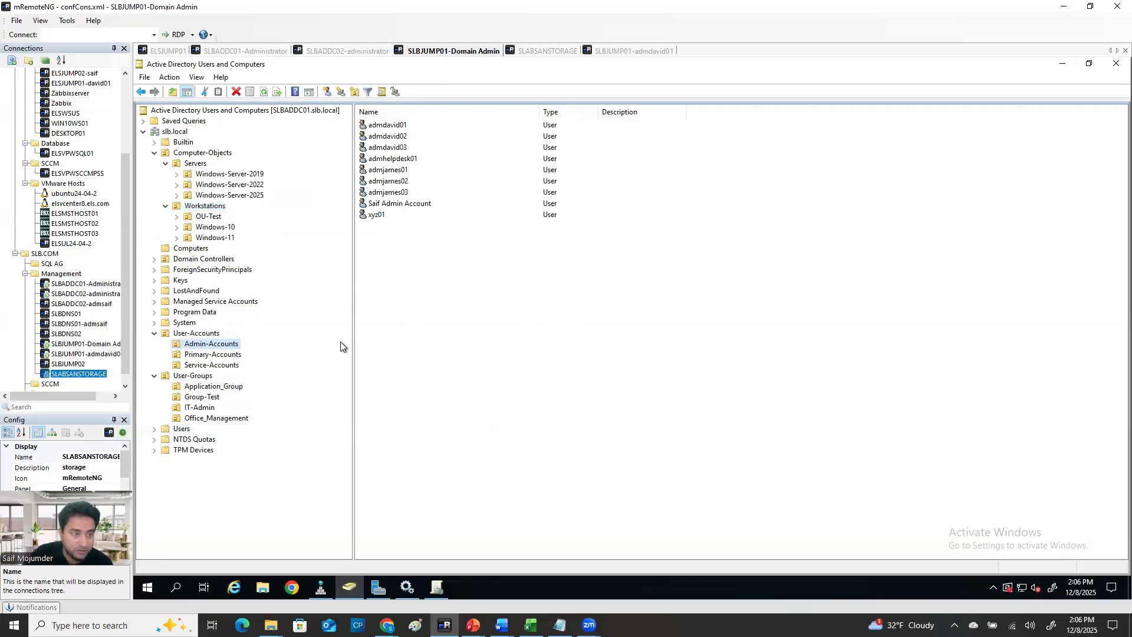
left_click(223, 387)
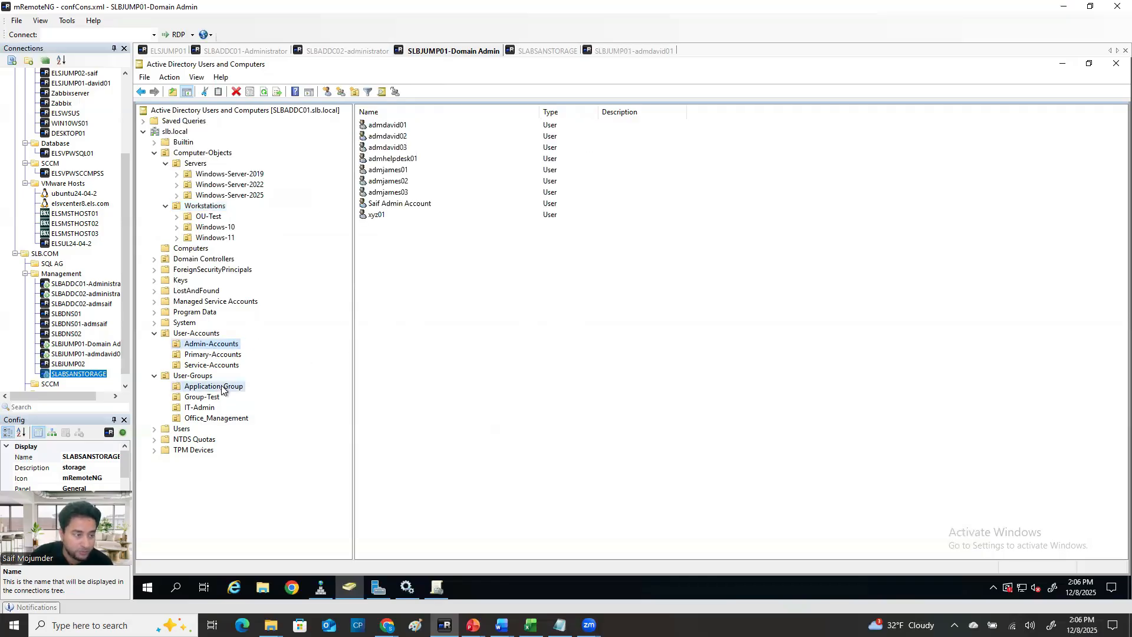
left_click(199, 407)
right_click(408, 129)
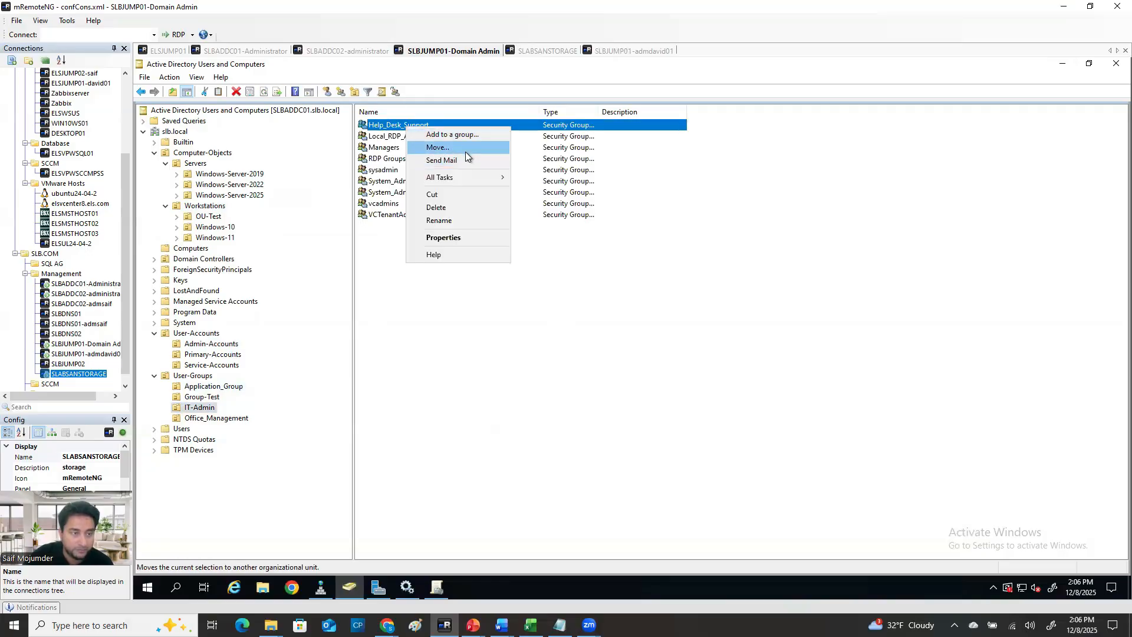
left_click(472, 237)
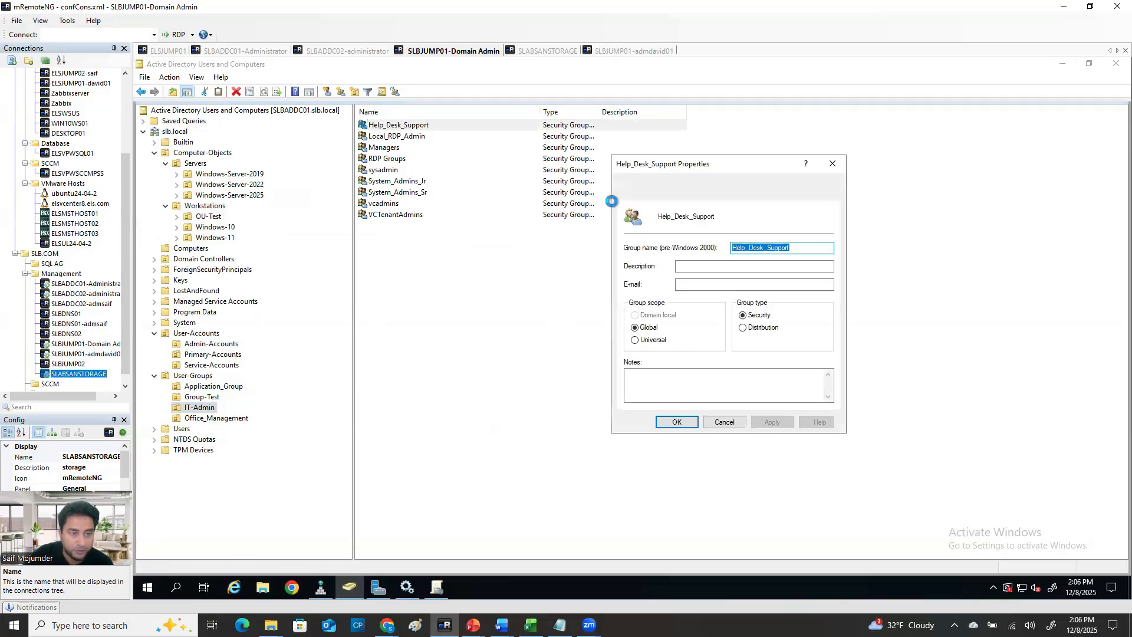
left_click(692, 194)
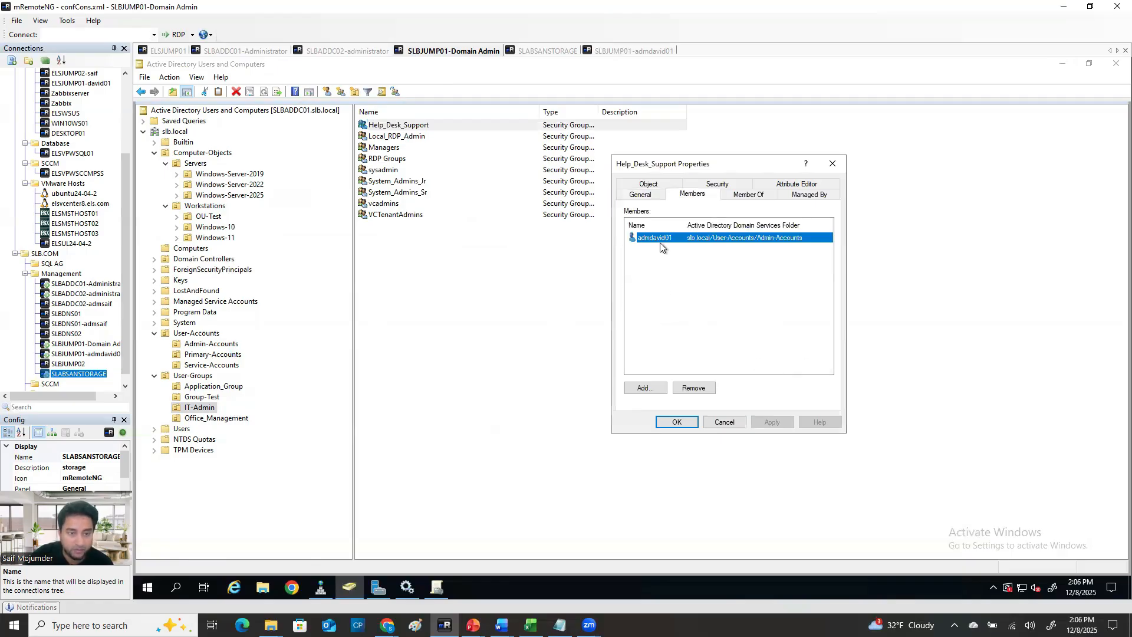
left_click(677, 422)
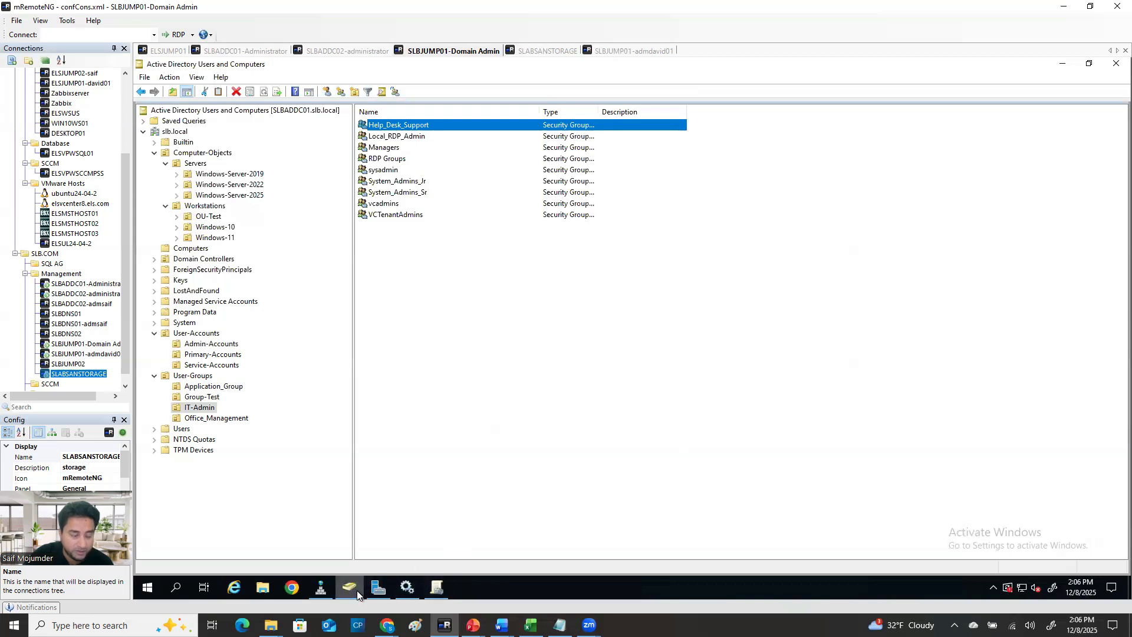
Refresh the slb.local domain in Active Directory Users and Computers on the SLBJUMP01 domain admin session.
mouse_move(356, 590)
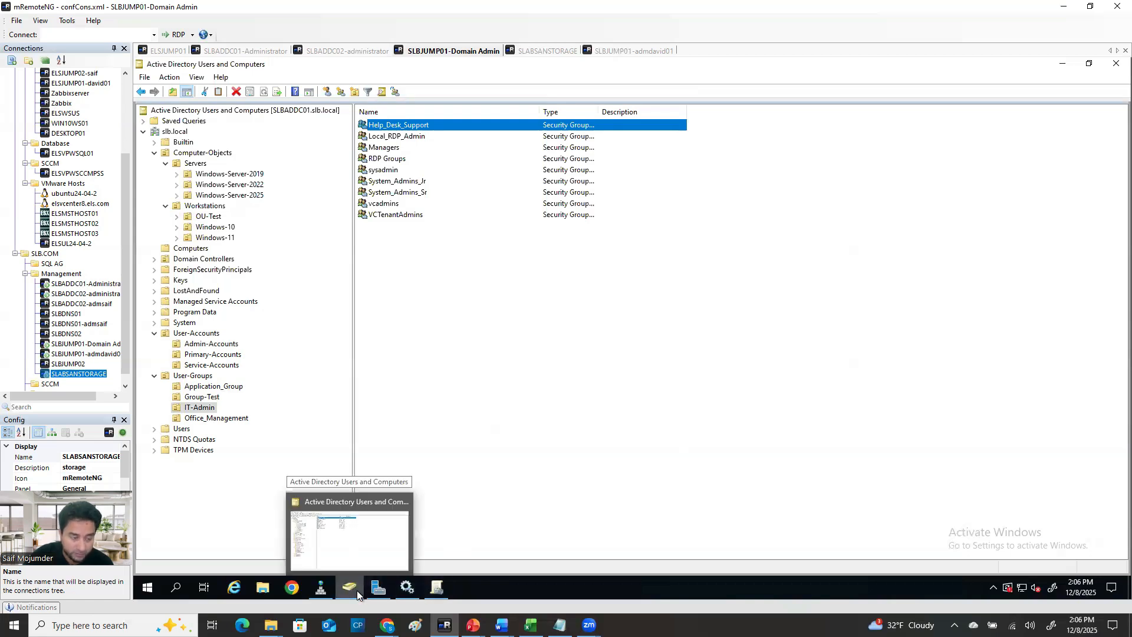
left_click(549, 52)
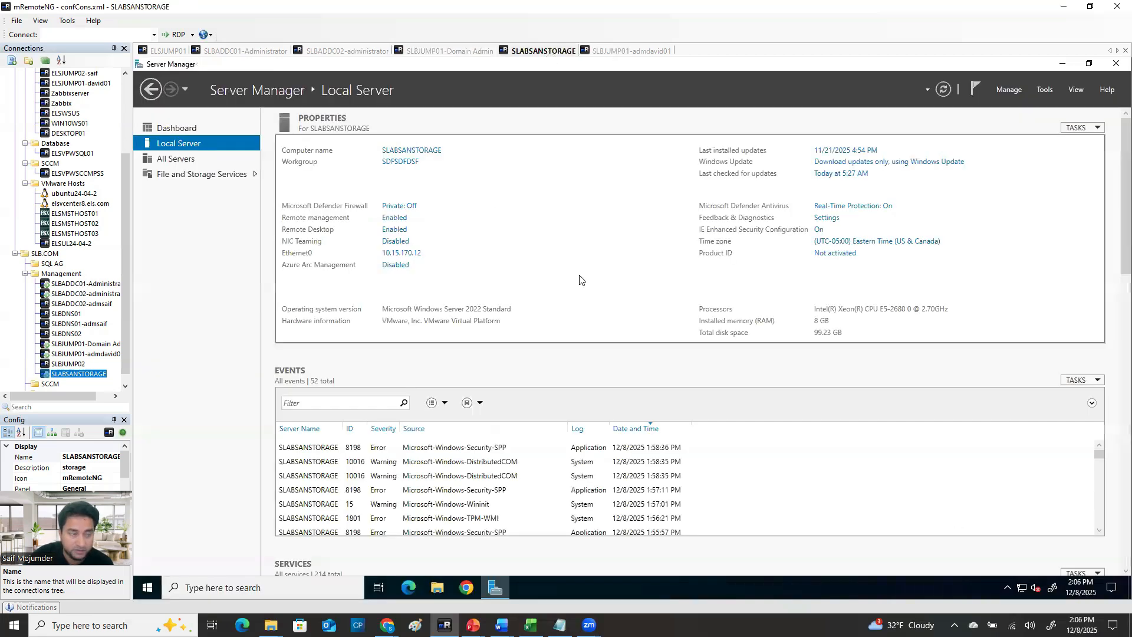
left_click(237, 52)
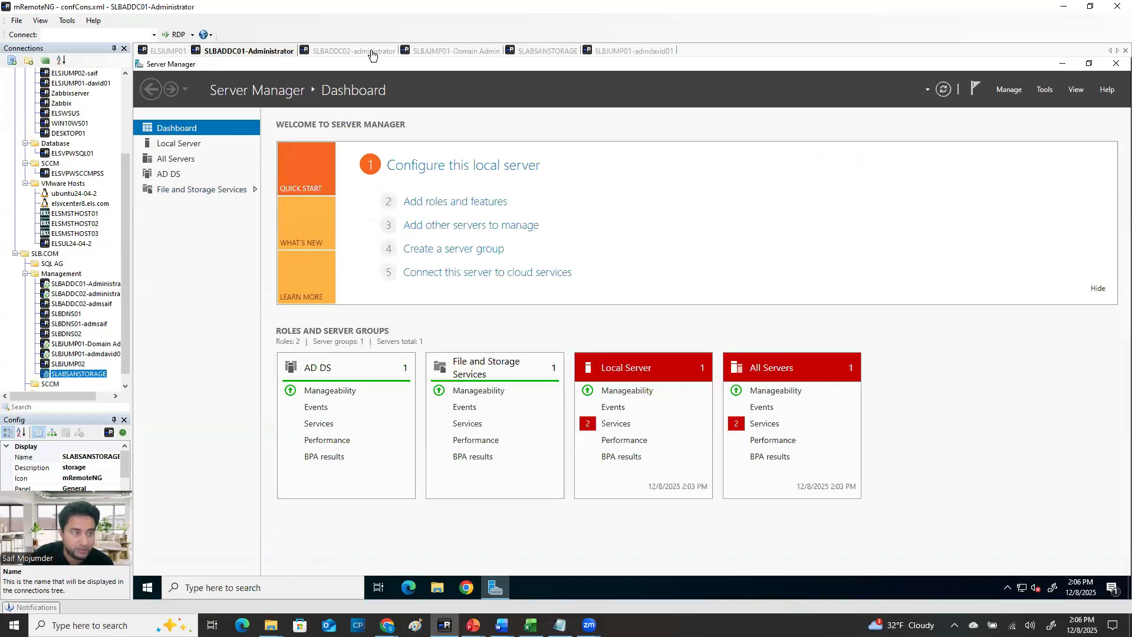
left_click(448, 52)
left_click(175, 131)
left_click(235, 92)
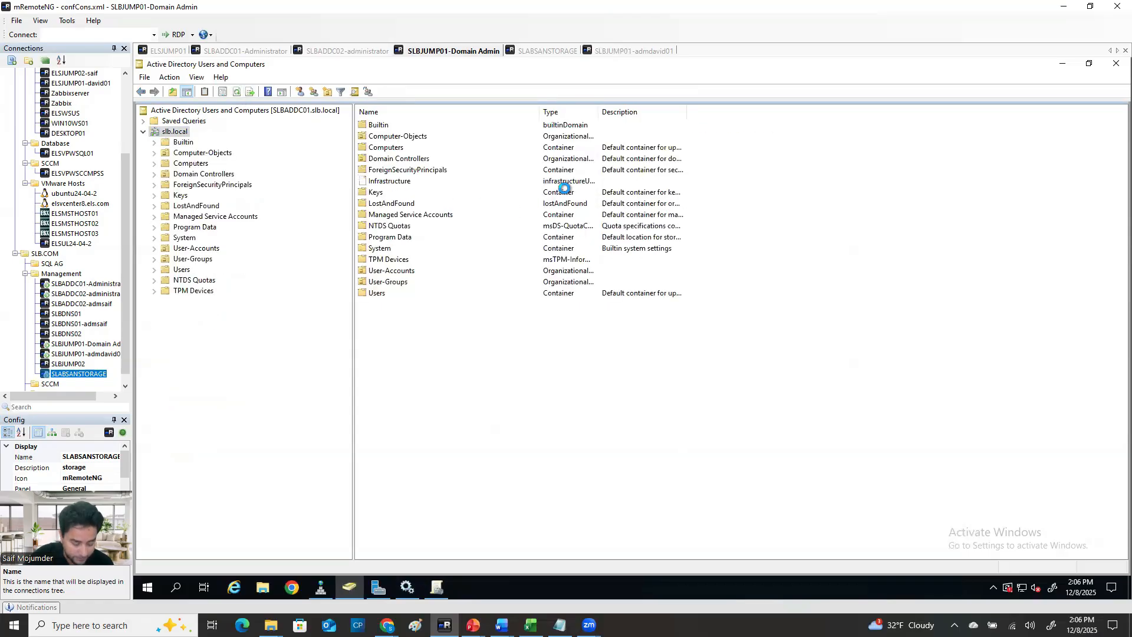
Switch to the SLABSANSTORAGE session and submit a change of its membership from workgroup to the slb.local domain.
left_click(617, 52)
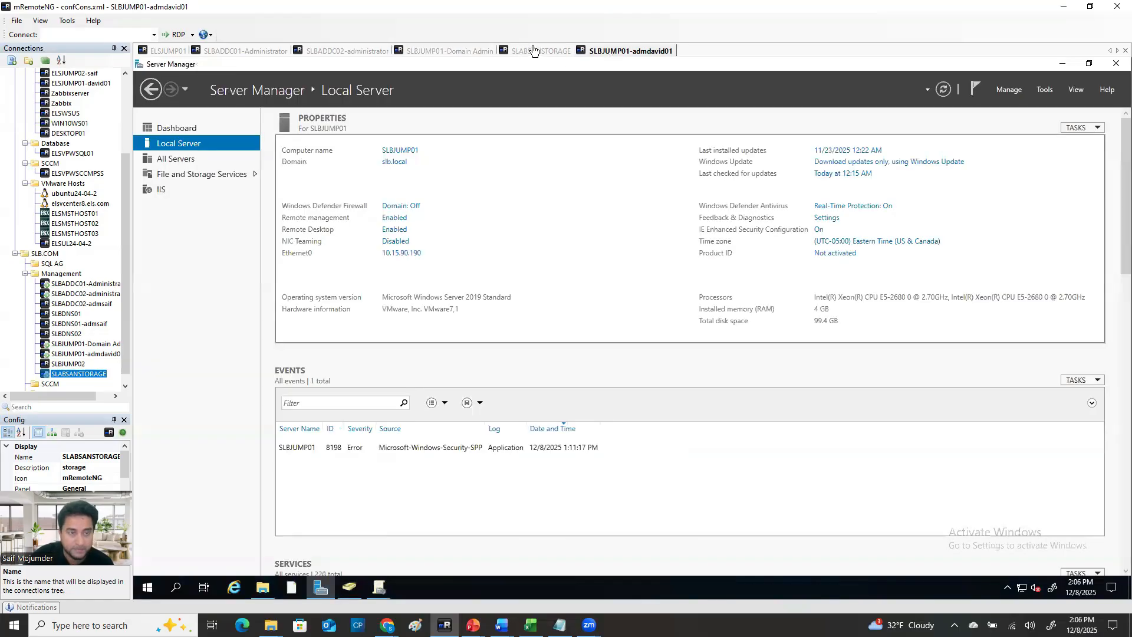
left_click(535, 51)
left_click(417, 152)
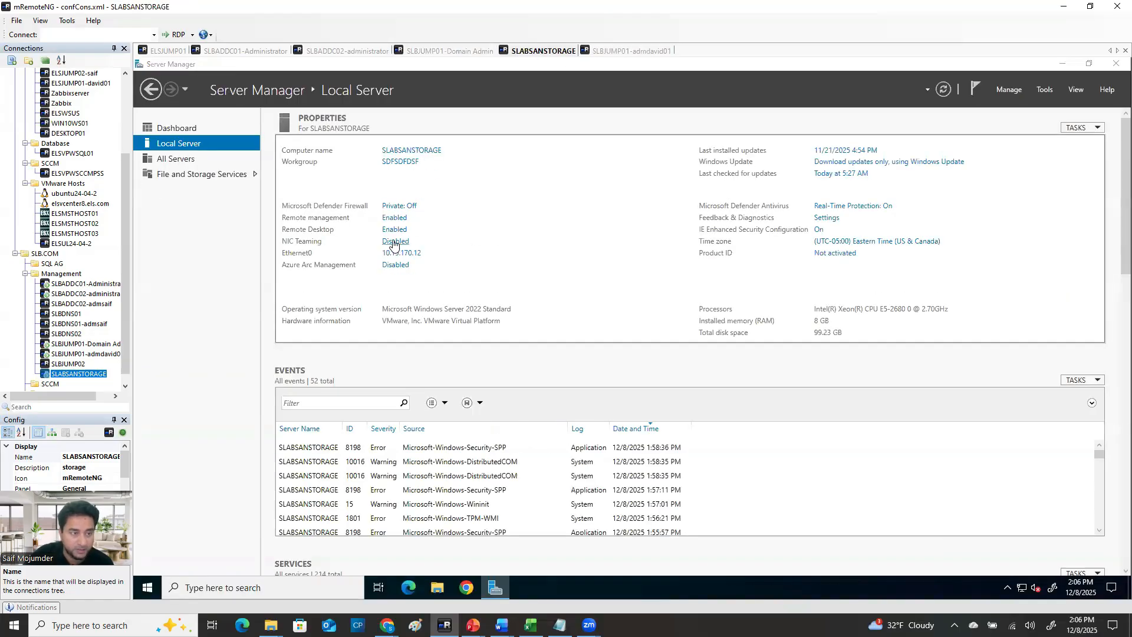
left_click(358, 215)
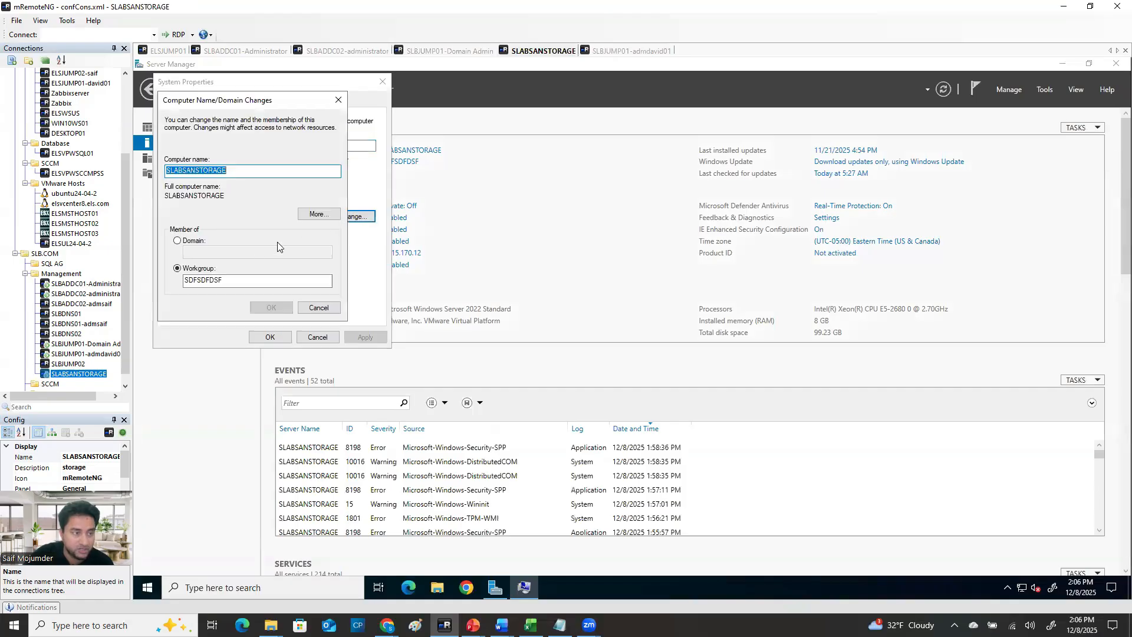
left_click(201, 252)
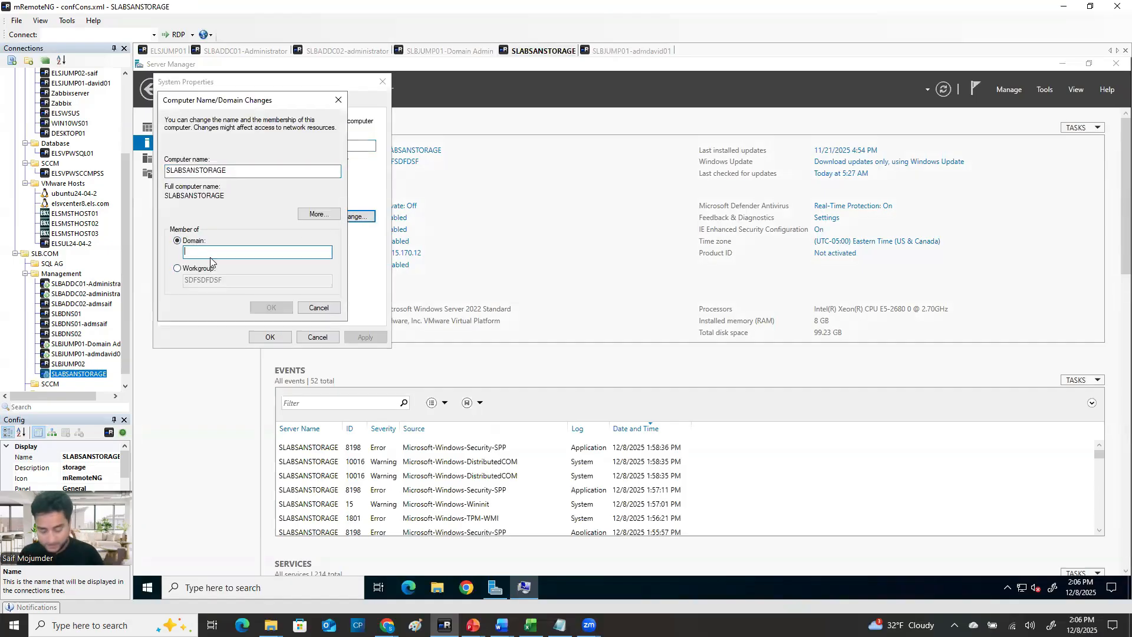
type("slb.local")
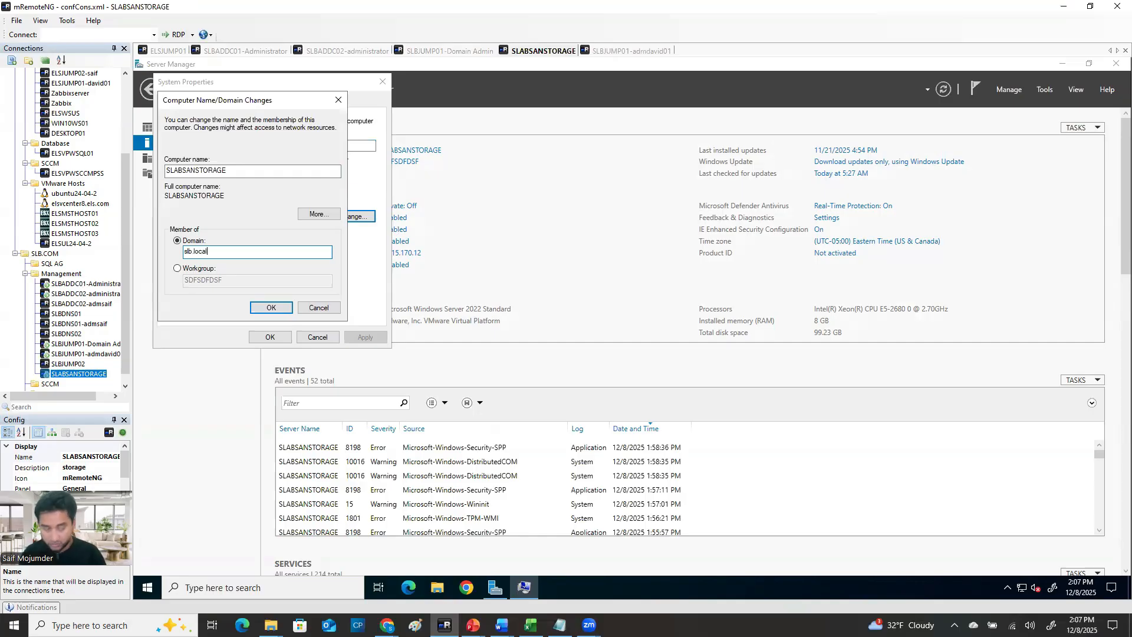
left_click(269, 306)
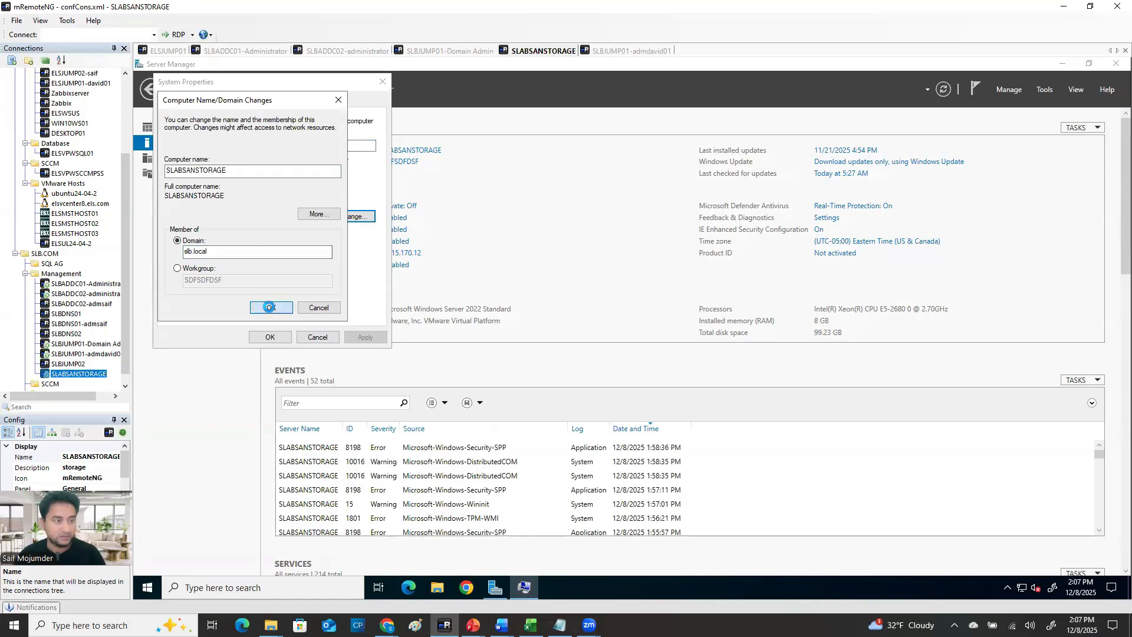
Try to authorize the domain join with the admdavid01 account and its password, then close the computer name and system properties dialogs.
type("admdavid")
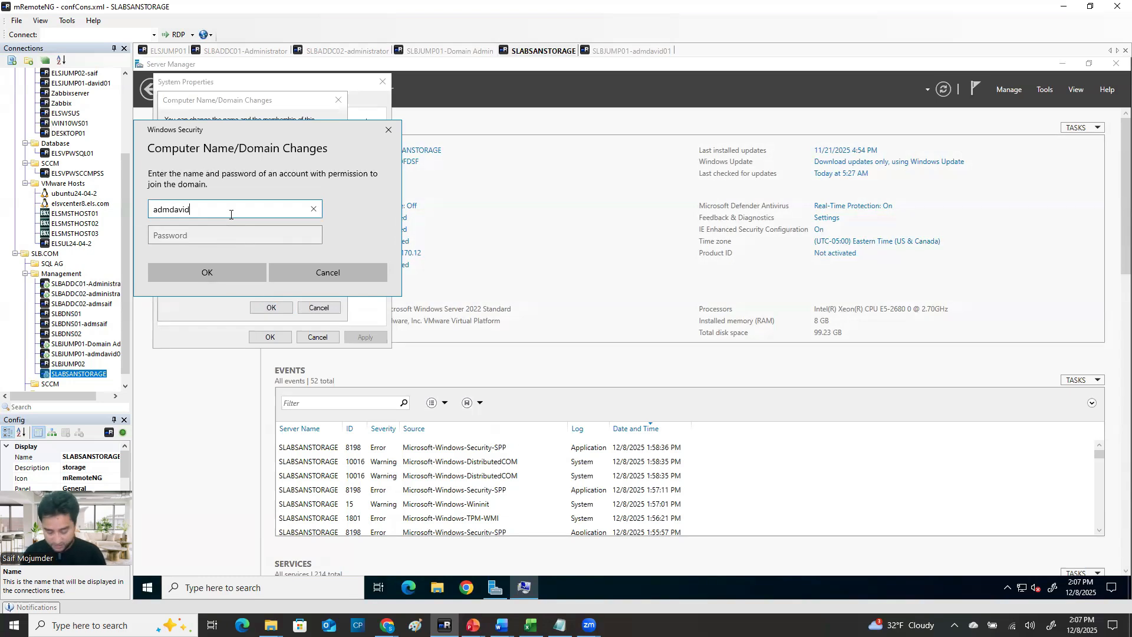
type("01")
key("Tab")
type("••")
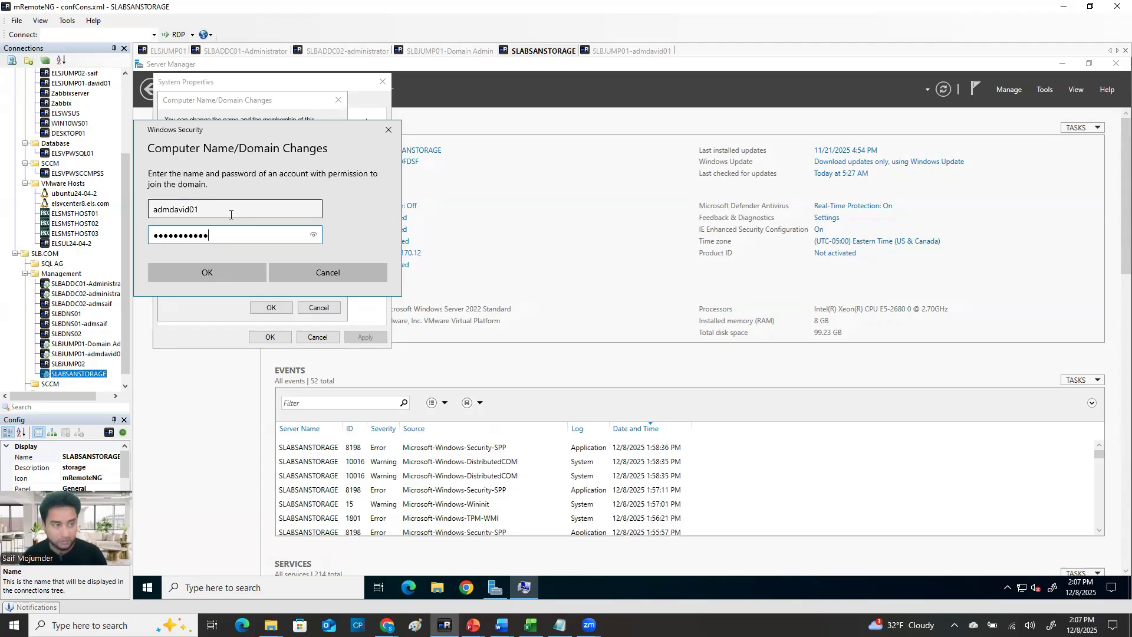
left_click(218, 276)
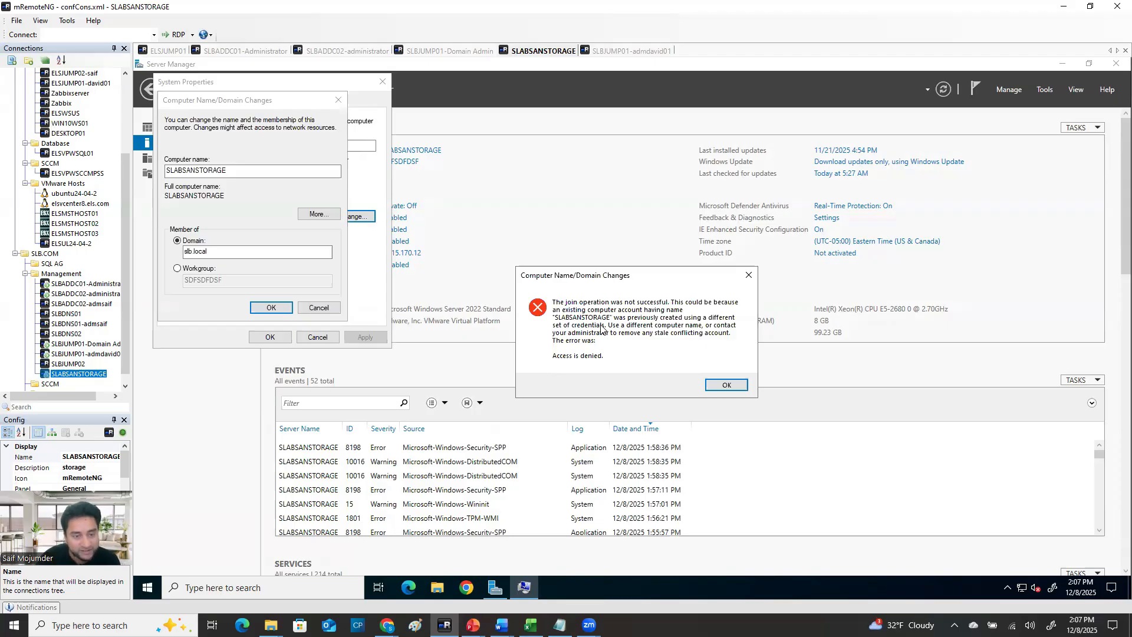
left_click(749, 275)
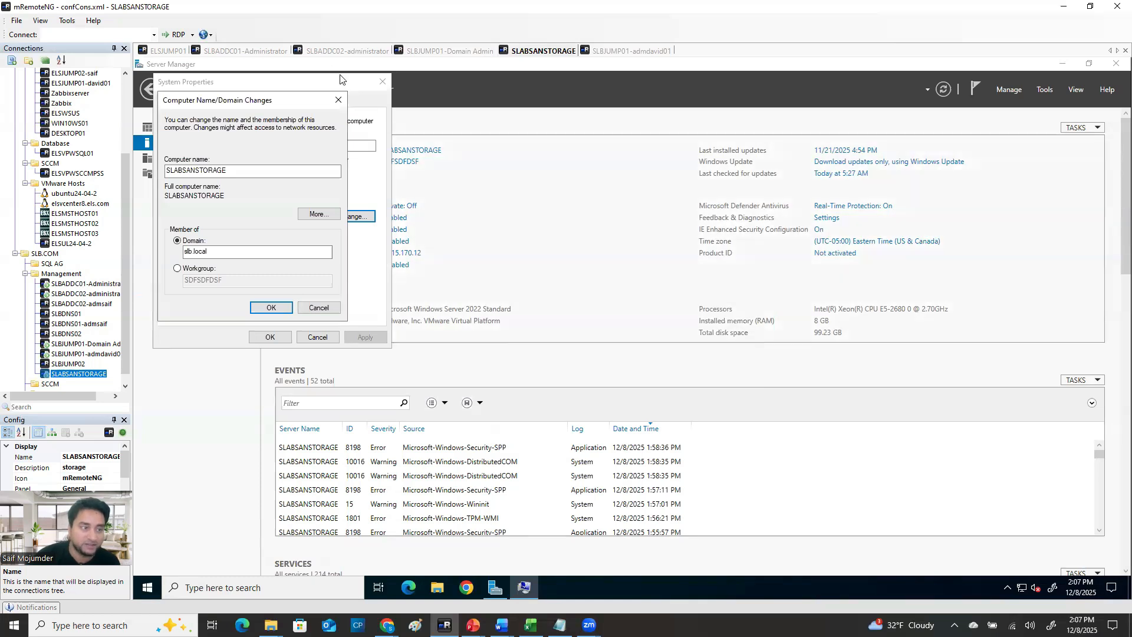
left_click(338, 100)
left_click(383, 81)
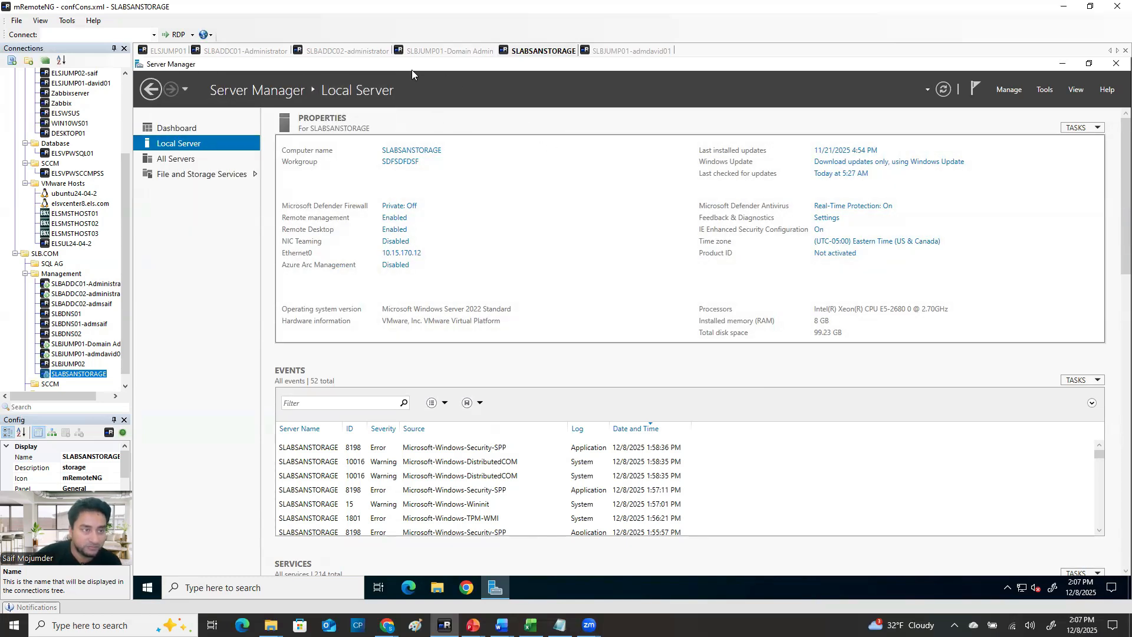
Return to the SLBJUMP01 domain admin session and open the Workstations OU under Computer-Objects to view its contents.
left_click(429, 52)
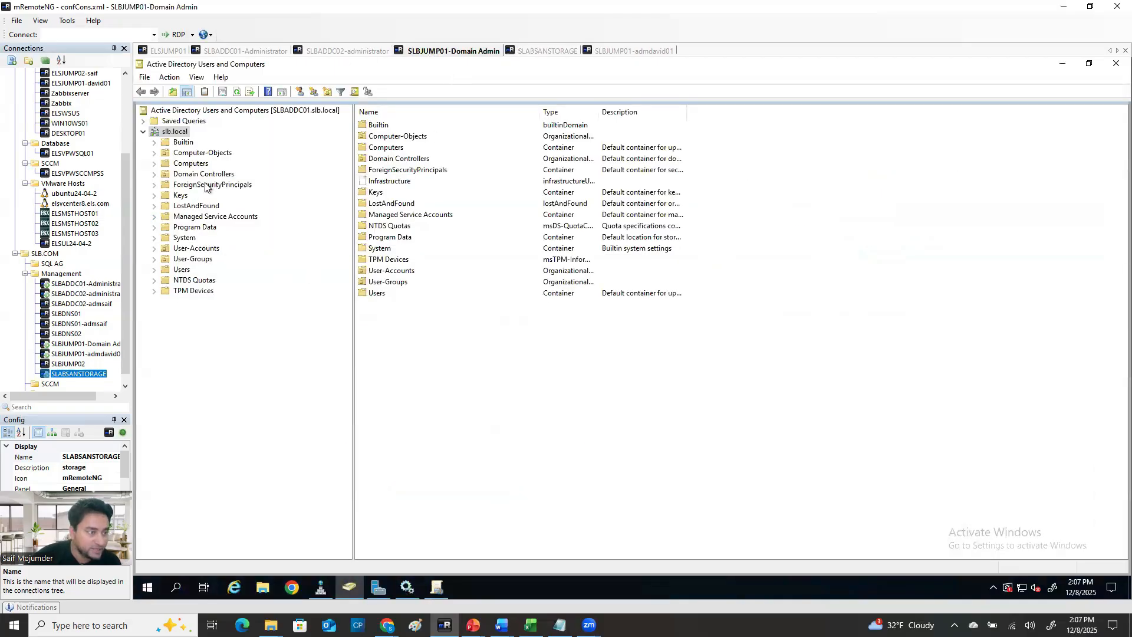
left_click(544, 53)
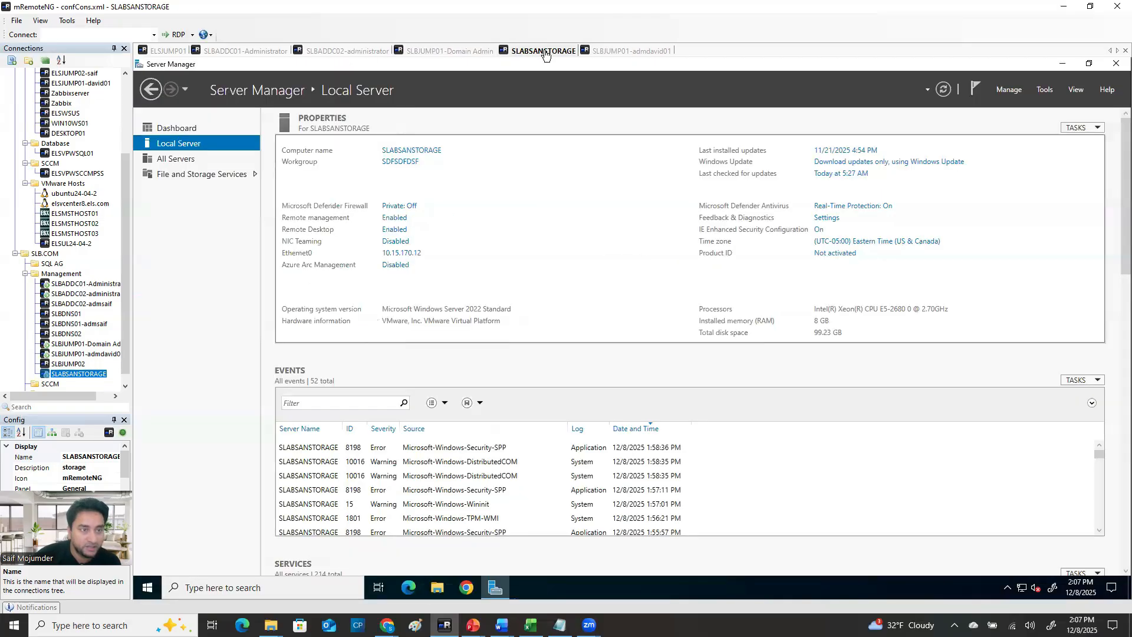
left_click(352, 52)
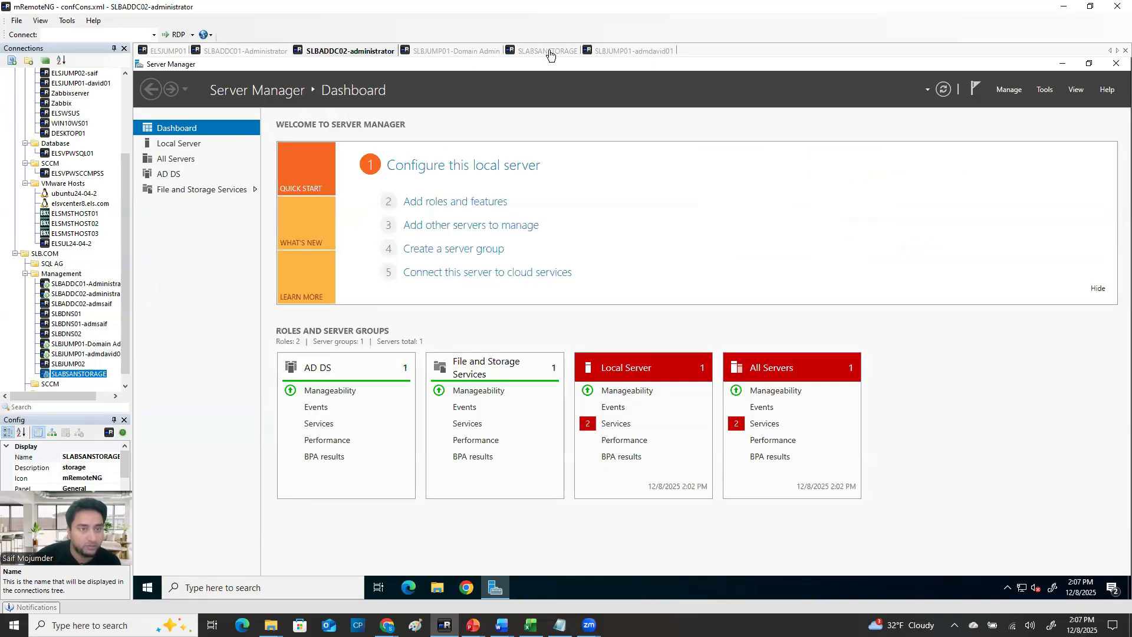
left_click(477, 51)
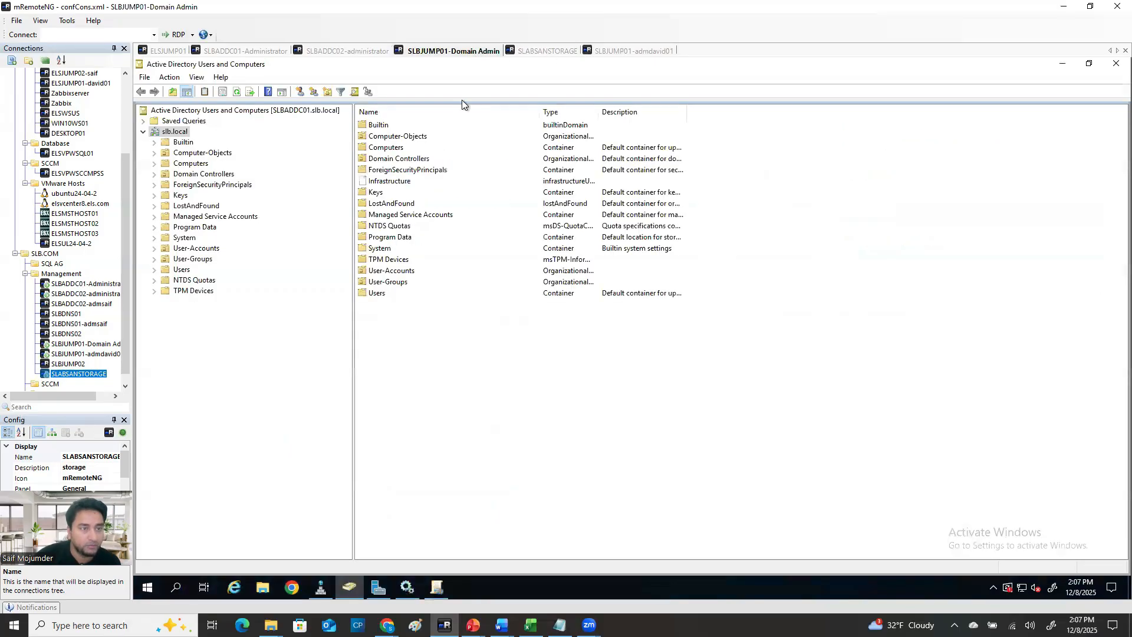
left_click(154, 152)
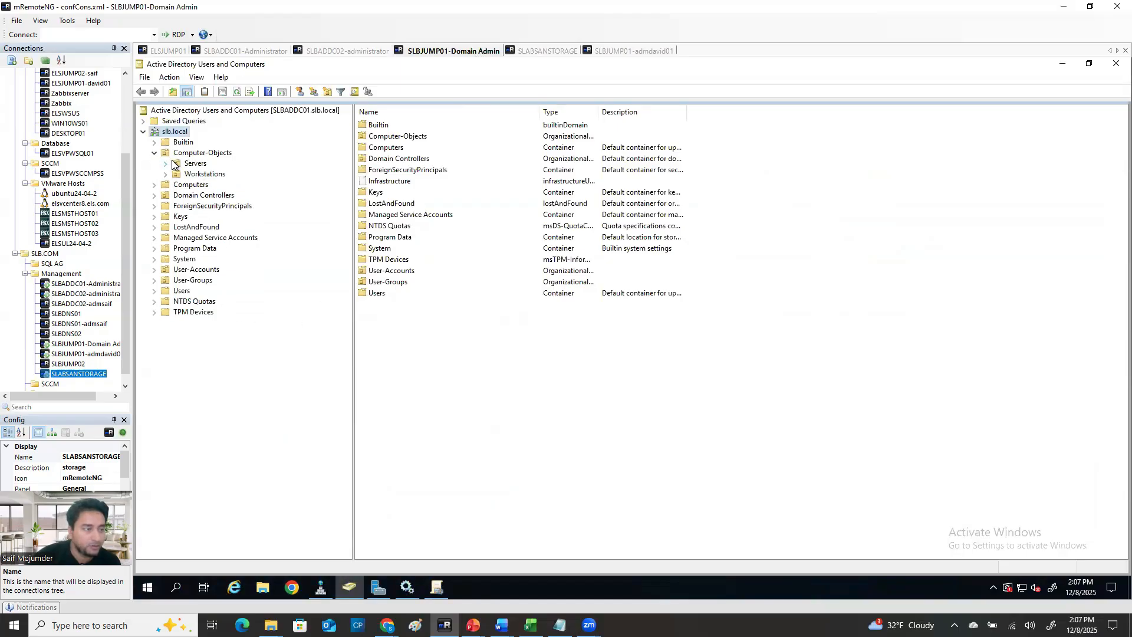
left_click(166, 174)
left_click(200, 174)
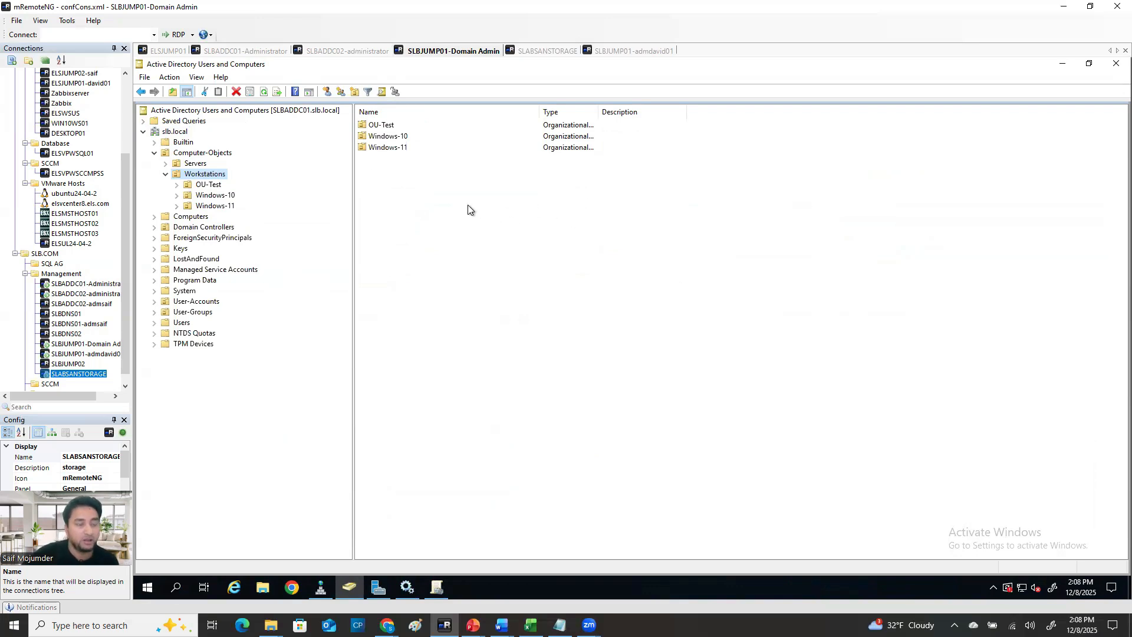
Check the Local Server properties on the SLABSANSTORAGE session and return to the SLBJUMP01 domain admin session.
left_click(388, 174)
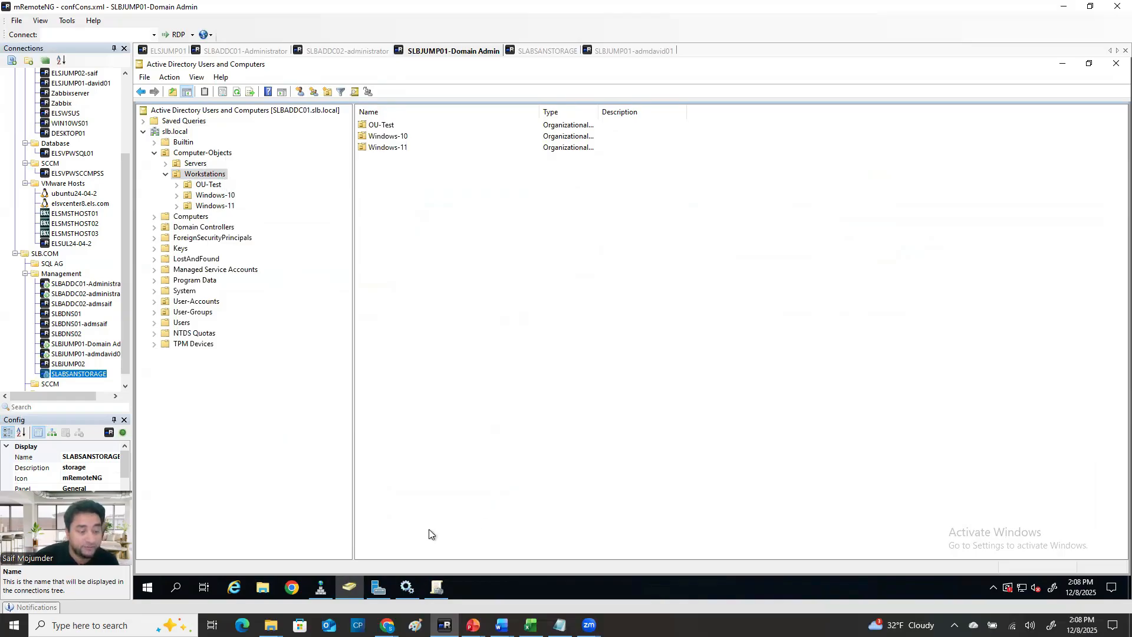
left_click(538, 52)
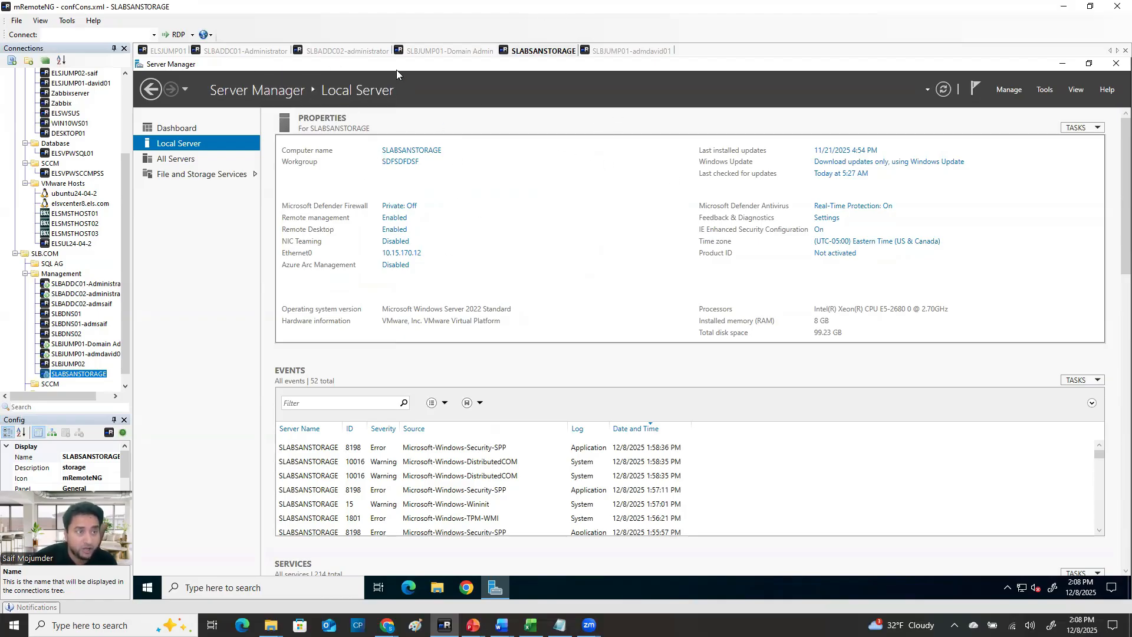
left_click(430, 52)
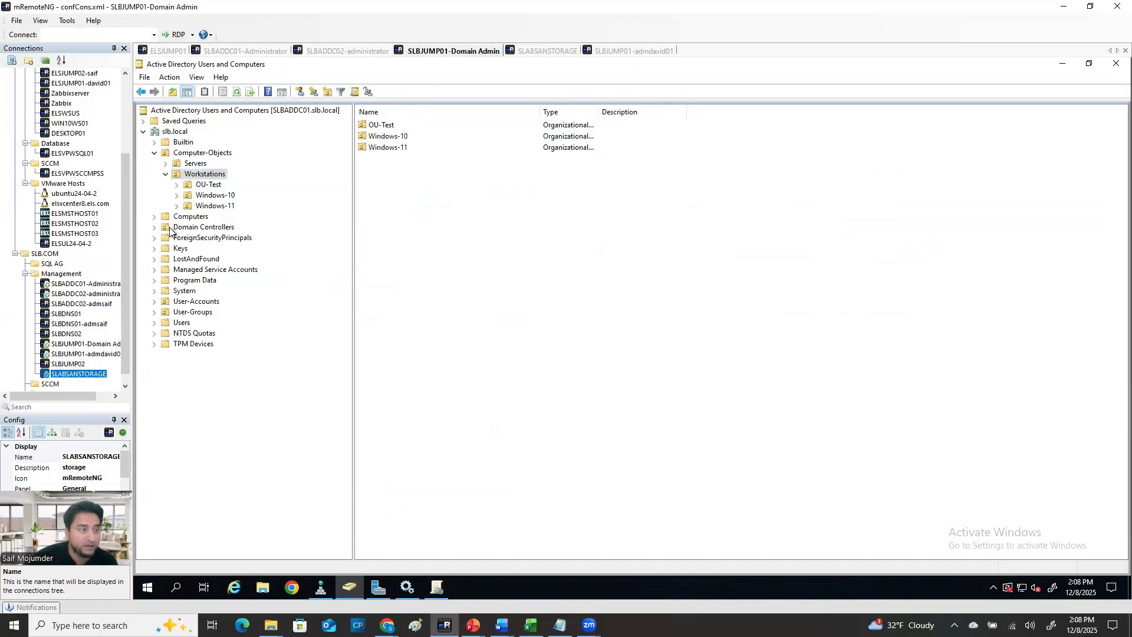
View the contents of the Computers container and of the Windows-10 OU under Workstations.
left_click(185, 217)
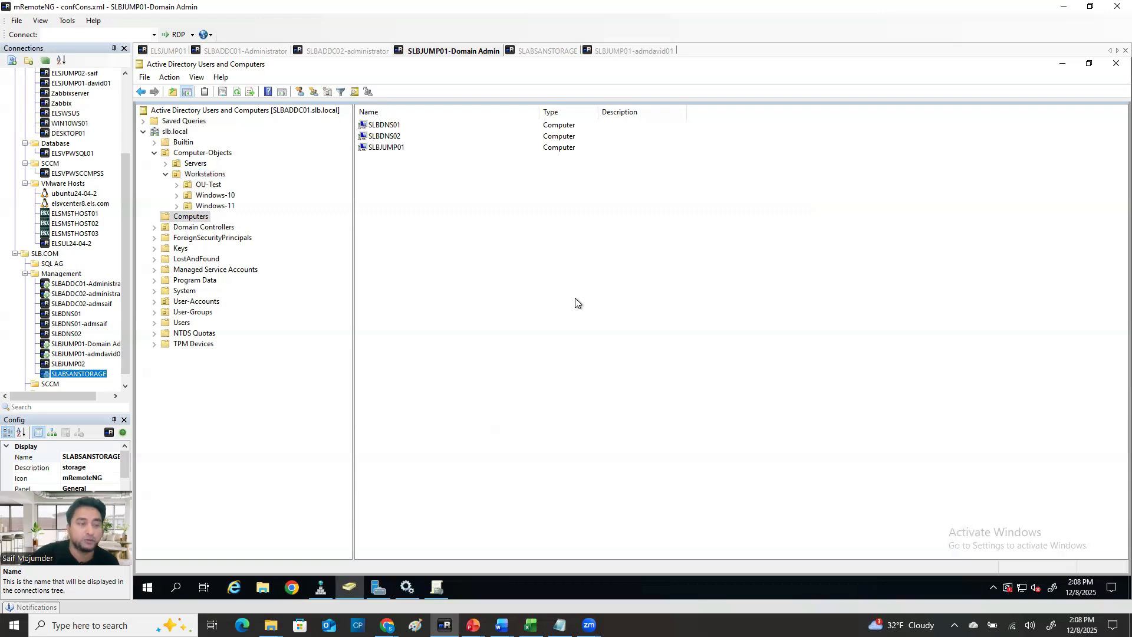
left_click(207, 174)
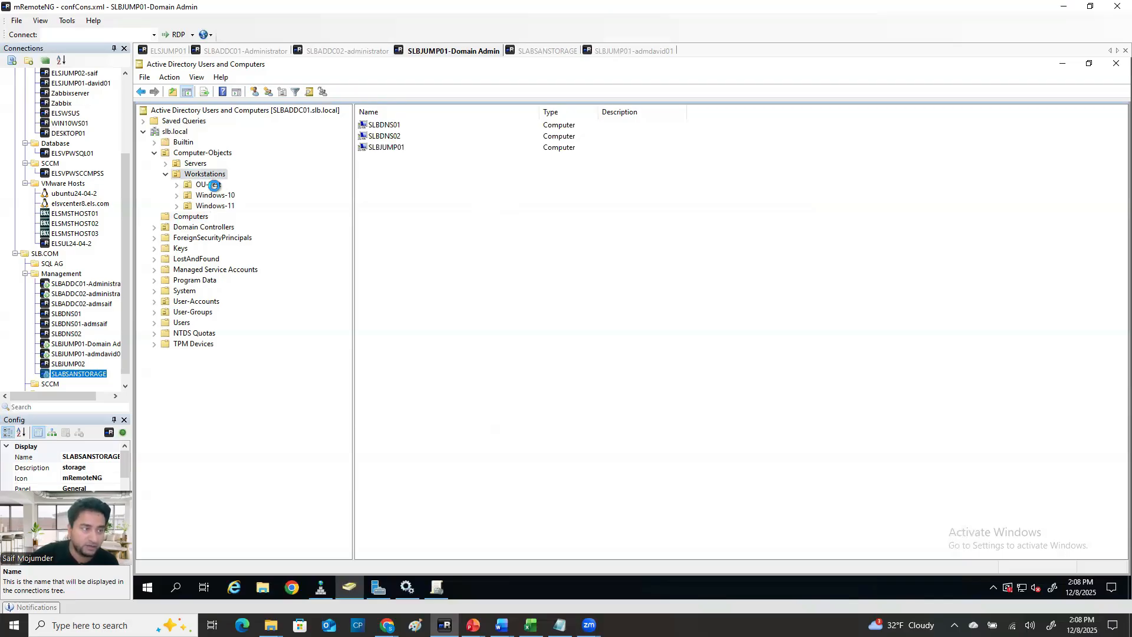
left_click(217, 194)
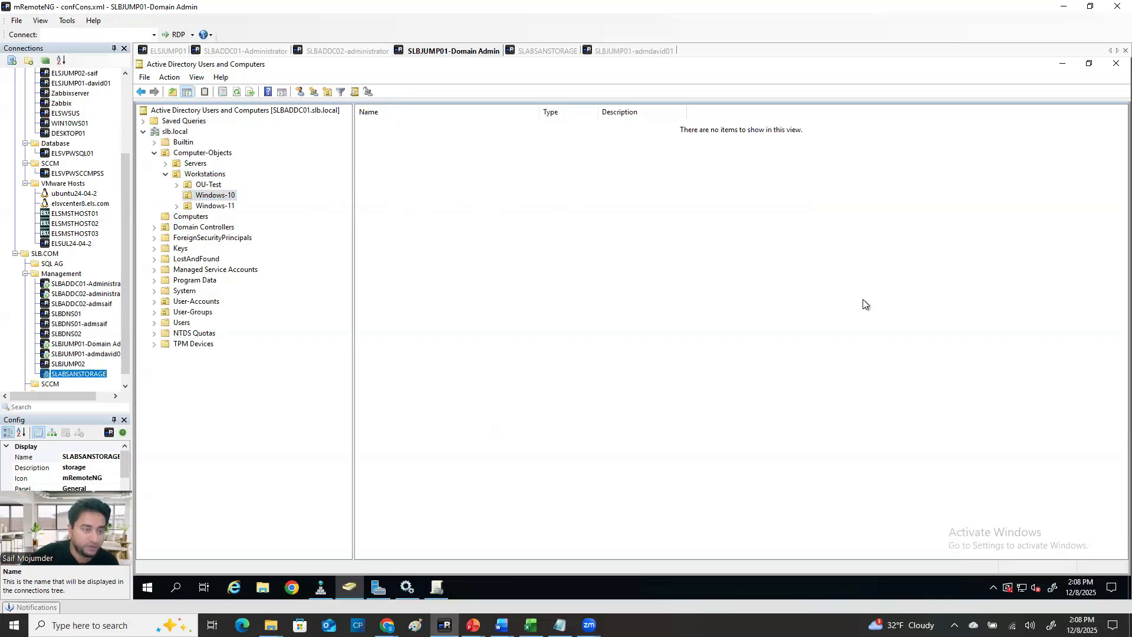
Copy the name SLABSANSTORAGE from the connection's configuration and reselect the Windows-10 OU under Workstations.
left_click(93, 459)
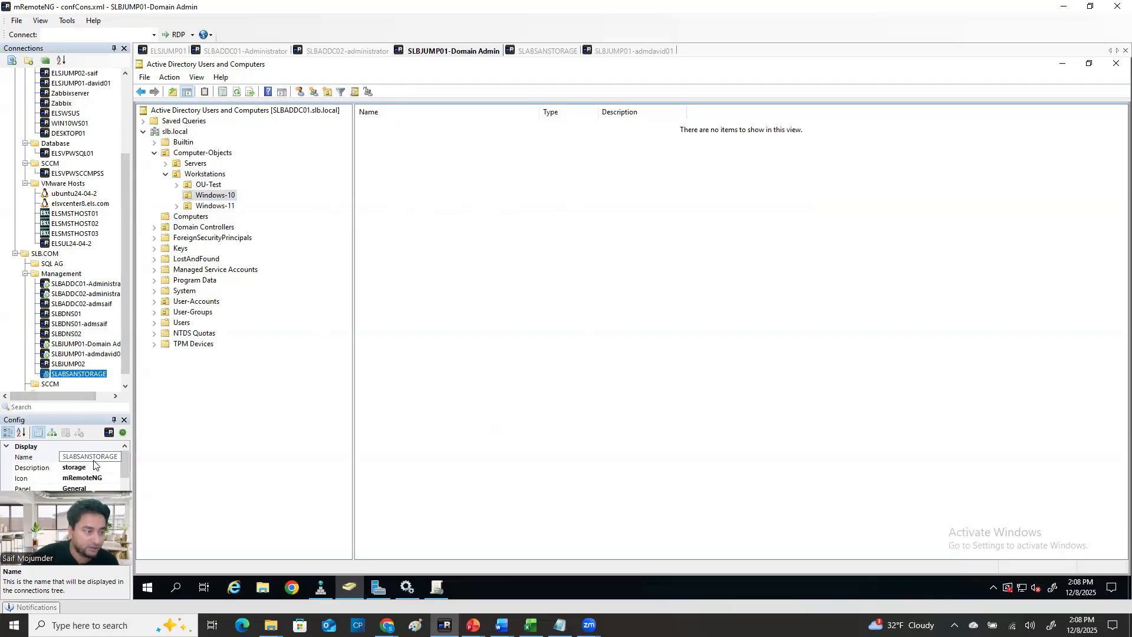
left_click(96, 458)
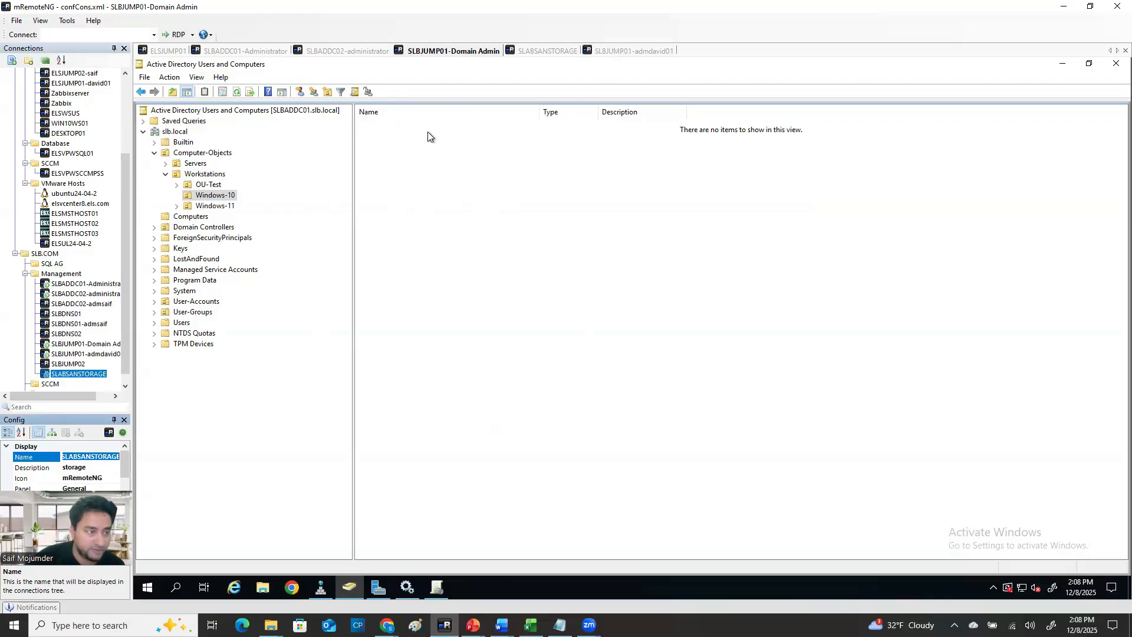
left_click(222, 208)
left_click(229, 195)
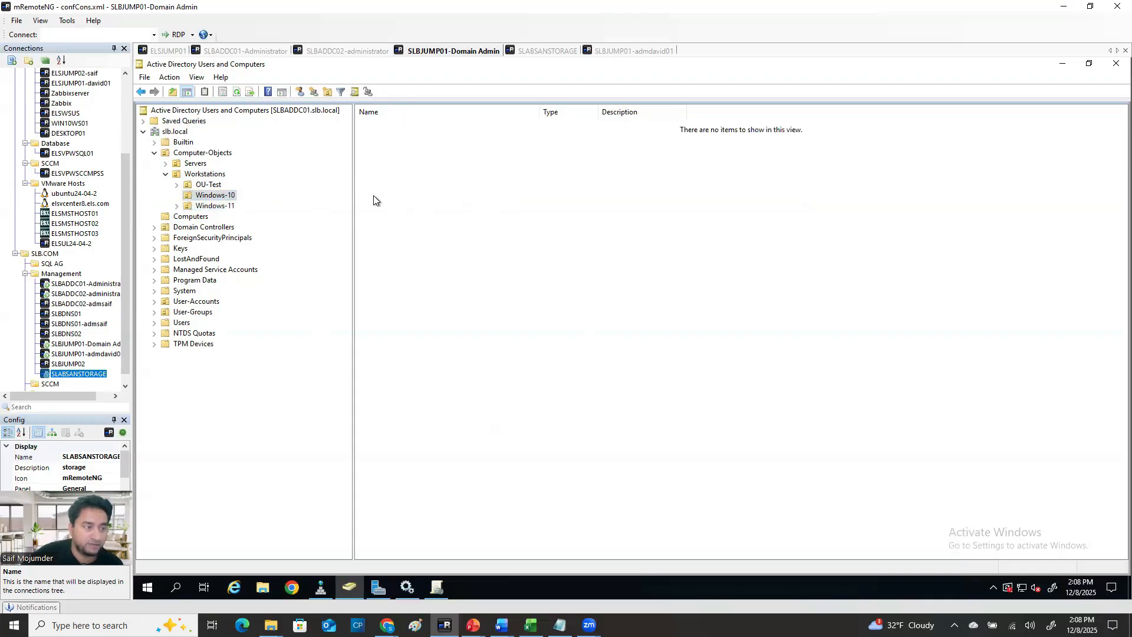
Inspect the security permissions of Help_Desk_Support in the Windows-10 OU properties and close the dialog.
right_click(442, 192)
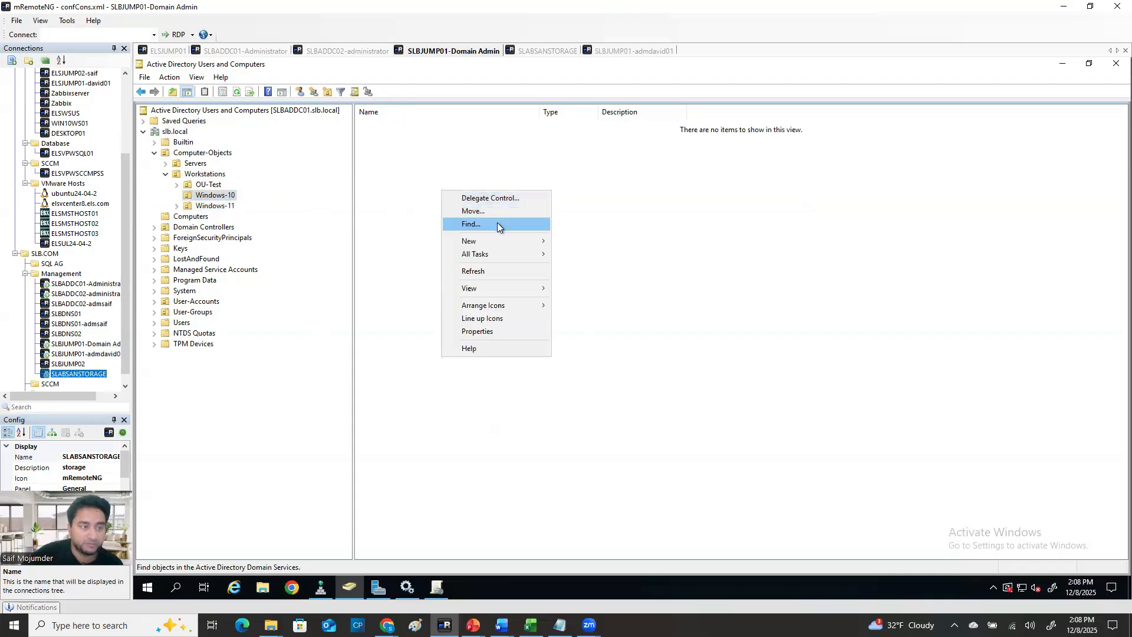
right_click(217, 195)
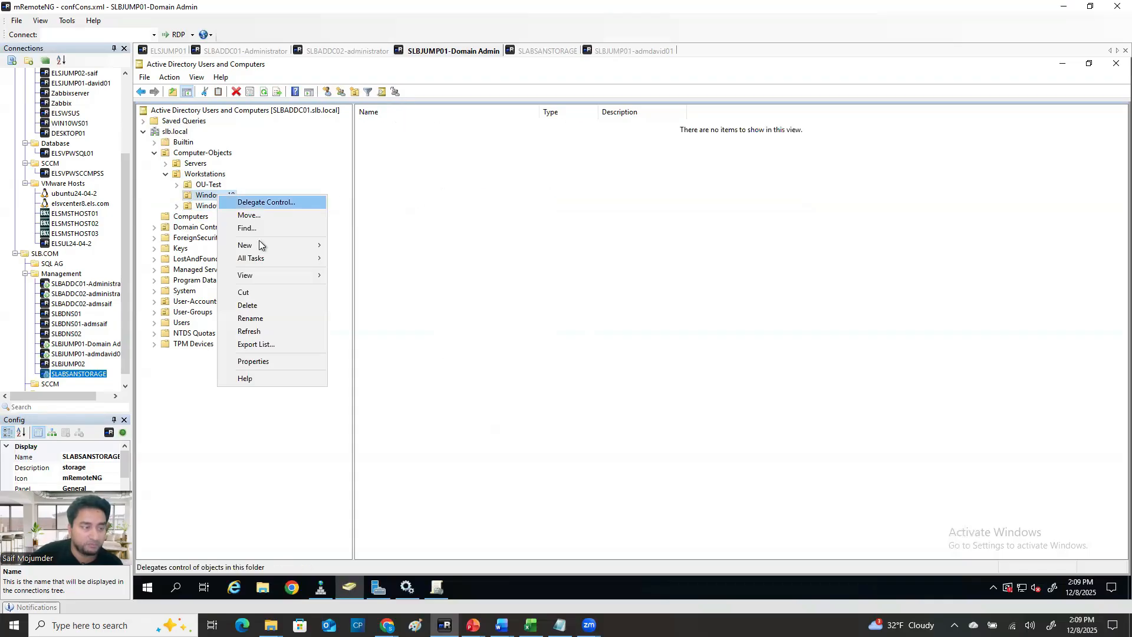
left_click(274, 361)
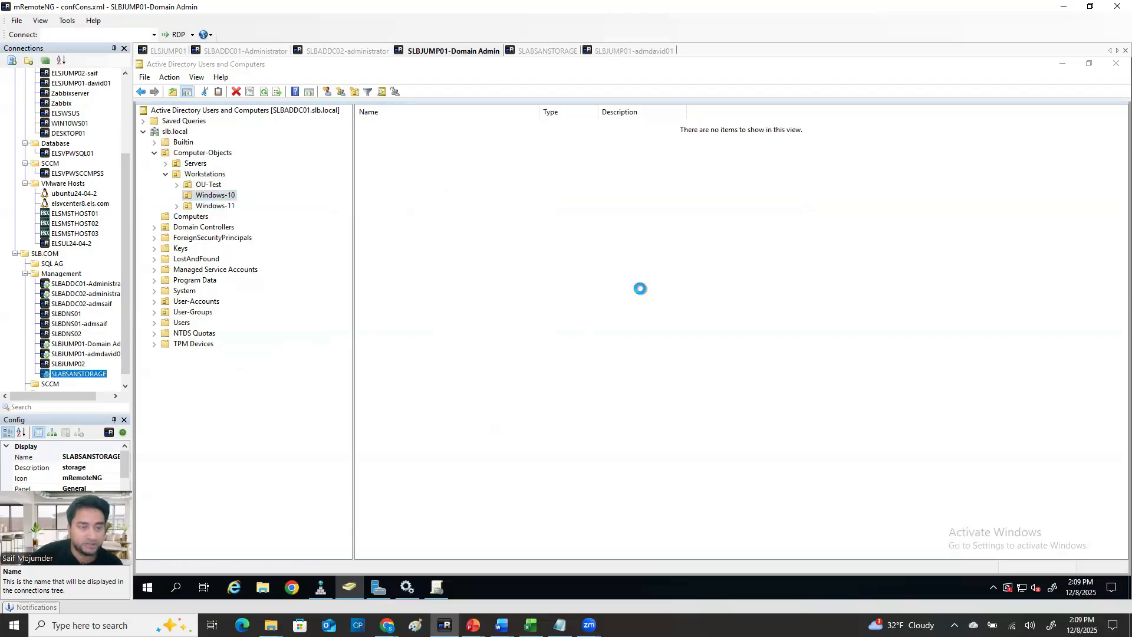
left_click(727, 185)
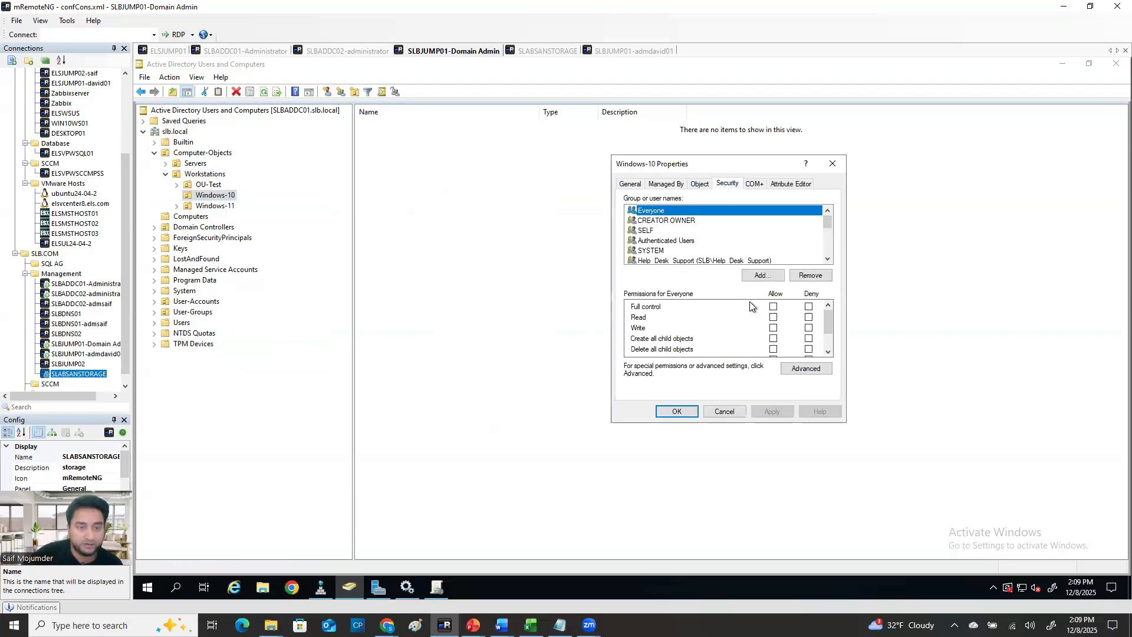
left_click(710, 260)
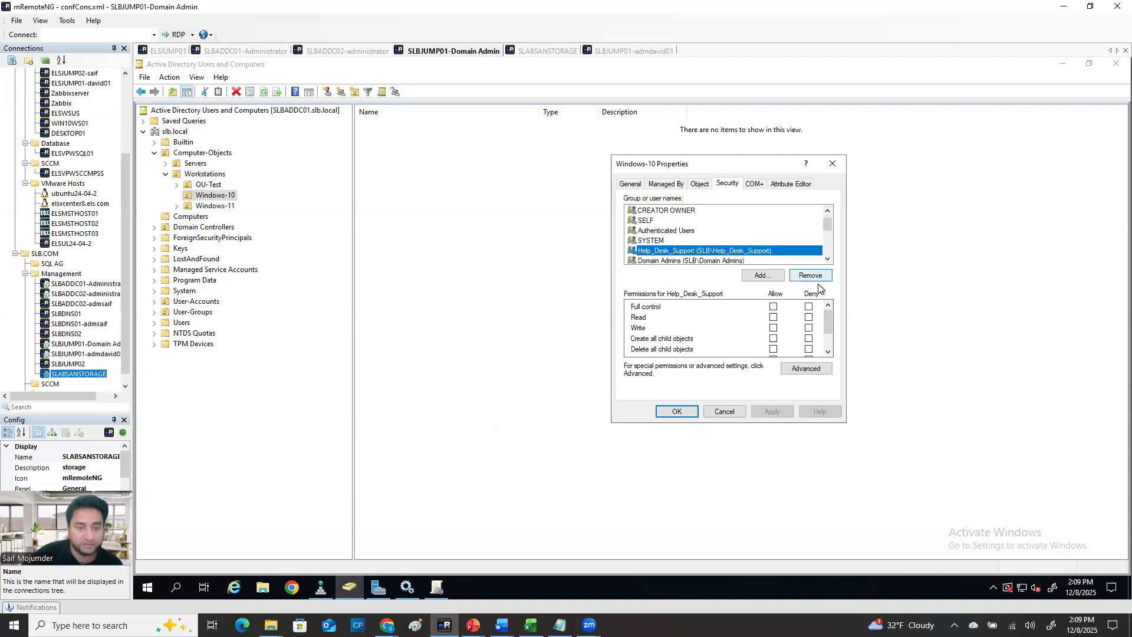
left_click(832, 164)
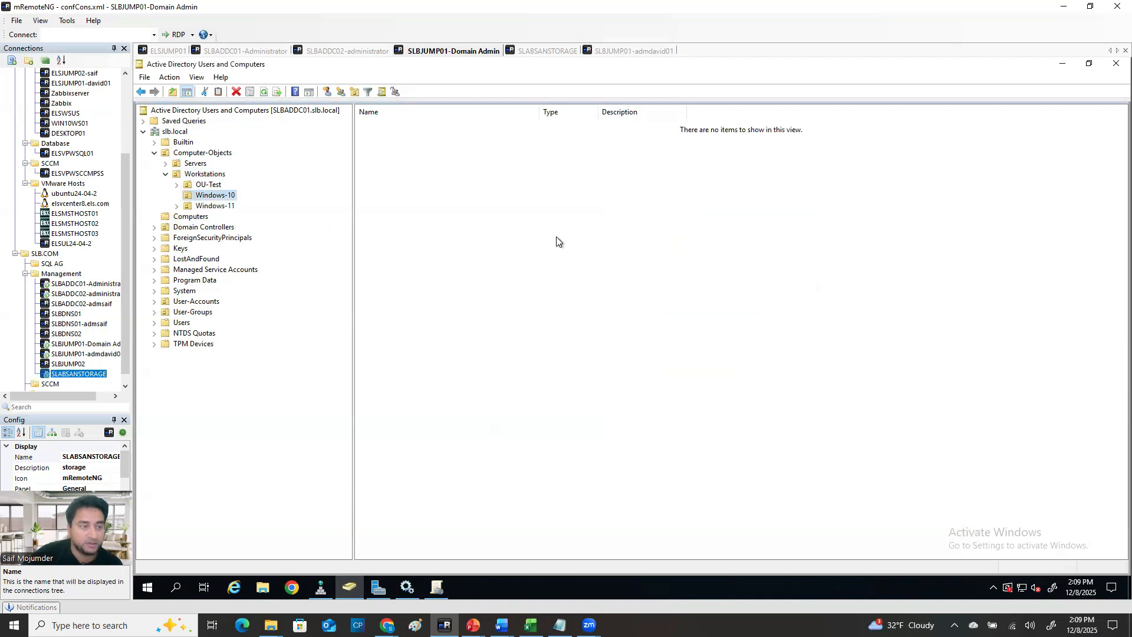
left_click(208, 207)
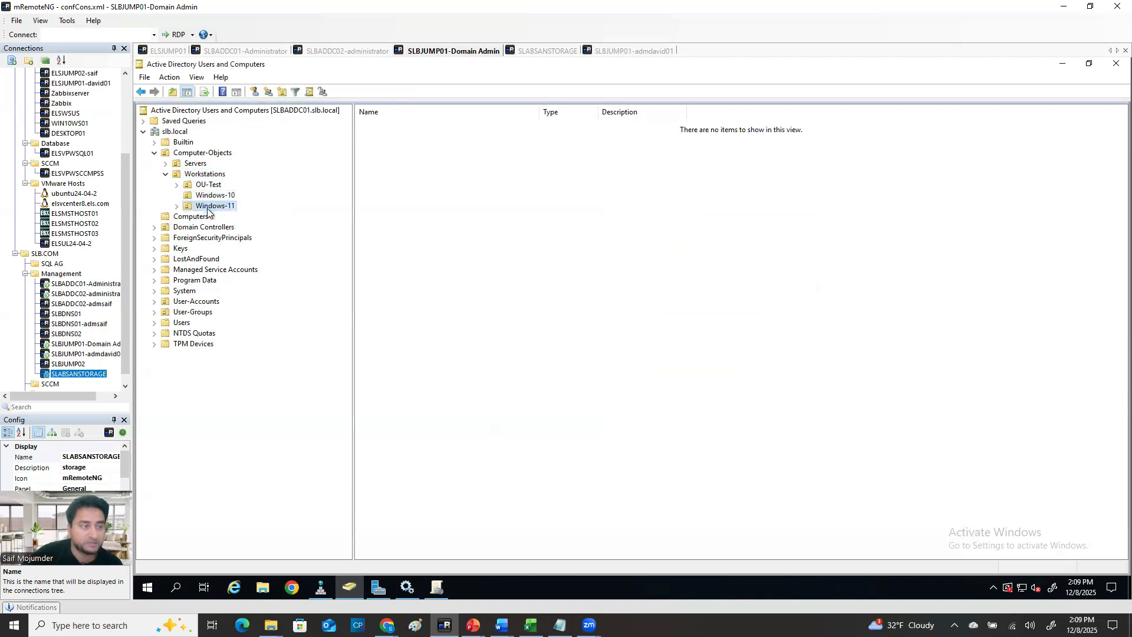
left_click(206, 174)
right_click(446, 207)
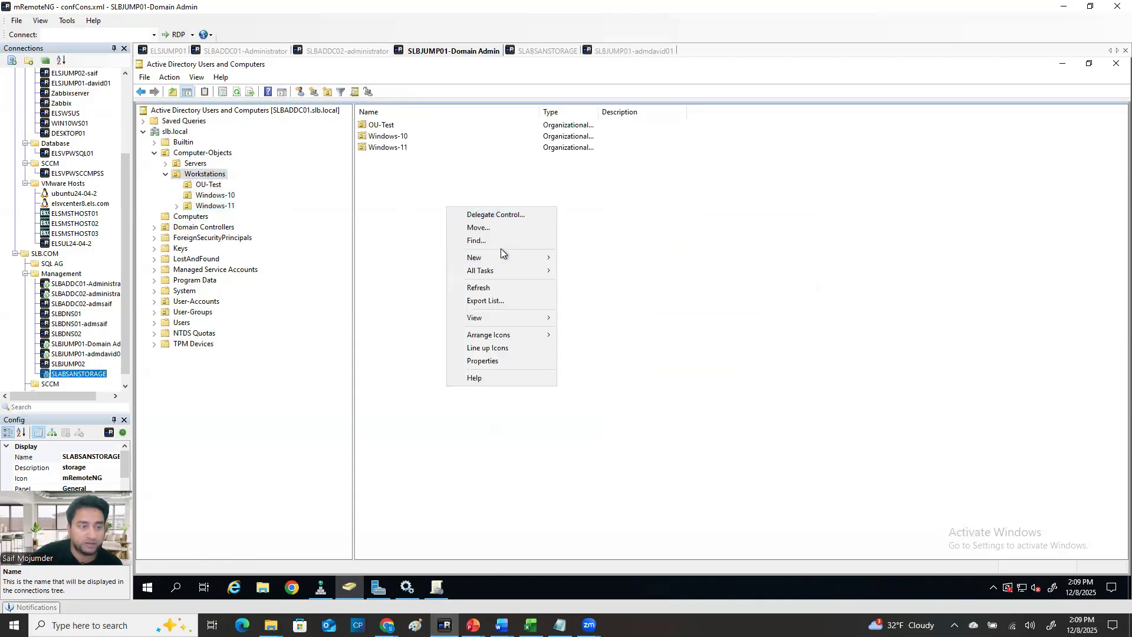
left_click(416, 207)
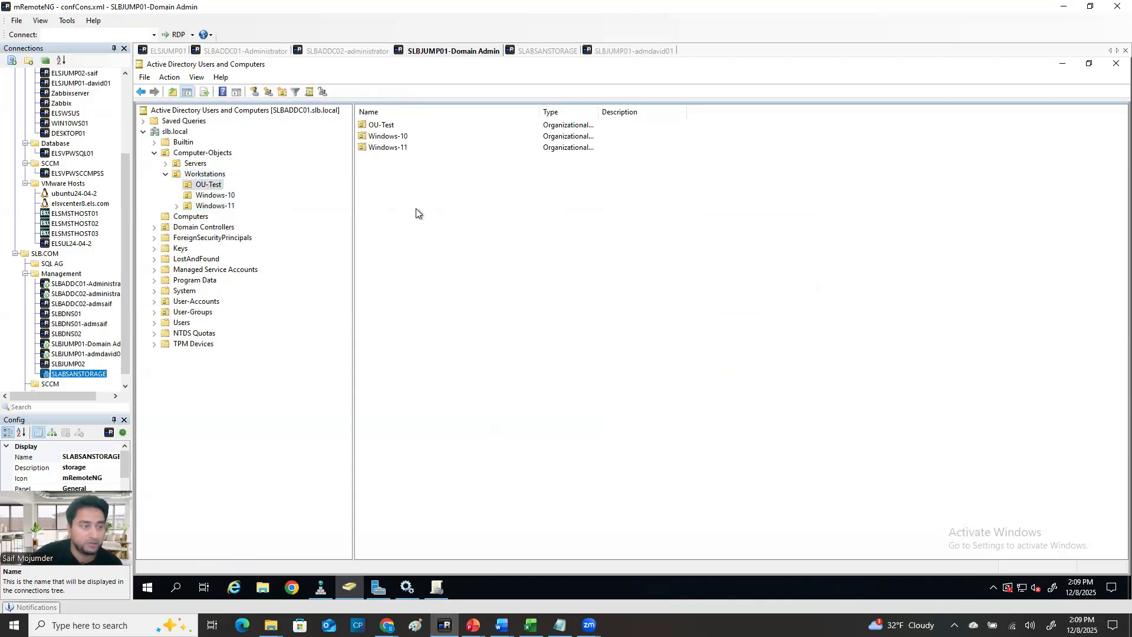
right_click(497, 221)
mouse_move(560, 266)
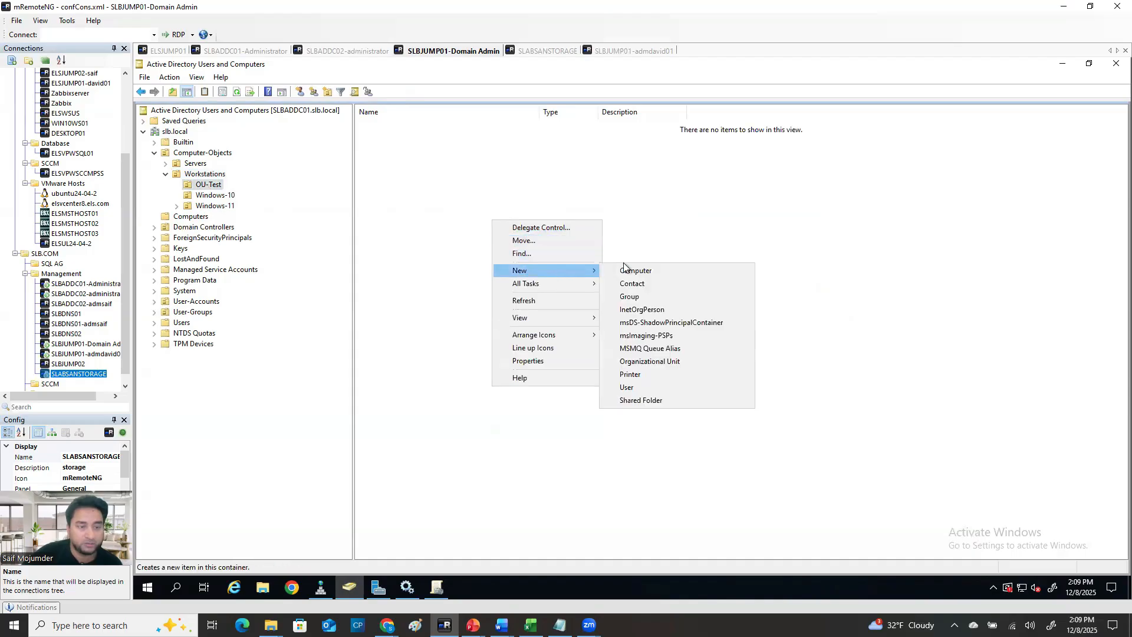
Create a new computer object named SLABSANSTORAGE in the Windows-10 OU, keeping Domain Admins as the group allowed to join it.
left_click(211, 195)
right_click(471, 224)
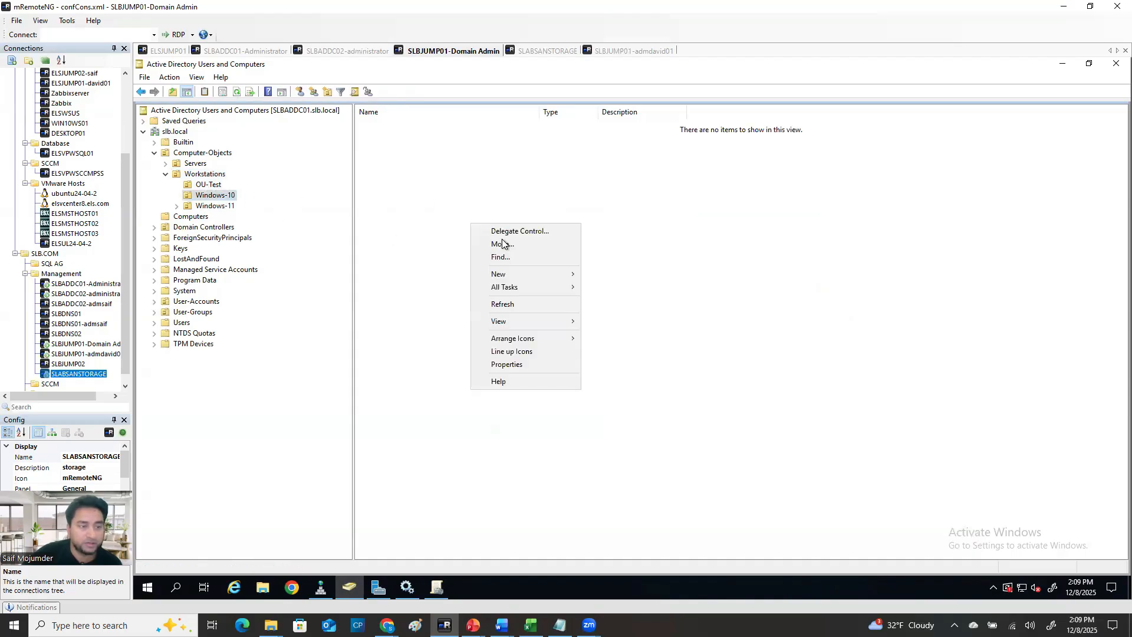
mouse_move(525, 273)
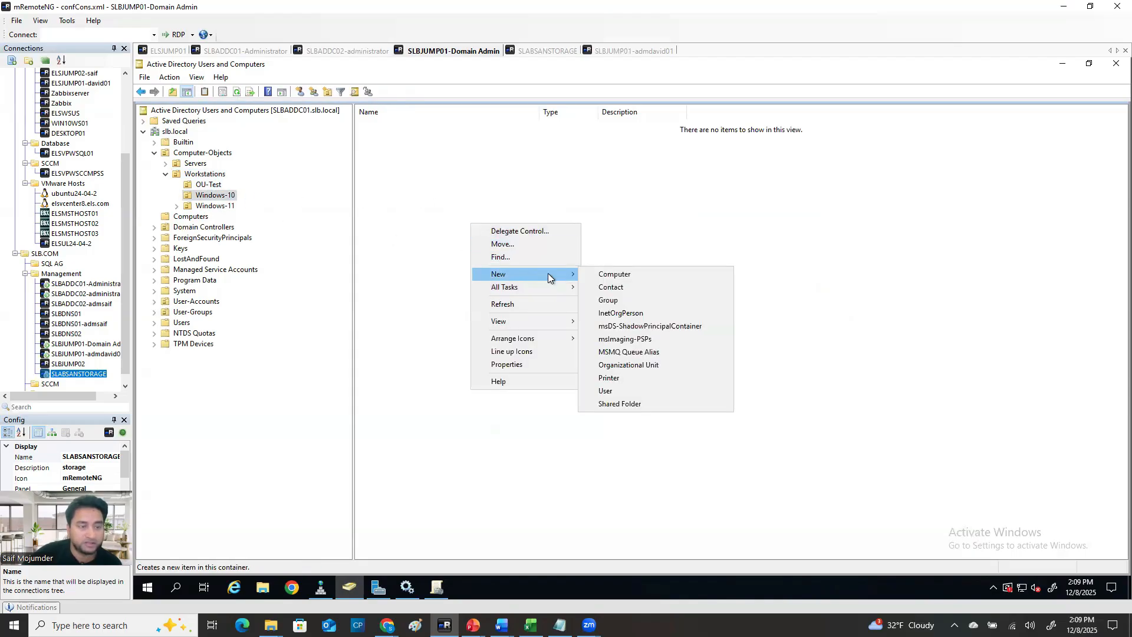
left_click(642, 274)
type("SLABSANSTORAGE")
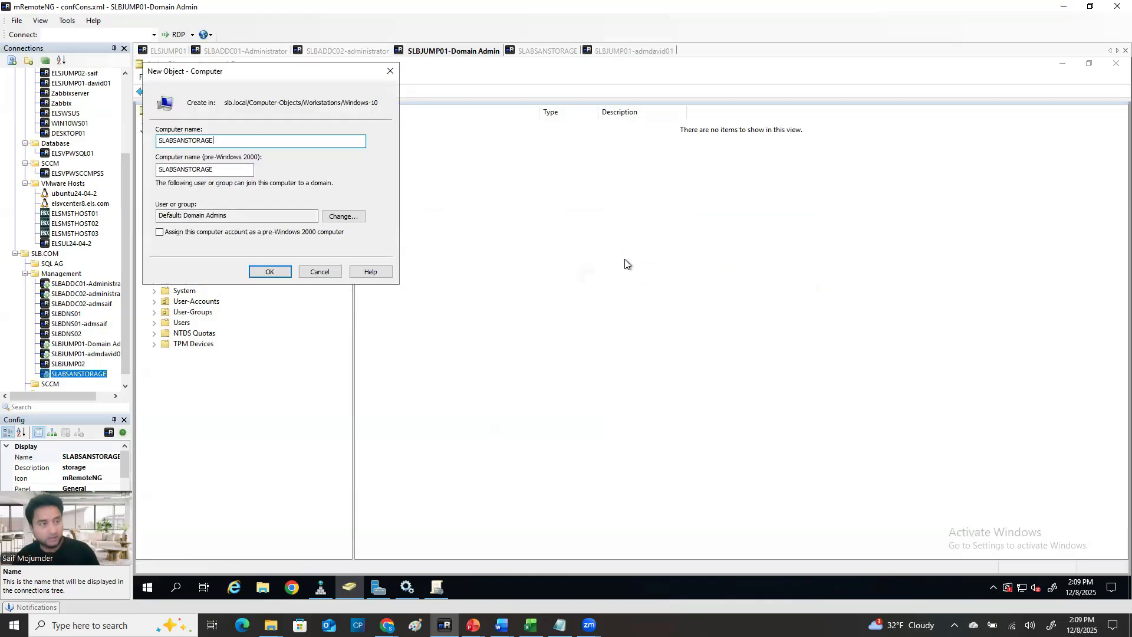
left_click(286, 273)
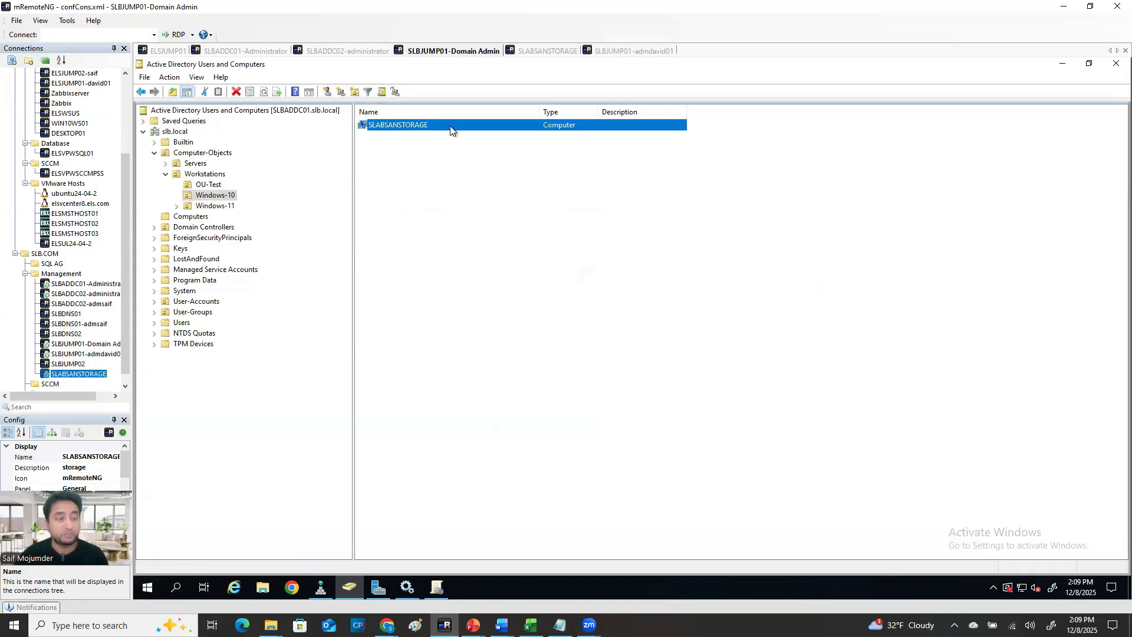
Review the general properties of the SLABSANSTORAGE computer object, including its DNS name field, and close the dialog.
right_click(437, 124)
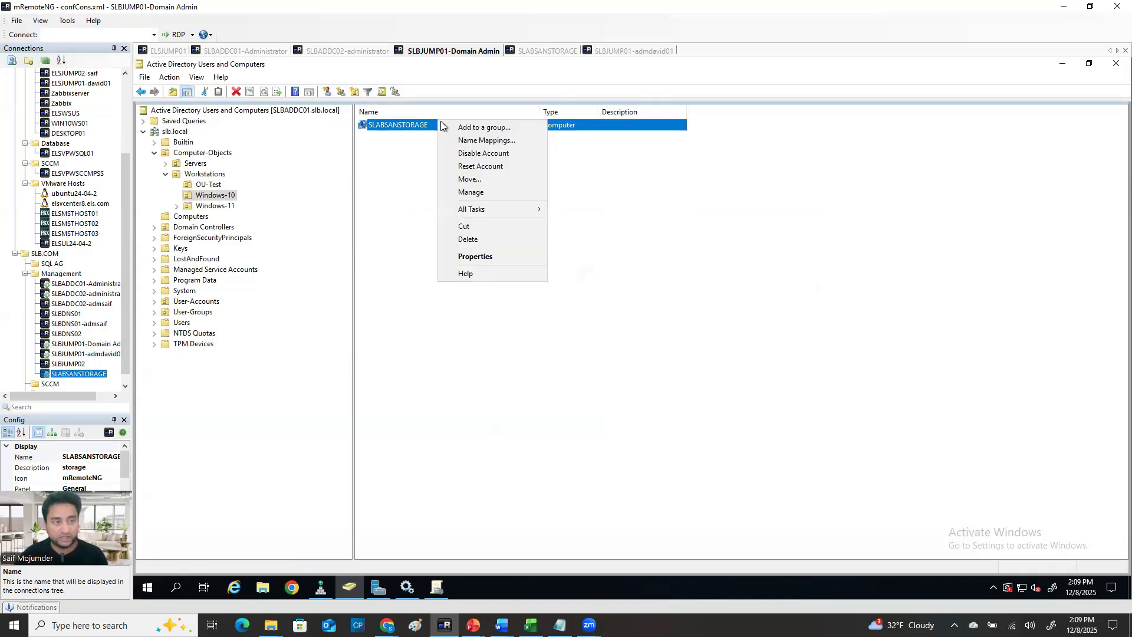
left_click(467, 256)
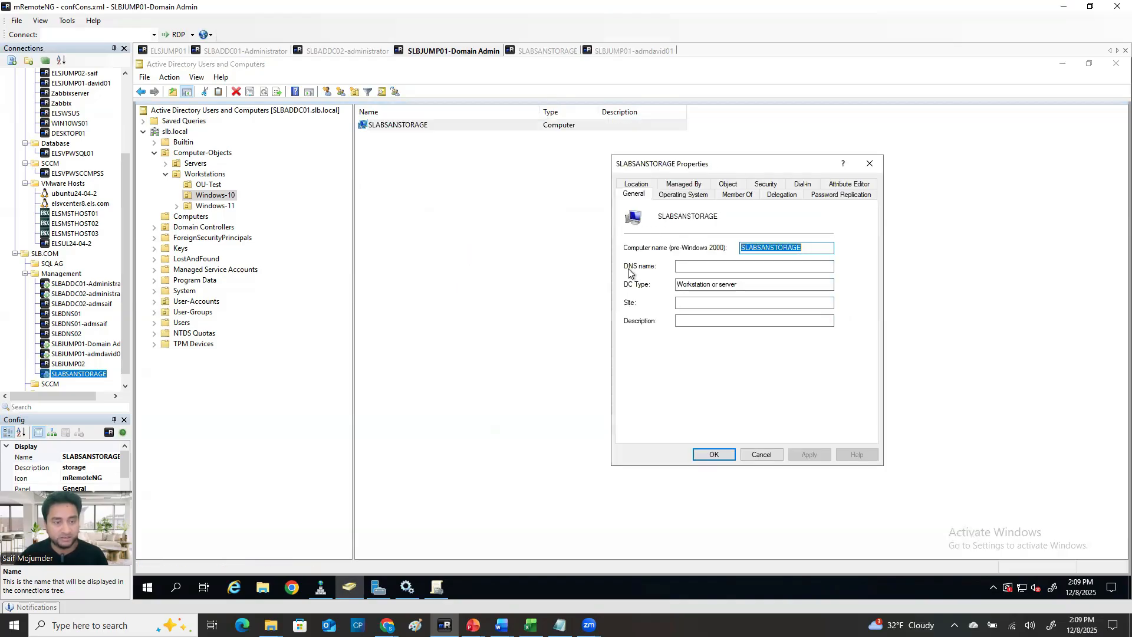
left_click(718, 266)
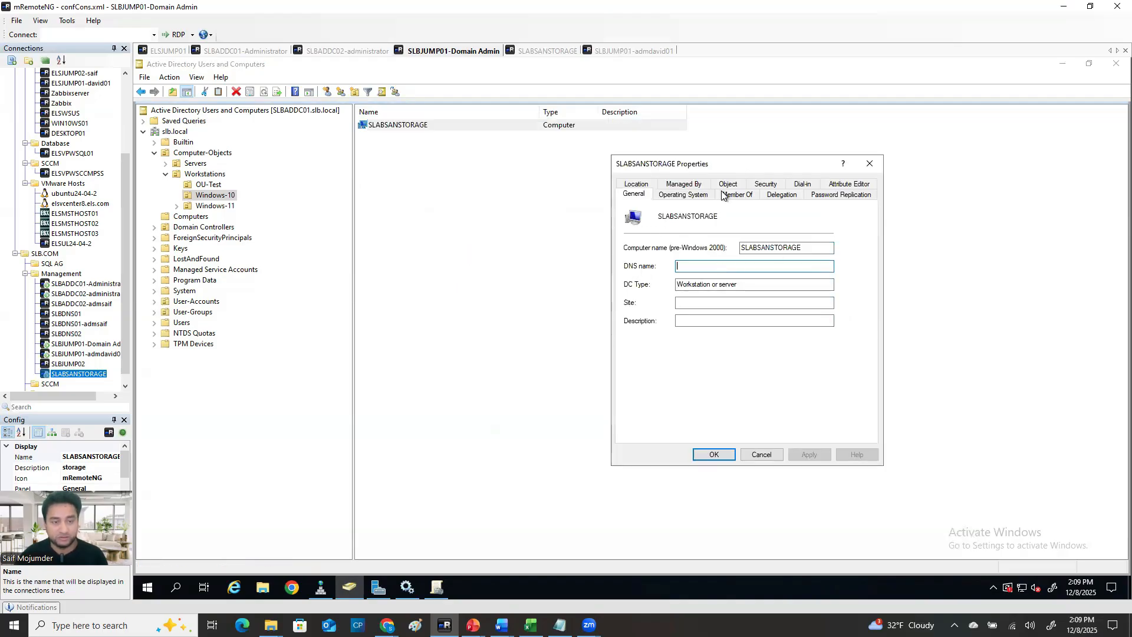
left_click(869, 165)
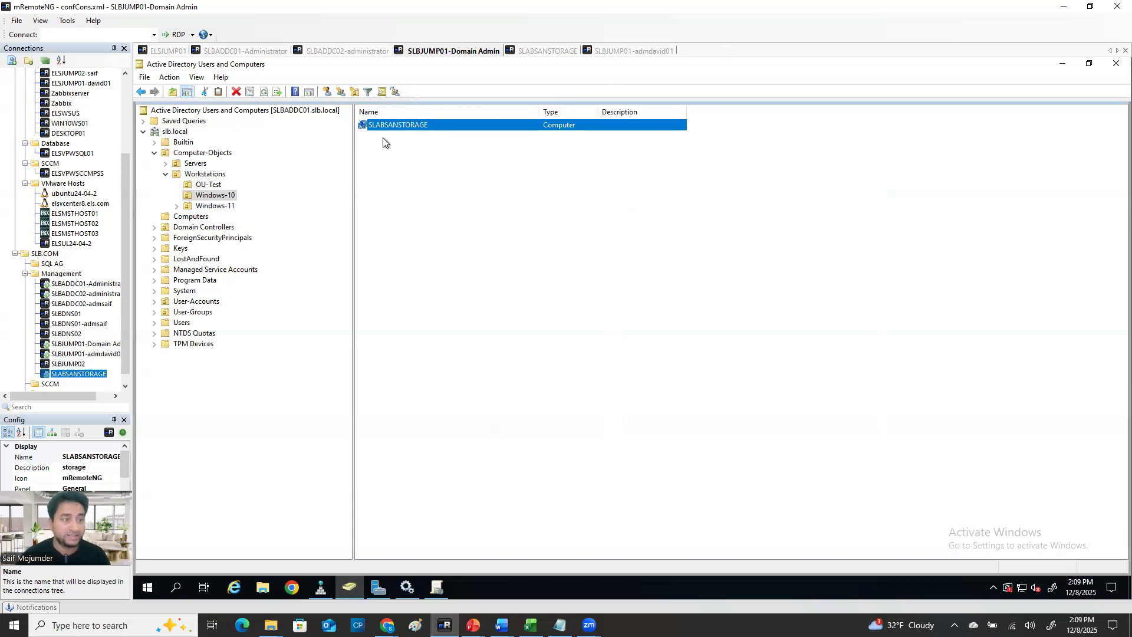
Delete the SLABSANSTORAGE computer object from the Windows-10 OU and confirm the deletion.
right_click(446, 130)
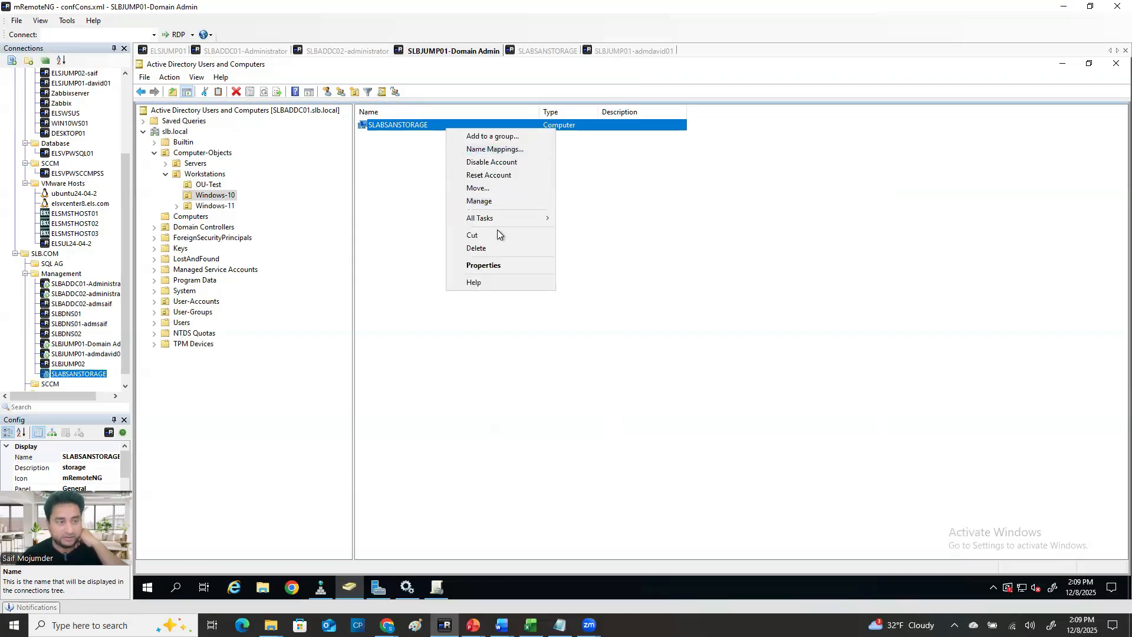
left_click(487, 249)
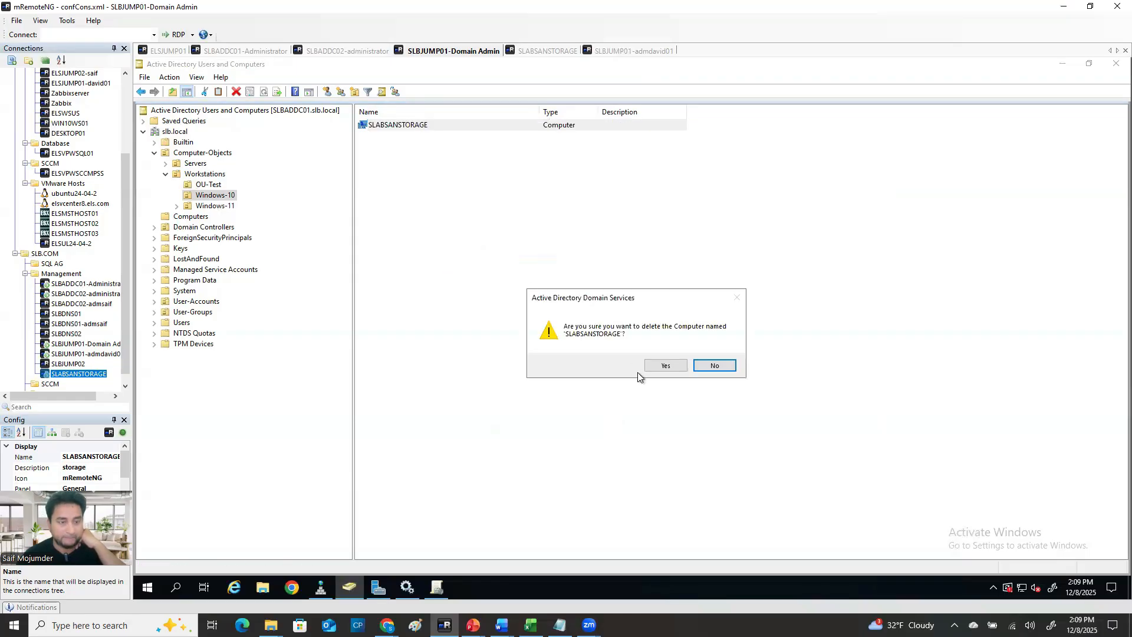
left_click(655, 366)
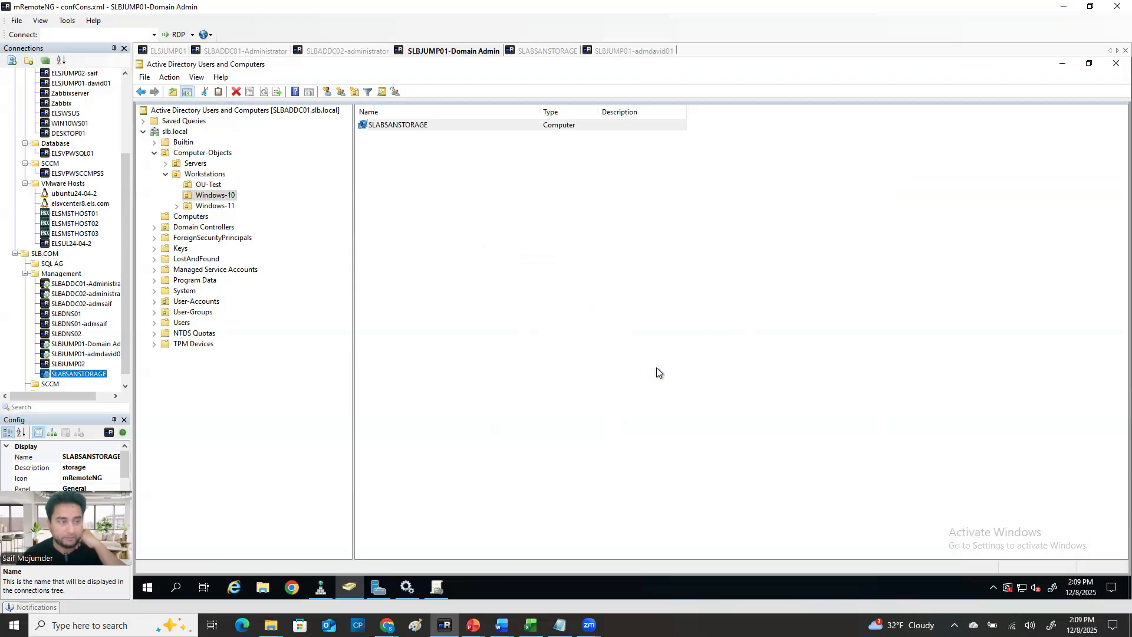
Switch to the SLBJUMP01 admdavid01 session, refresh the Computers container in Active Directory Users and Computers, and check the Windows-10 OU and Computers contents.
left_click(619, 53)
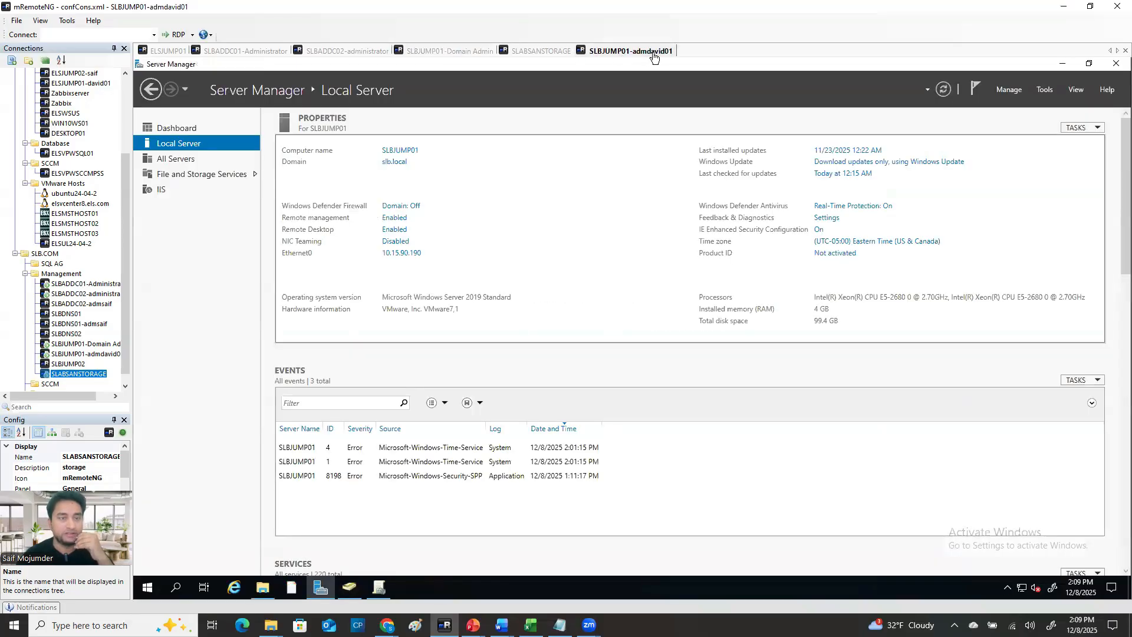
left_click(349, 587)
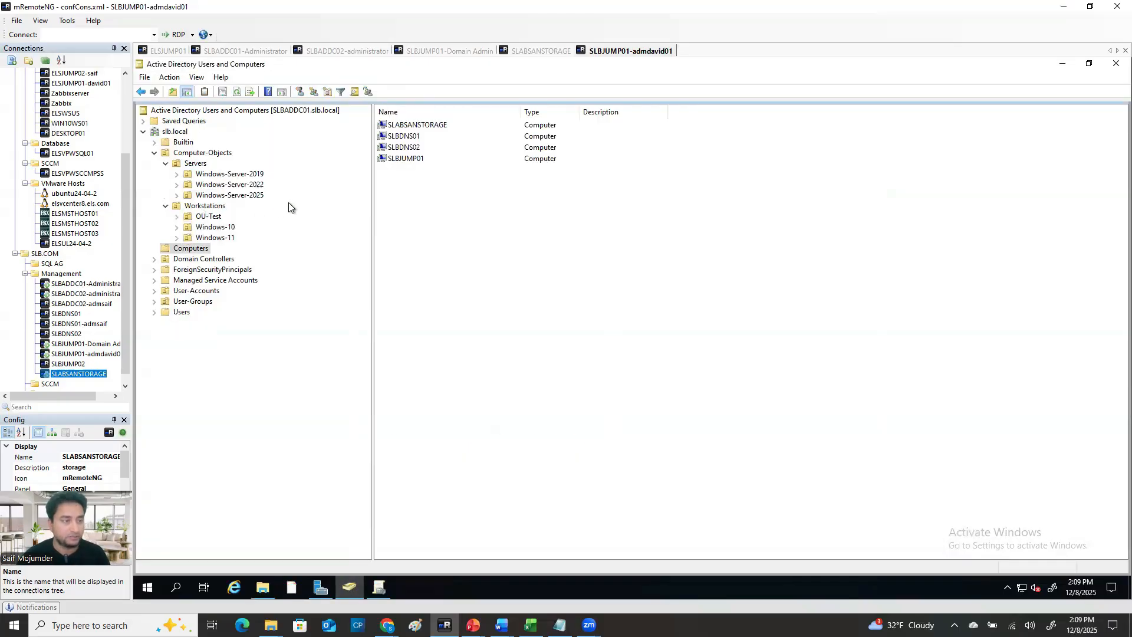
left_click(237, 92)
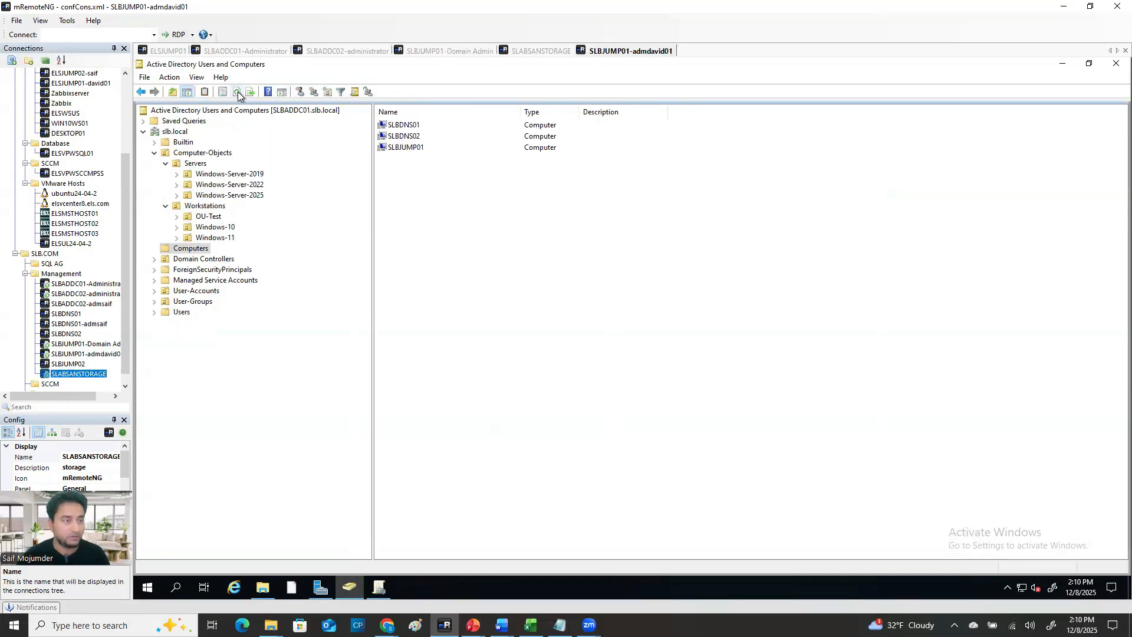
left_click(211, 217)
left_click(214, 229)
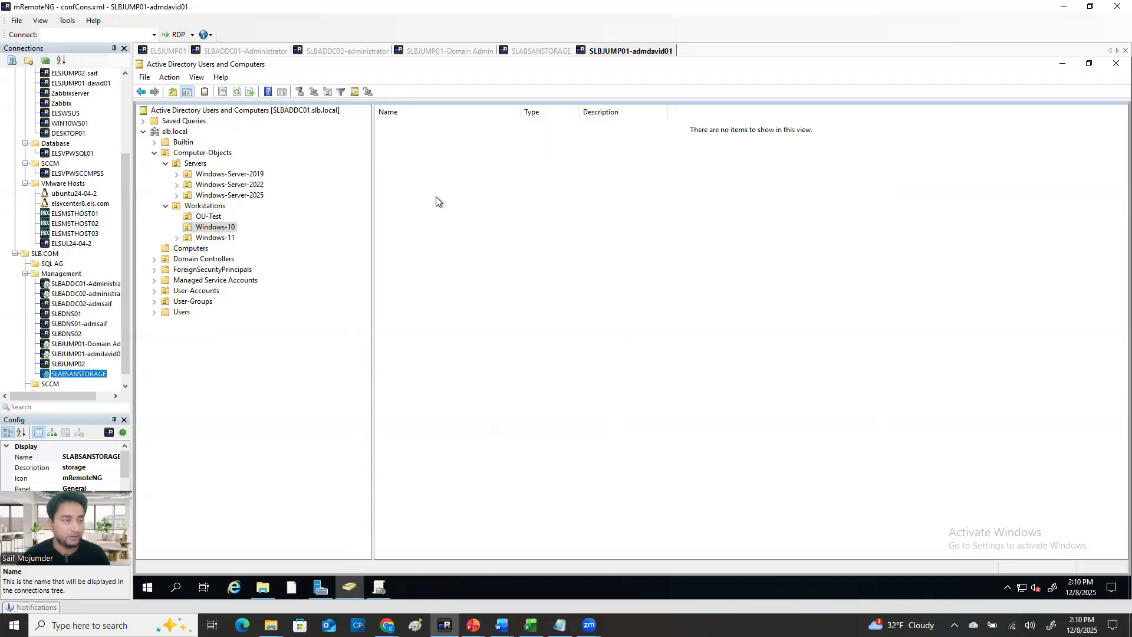
left_click(206, 250)
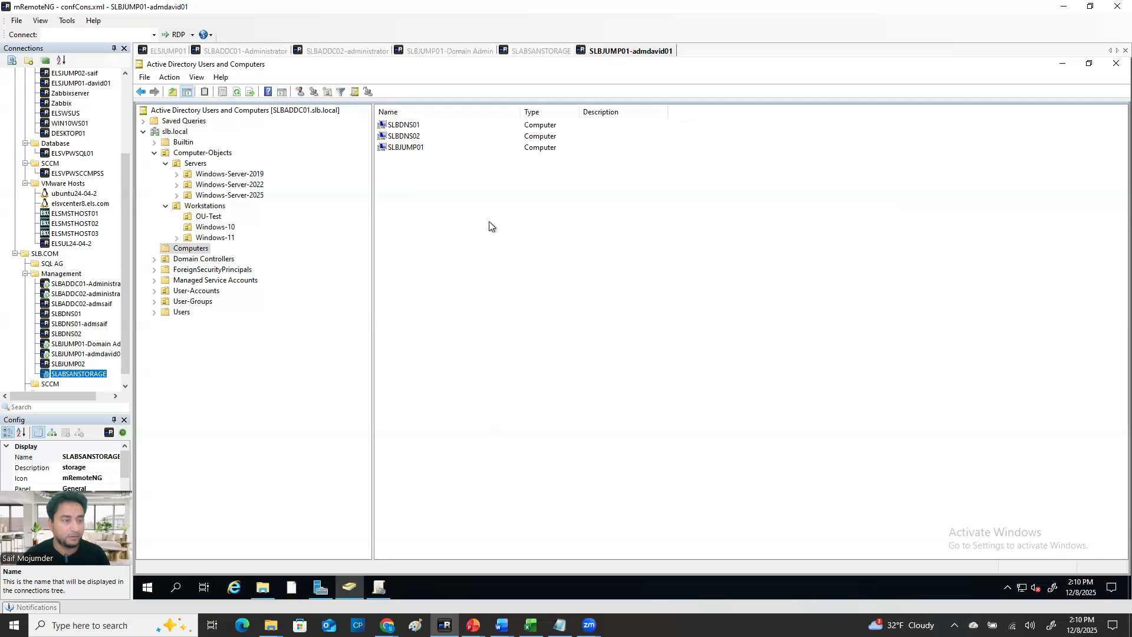
Check whether the Computers container and the Workstations OU offer an option to create a new computer object.
right_click(522, 237)
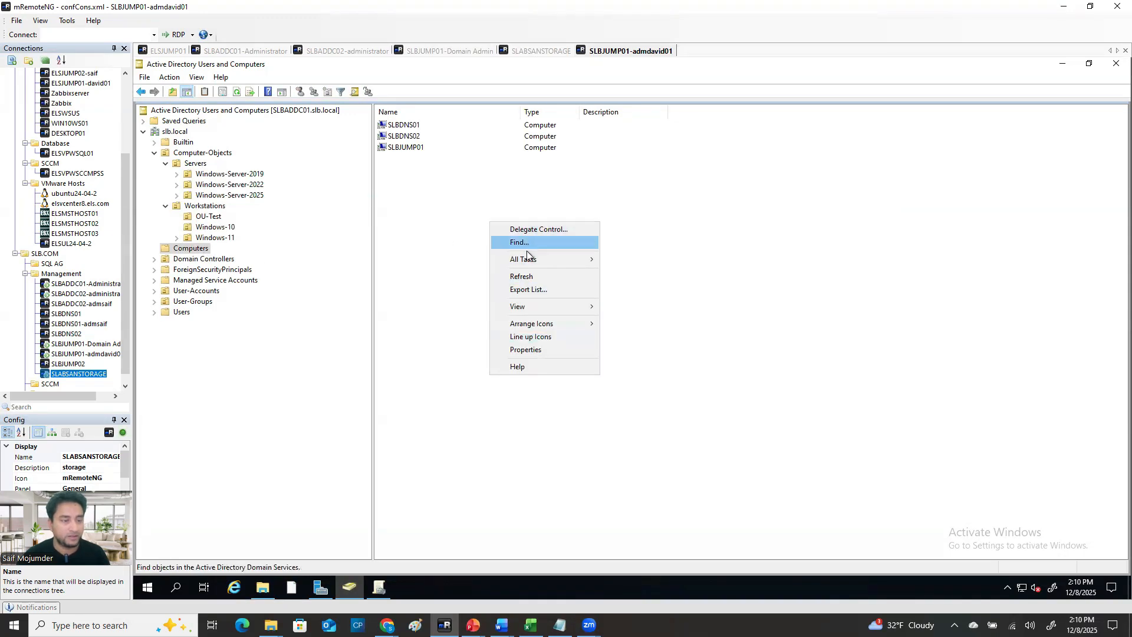
left_click(198, 206)
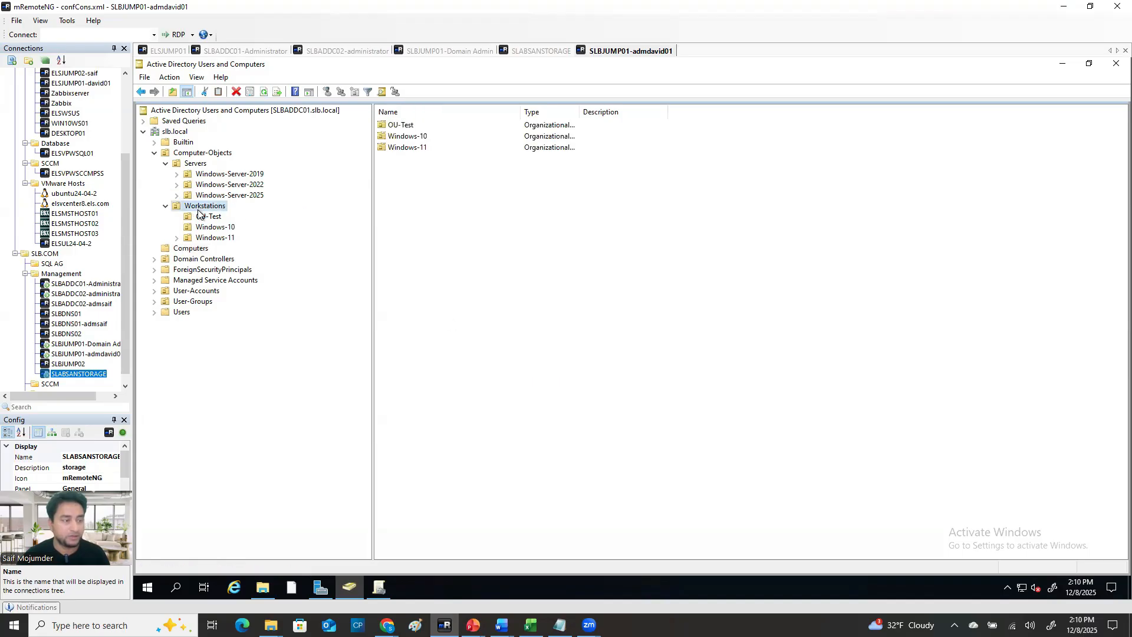
right_click(197, 207)
mouse_move(235, 259)
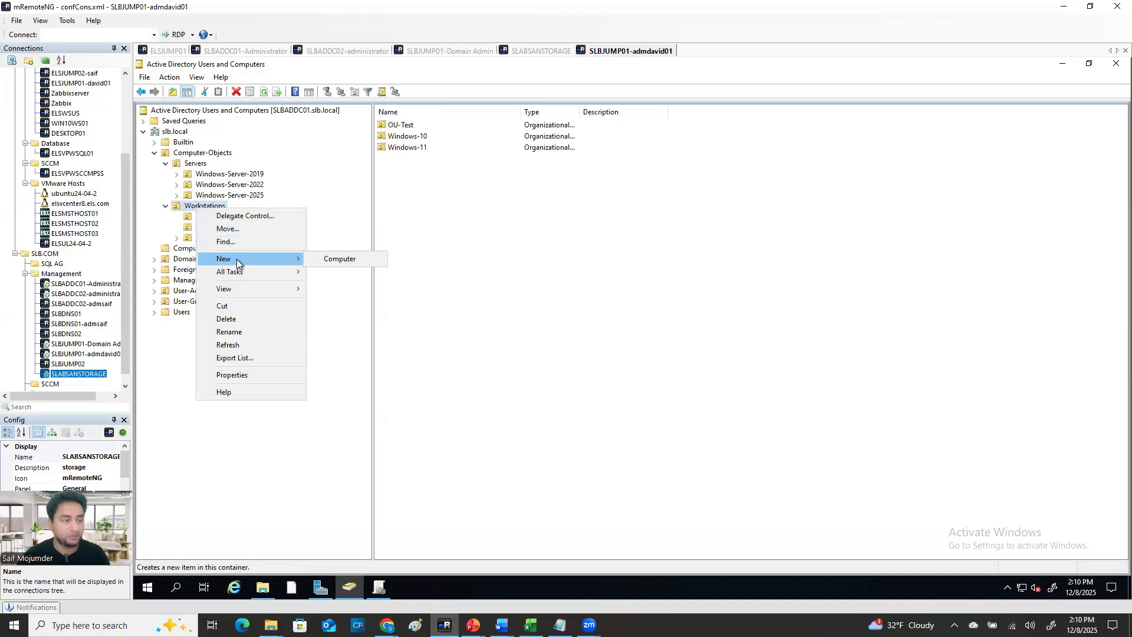
left_click(339, 259)
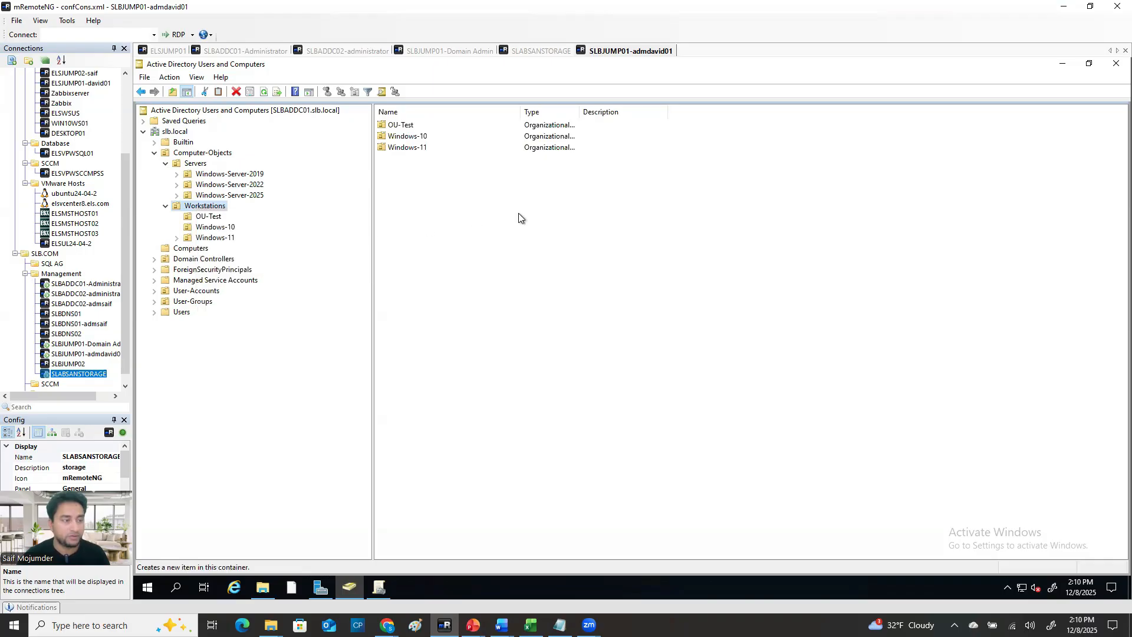
Inspect the actions available on the Windows-Server-2019 and Windows-Server-2022 OUs under Servers for an object creation option.
left_click(185, 167)
left_click(254, 174)
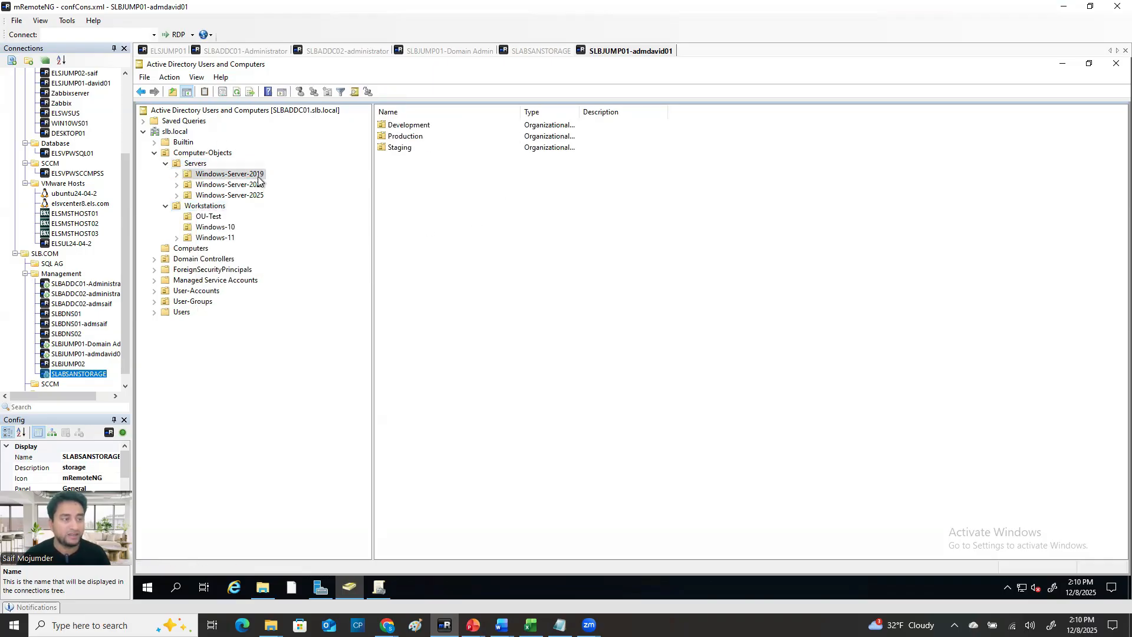
right_click(256, 175)
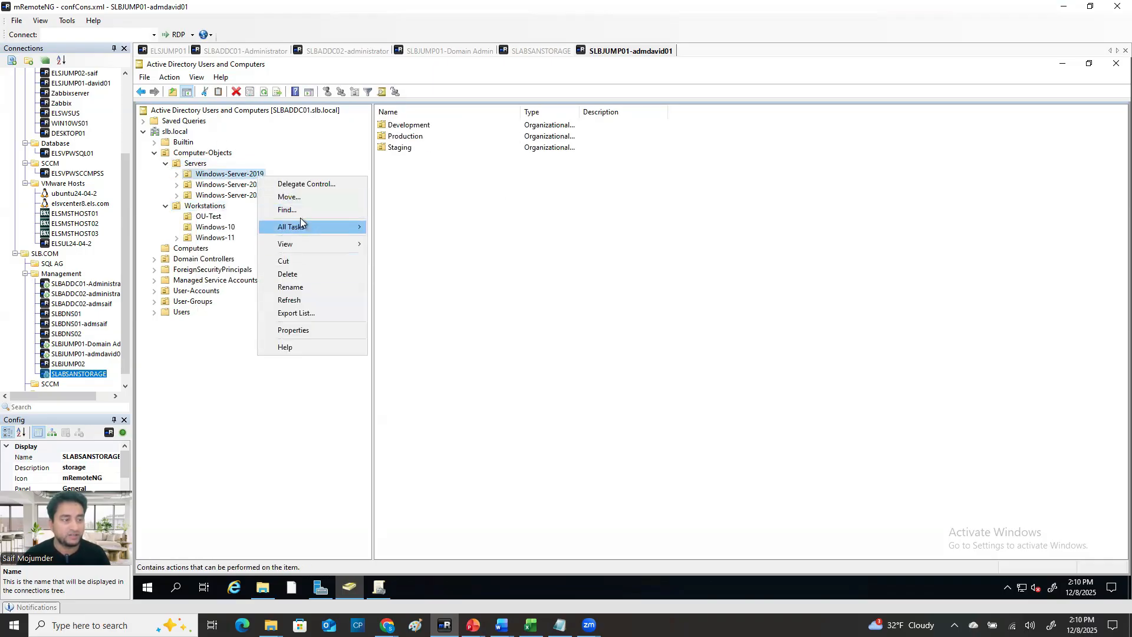
left_click(227, 184)
left_click(227, 184)
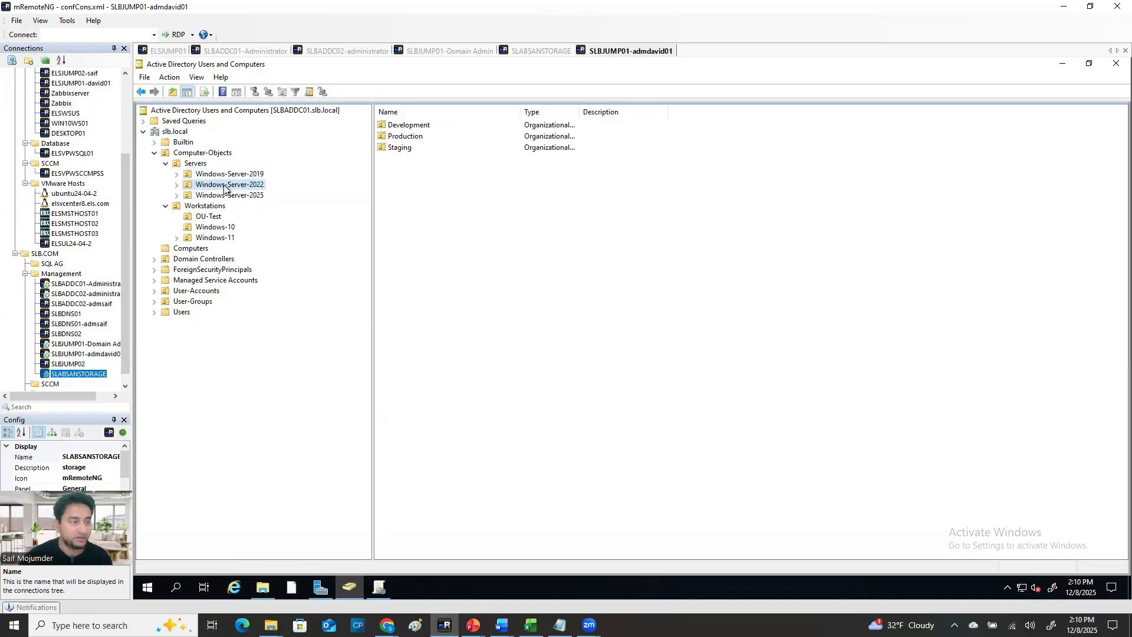
right_click(224, 185)
Review the Workstations OU and its OU-Test, Windows-10 and Windows-11 child OUs.
left_click(203, 207)
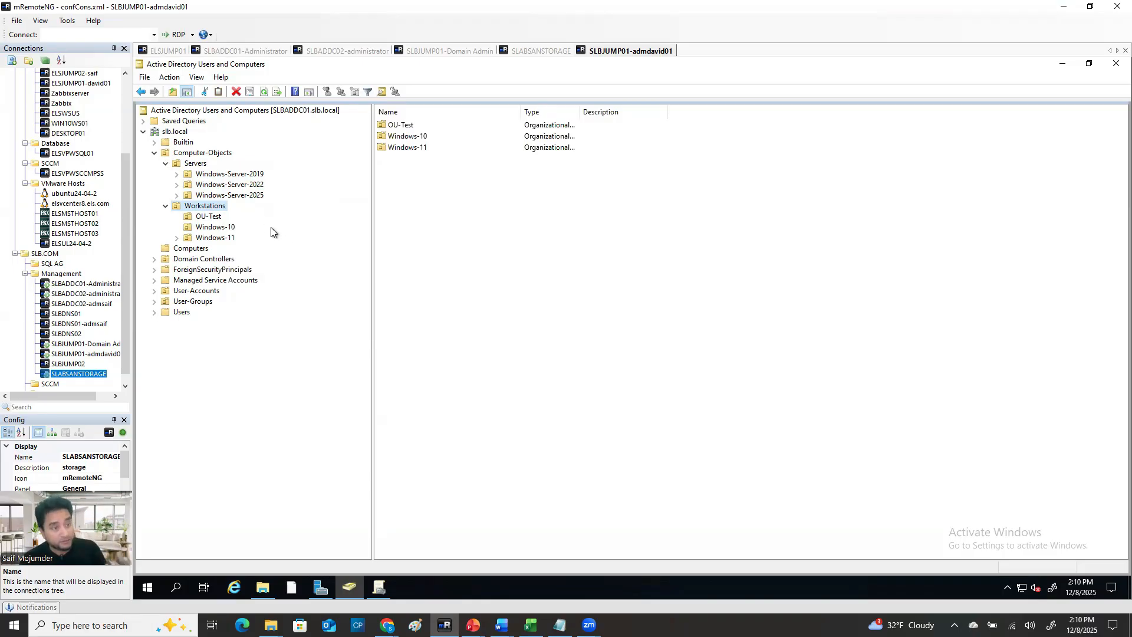
left_click(212, 218)
left_click(219, 227)
left_click(229, 239)
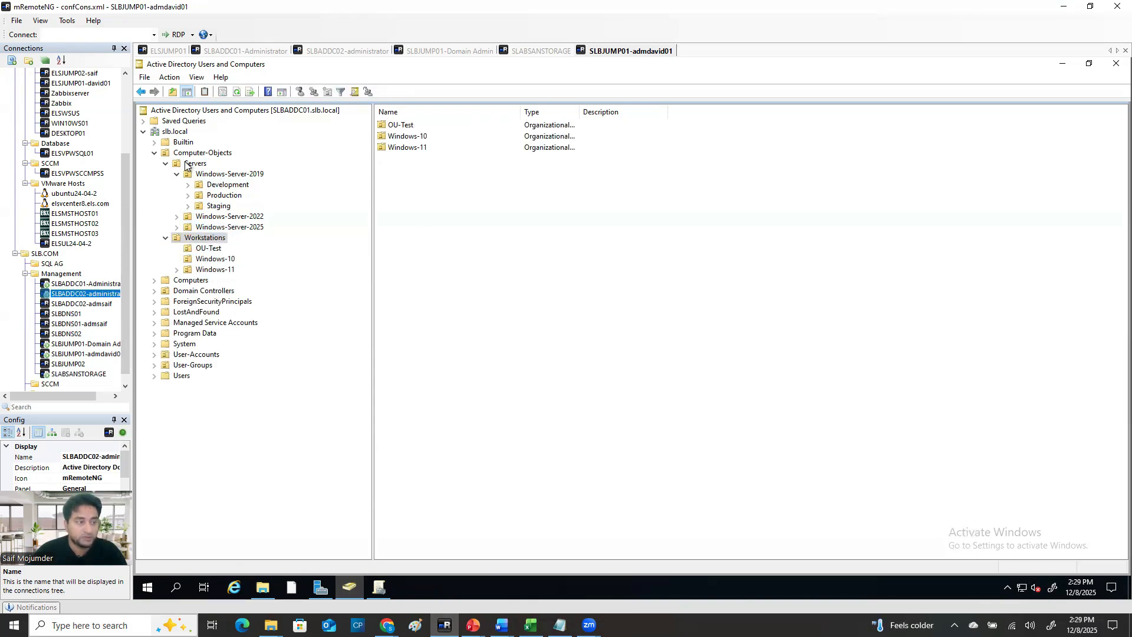
Examine the actions offered on the Servers OU and its Windows-Server-2019 Production OU, viewing the SLBJUMP01 Domain Admin session in between.
left_click(195, 163)
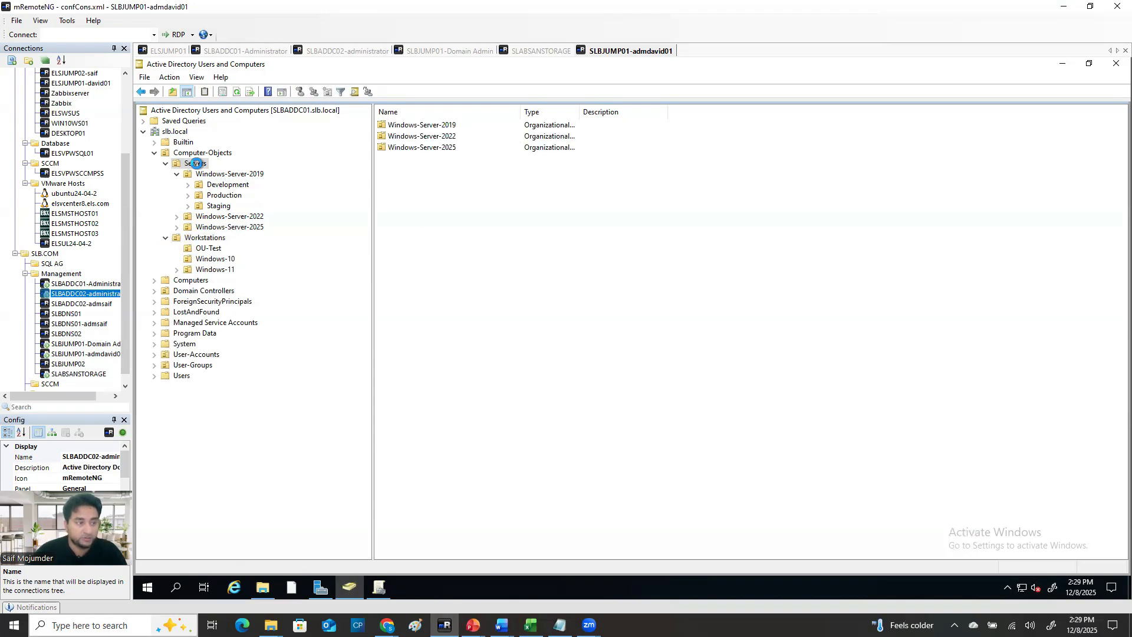
right_click(194, 163)
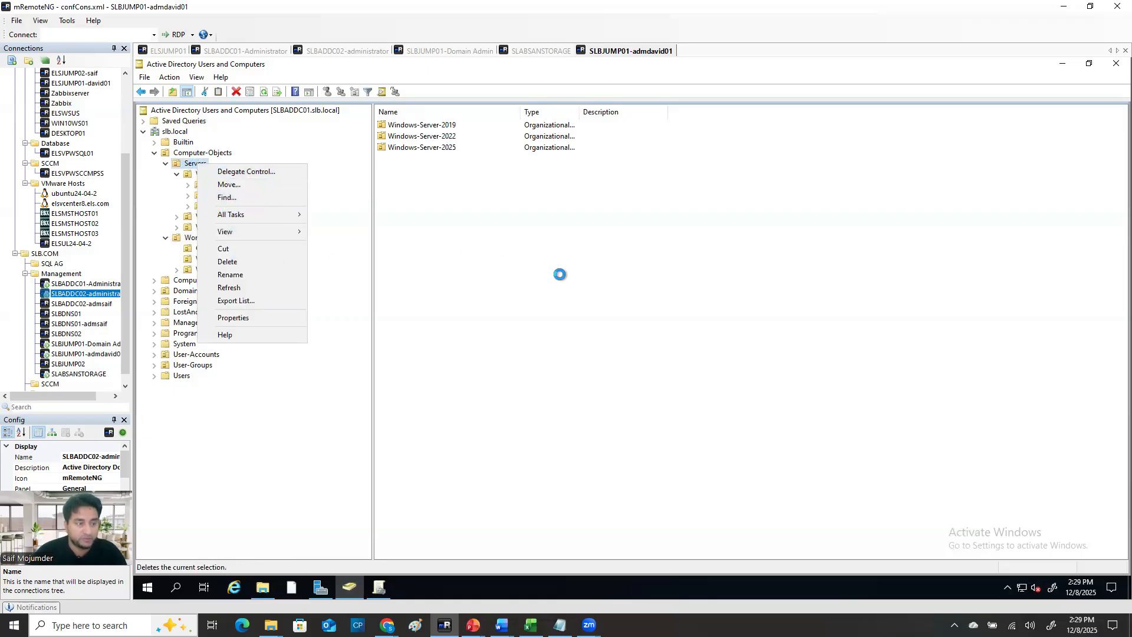
left_click(546, 267)
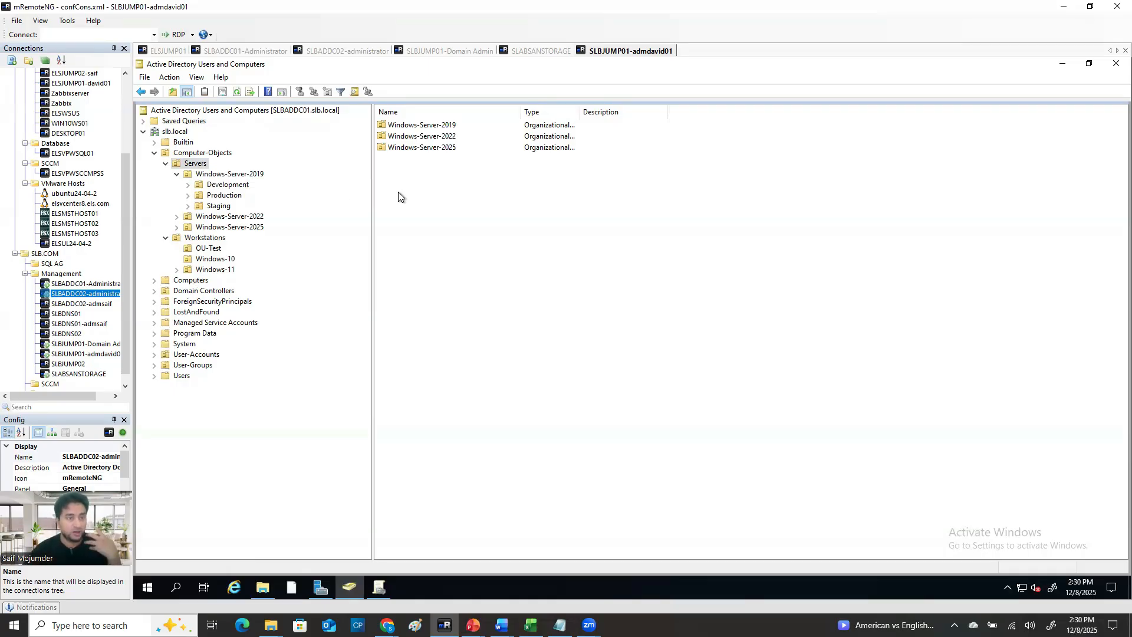
left_click(454, 51)
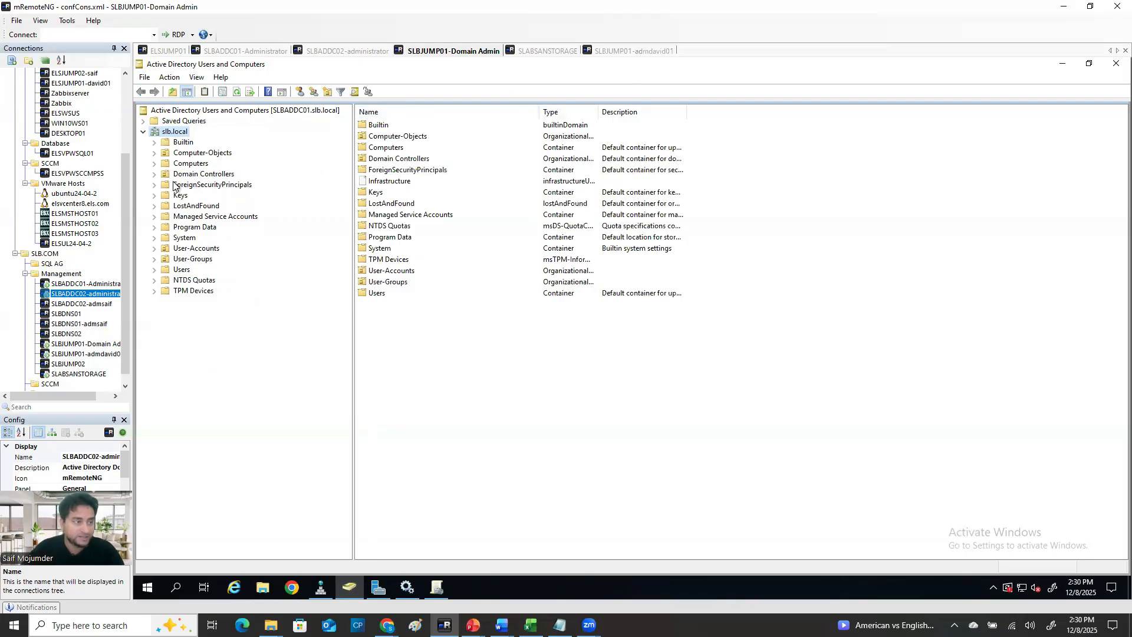
left_click(630, 52)
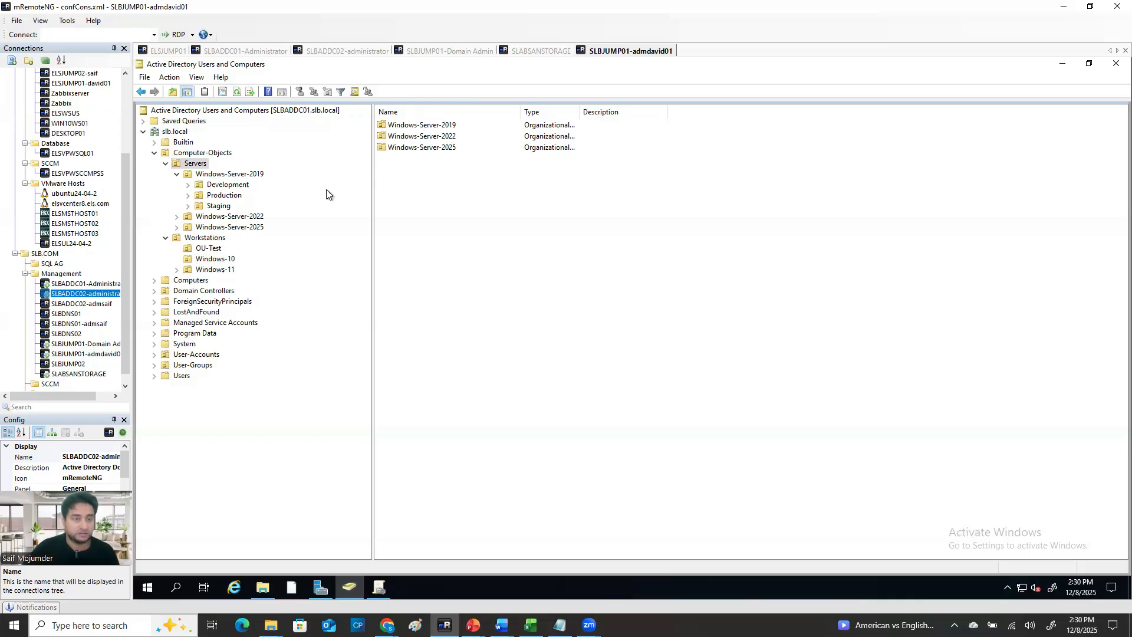
right_click(186, 165)
left_click(176, 203)
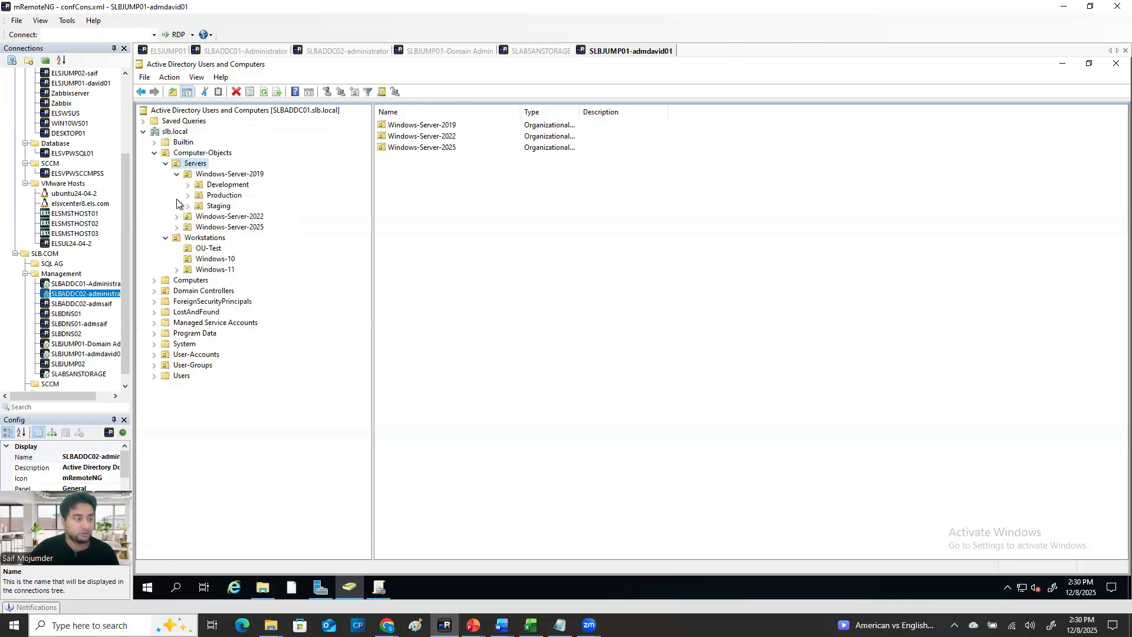
right_click(216, 195)
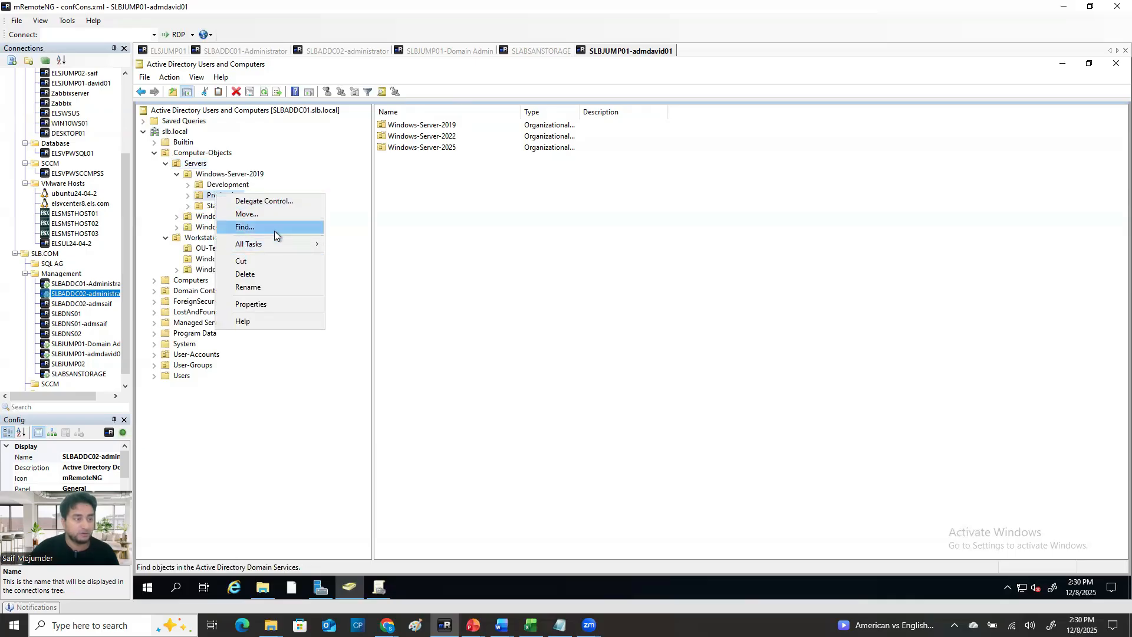
Create a computer object named SLABSANSTORAGE in the Workstations OU, copying the name from the connection's settings and keeping Domain Admins as the joining group.
left_click(215, 240)
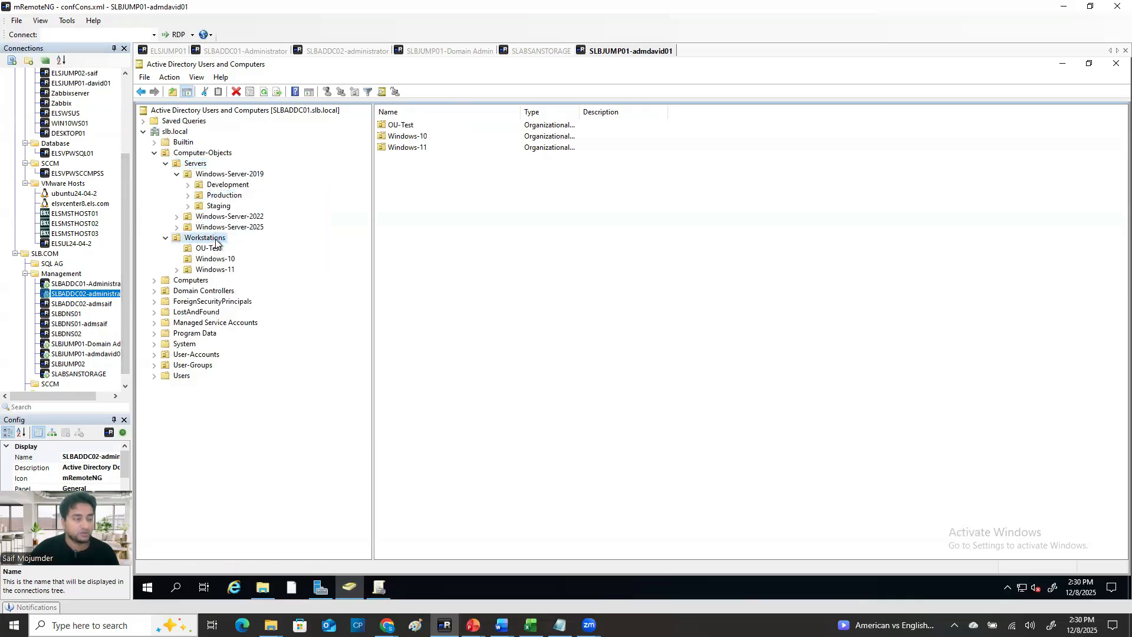
right_click(216, 242)
mouse_move(266, 289)
left_click(367, 291)
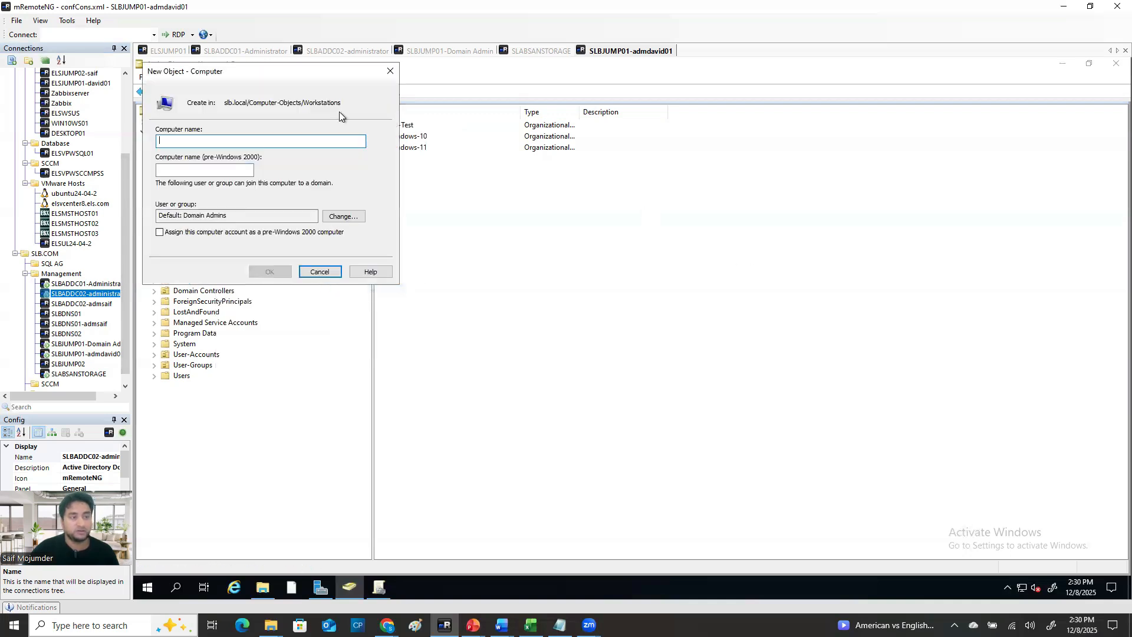
left_click_drag(291, 73, 734, 150)
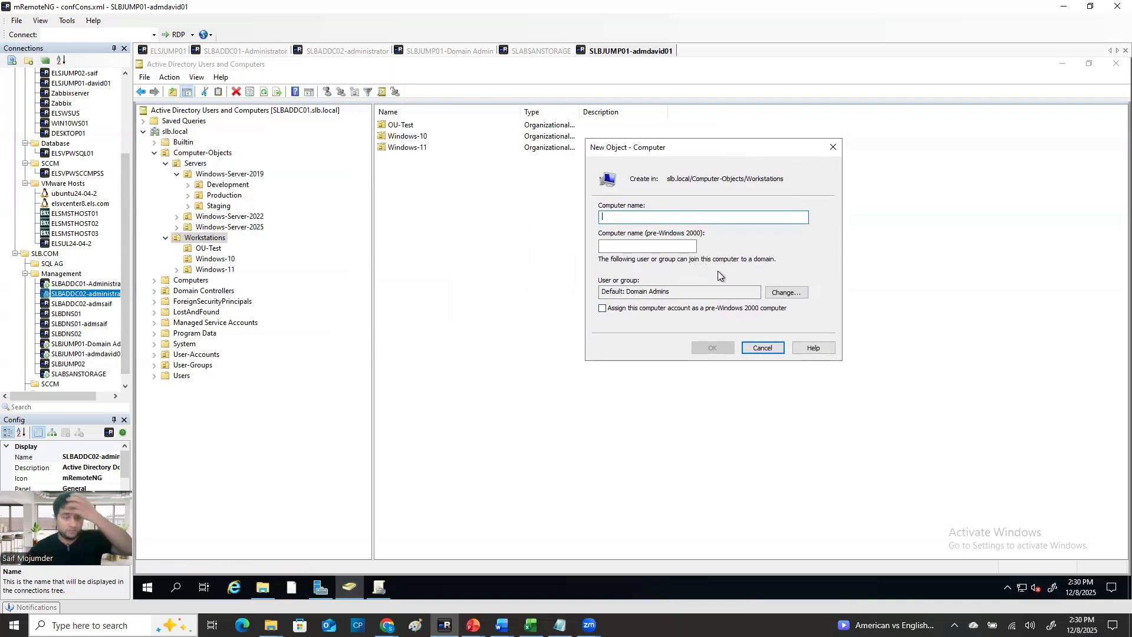
left_click(85, 374)
left_click(89, 456)
key("ctrl+c")
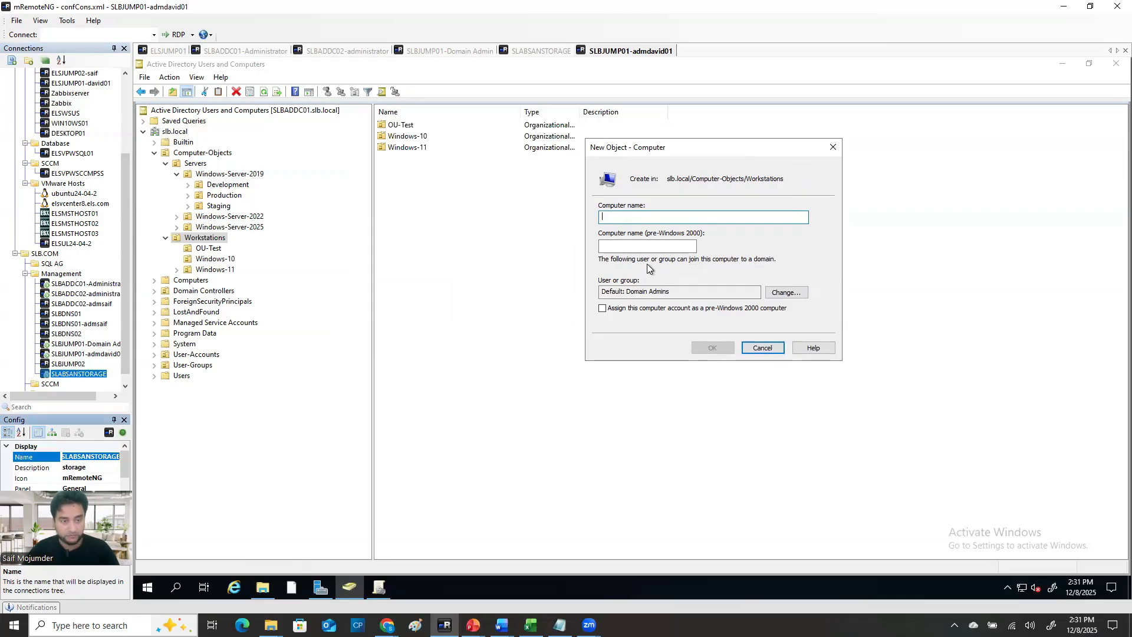
left_click(635, 215)
key("ctrl+v")
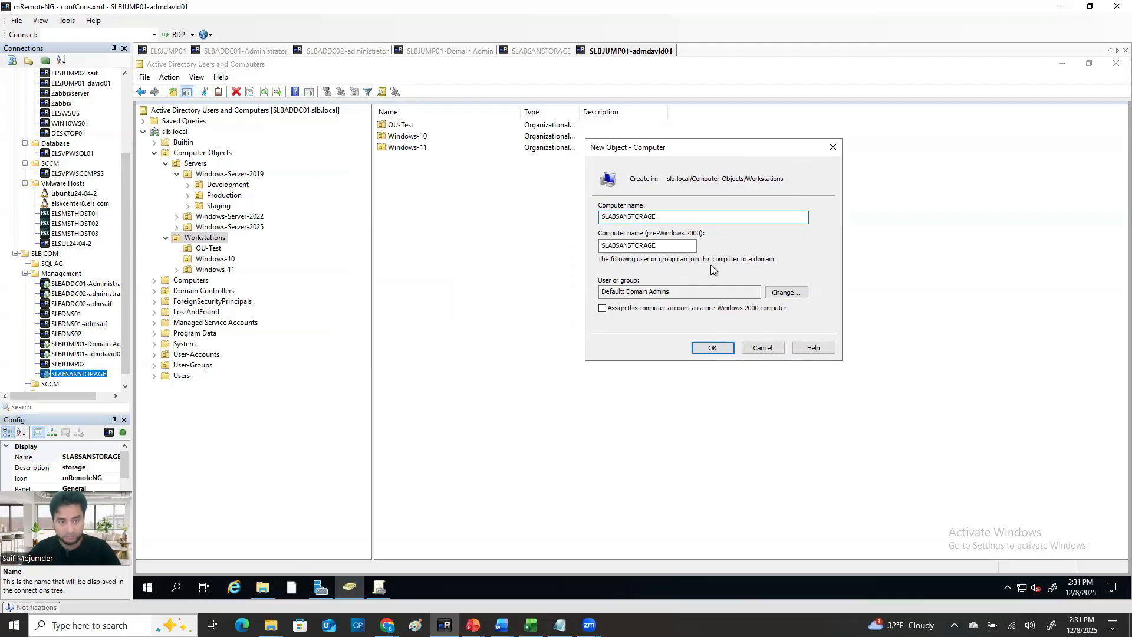
left_click(715, 347)
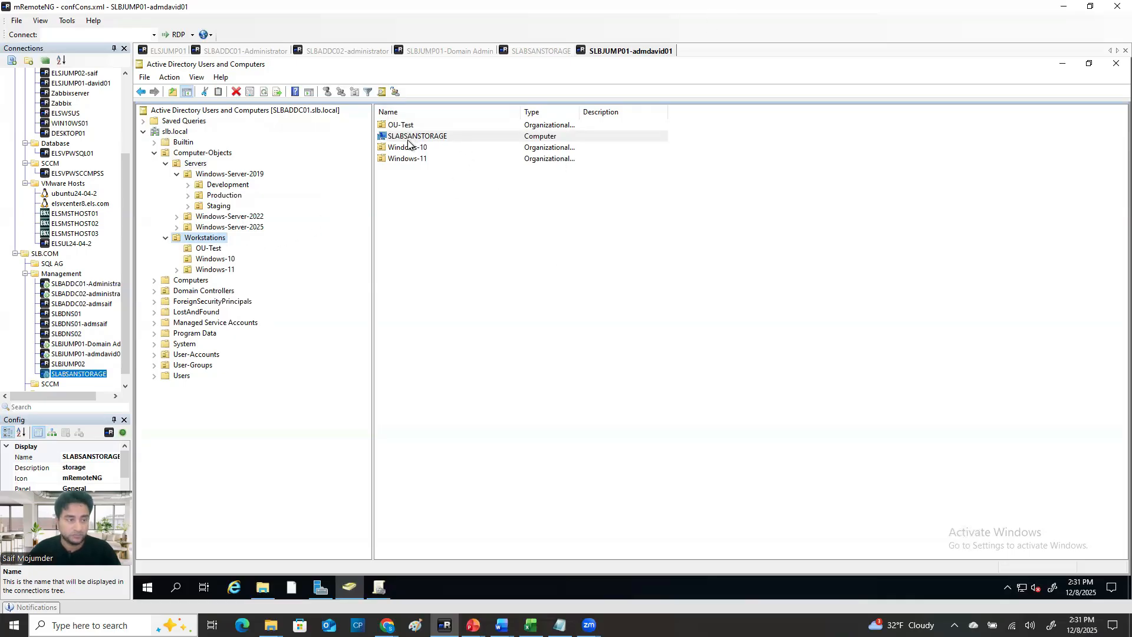
Move the SLABSANSTORAGE computer object into the Windows-10 OU, confirm the move, and view that OU's contents.
left_click_drag(221, 280, 236, 260)
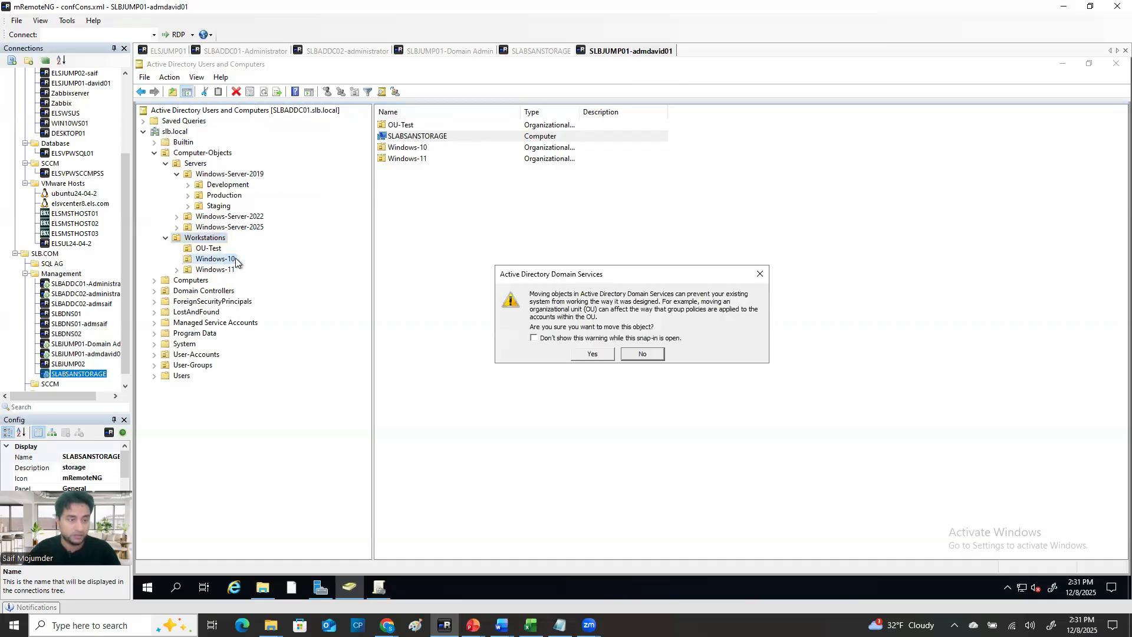
left_click(582, 356)
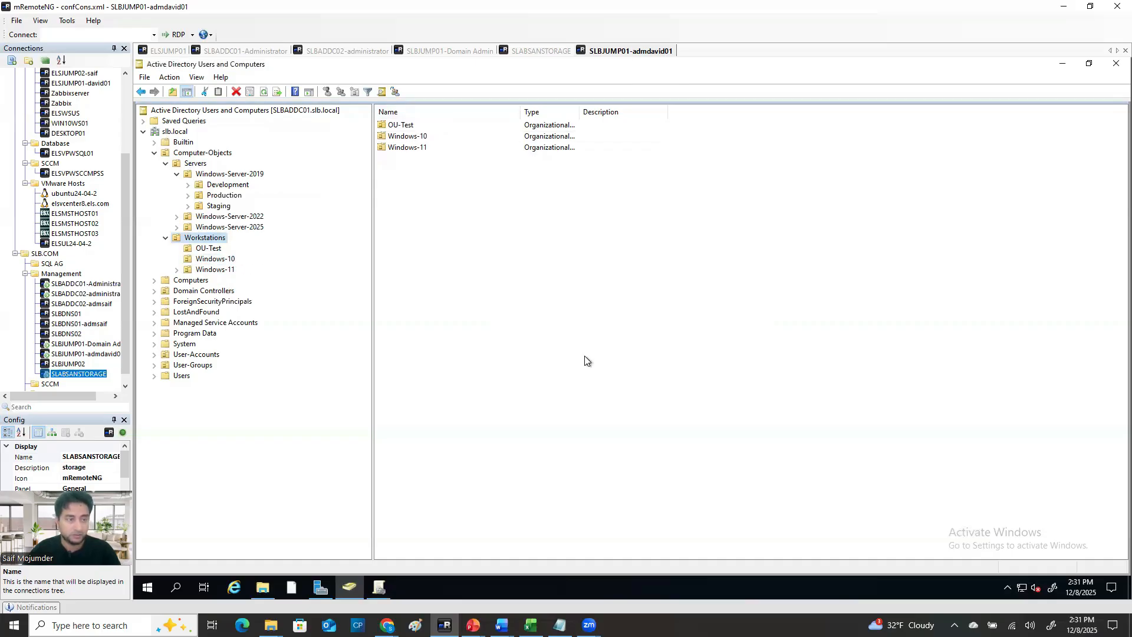
left_click(215, 251)
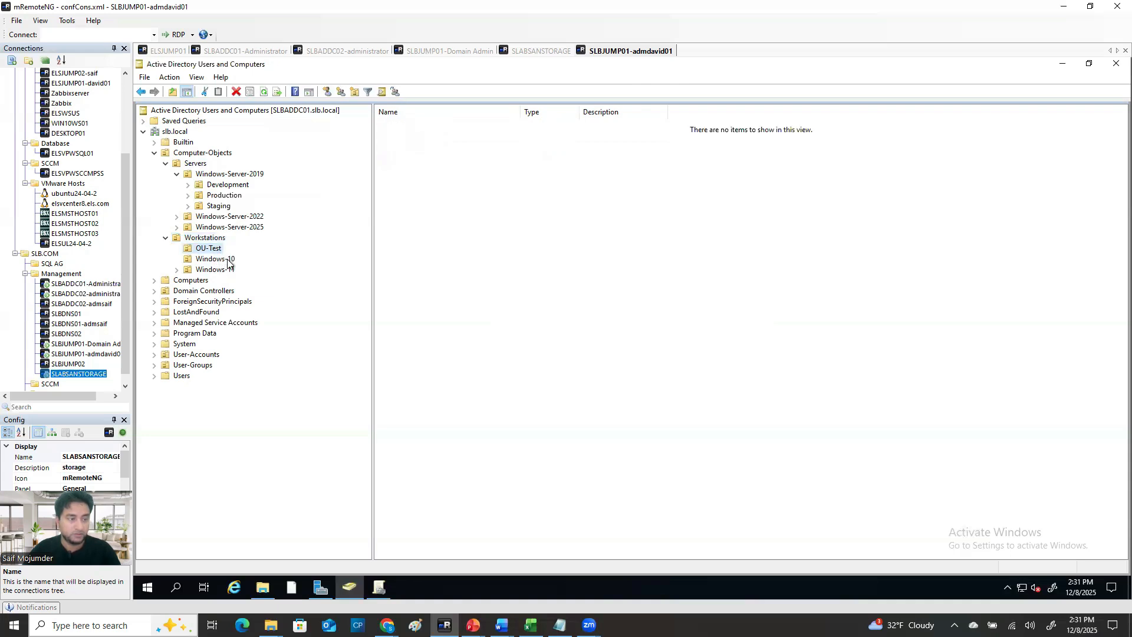
left_click(218, 260)
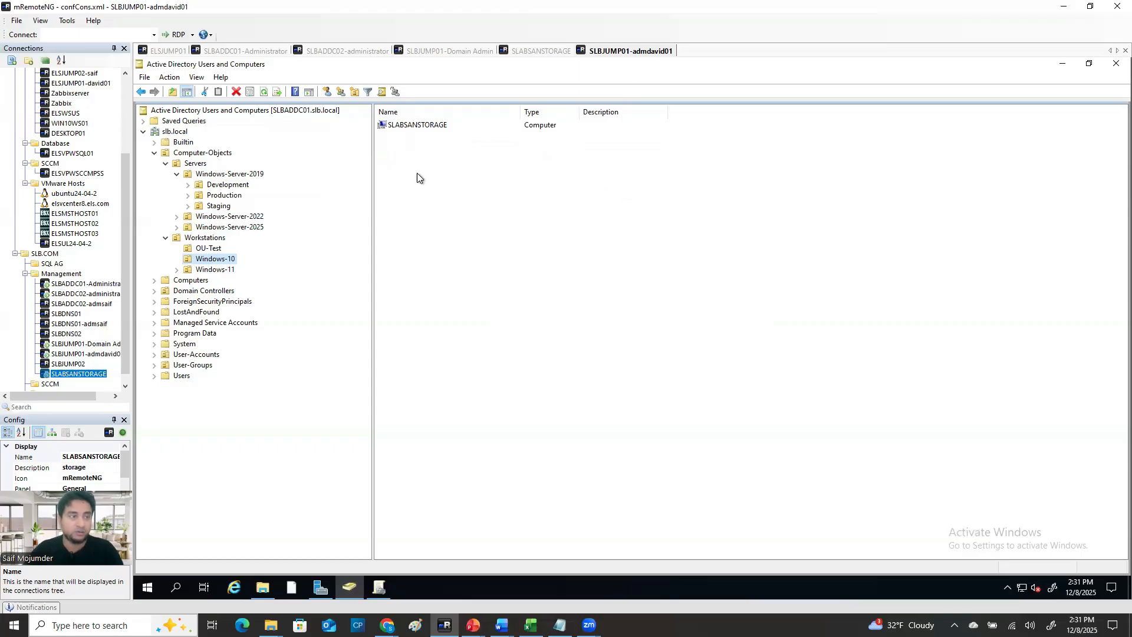
In the SLABSANSTORAGE session, open the computer name and domain change settings from Local Server and set the domain membership to slb.local.
left_click(539, 52)
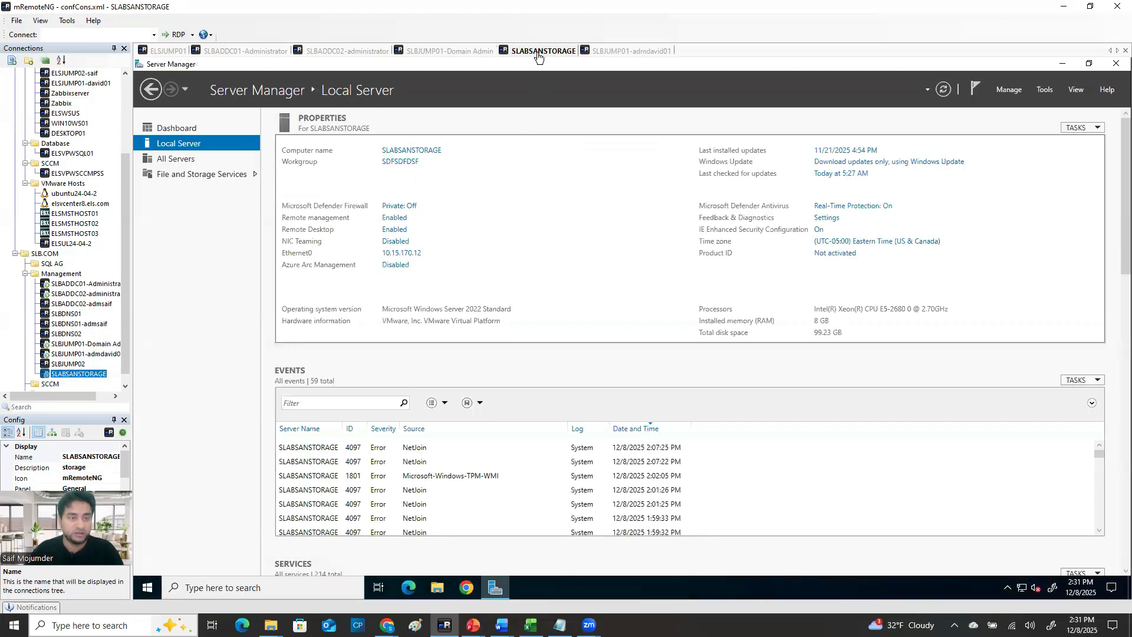
left_click(422, 152)
left_click(411, 113)
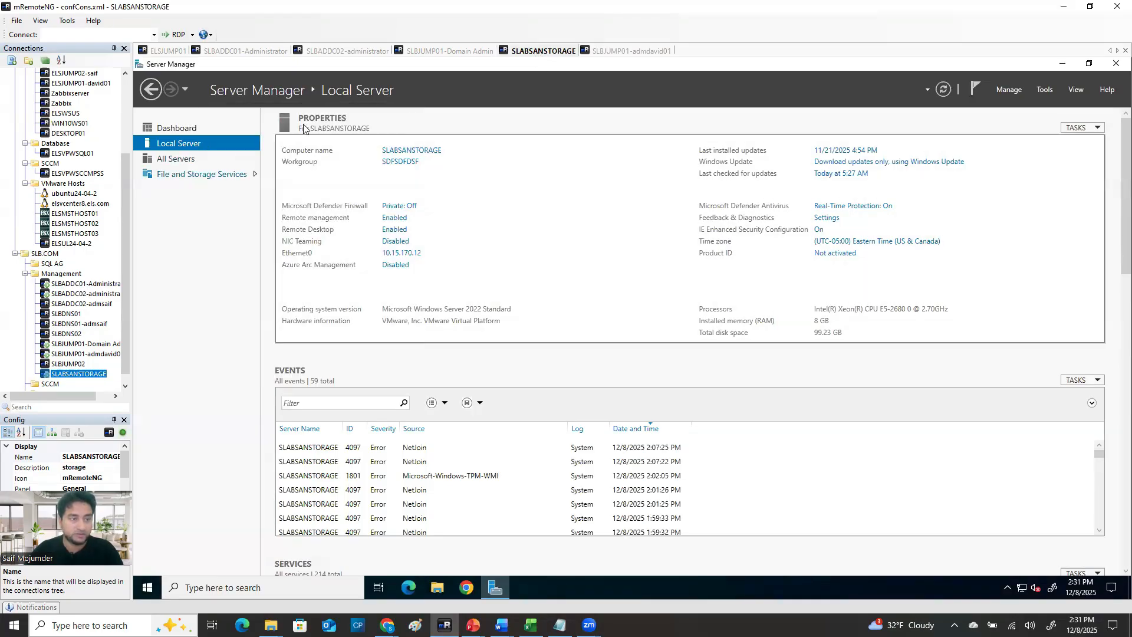
left_click(189, 134)
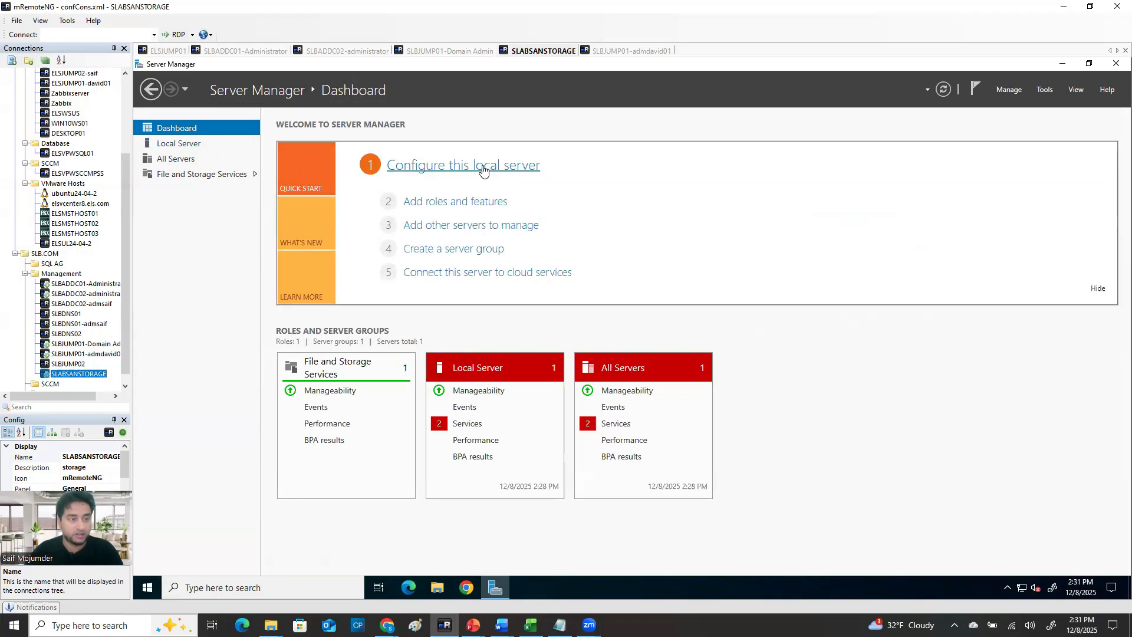
left_click(499, 180)
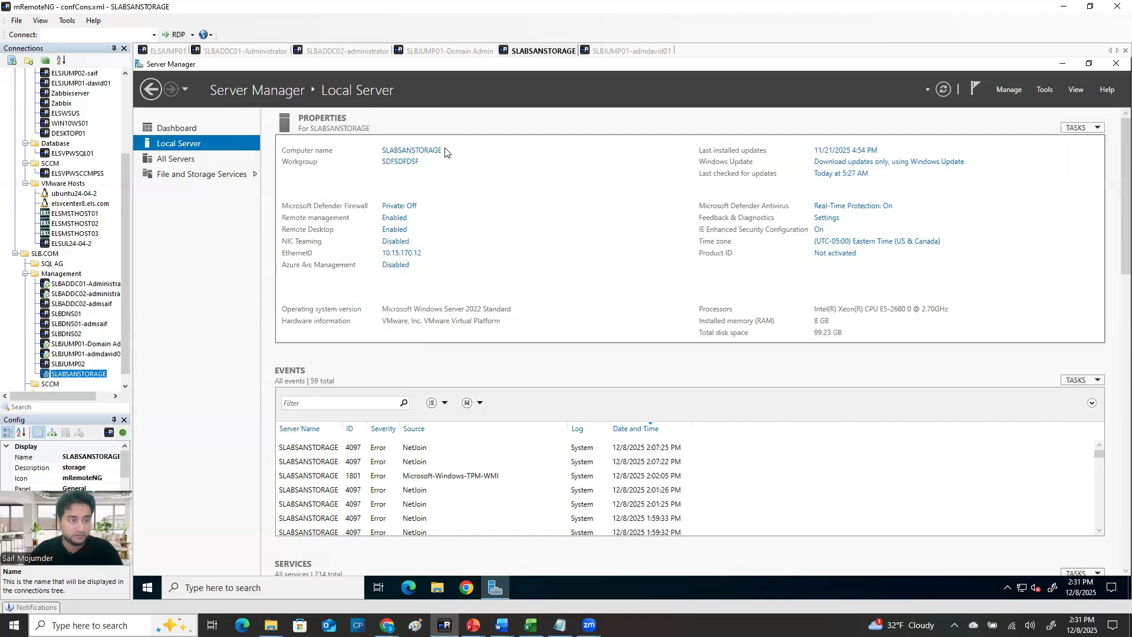
left_click(427, 154)
left_click(416, 278)
left_click(255, 302)
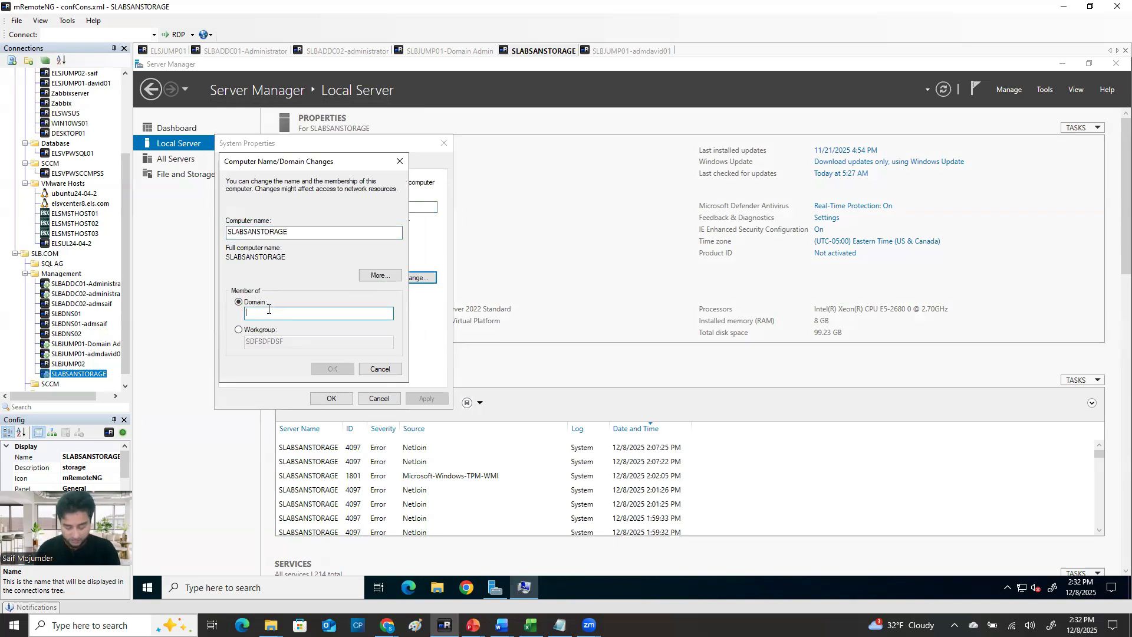
type("slb")
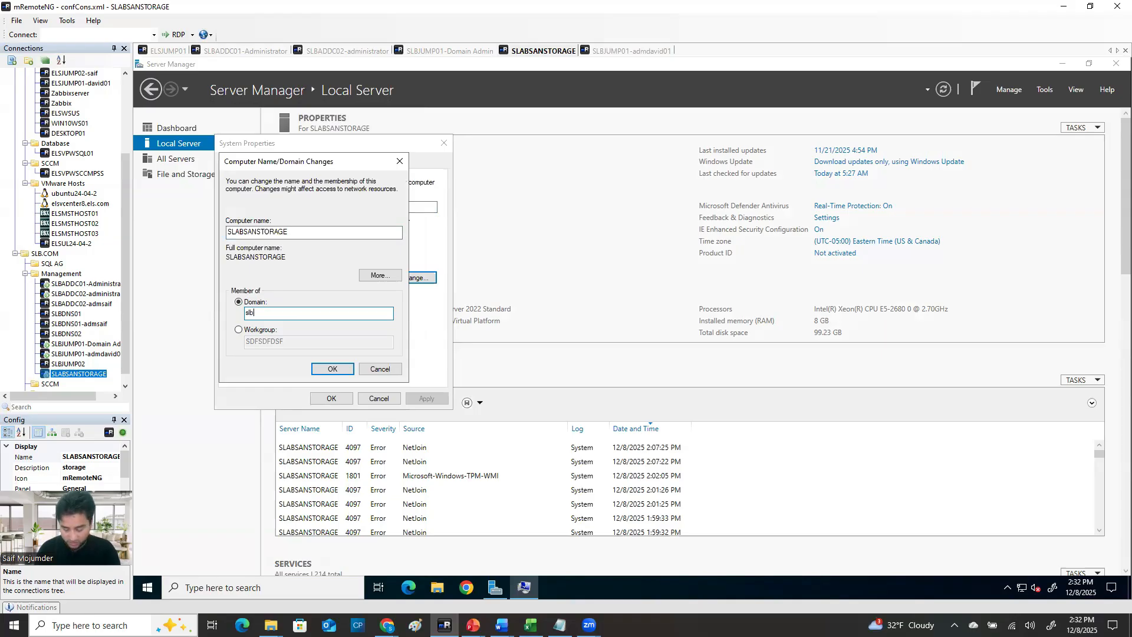
type(".local")
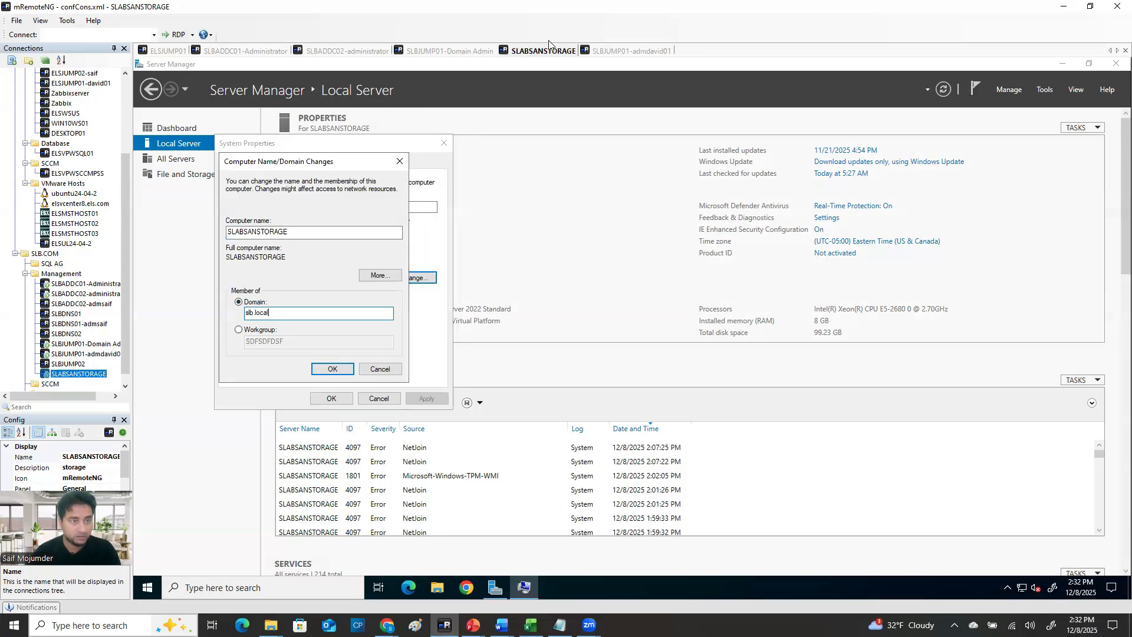
In the SLBJUMP01-admdavid01 session, open the SLABSANSTORAGE computer object's properties and check its DNS name.
left_click(634, 53)
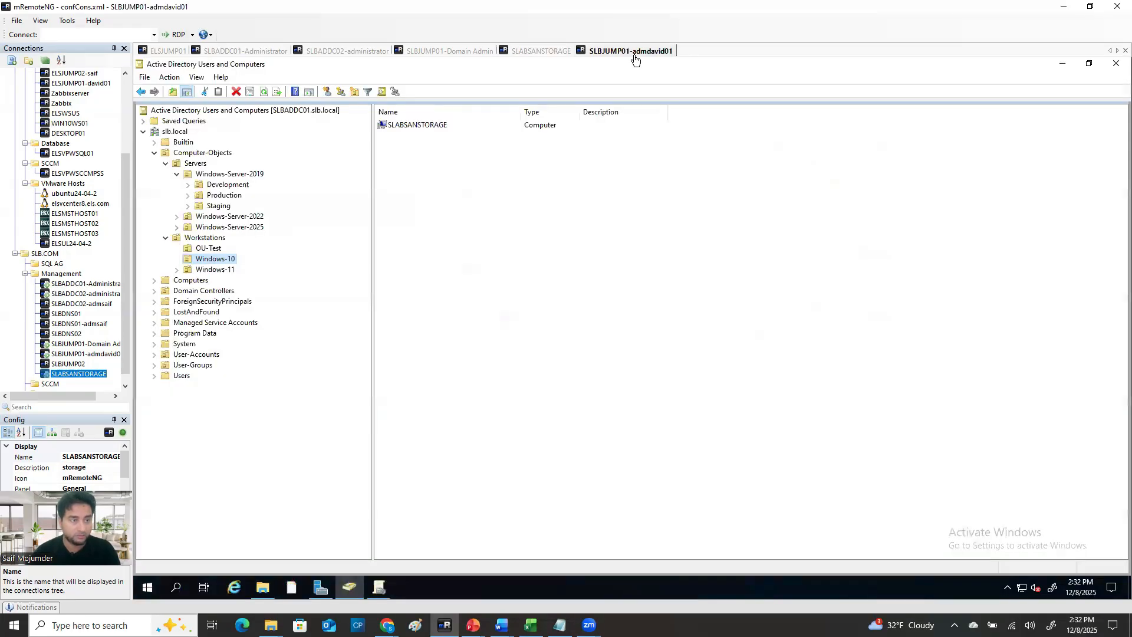
right_click(434, 126)
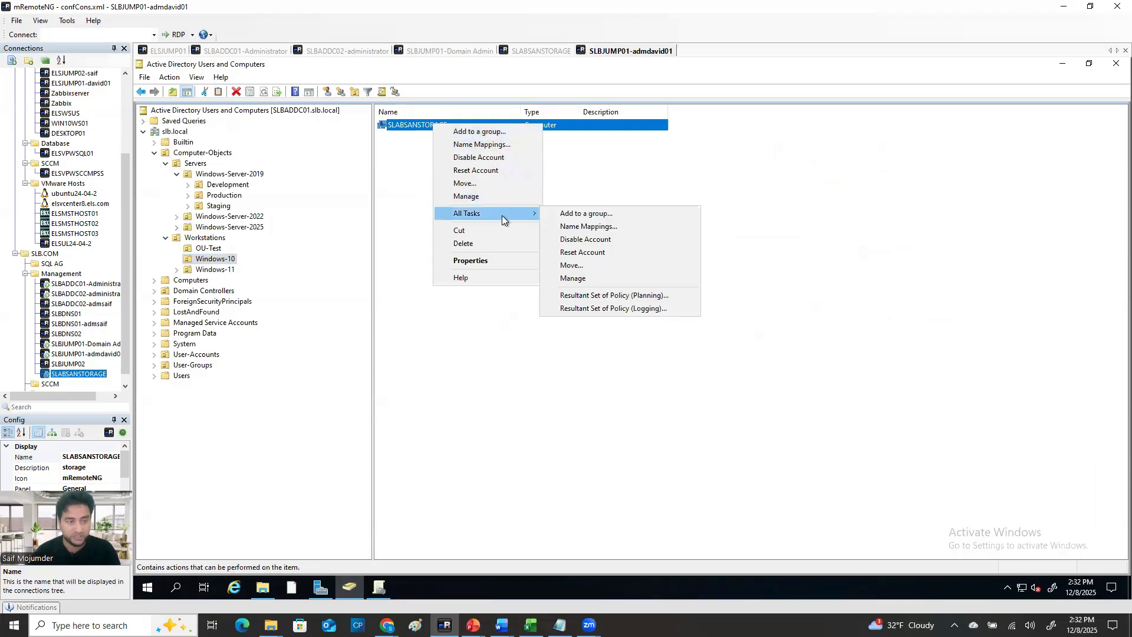
left_click(497, 260)
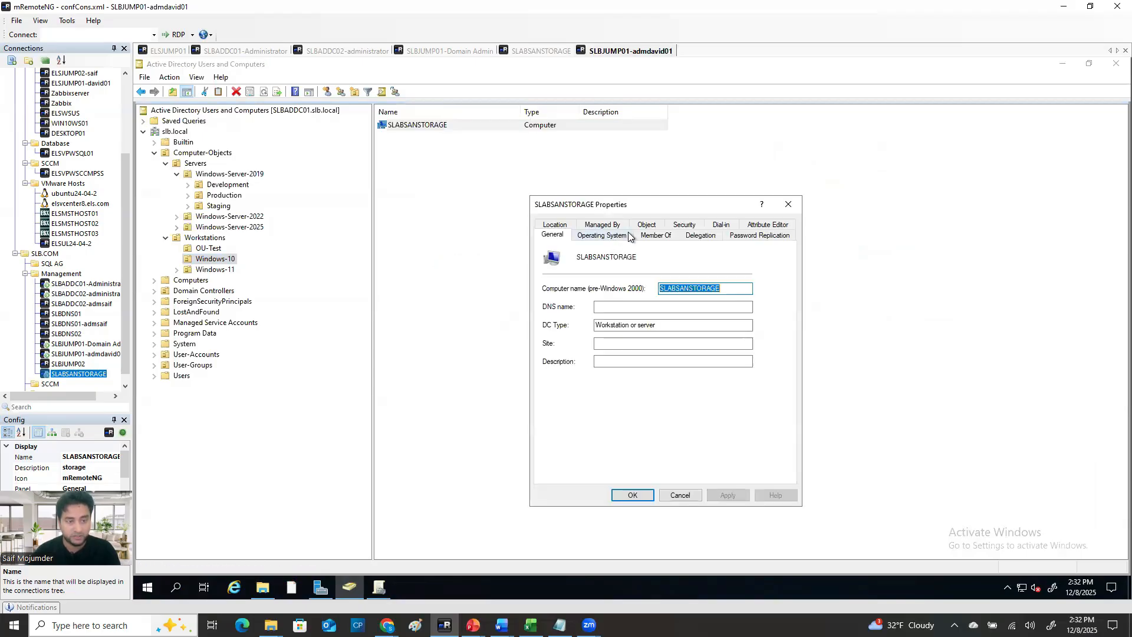
left_click(607, 302)
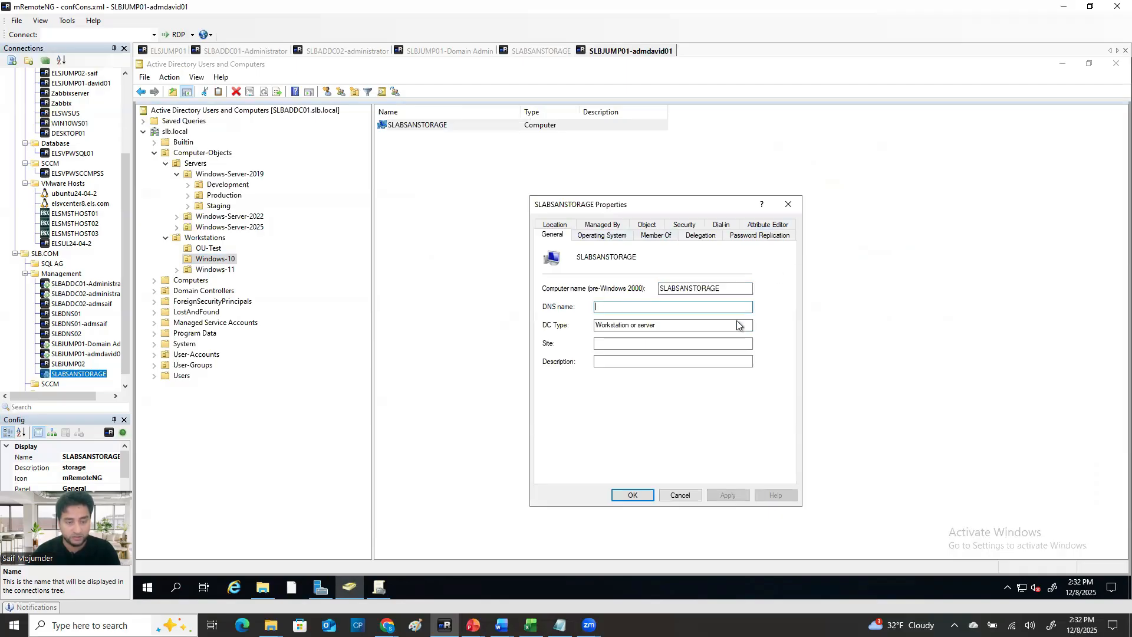
Submit SLABSANSTORAGE's join to slb.local, authenticating as admdavid01 with the account password.
left_click(526, 52)
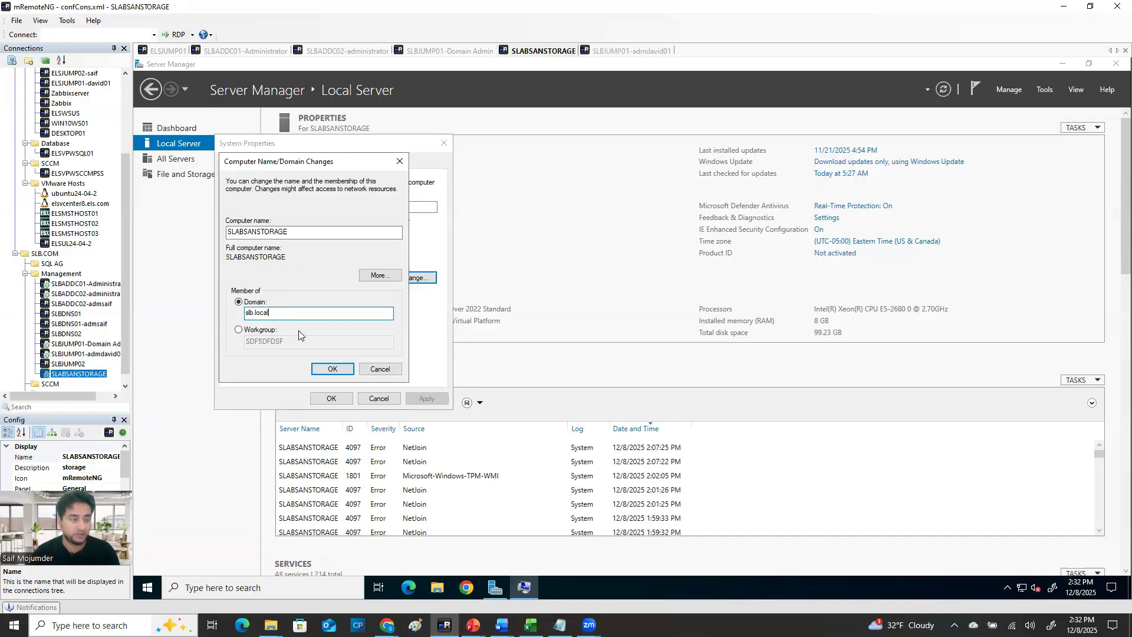
left_click(330, 368)
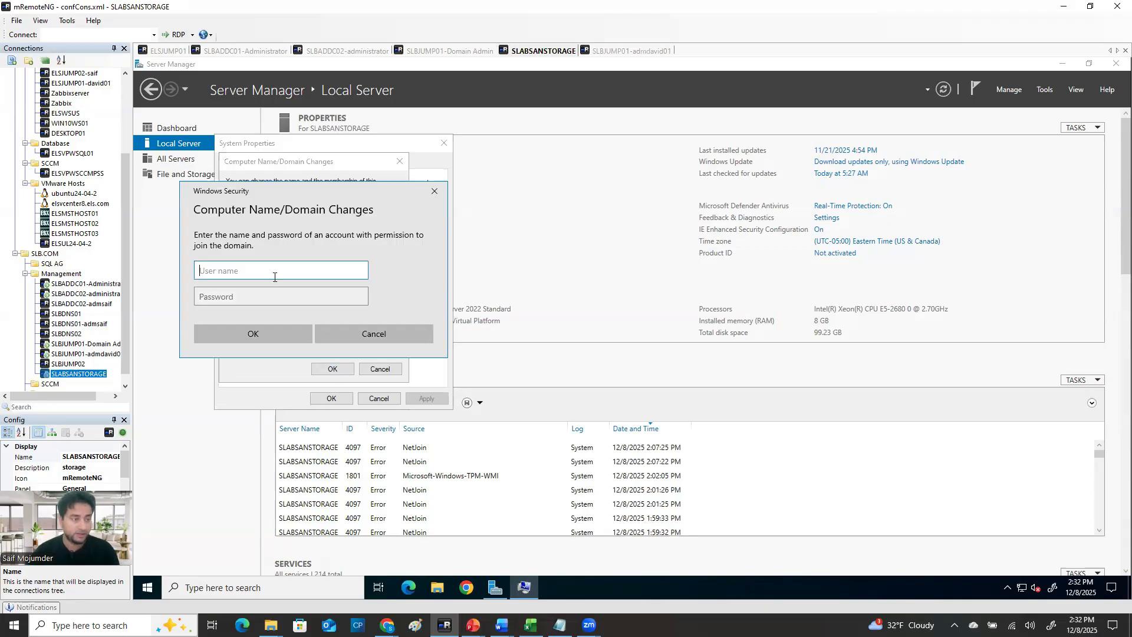
type("da")
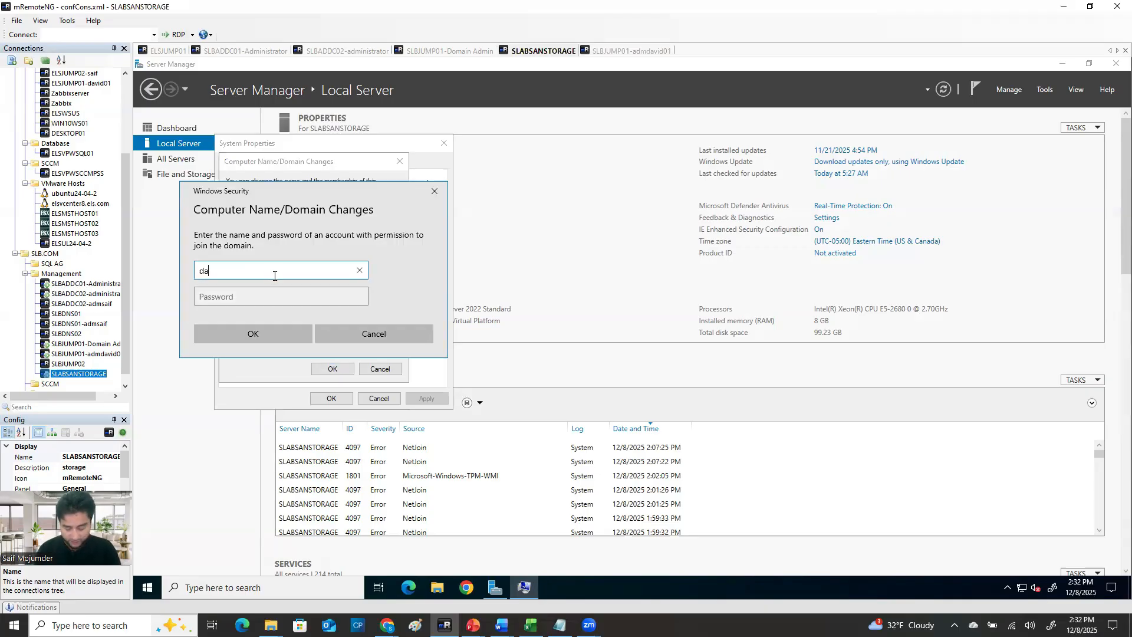
key("BackSpace")
type("admdavid01")
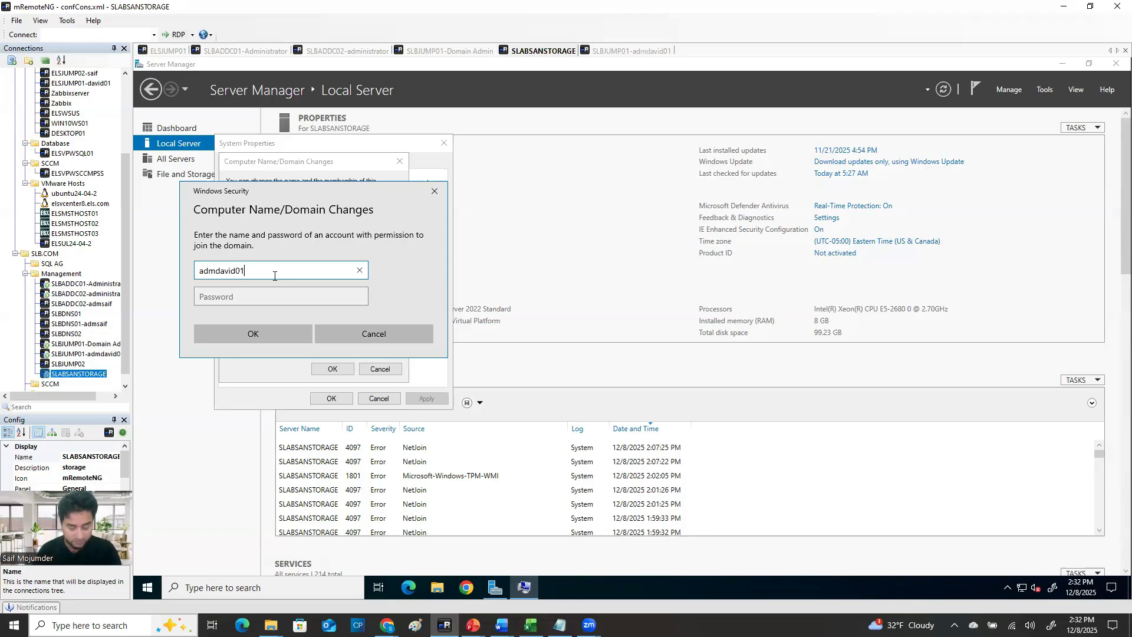
key("Tab")
type("••")
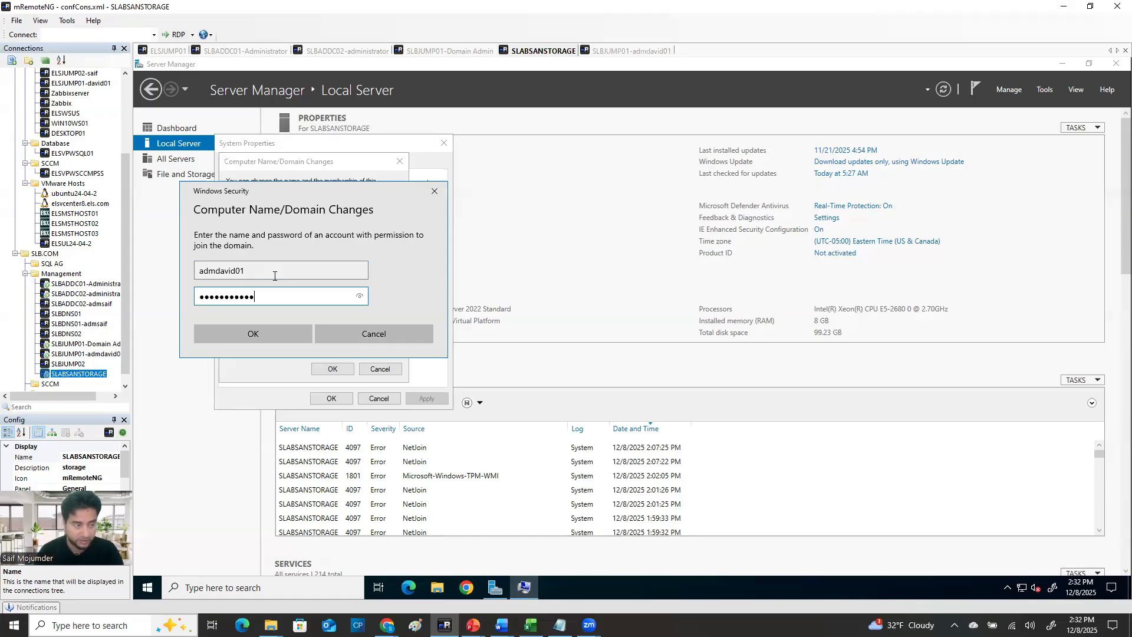
left_click(262, 334)
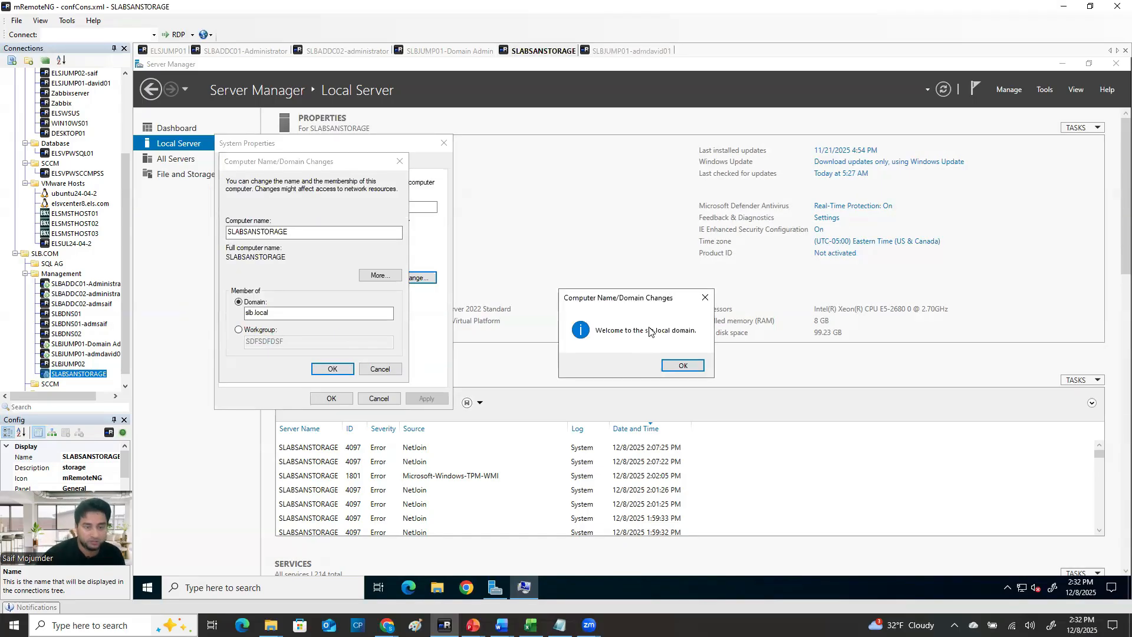
Acknowledge the domain join messages, close System Properties and restart SLABSANSTORAGE immediately.
left_click(682, 365)
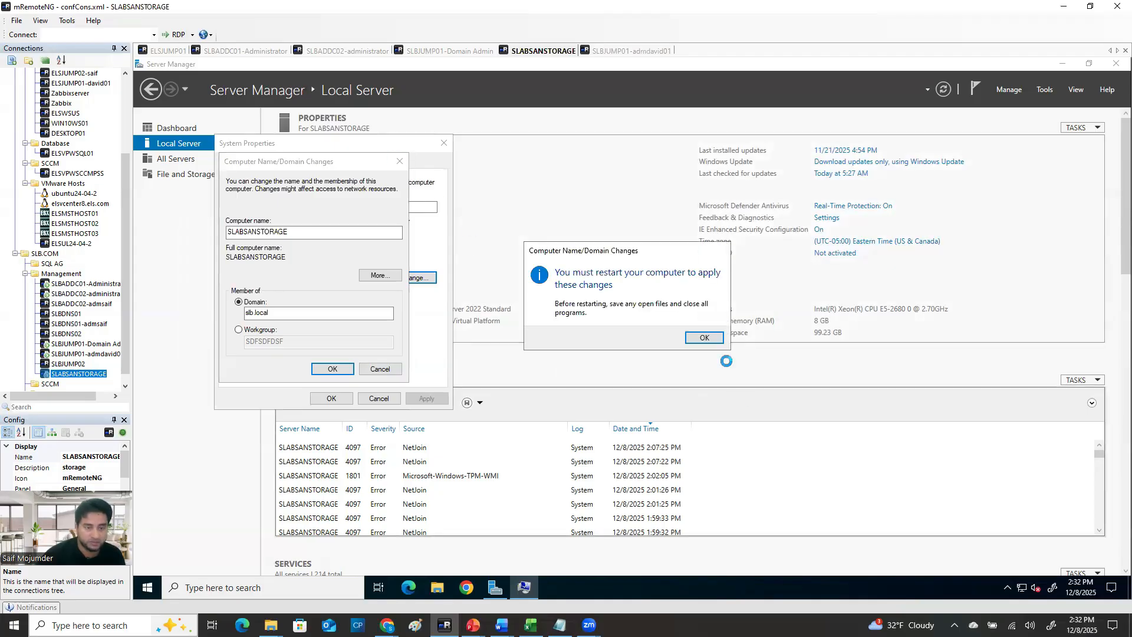
left_click(696, 337)
left_click(328, 396)
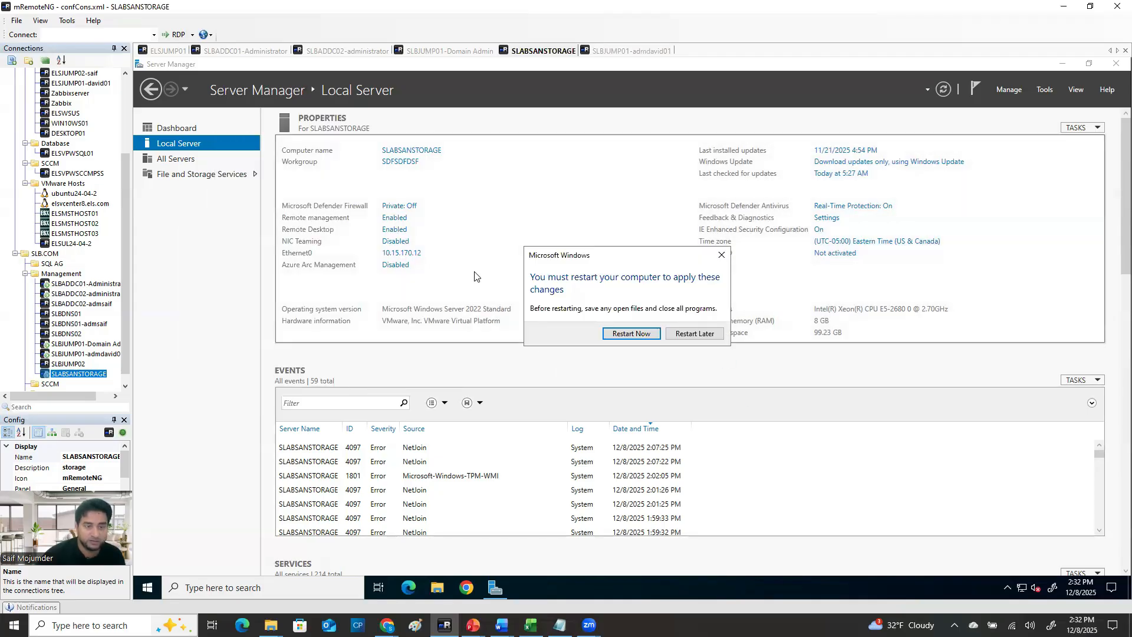
left_click(629, 333)
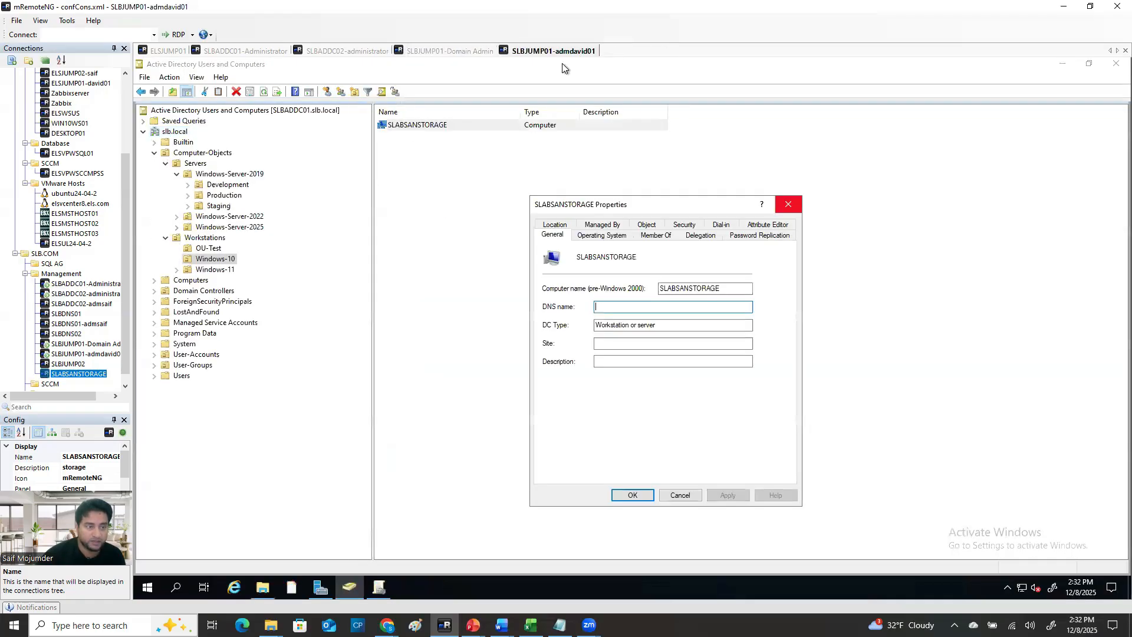
Close the outdated computer properties, revisit the Windows-10 OU, and reopen the SLABSANSTORAGE object's properties to check its DNS name.
left_click(788, 205)
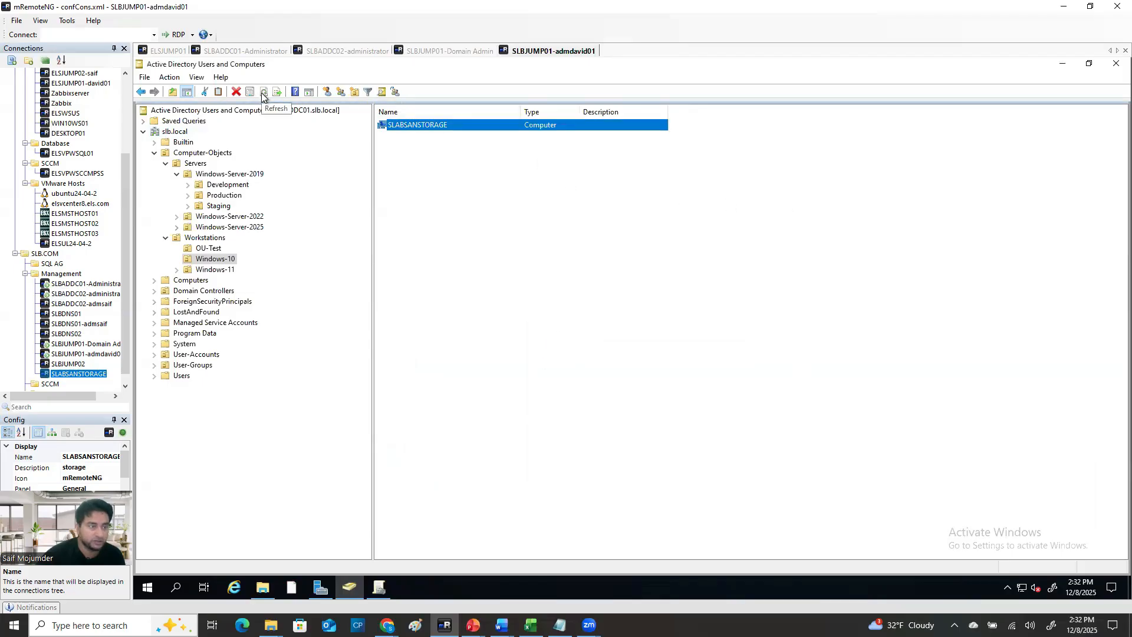
left_click(223, 228)
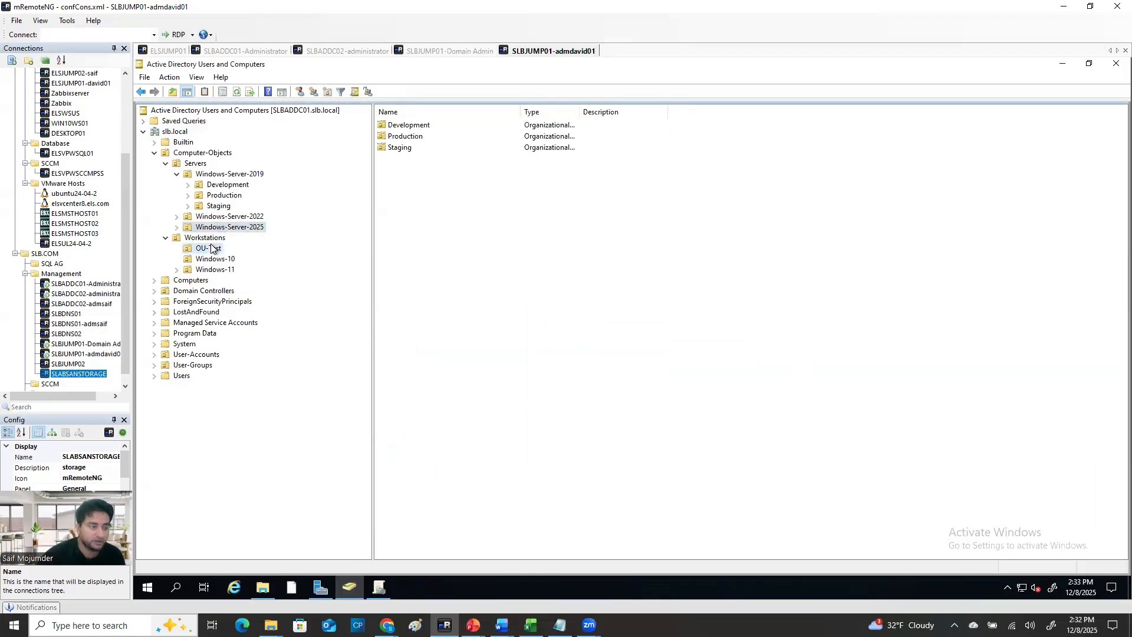
left_click(209, 248)
left_click(207, 238)
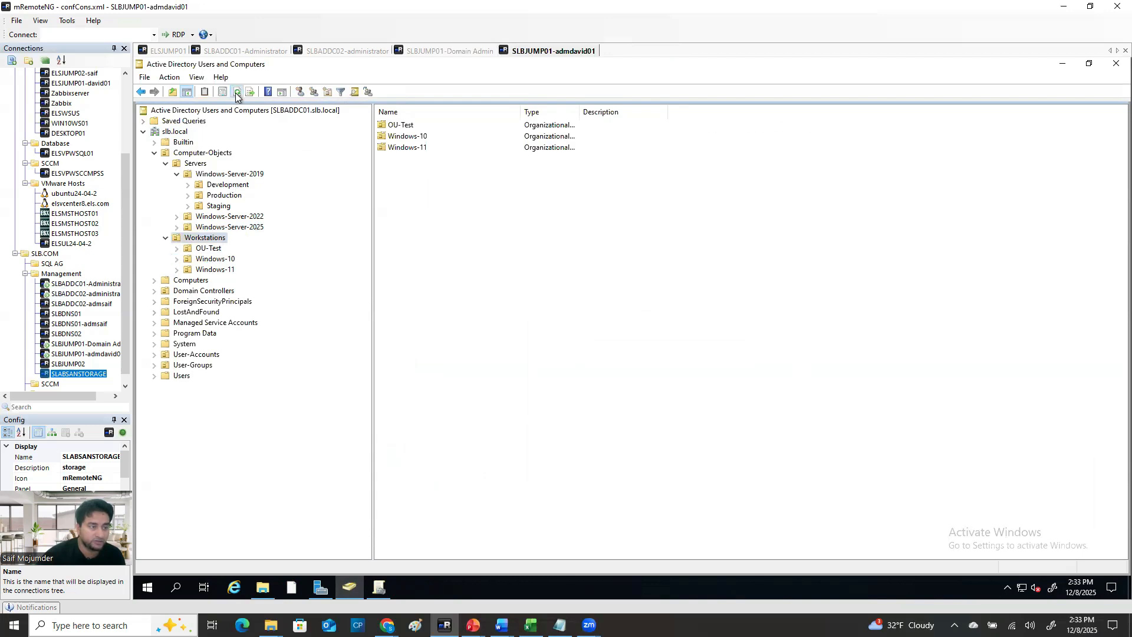
left_click(208, 259)
left_click(416, 126)
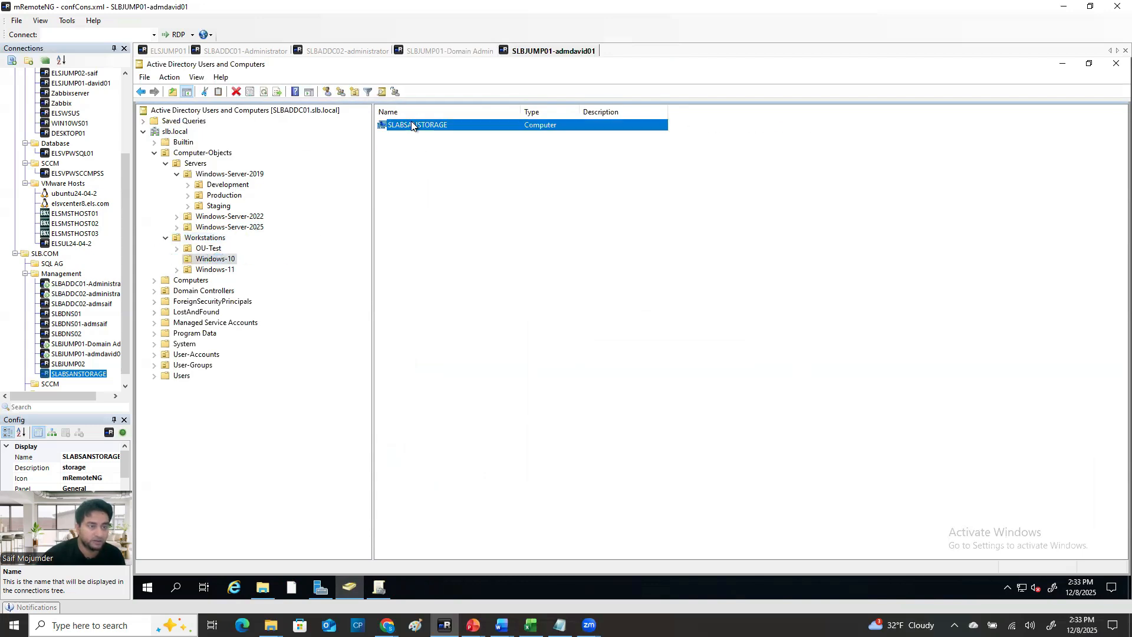
right_click(418, 128)
left_click(455, 260)
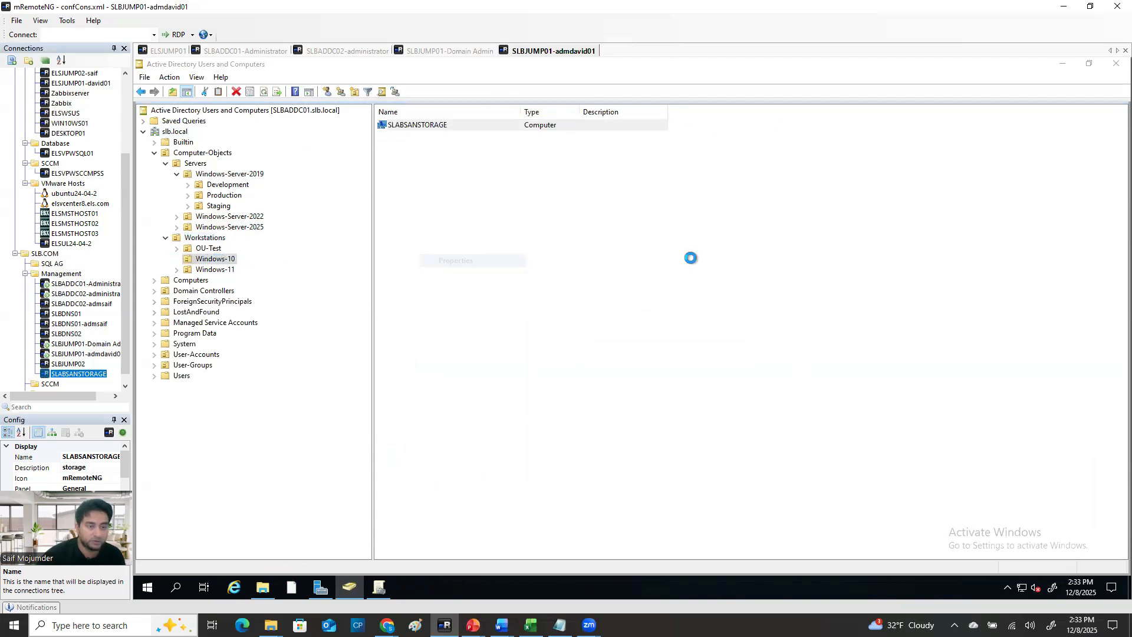
left_click_drag(678, 316, 604, 318)
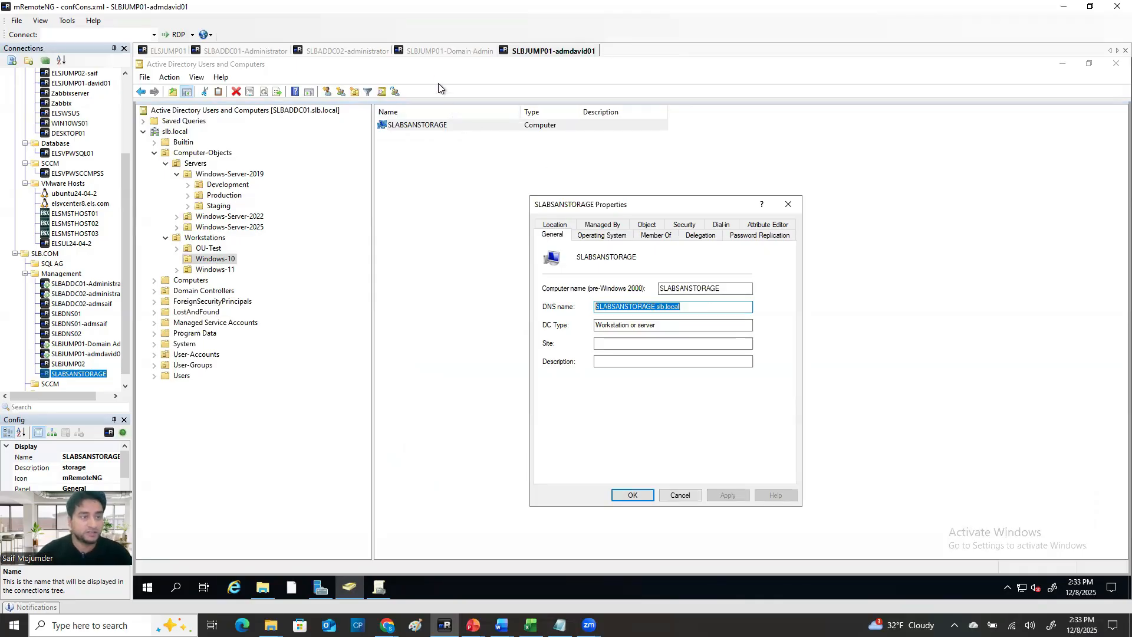
In the SLBJUMP01 Domain Admin session's DNS Manager, refresh the 170.15.10 reverse zone and slb.local, and check for SLABSANSTORAGE's host record.
left_click(445, 52)
left_click(320, 588)
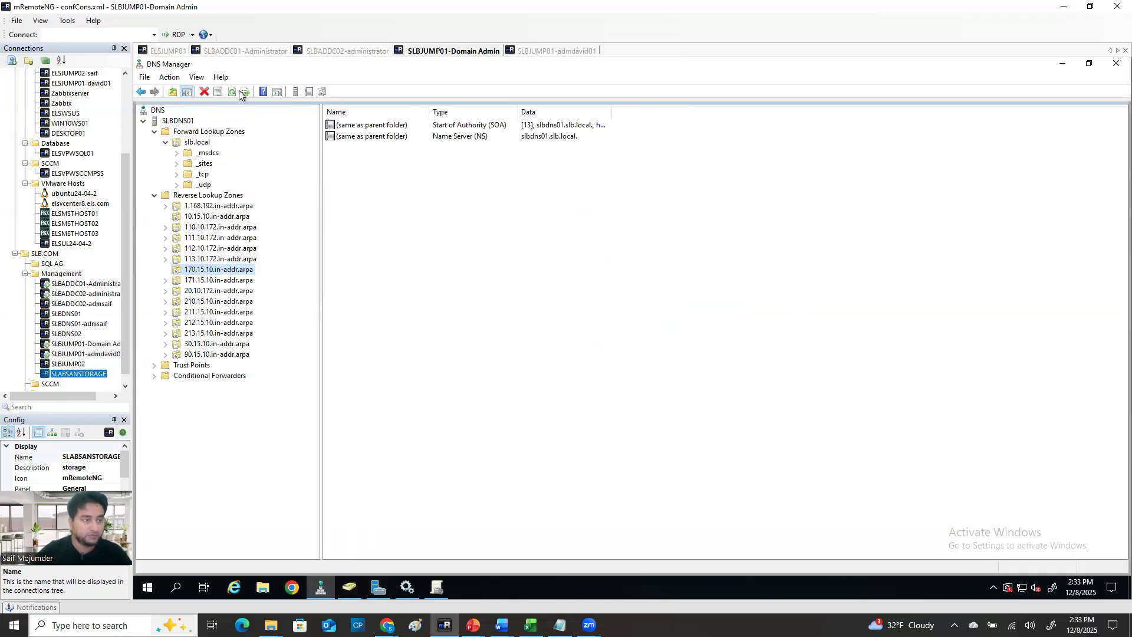
left_click(219, 260)
left_click(213, 270)
left_click(233, 92)
left_click(198, 142)
left_click(231, 93)
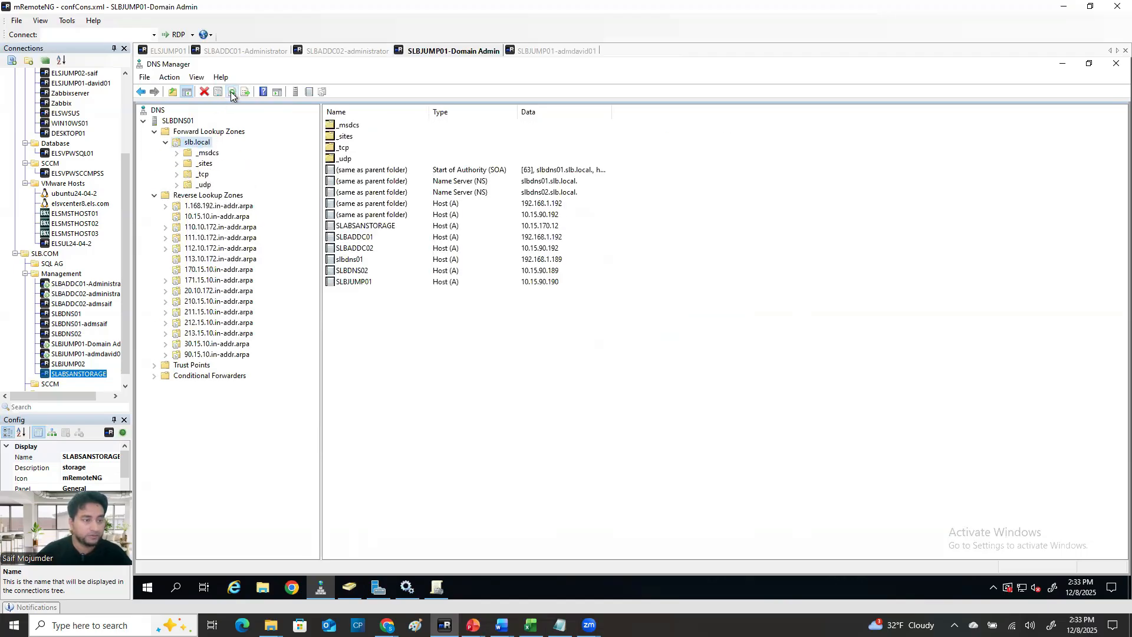
left_click(397, 229)
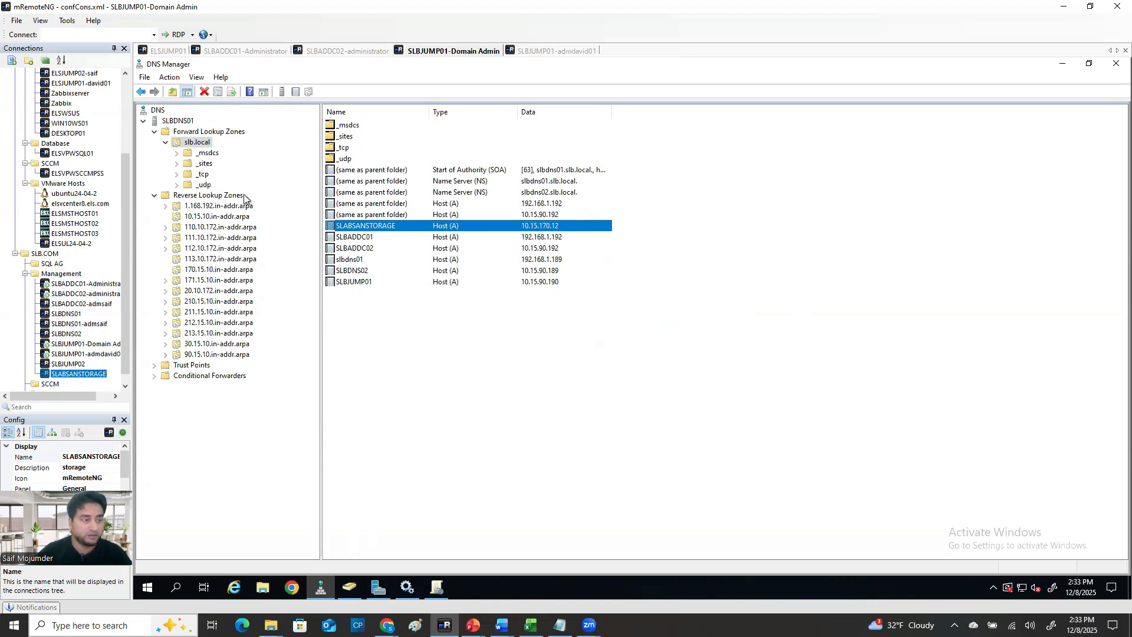
Refresh the reverse lookup zones and inspect the 10.15.170.12 pointer record in 170.15.10.in-addr.arpa, widening the Data column.
left_click(207, 195)
left_click(203, 93)
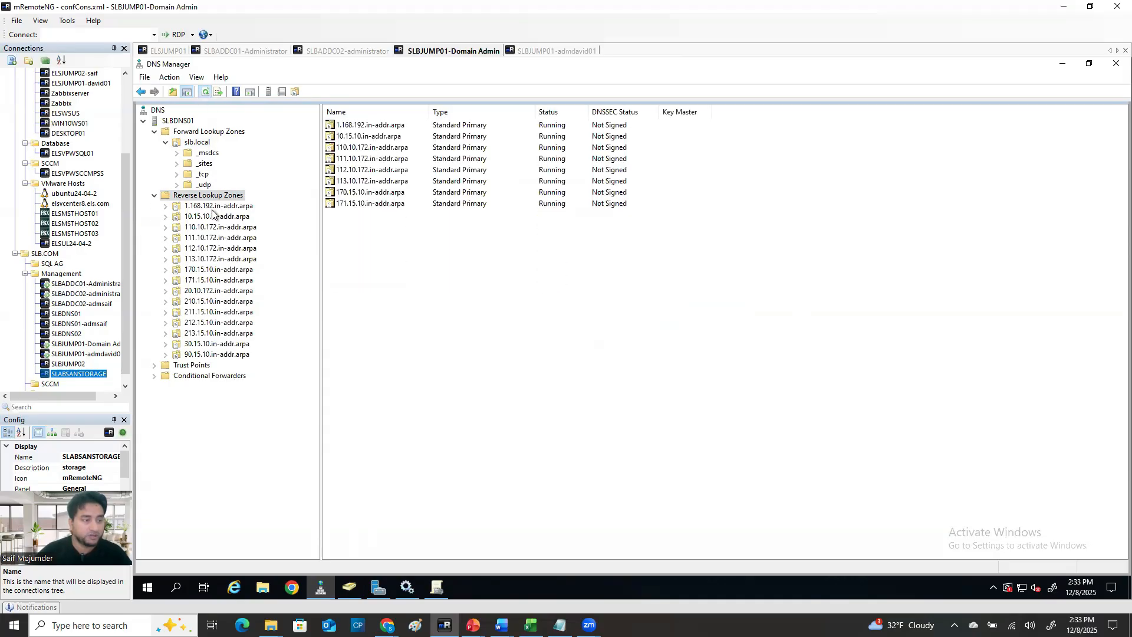
left_click(252, 270)
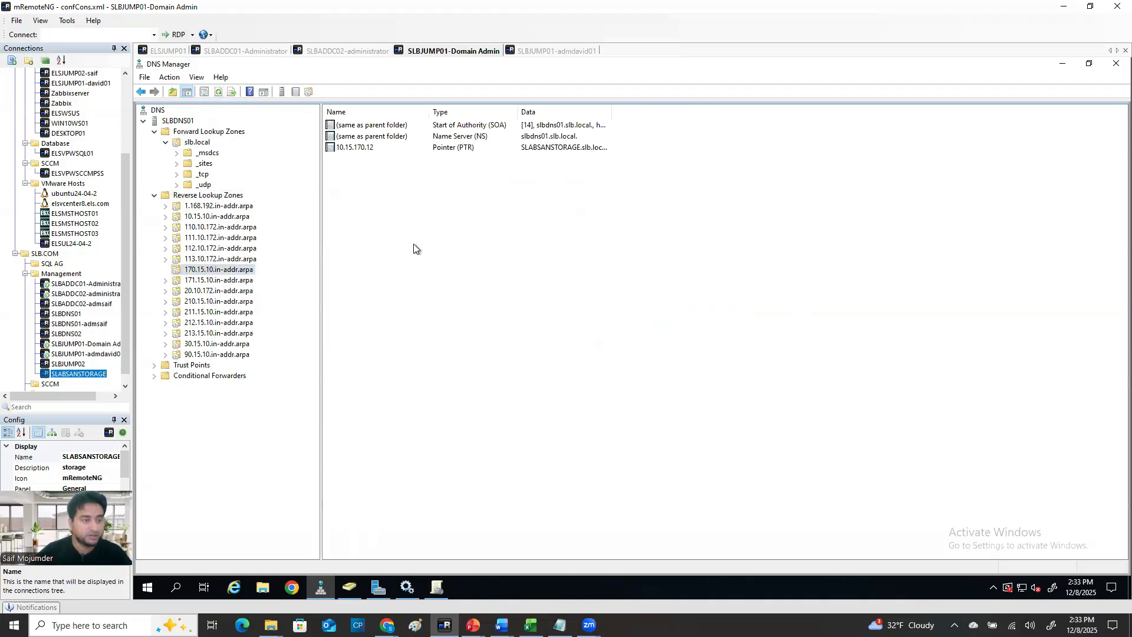
left_click(553, 148)
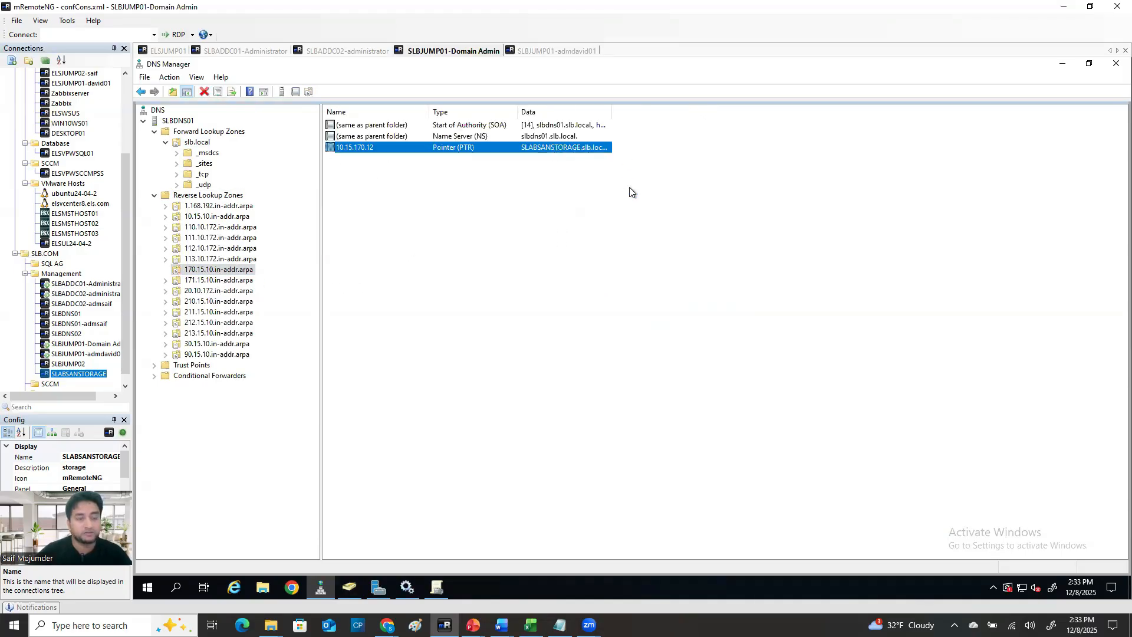
left_click_drag(609, 109, 718, 109)
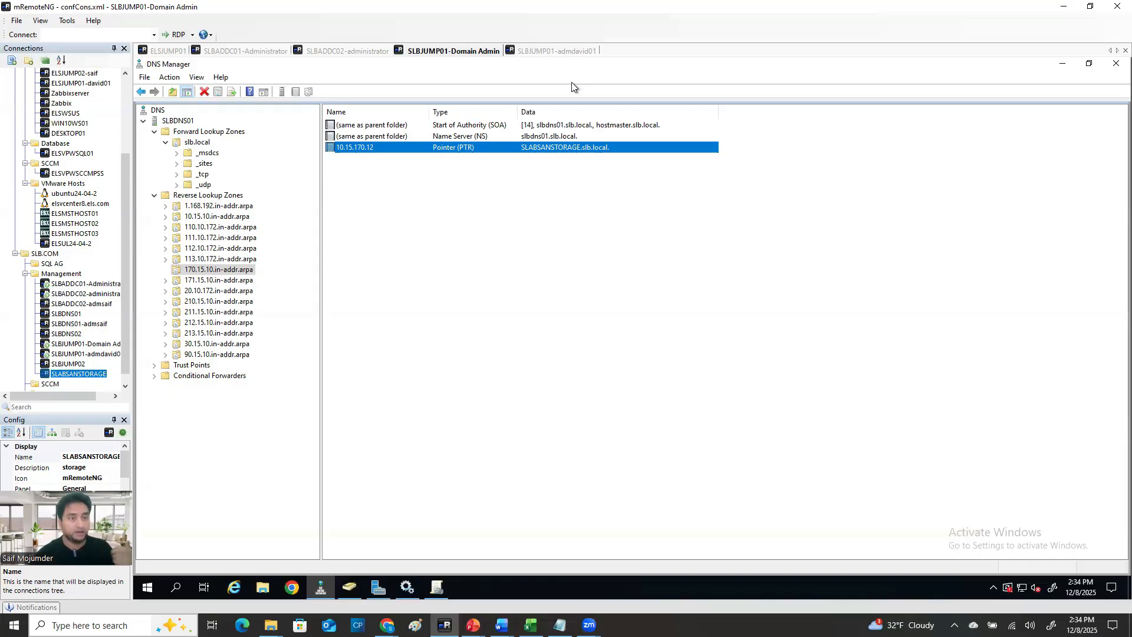
Close the SLABSANSTORAGE object's properties in the admdavid01 session and reconnect to the SLABSANSTORAGE server.
left_click(580, 54)
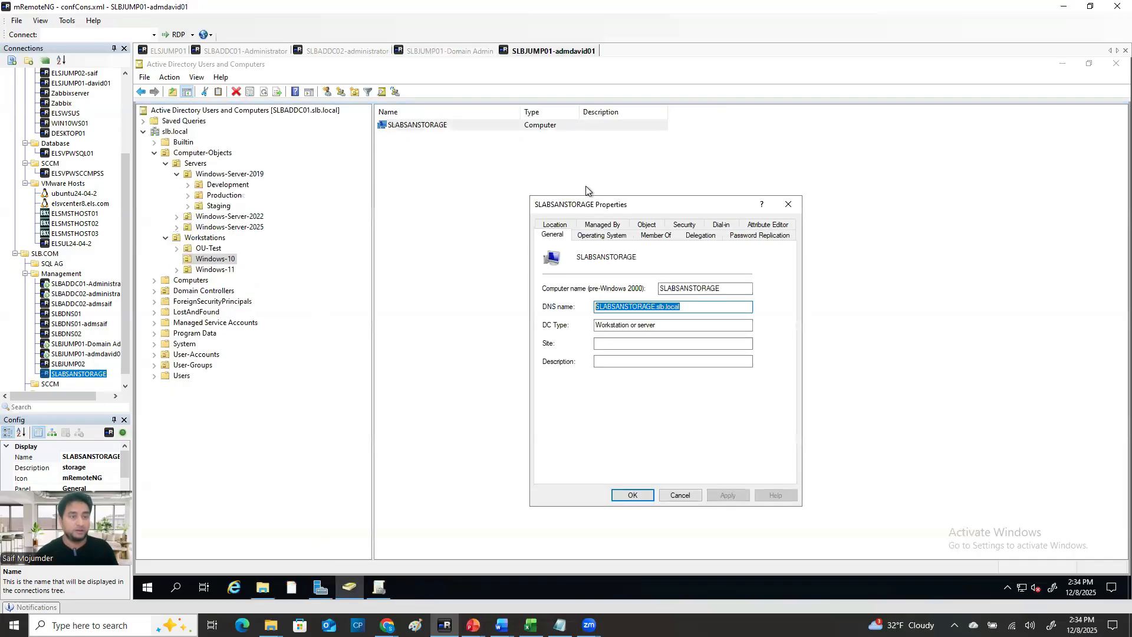
left_click(789, 205)
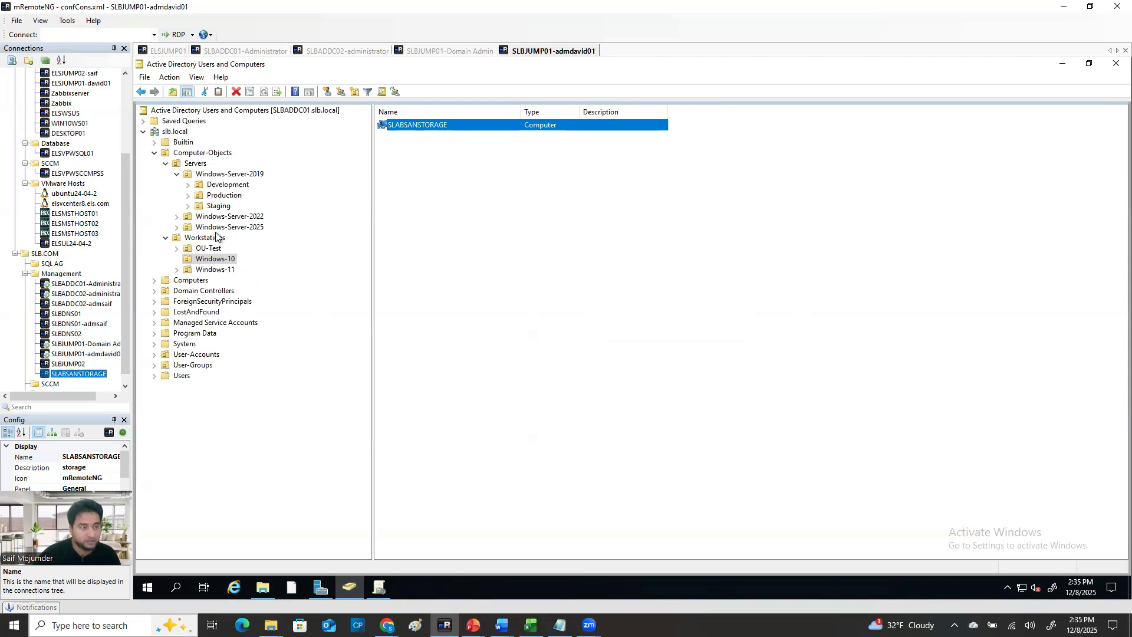
left_click(431, 166)
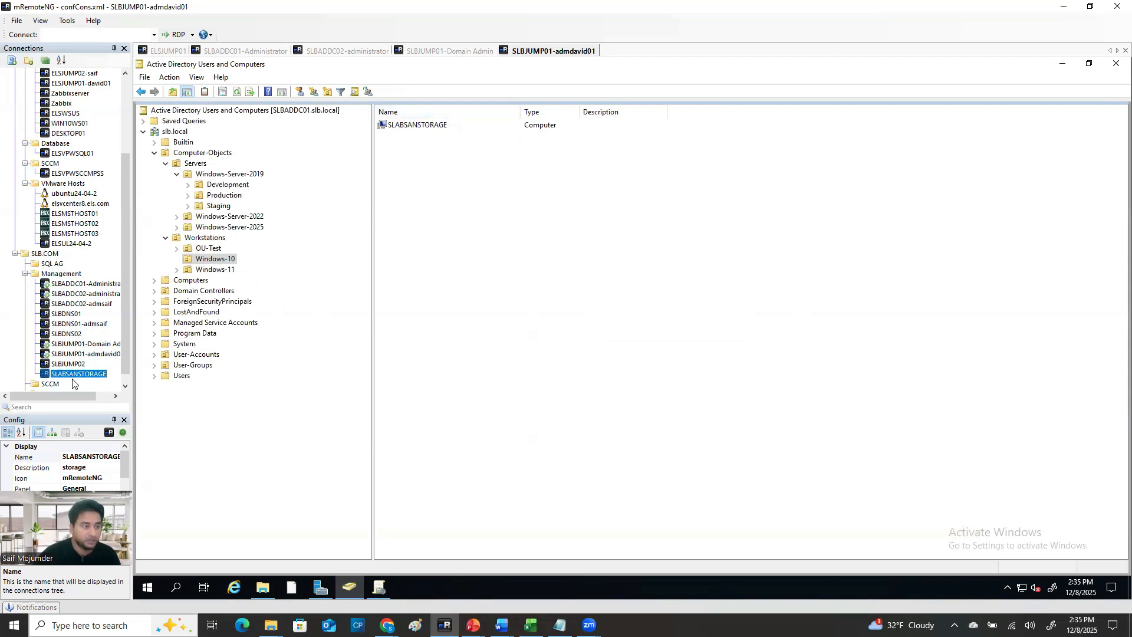
left_click(80, 366)
double_click(89, 378)
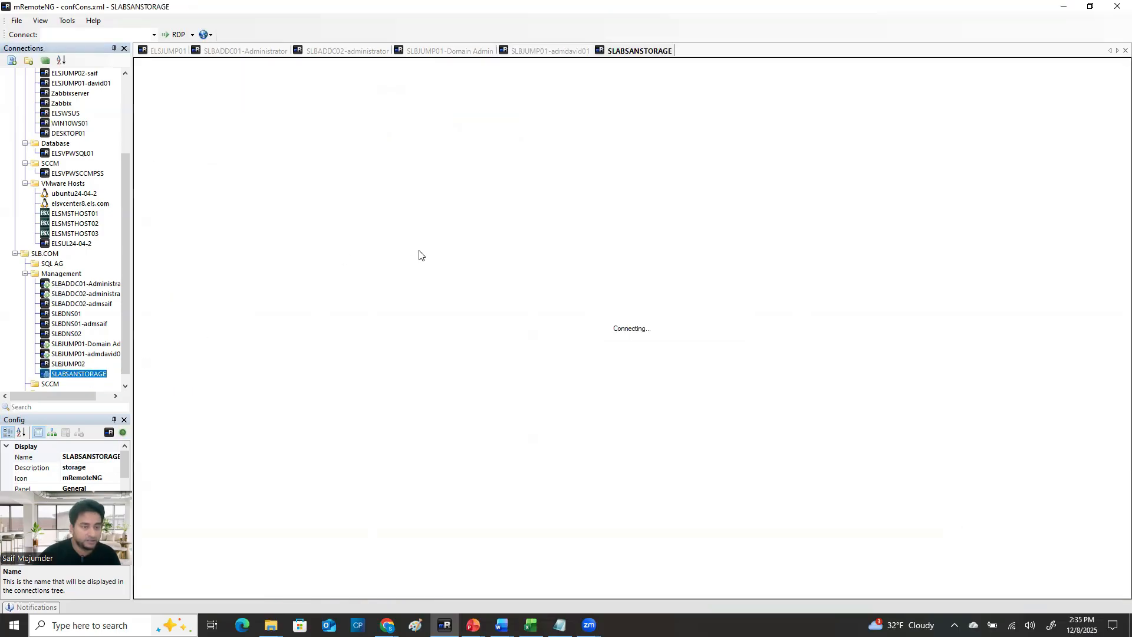